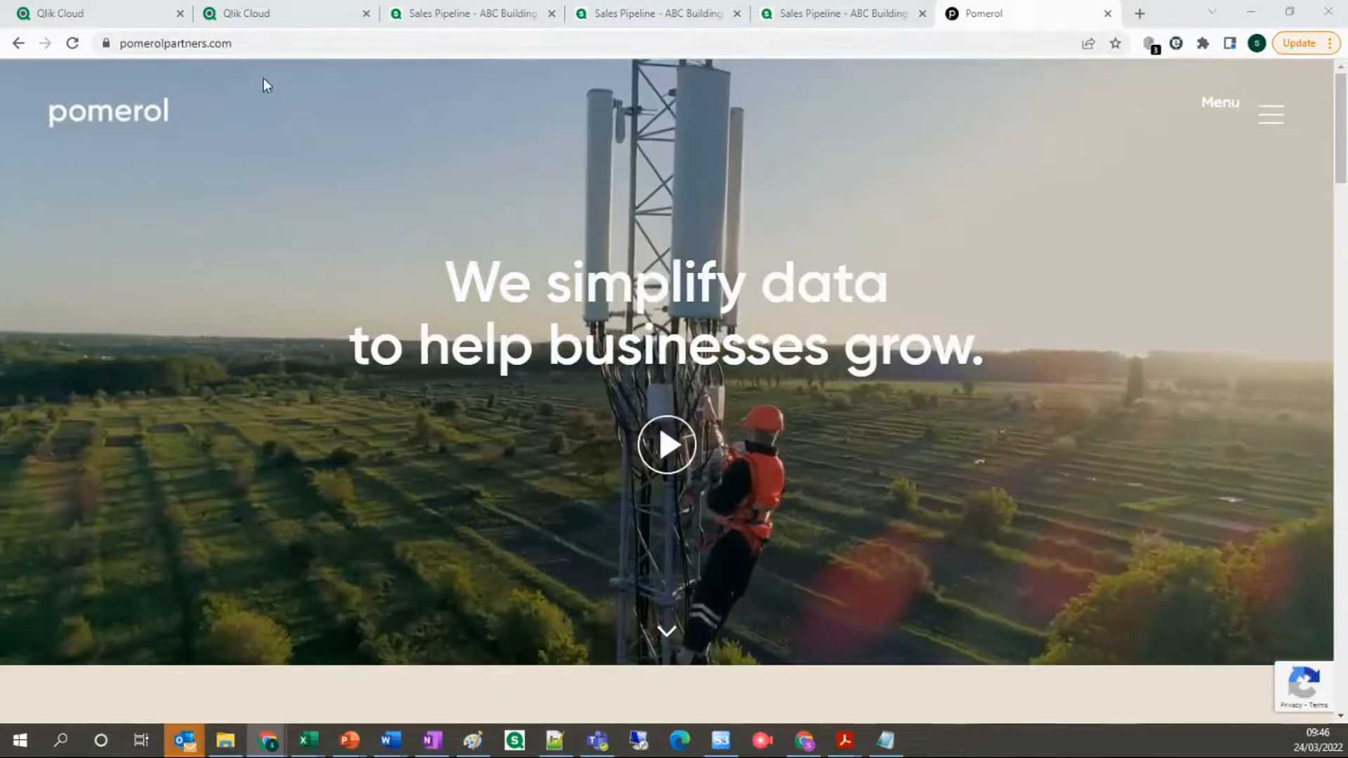
- Open the Qlik Sense Writeback product page and view its extension download form and pricing tiers
left_click(1262, 129)
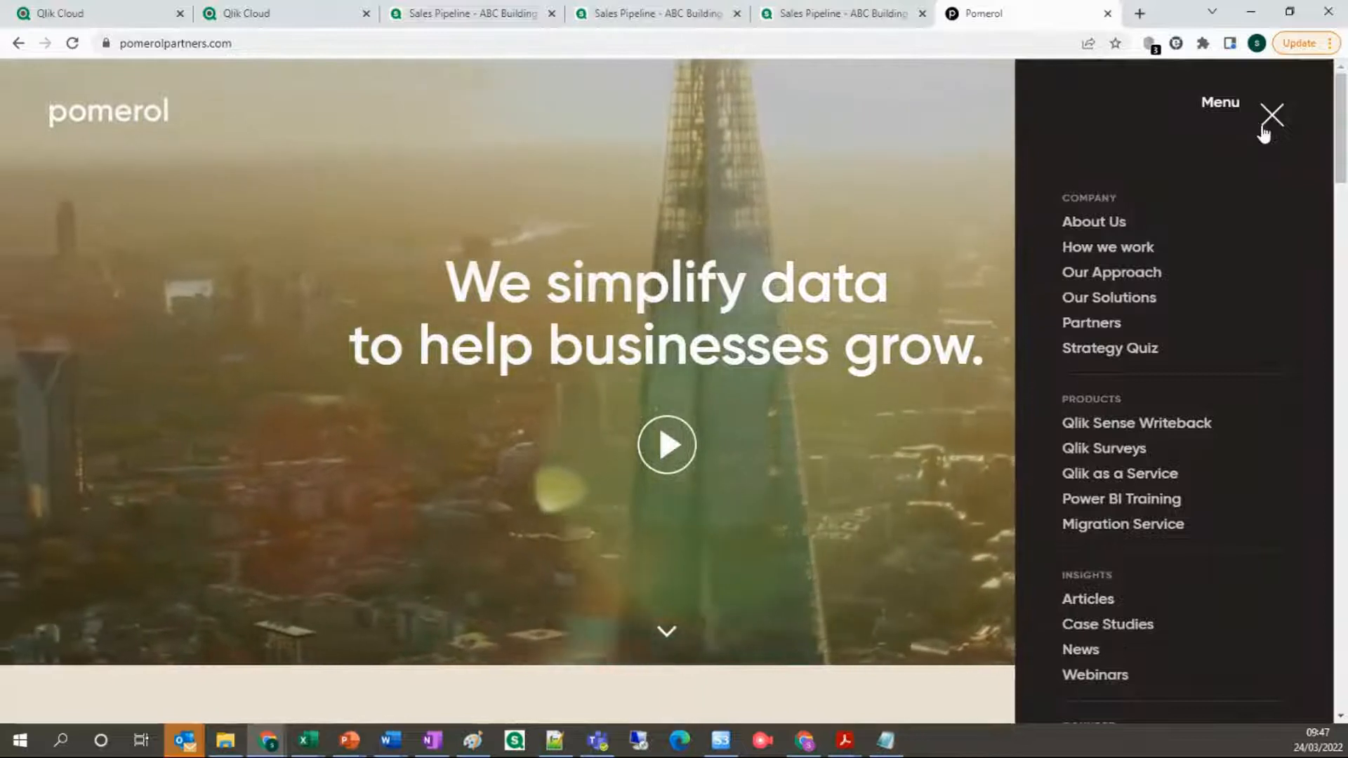
left_click(1134, 424)
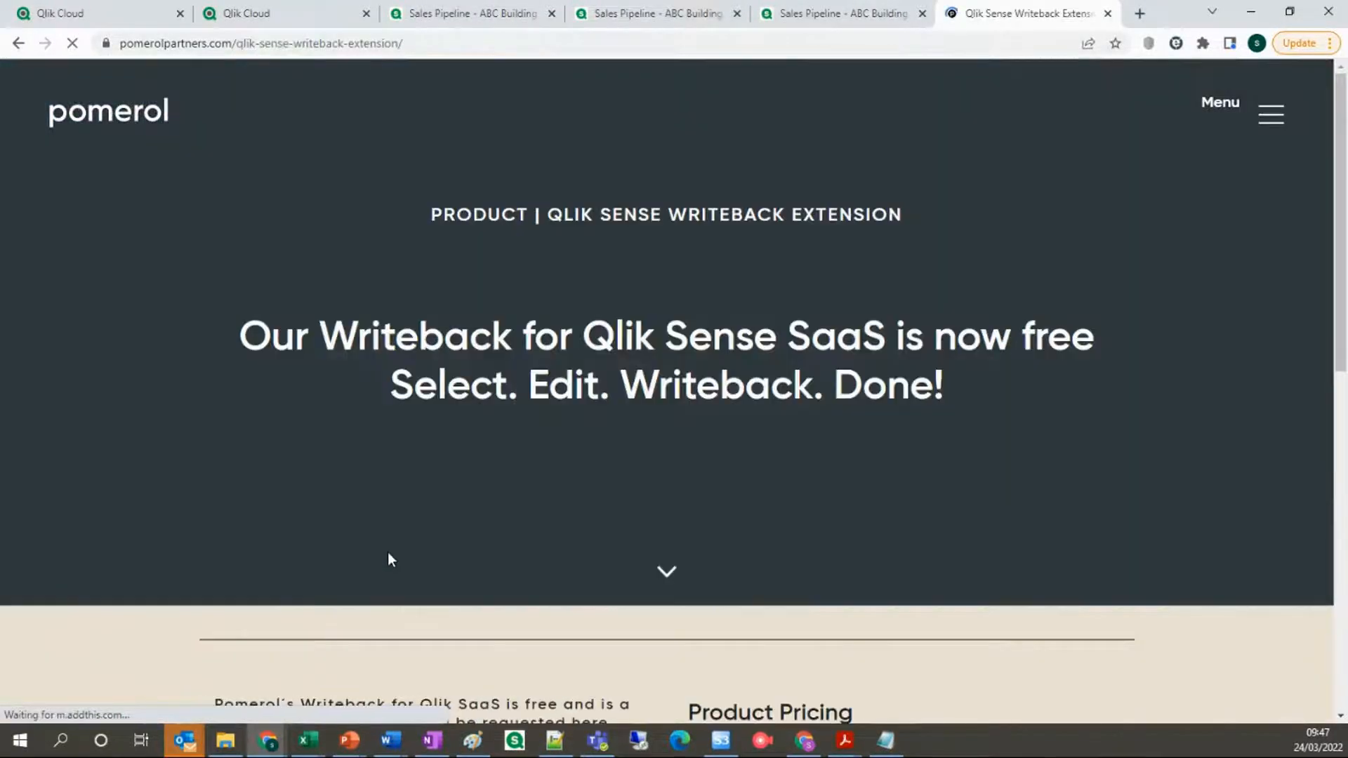
scroll(365, 364, "down", 10)
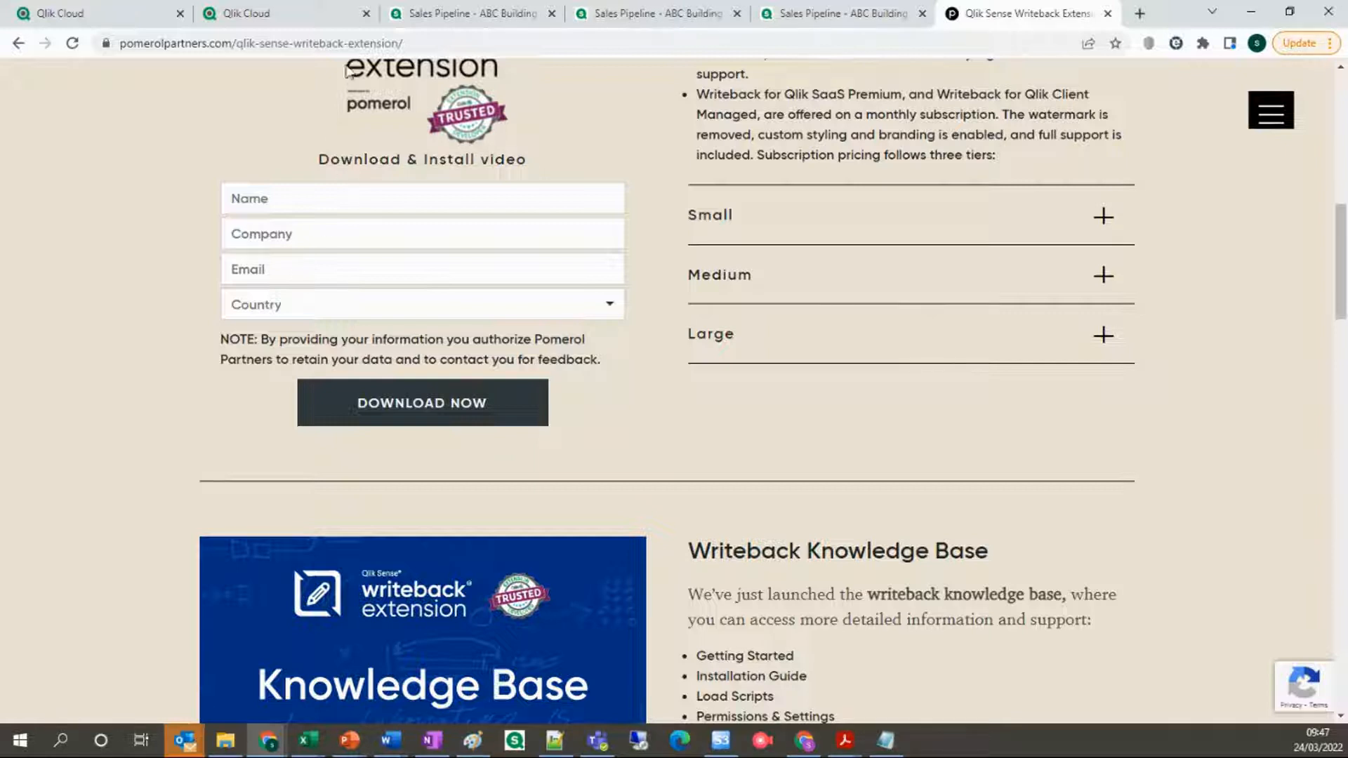
- Switch to the Qlik Management Console and view the installed extensions and the dialog for adding a new one, closing it without uploading
left_click(280, 13)
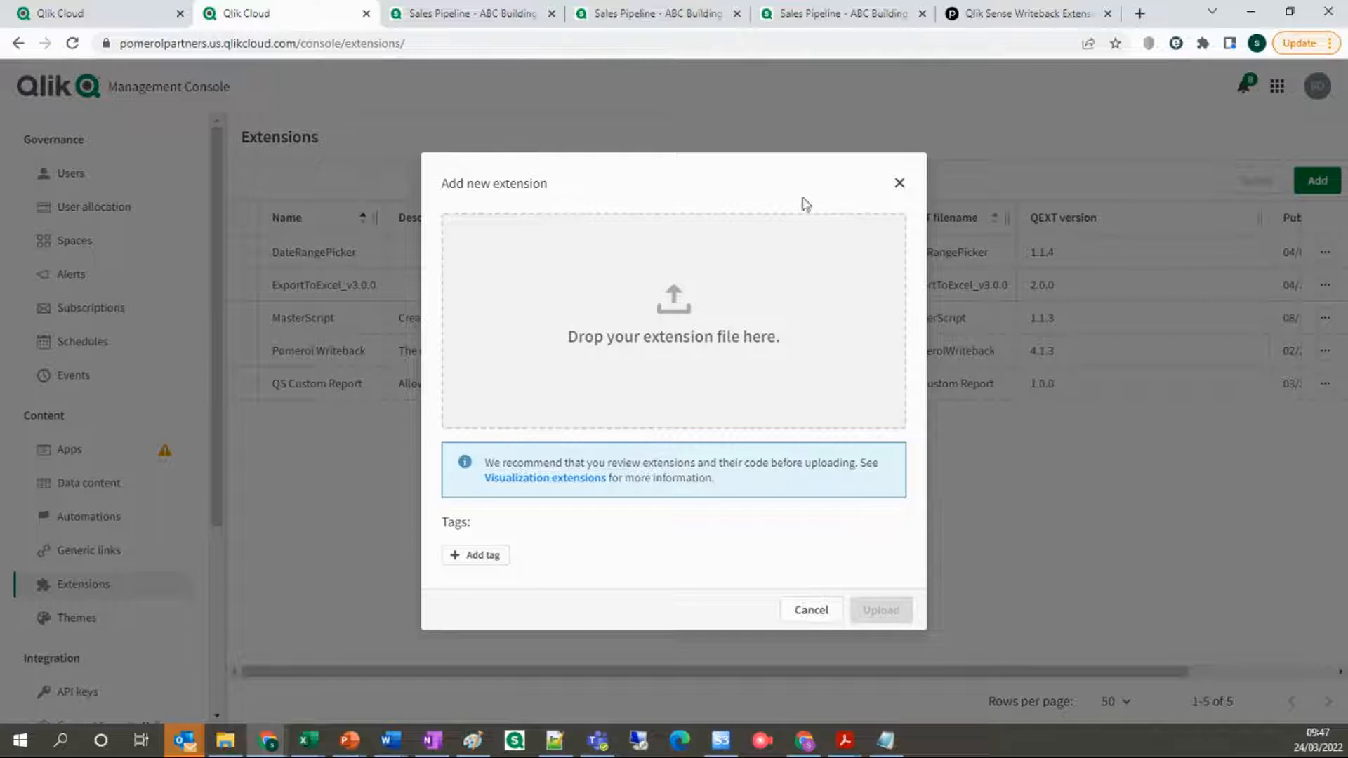
left_click(900, 183)
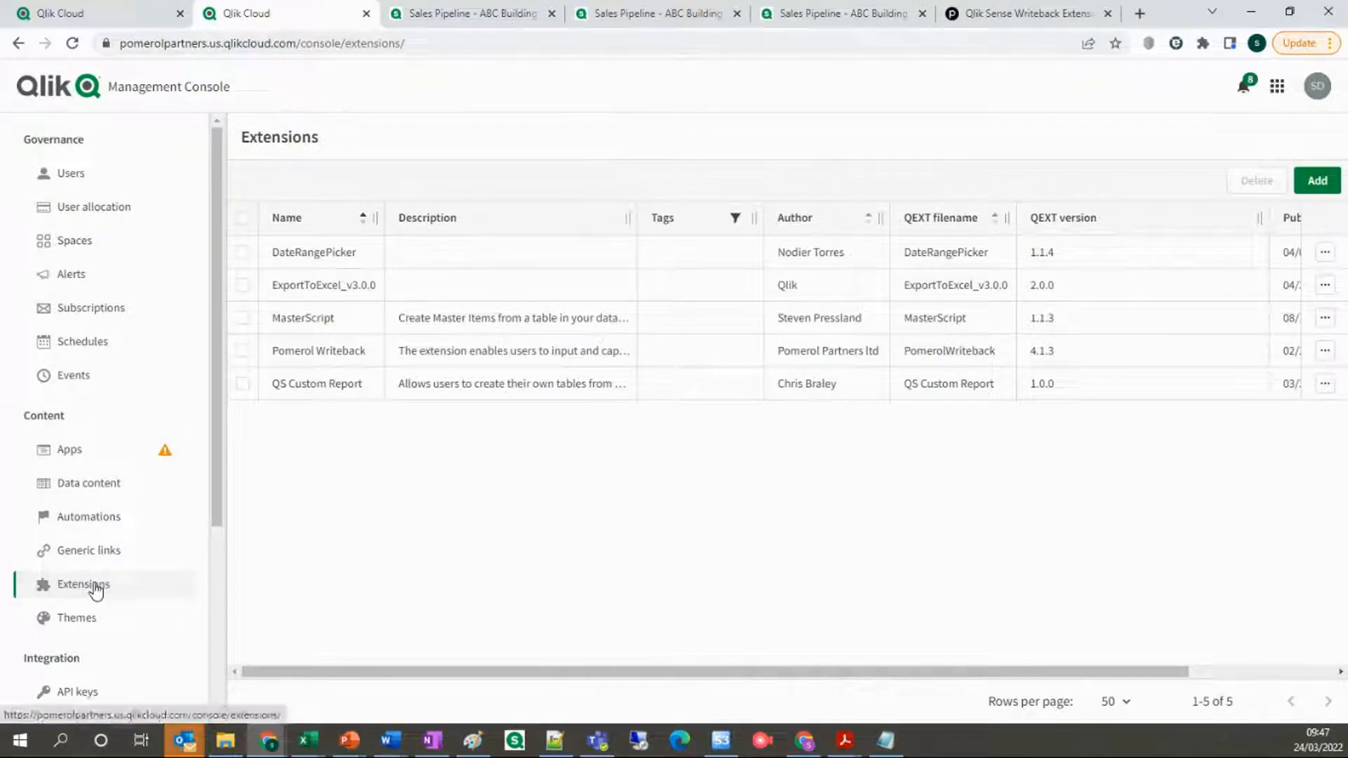
left_click(1317, 180)
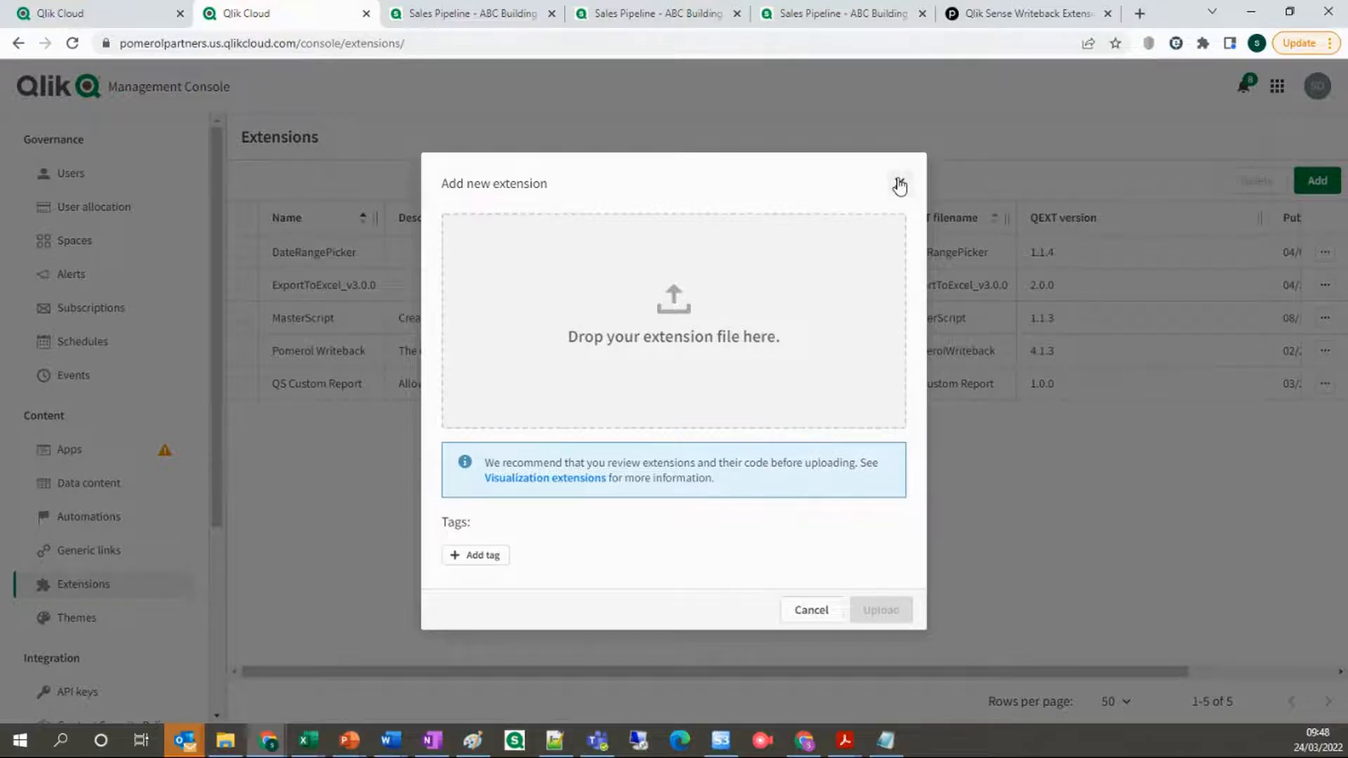
left_click(899, 184)
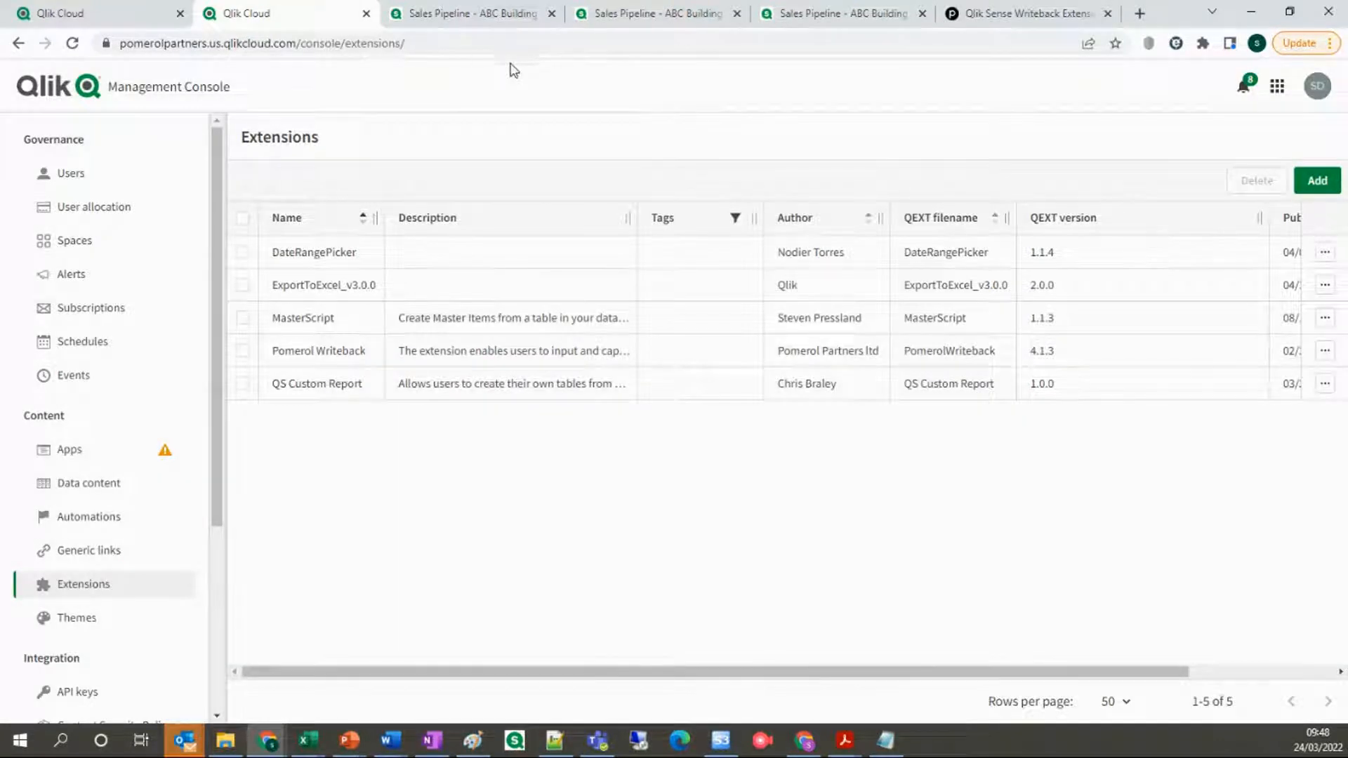
- Open the Sales Opportunities Overview and Editing sheet in edit mode and locate the Pomerol Writeback object among the custom objects
left_click(480, 16)
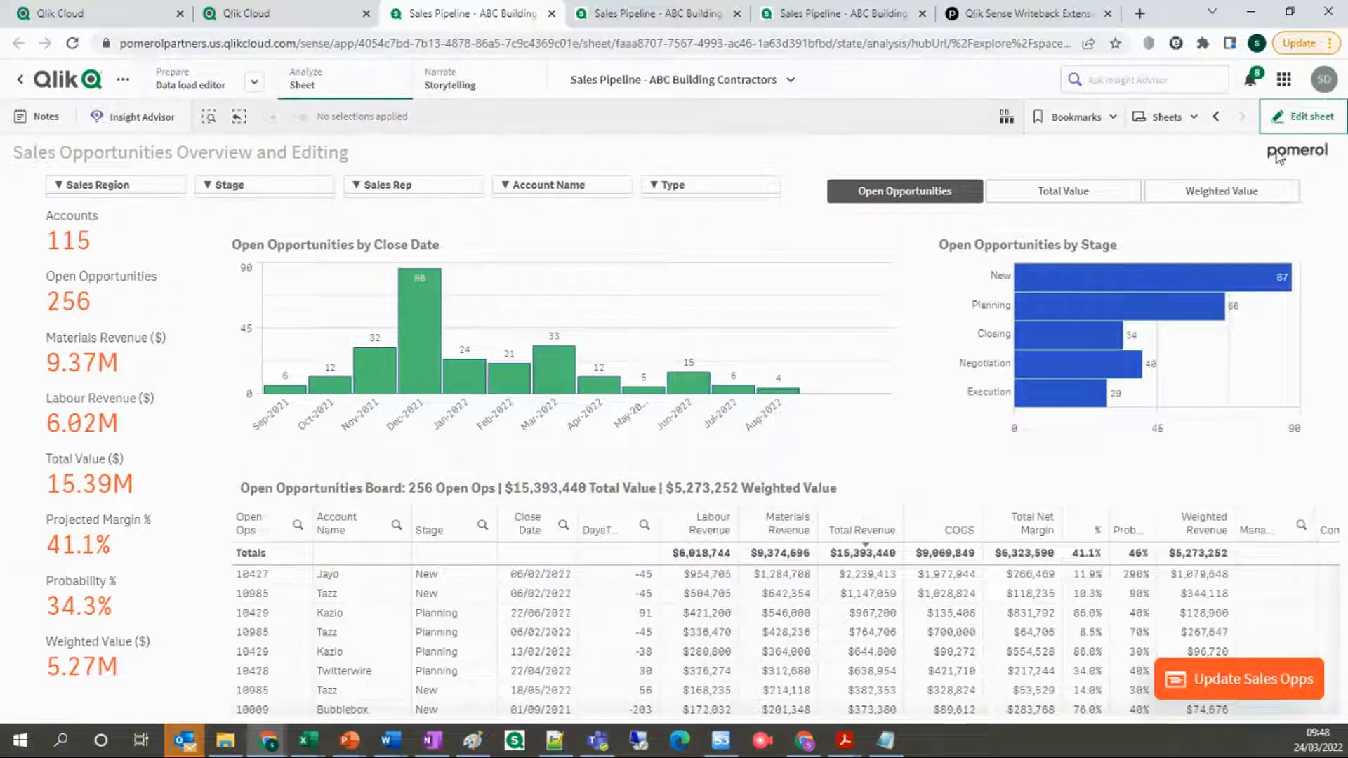
left_click(1310, 114)
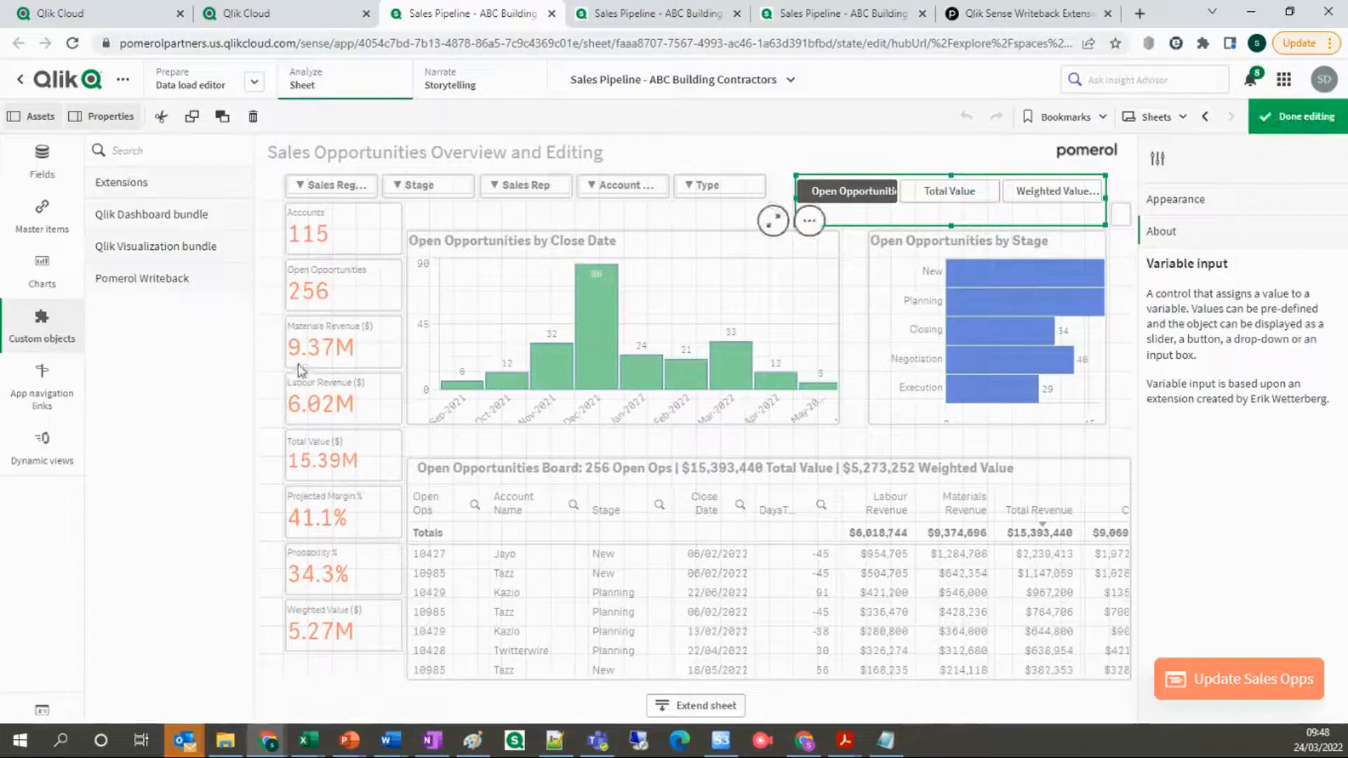
left_click(45, 329)
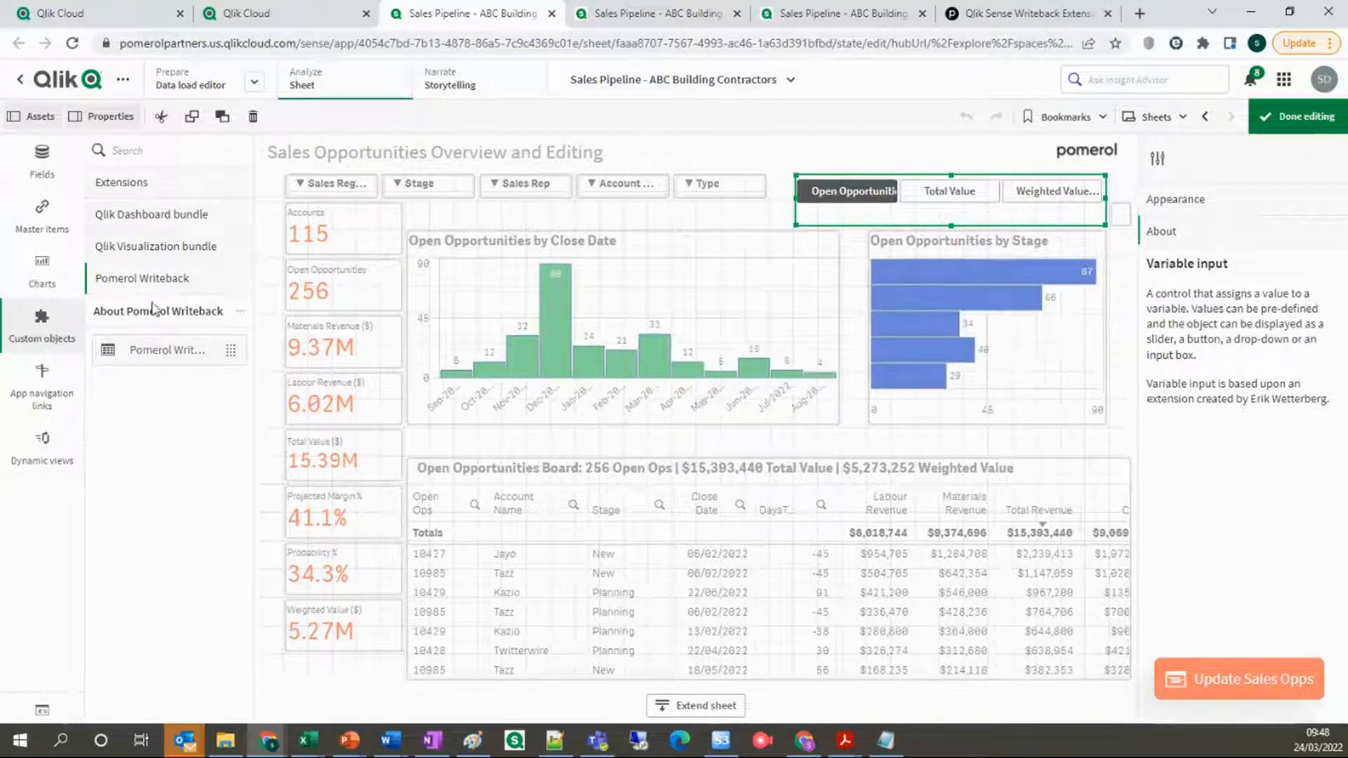
mouse_move(166, 360)
left_mouse_down()
mouse_move(235, 390)
mouse_move(179, 376)
mouse_move(162, 355)
left_mouse_up()
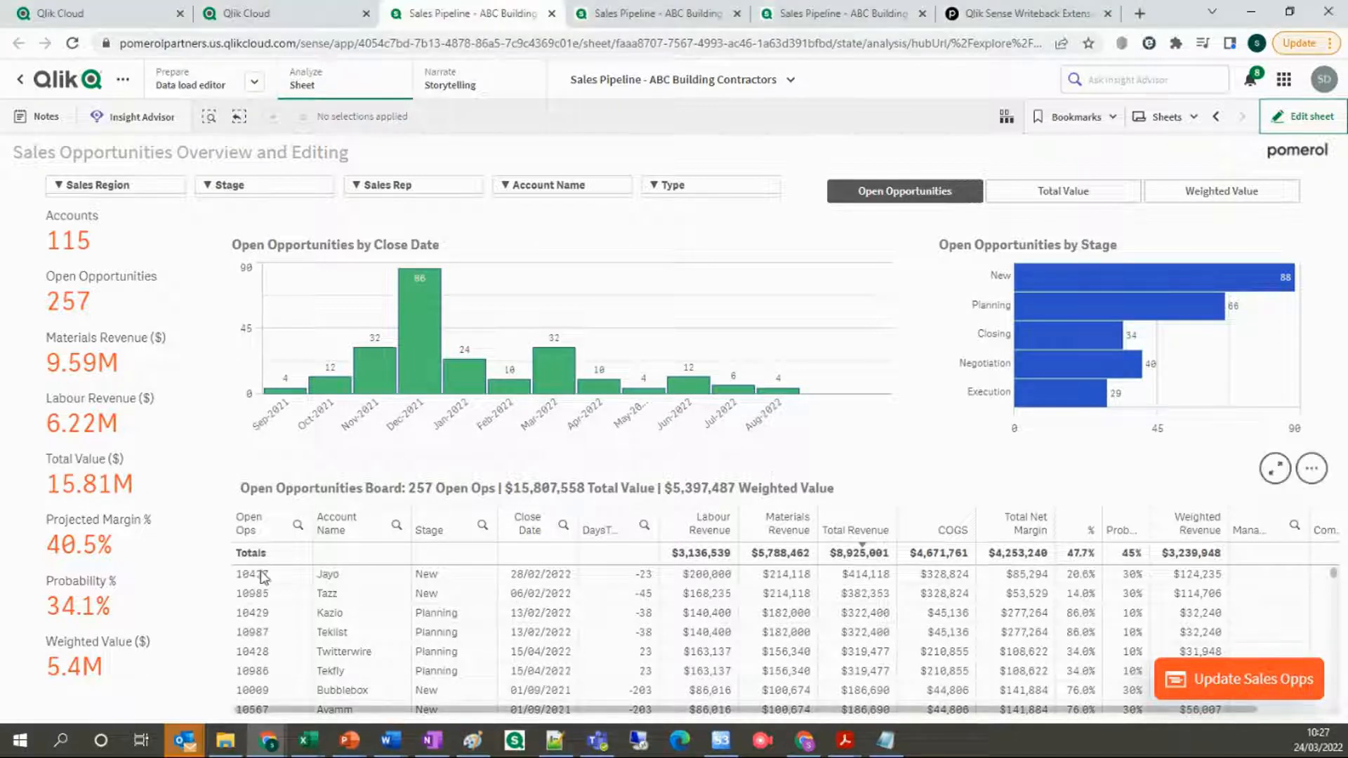
- Filter the sheet to the Jayo opportunity in the Open Opportunities Board and open the Update Sales Opps writeback form
left_click(248, 612)
left_click(271, 522)
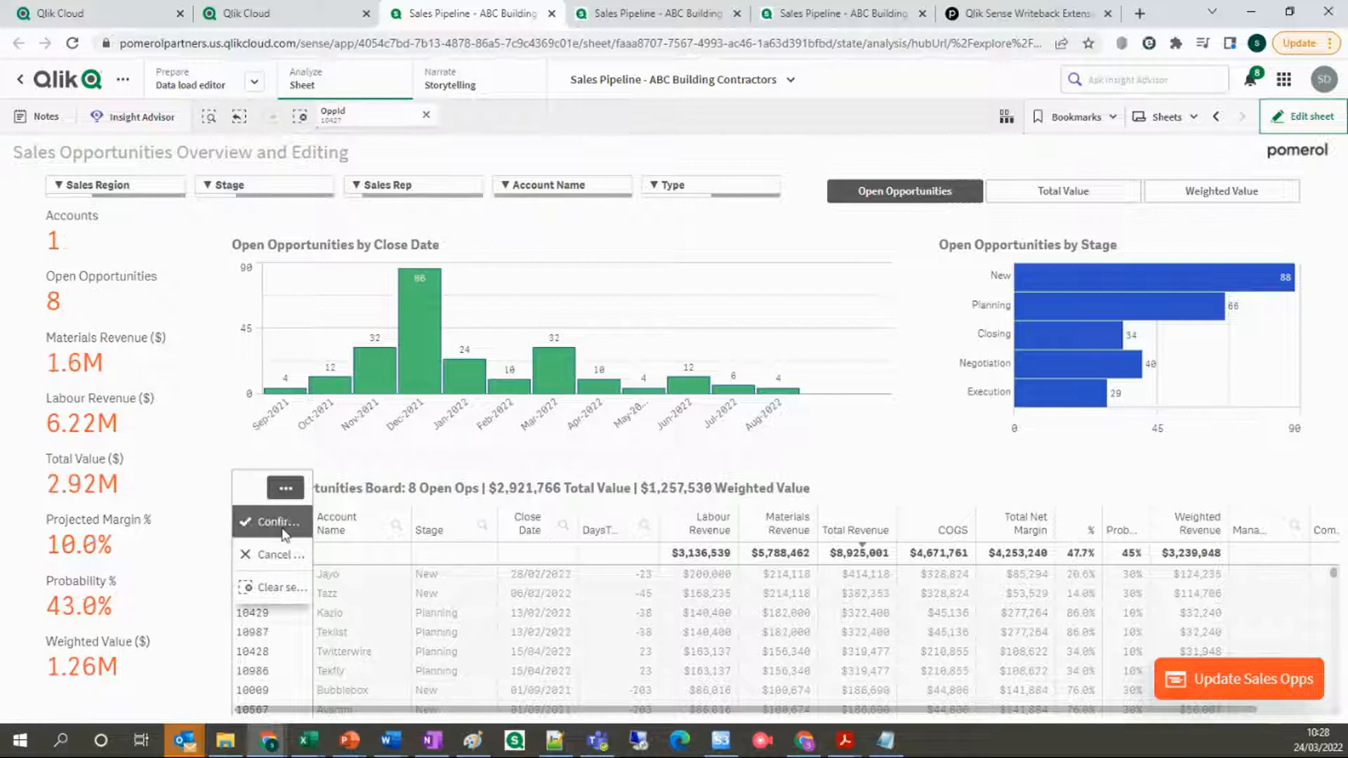
left_click(1220, 680)
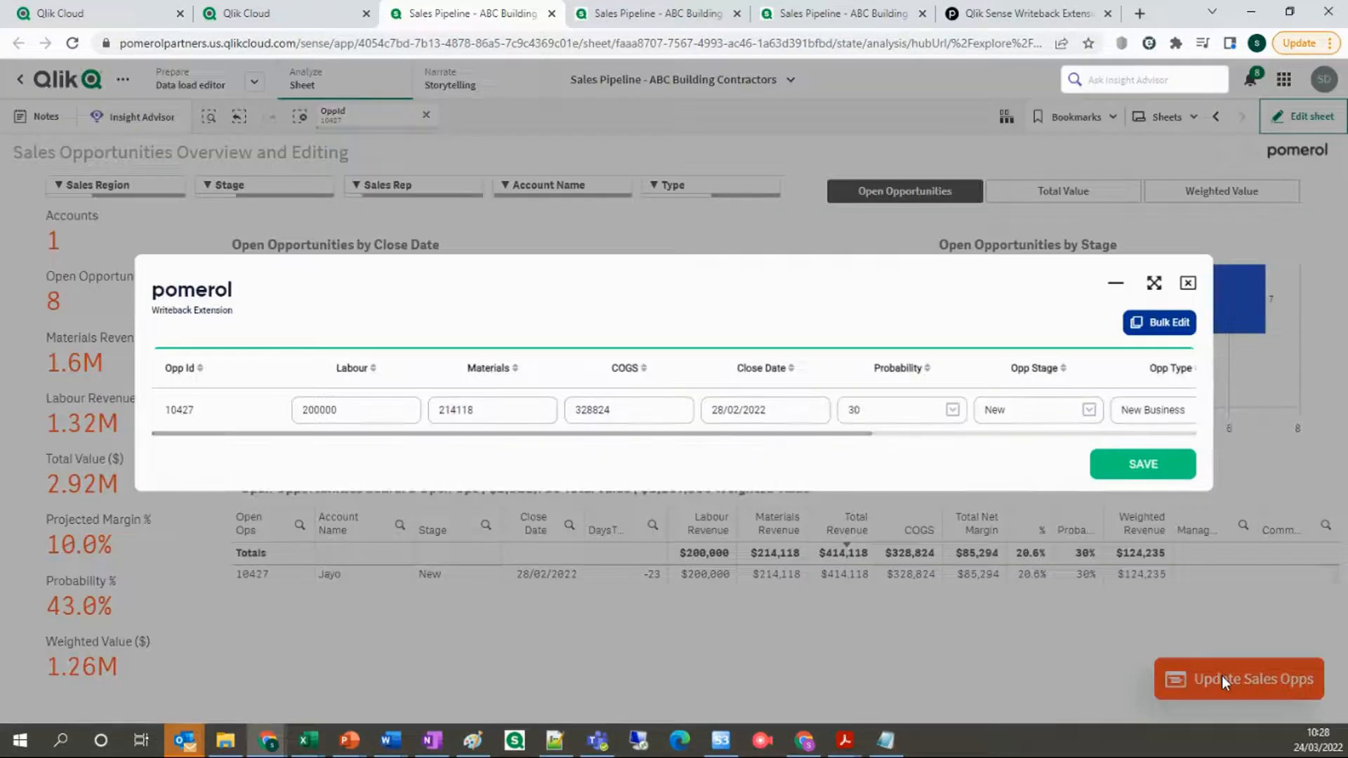
- Set the opportunity's Materials value to 250118 in the writeback form
left_click(454, 408)
left_click_drag(447, 409, 455, 408)
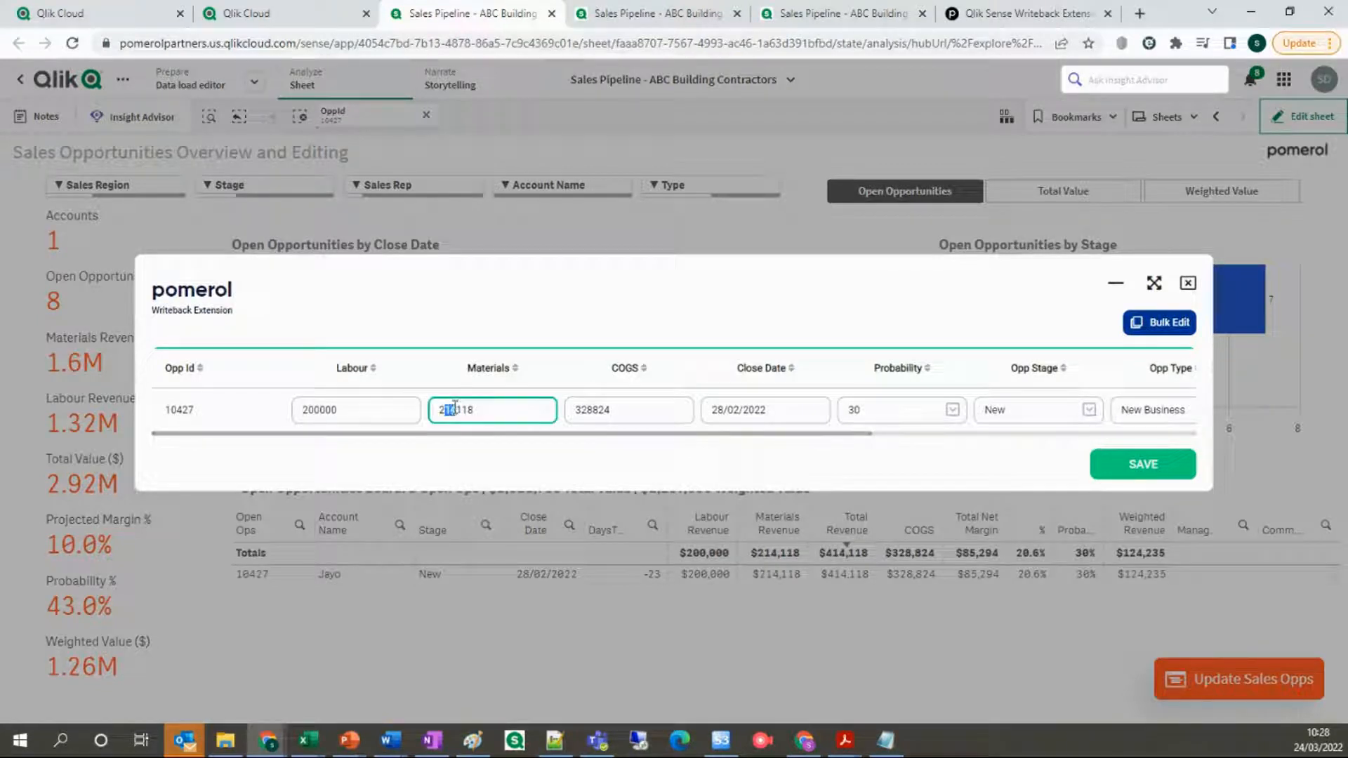
type("50")
- Set the opportunity's Close Date to 31/03/2022 and save the writeback changes
left_click(739, 408)
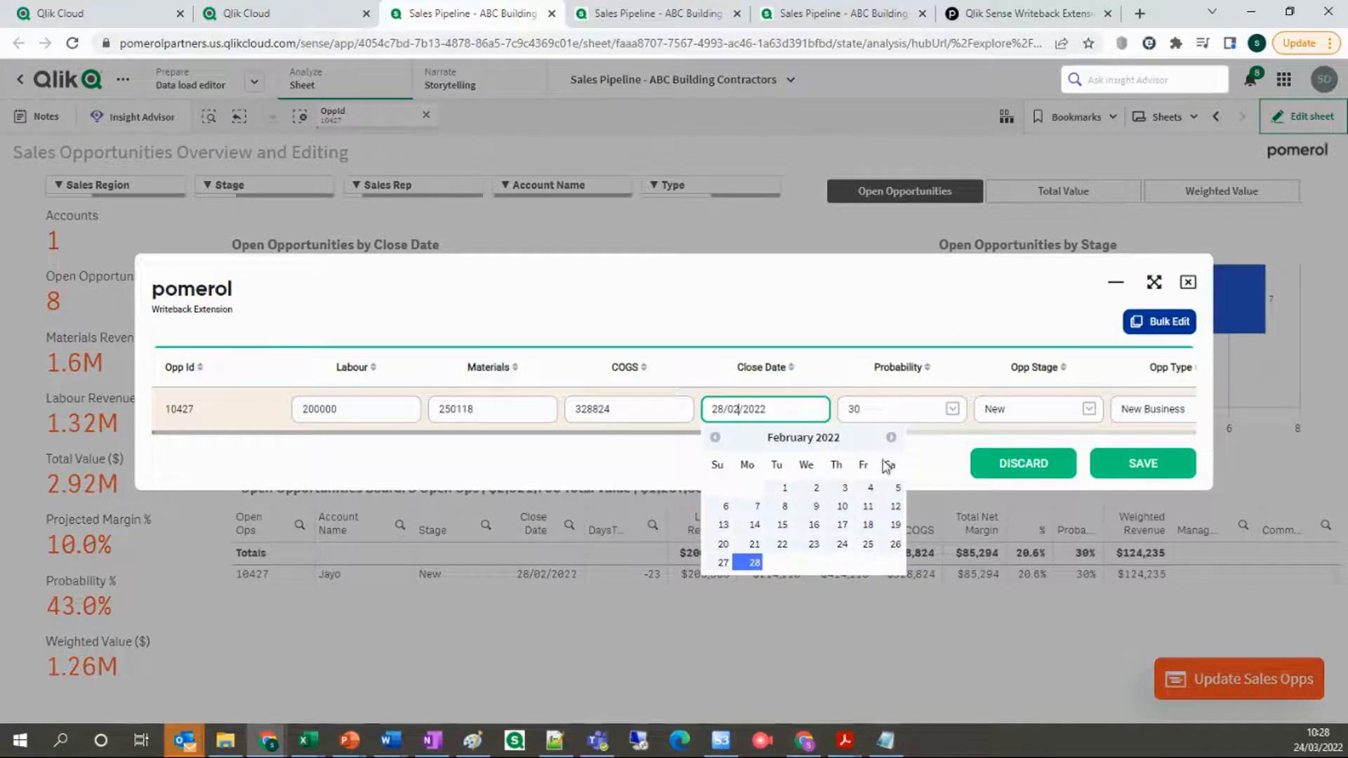
left_click(891, 438)
left_click(843, 563)
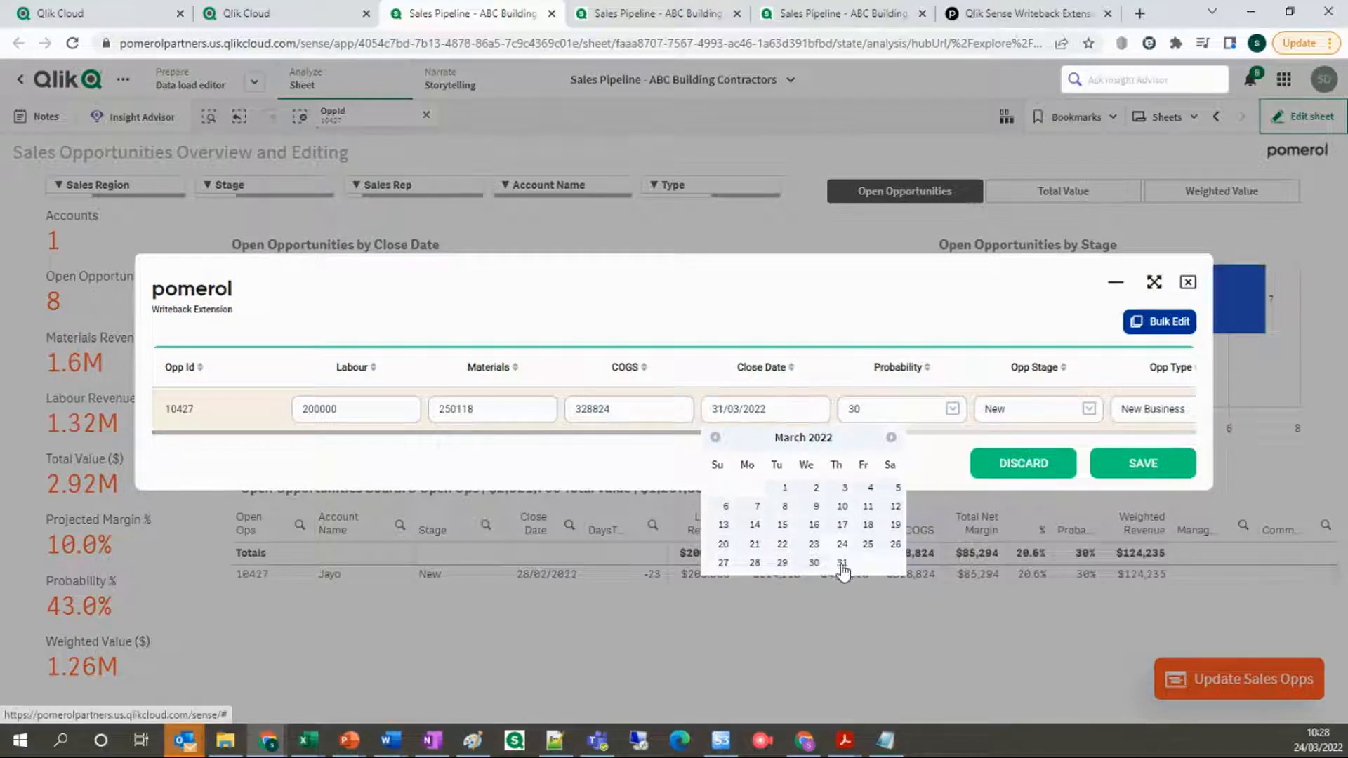
left_click(1123, 472)
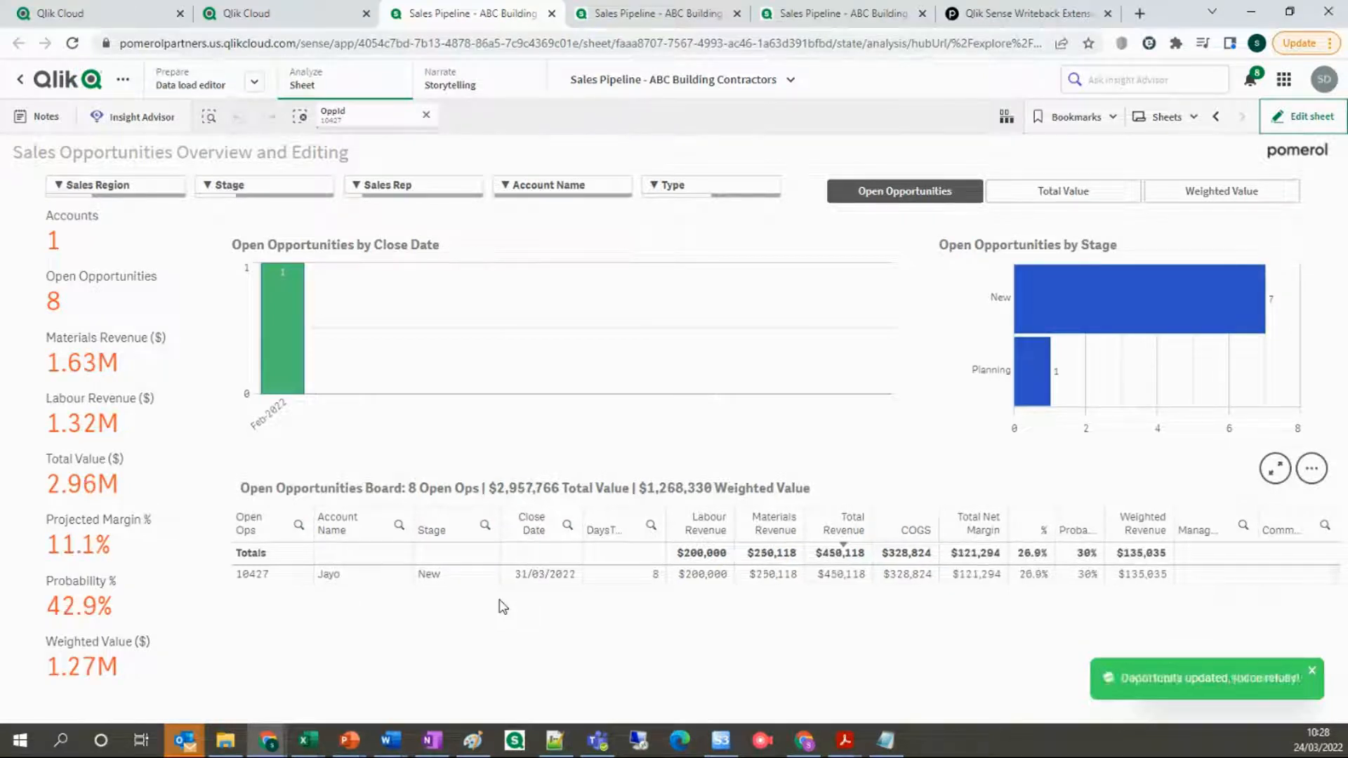
- Reopen the Update Sales Opps form, examine its input fields from Labour through to Comments, and close it without changes
left_click(1252, 676)
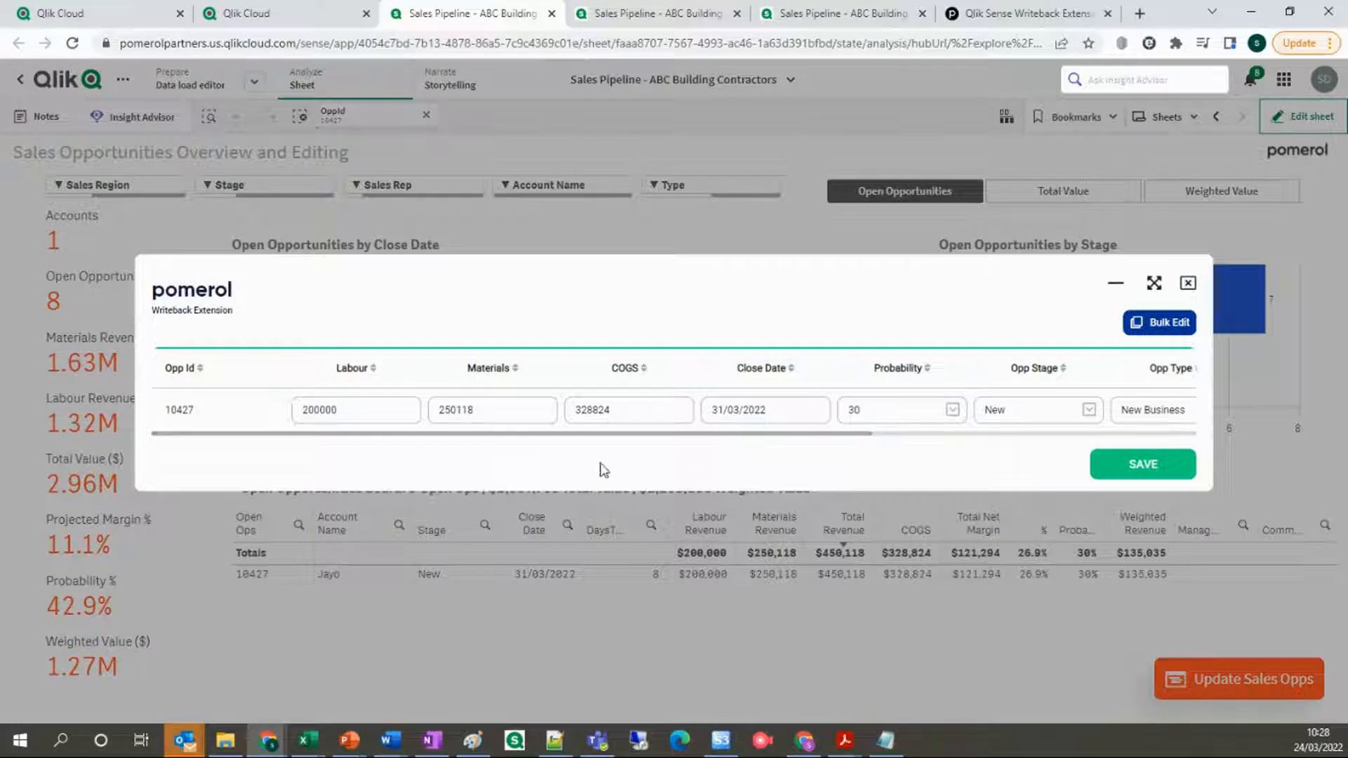
left_click(346, 412)
left_click(480, 413)
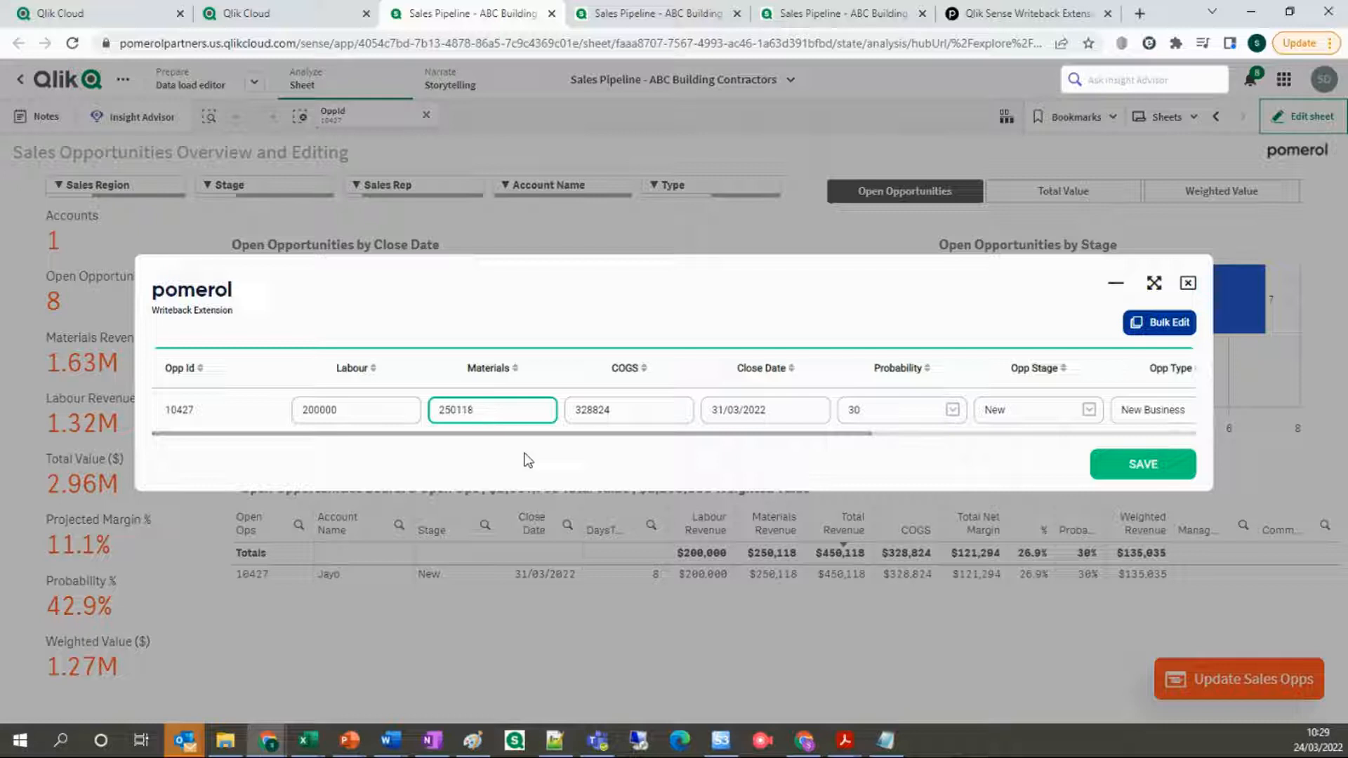
left_click_drag(558, 440, 886, 431)
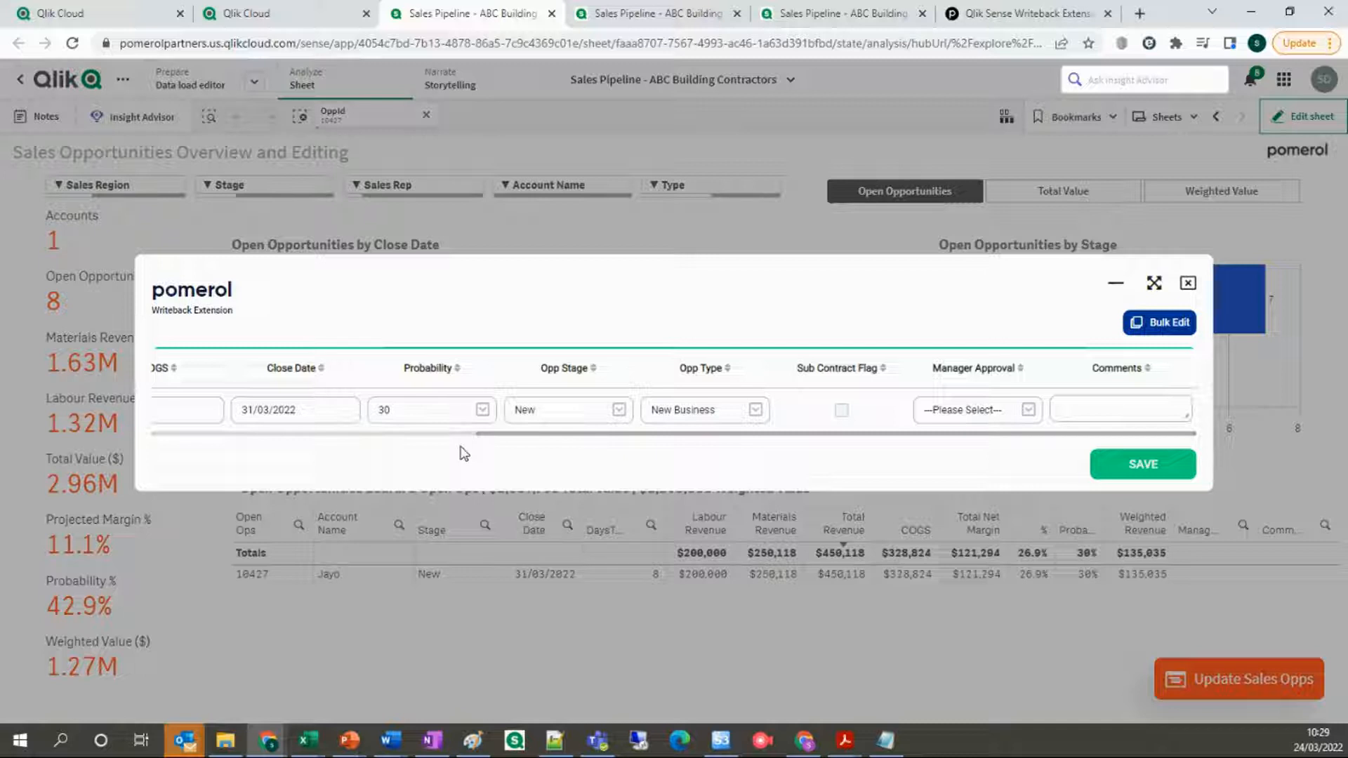
left_click(1068, 406)
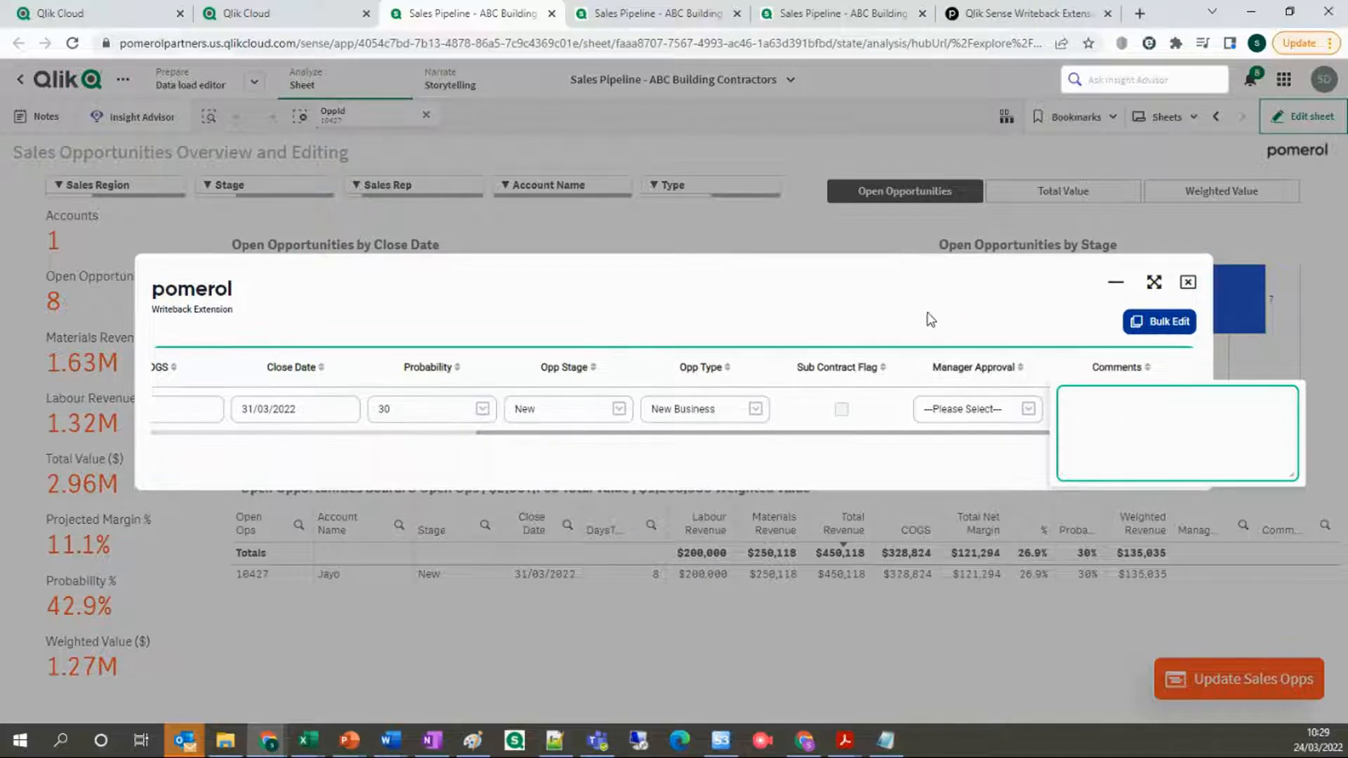
left_click(864, 465)
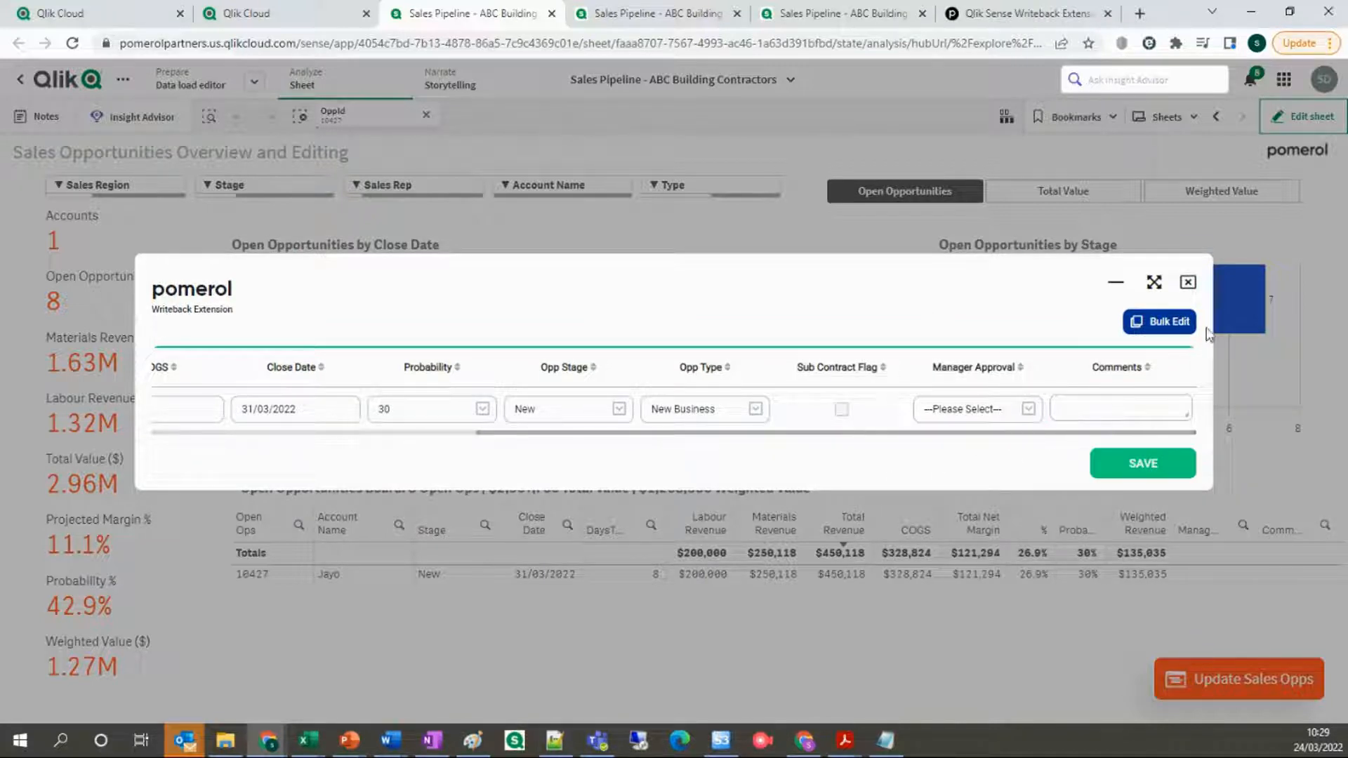
left_click(1188, 283)
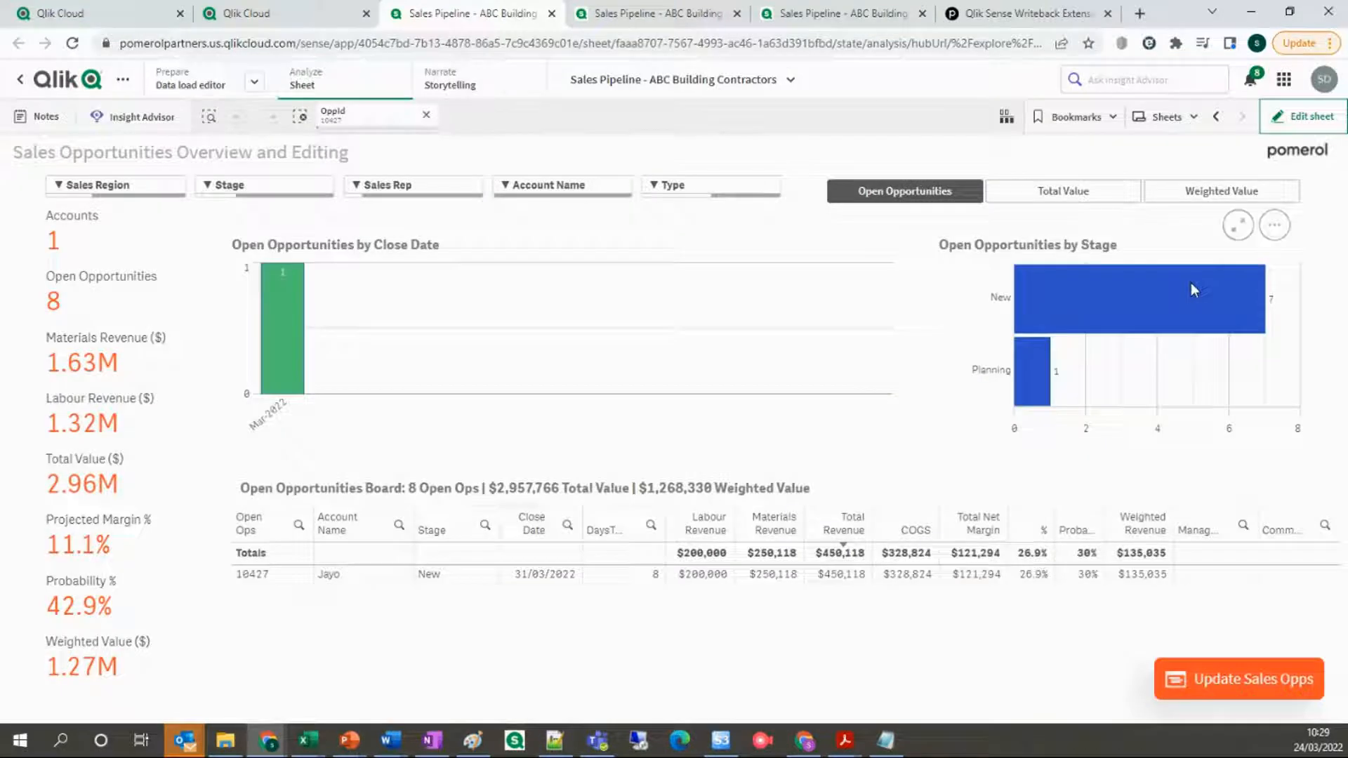
- Open the writeback object's Dimensions settings in sheet edit mode and search the fields available to add for "mater"
left_click(1304, 123)
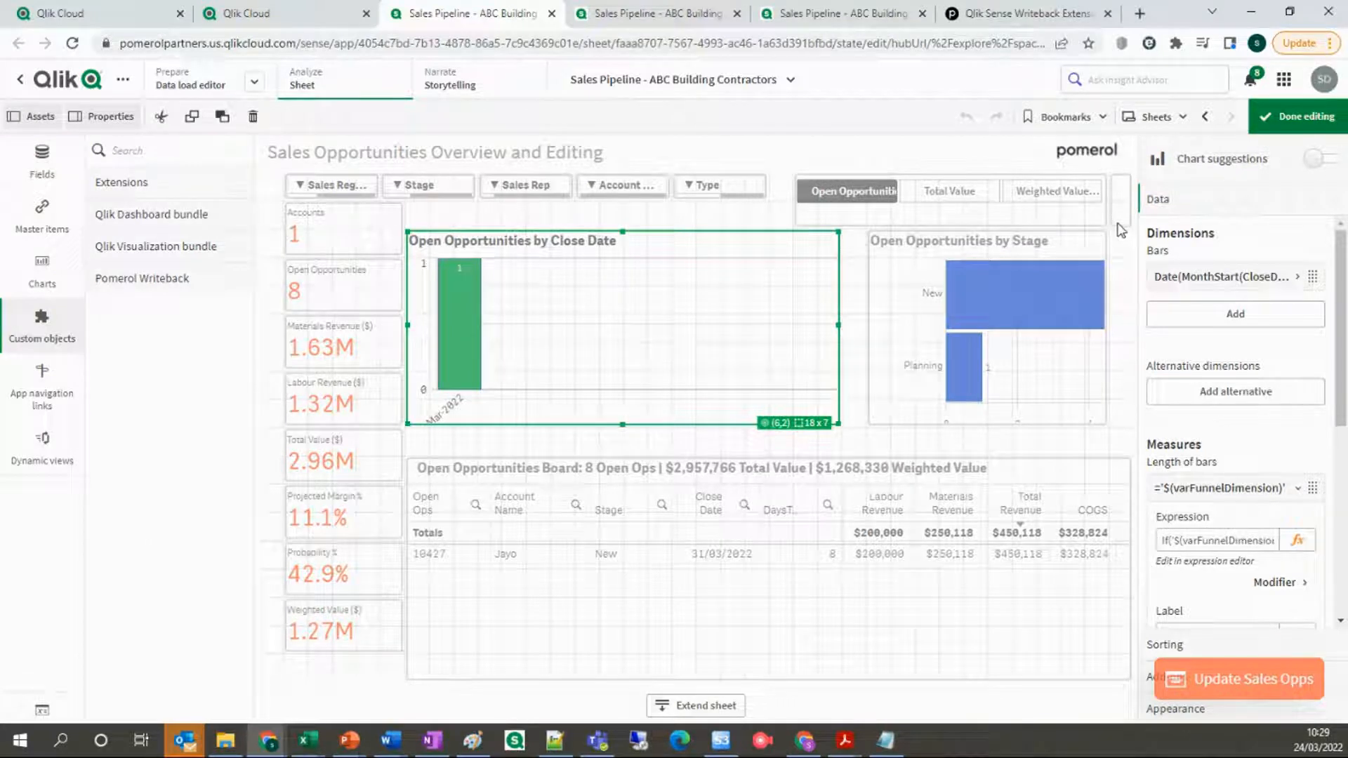
left_click(1119, 223)
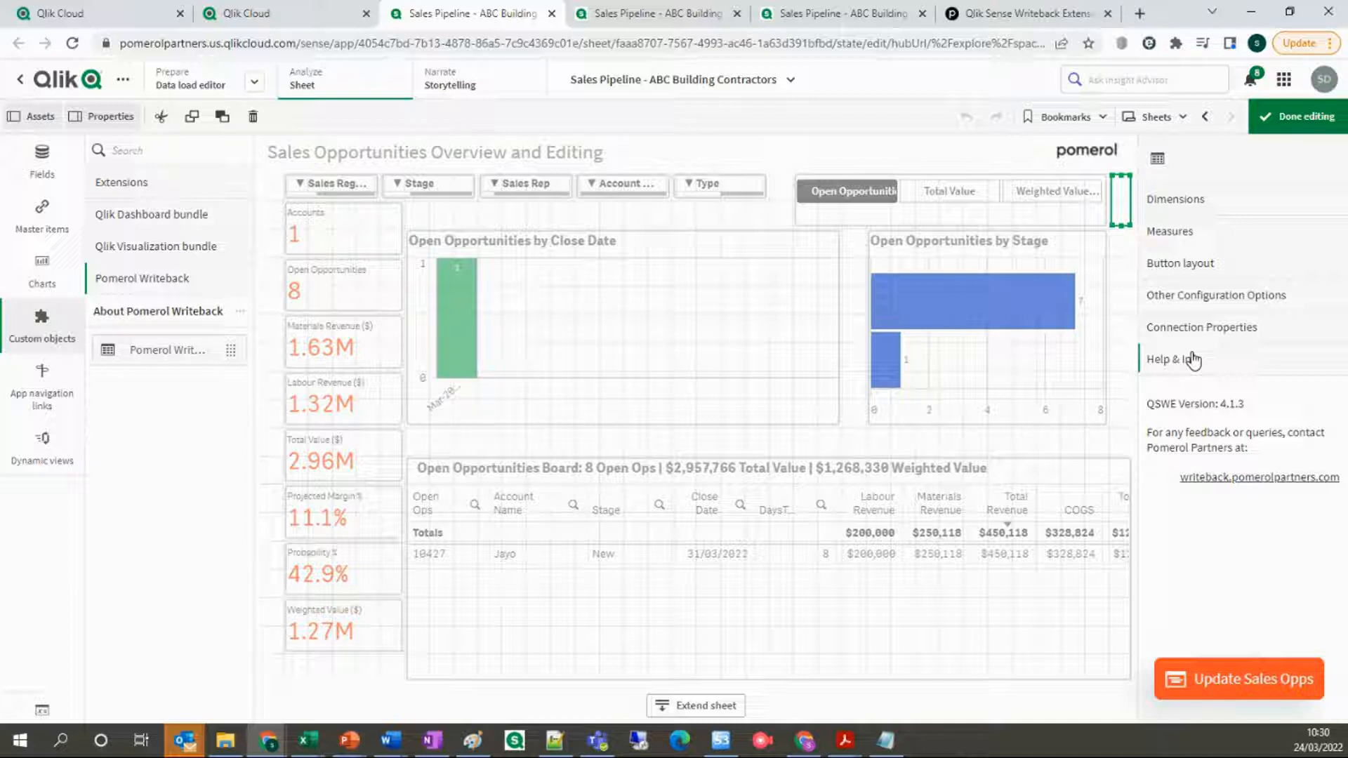
left_click(1174, 201)
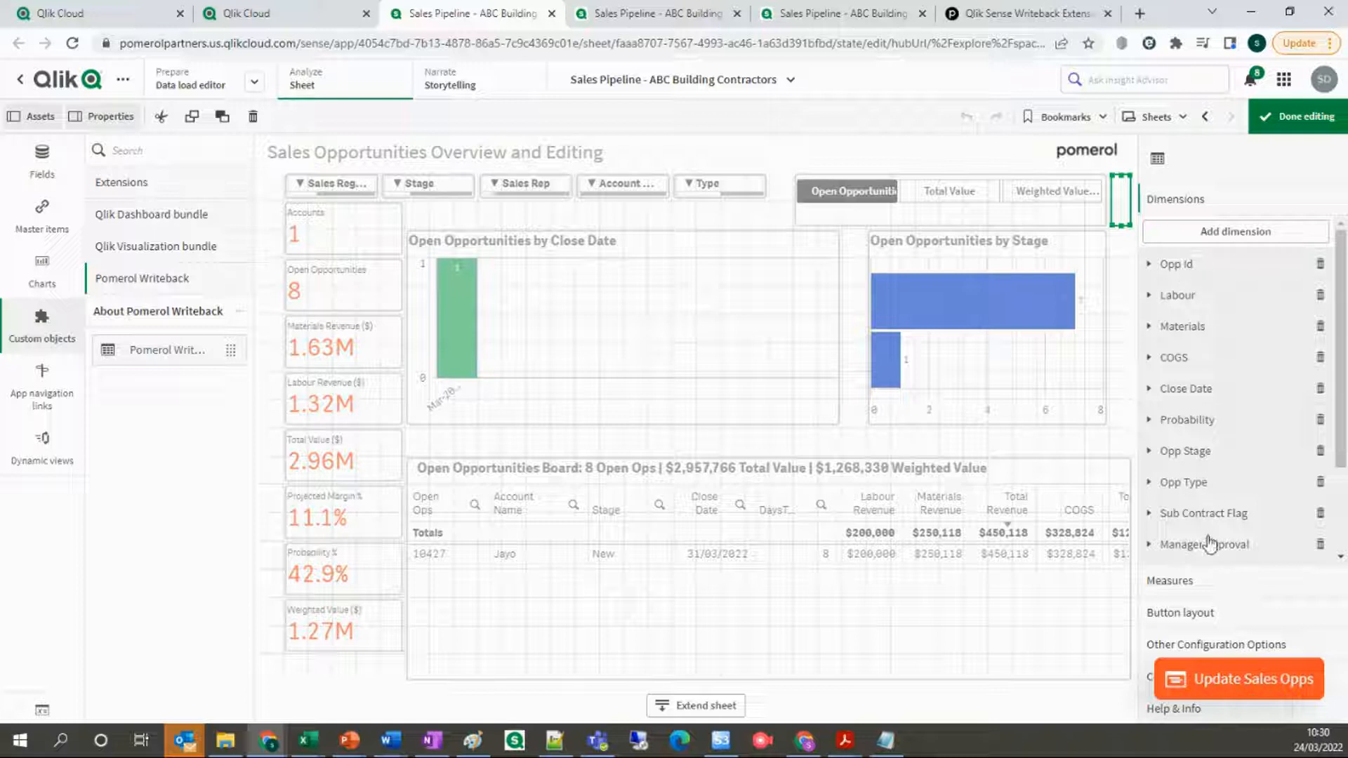
left_click(1196, 242)
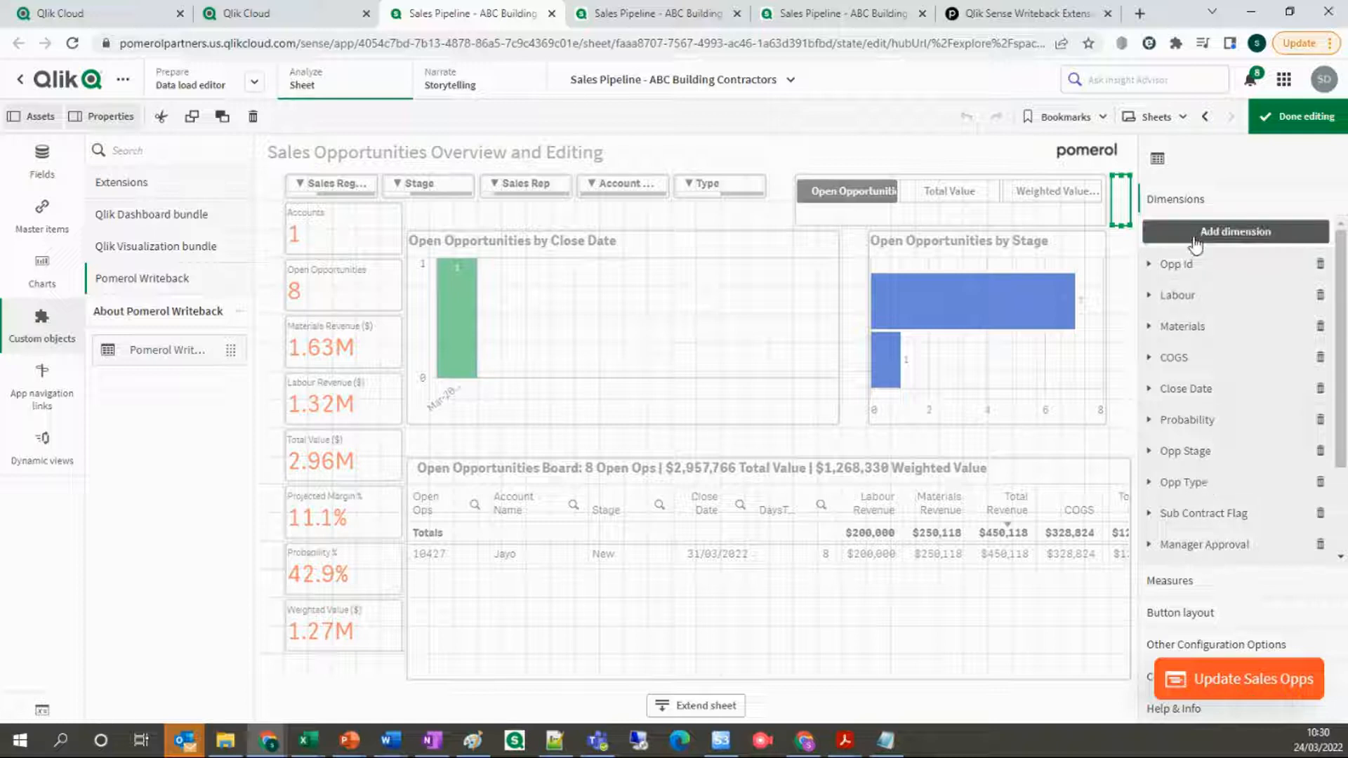
type("mater")
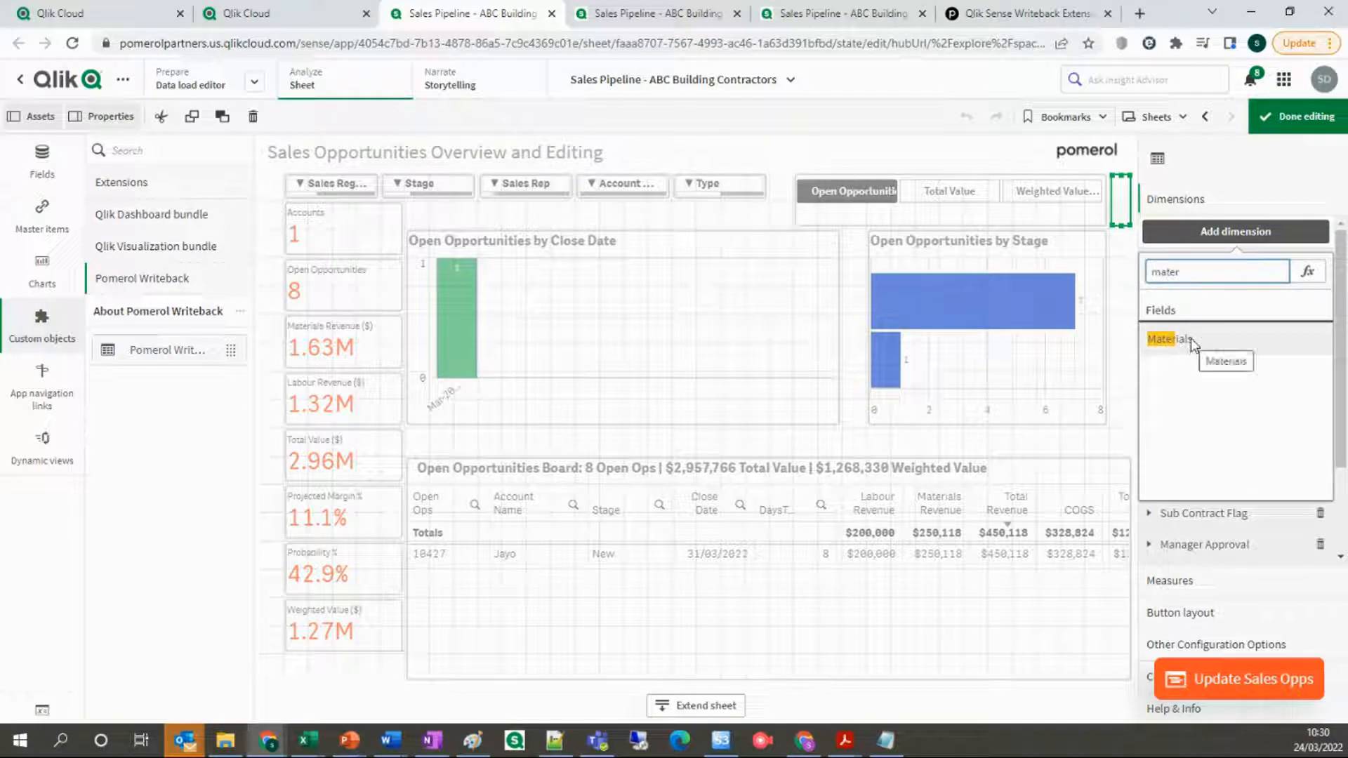
- Inspect the SalesOpportunities table's fields in the data model viewer and return to the sheet being edited
left_click(832, 14)
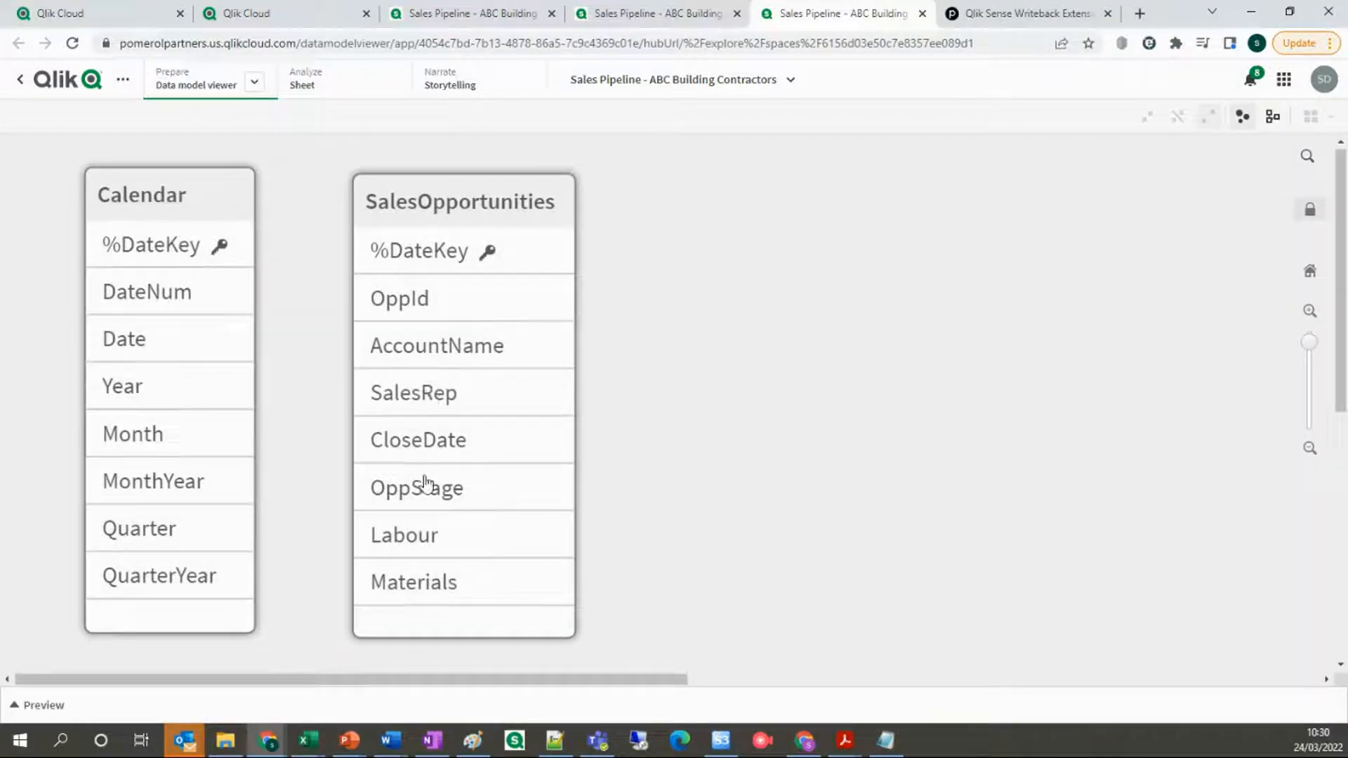
left_click(429, 485)
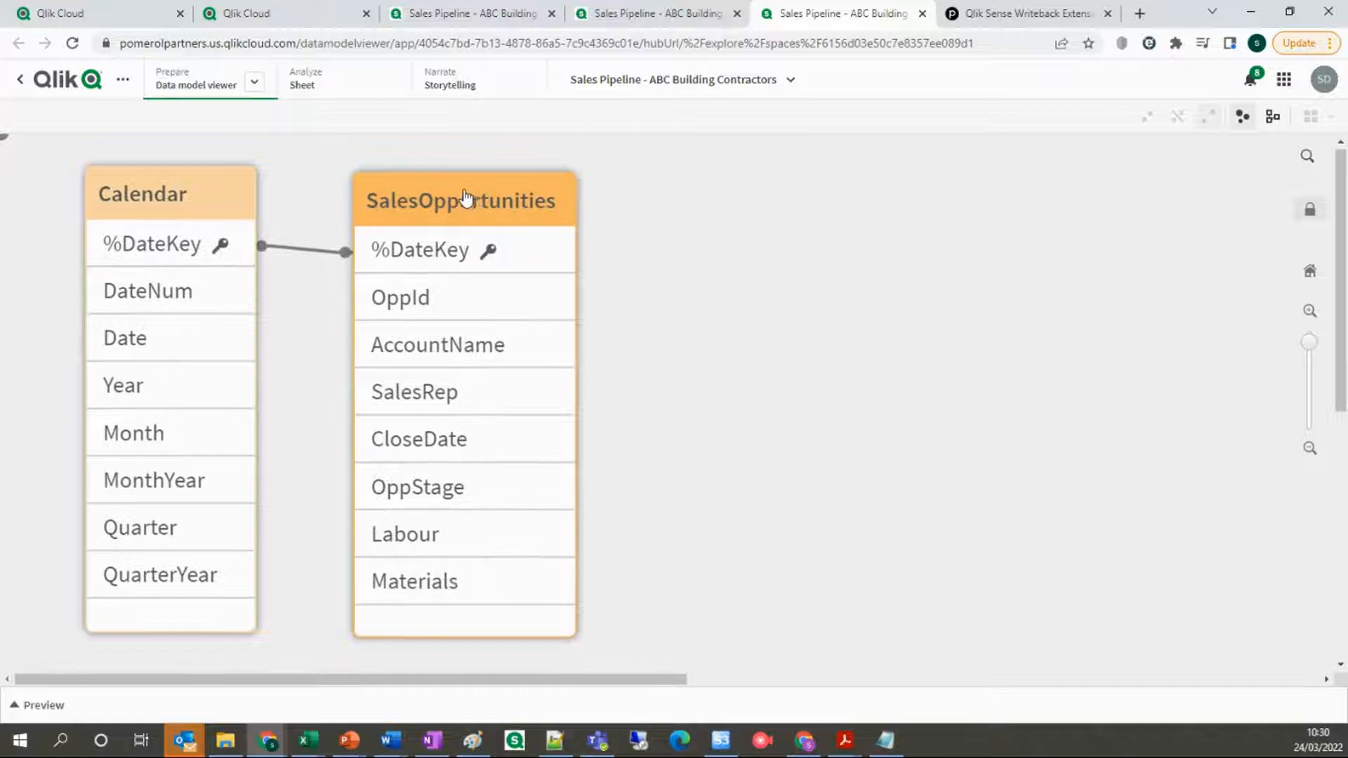
left_click(485, 14)
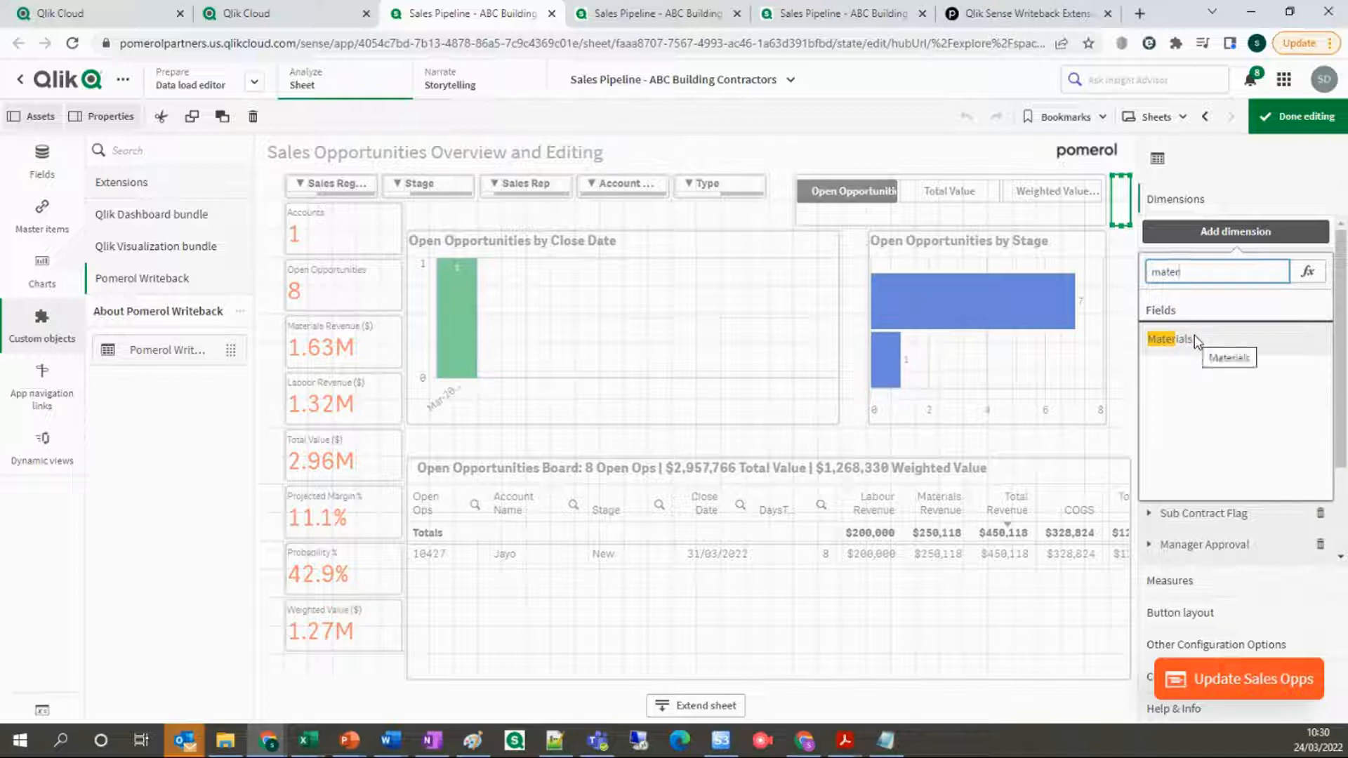
- Search the fields available as a new writeback dimension for "commen"
left_click_drag(1185, 274, 1148, 280)
type("commen")
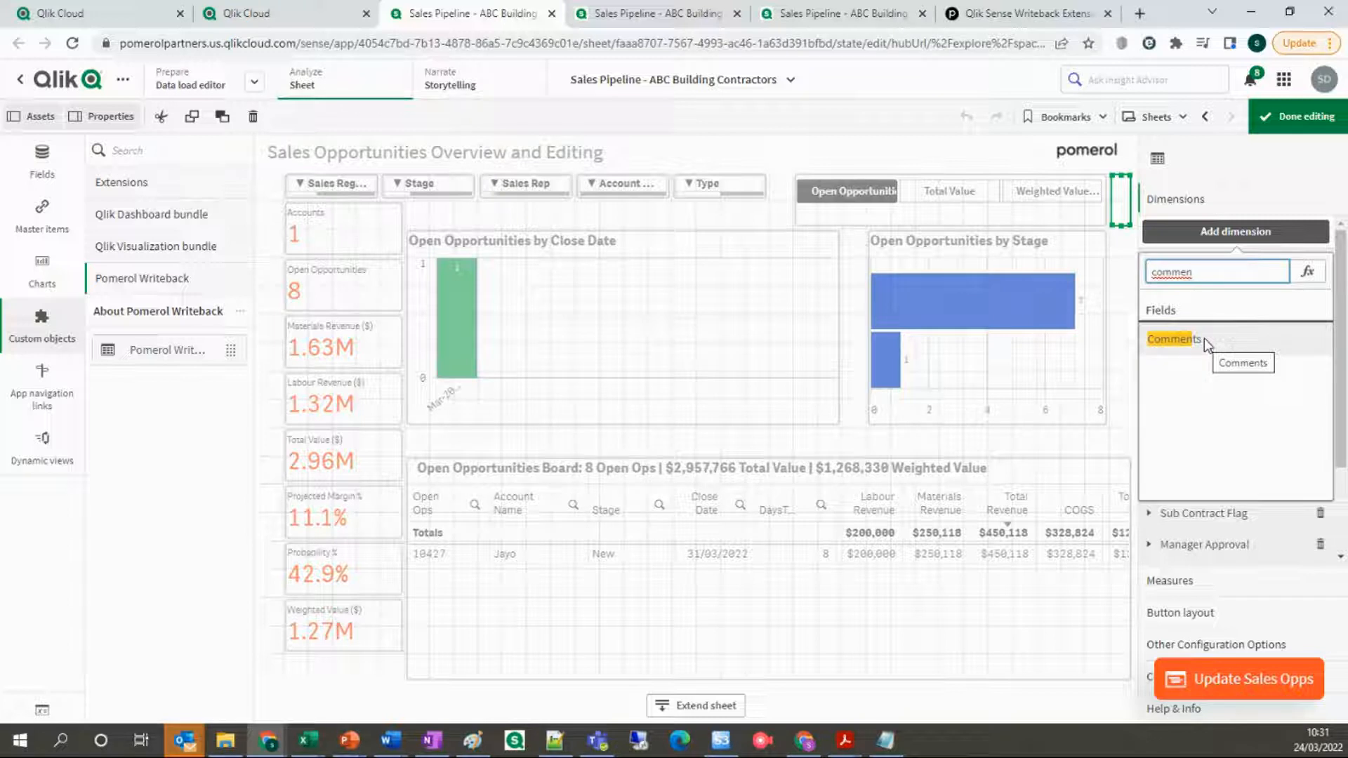
- Examine the Sales Opportunities Temp load statement of the Create Master File section in the data load editor
left_click(657, 16)
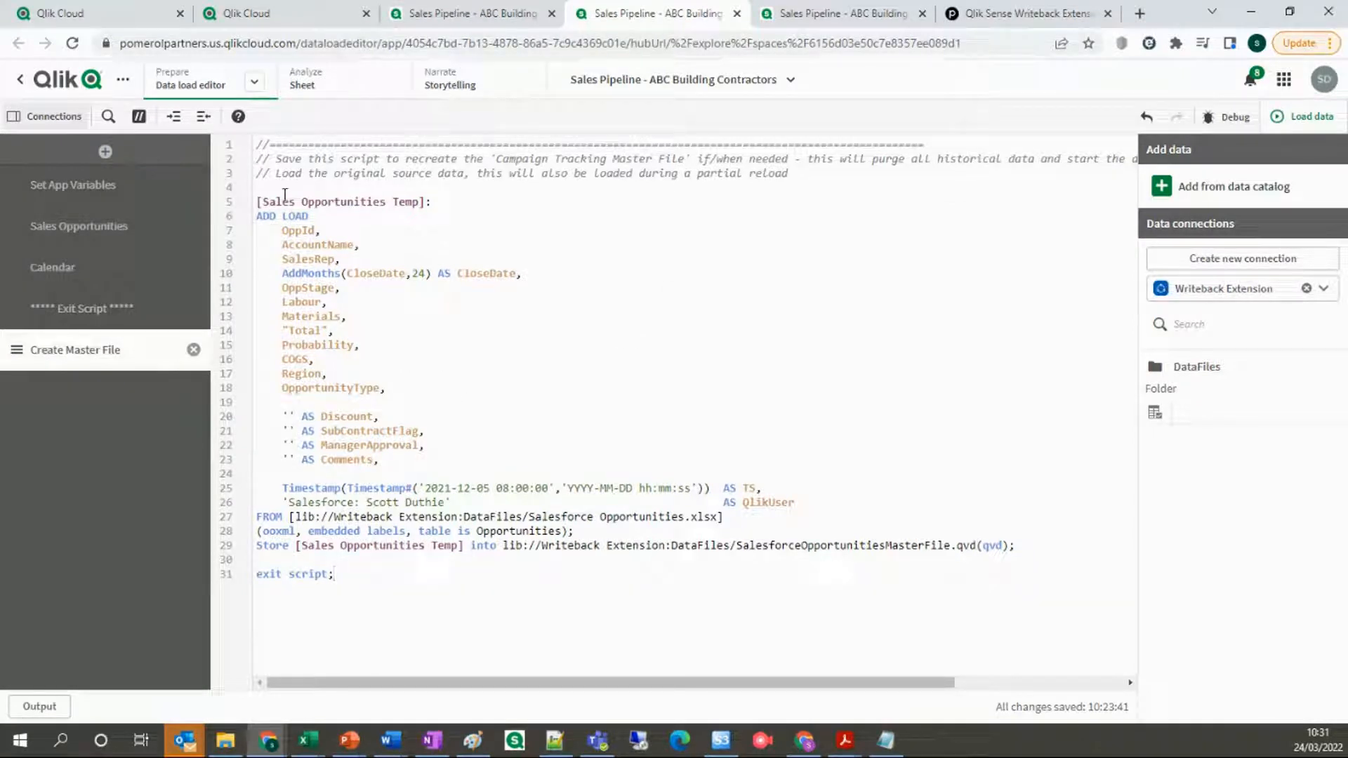
left_click_drag(258, 202, 732, 518)
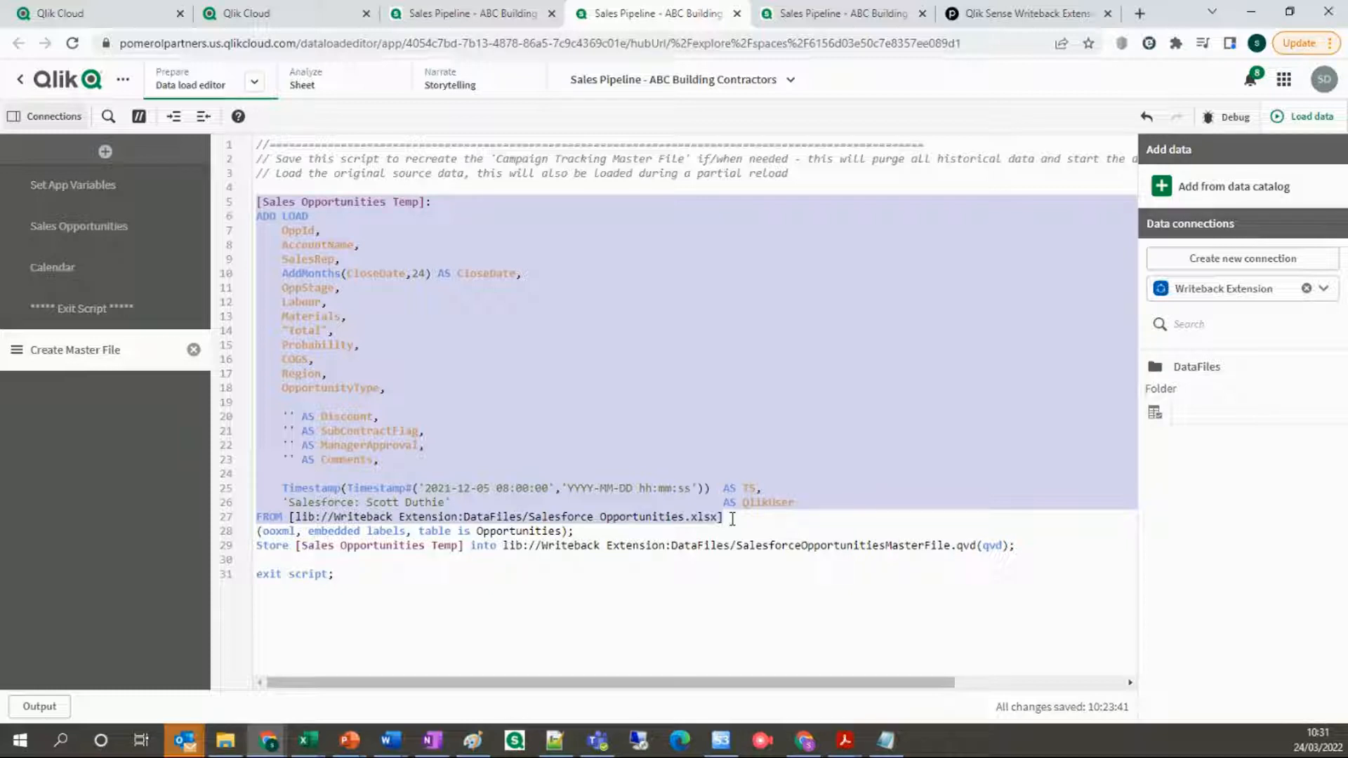
left_click(732, 519)
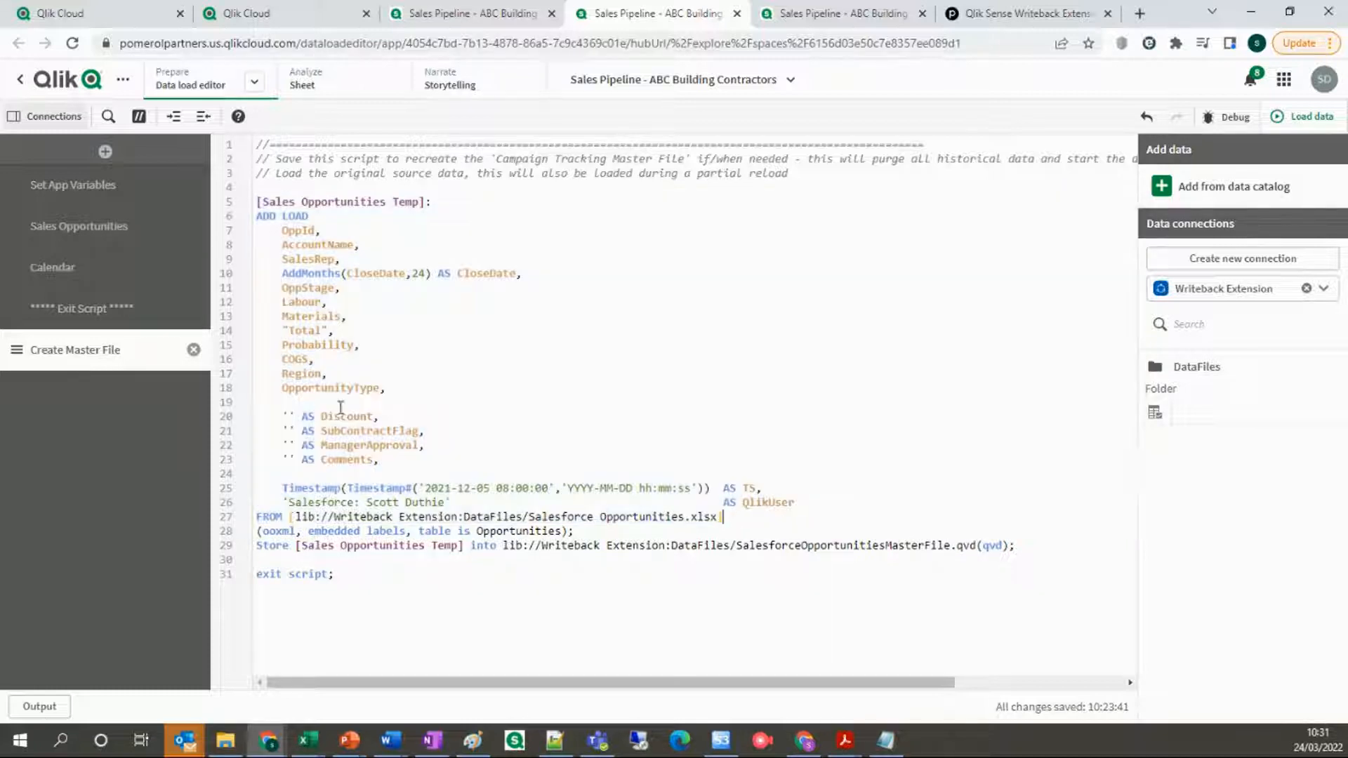
- Highlight the blank Discount, SubContractFlag, ManagerApproval and Comments fields in the load script, and close the dimension field search on the sheet
left_click_drag(283, 417, 394, 461)
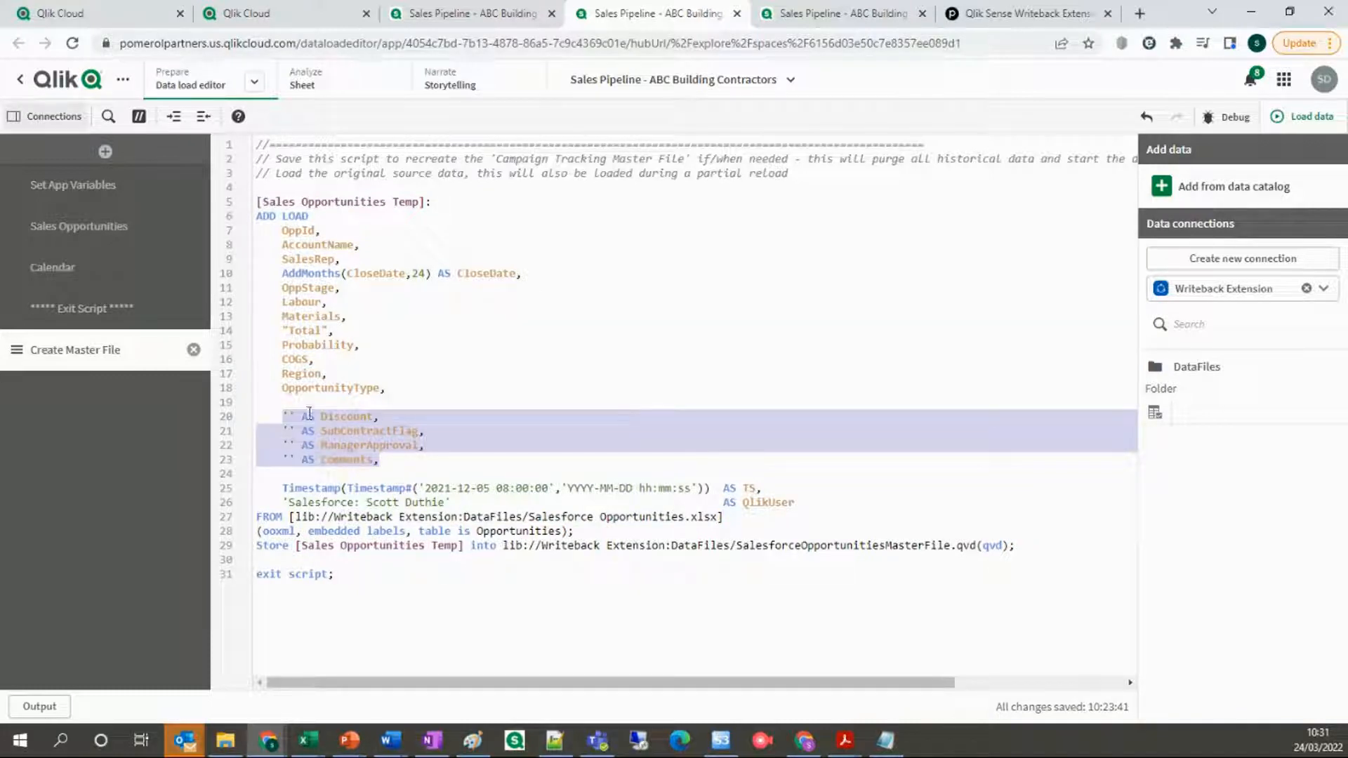
left_click(284, 415)
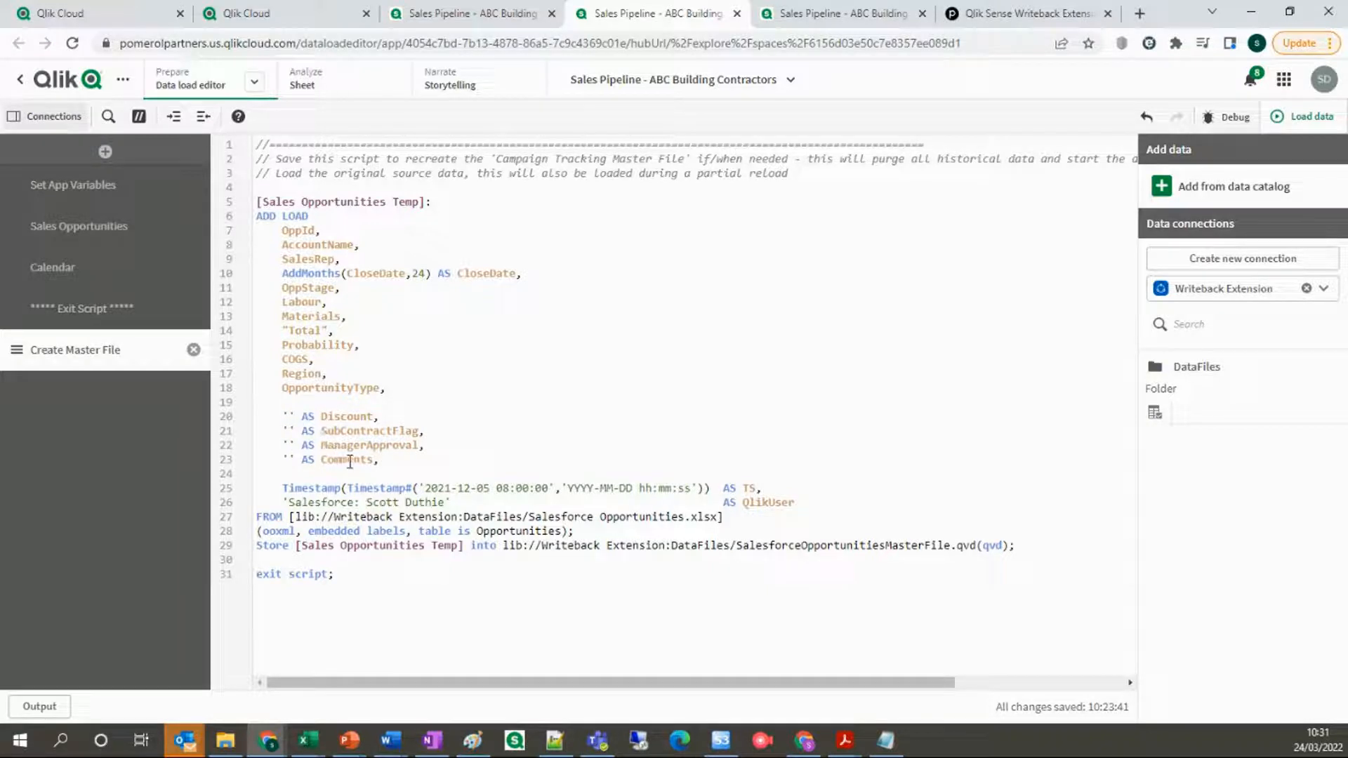
left_click(492, 12)
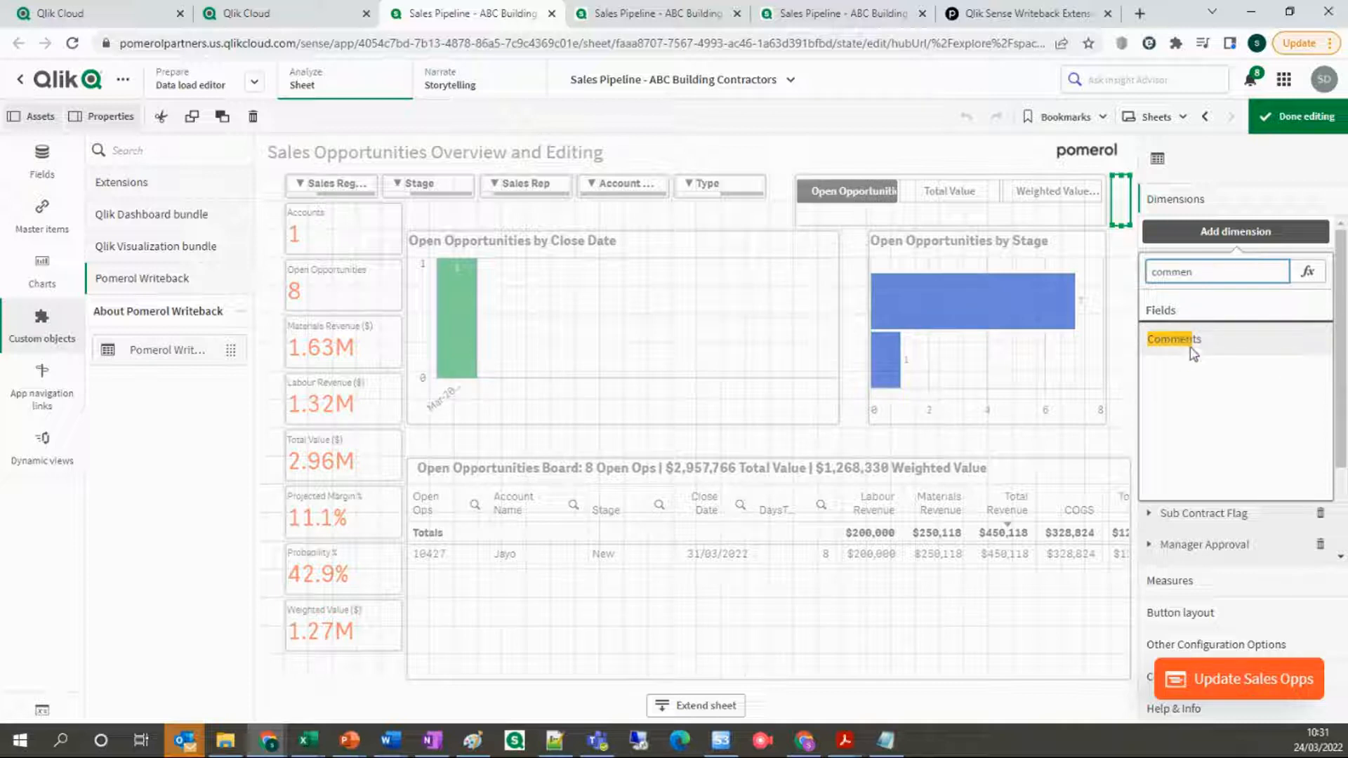
left_click(1134, 395)
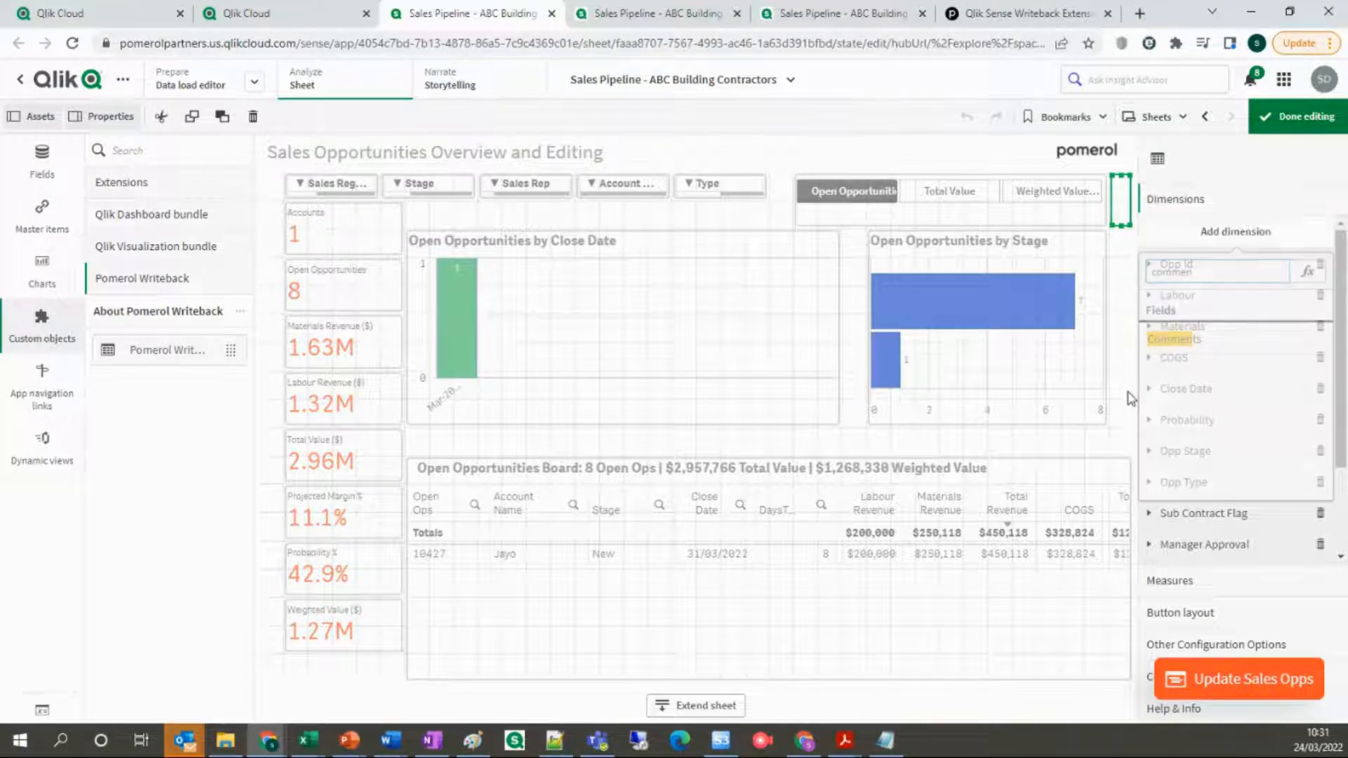
left_click(1120, 222)
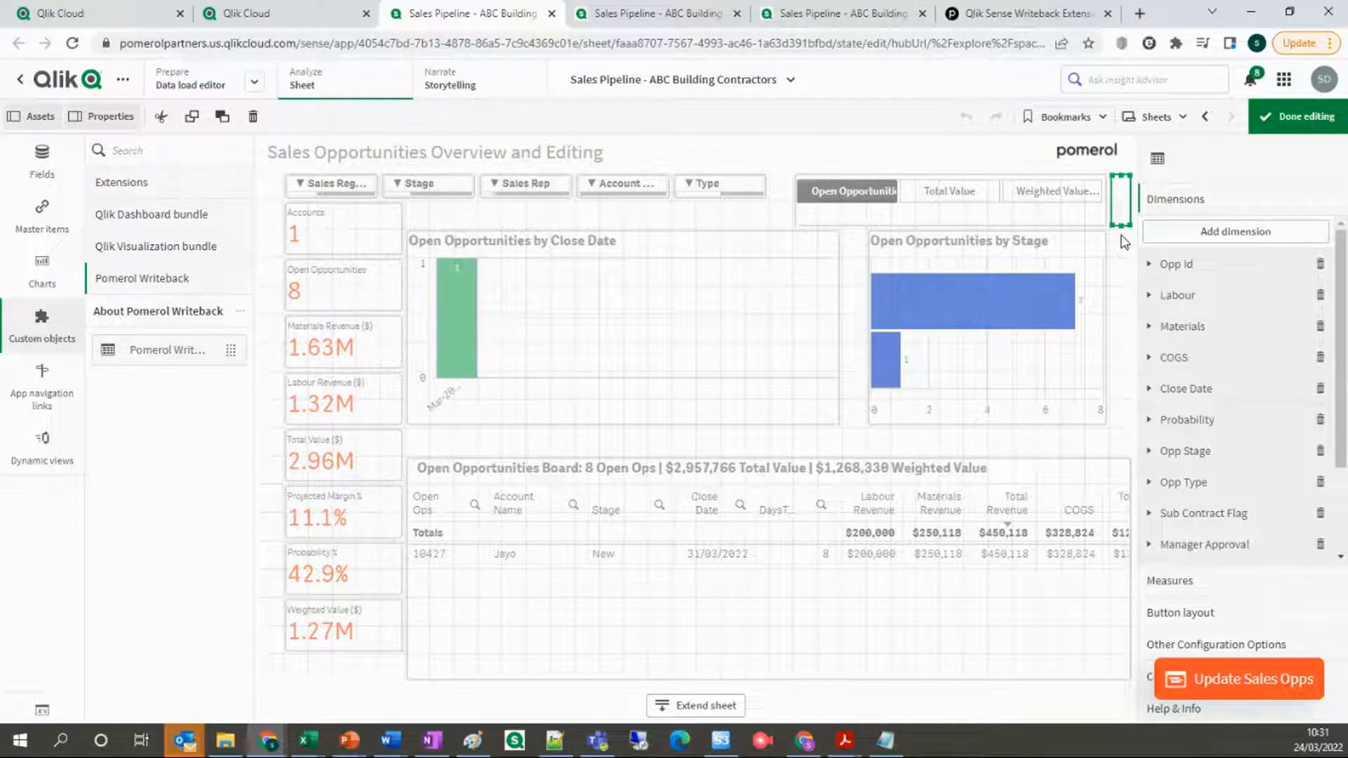
- Examine the blank placeholder fields, the whole Sales Opportunities Temp load statement and its OppId field in the load script
left_click(611, 19)
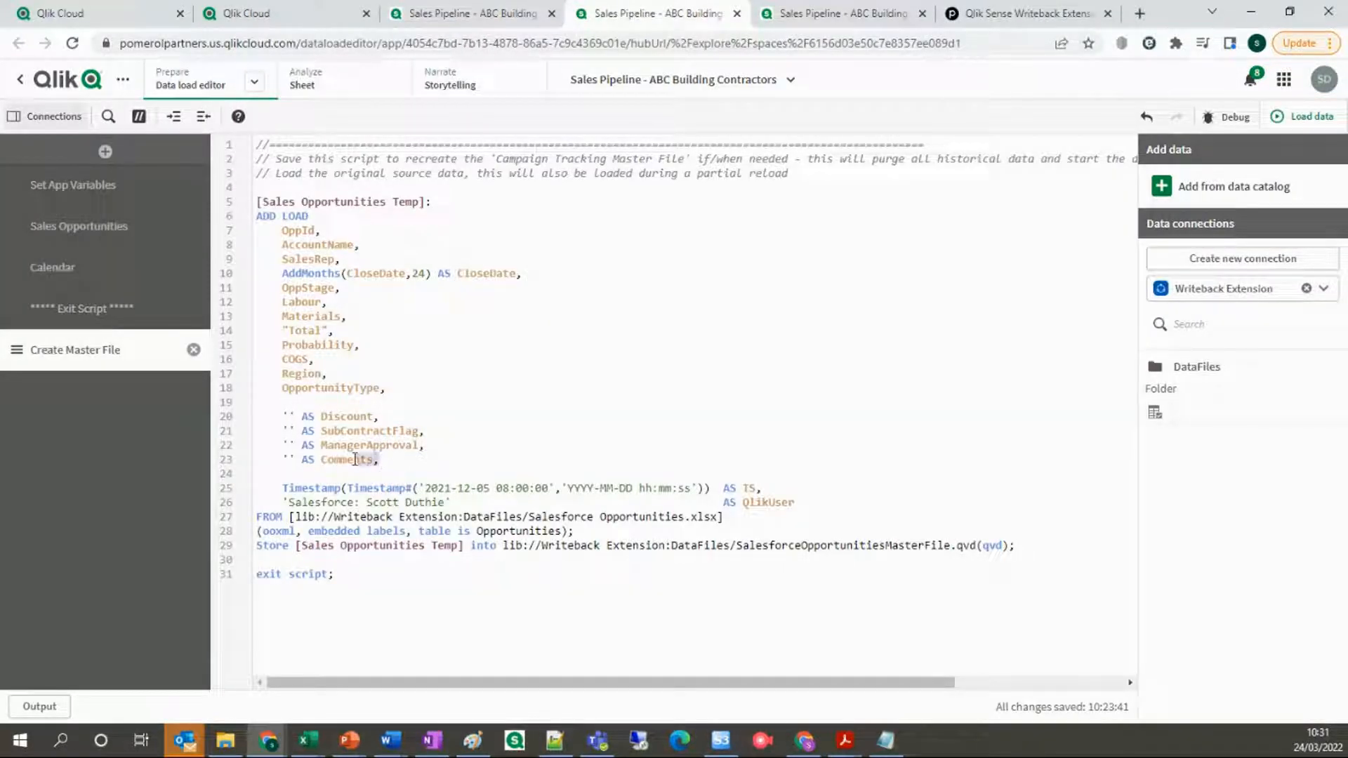
left_click_drag(380, 460, 280, 422)
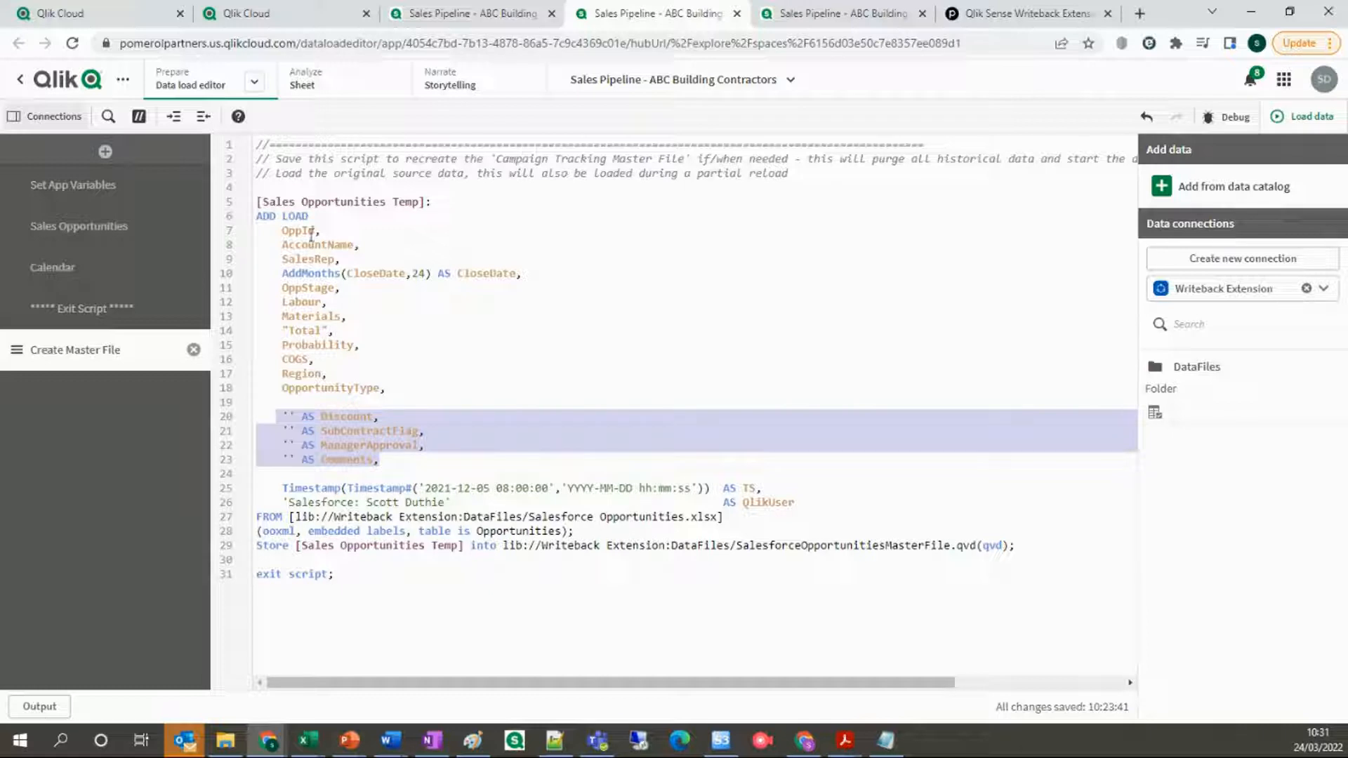
left_click_drag(257, 204, 588, 535)
left_click(440, 462)
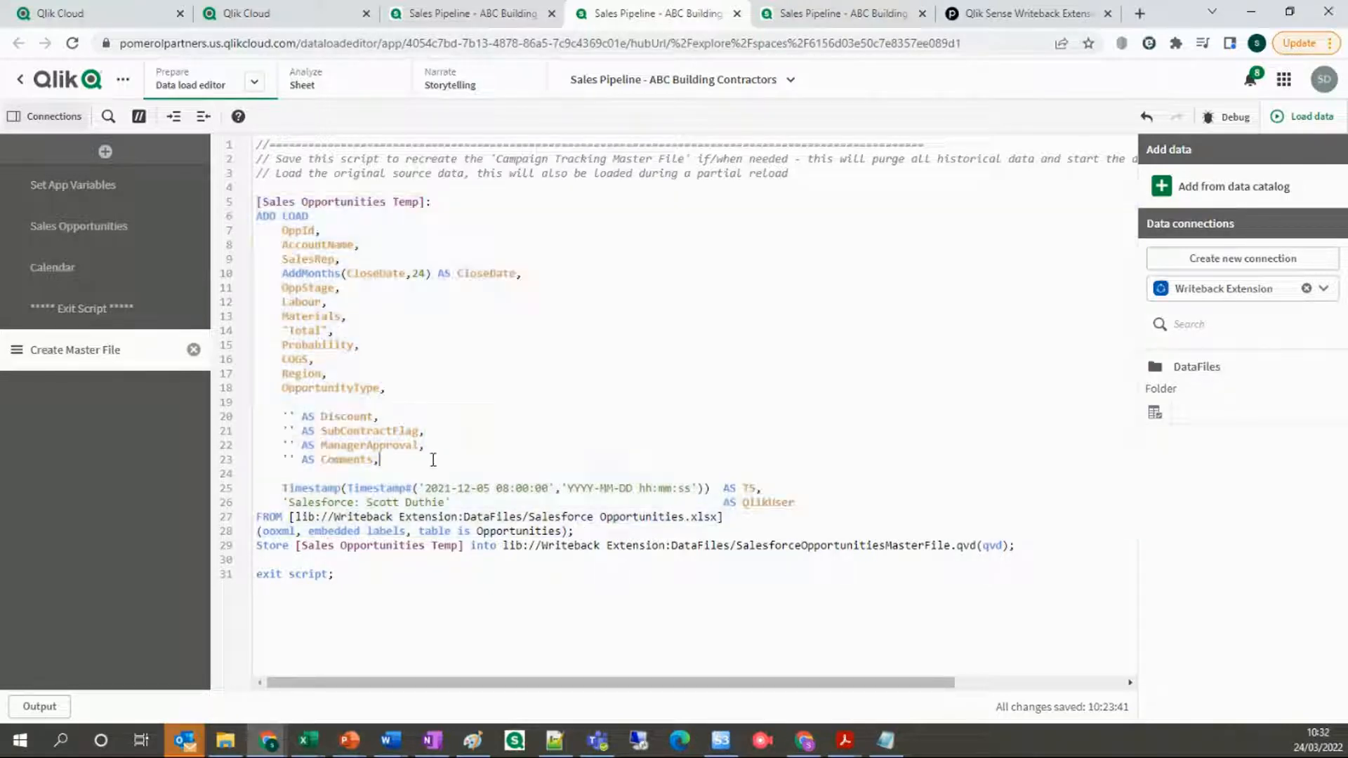
left_click_drag(382, 462, 267, 413)
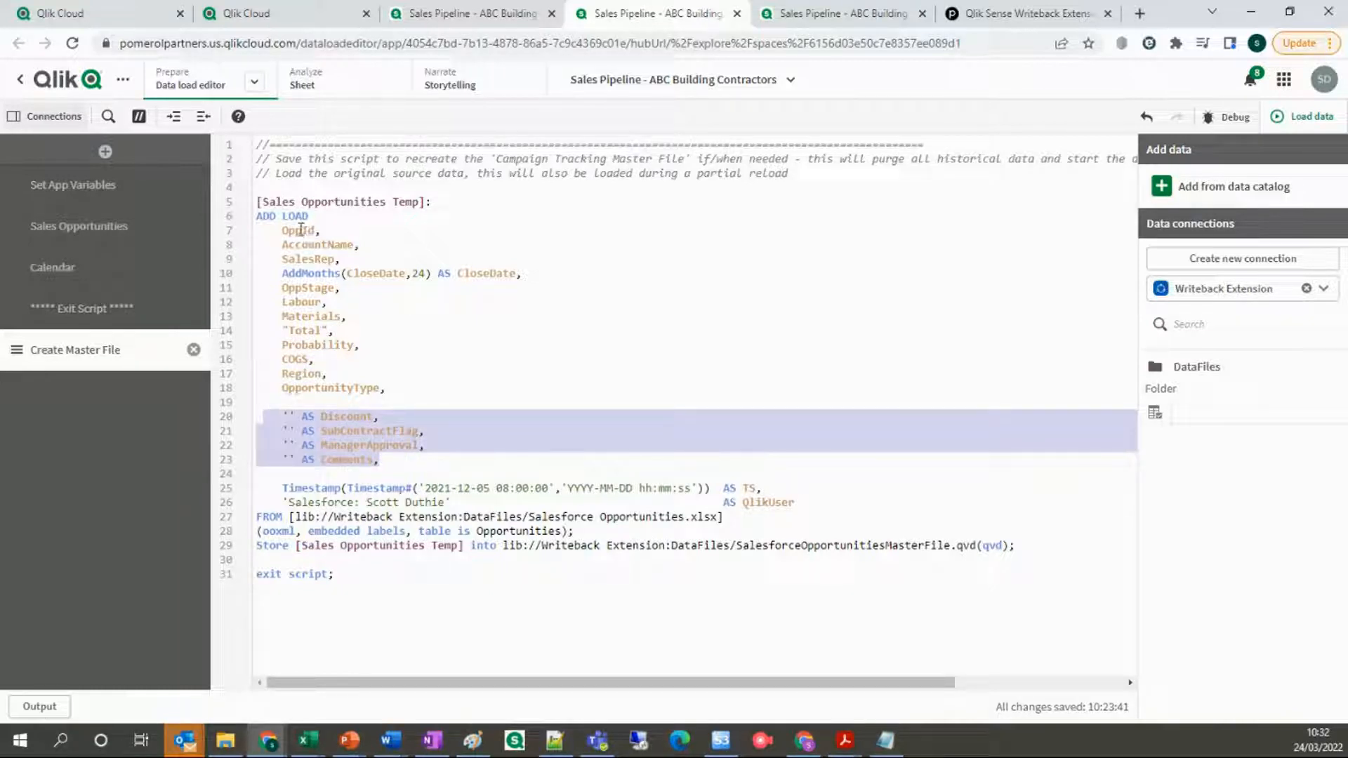
double_click(298, 230)
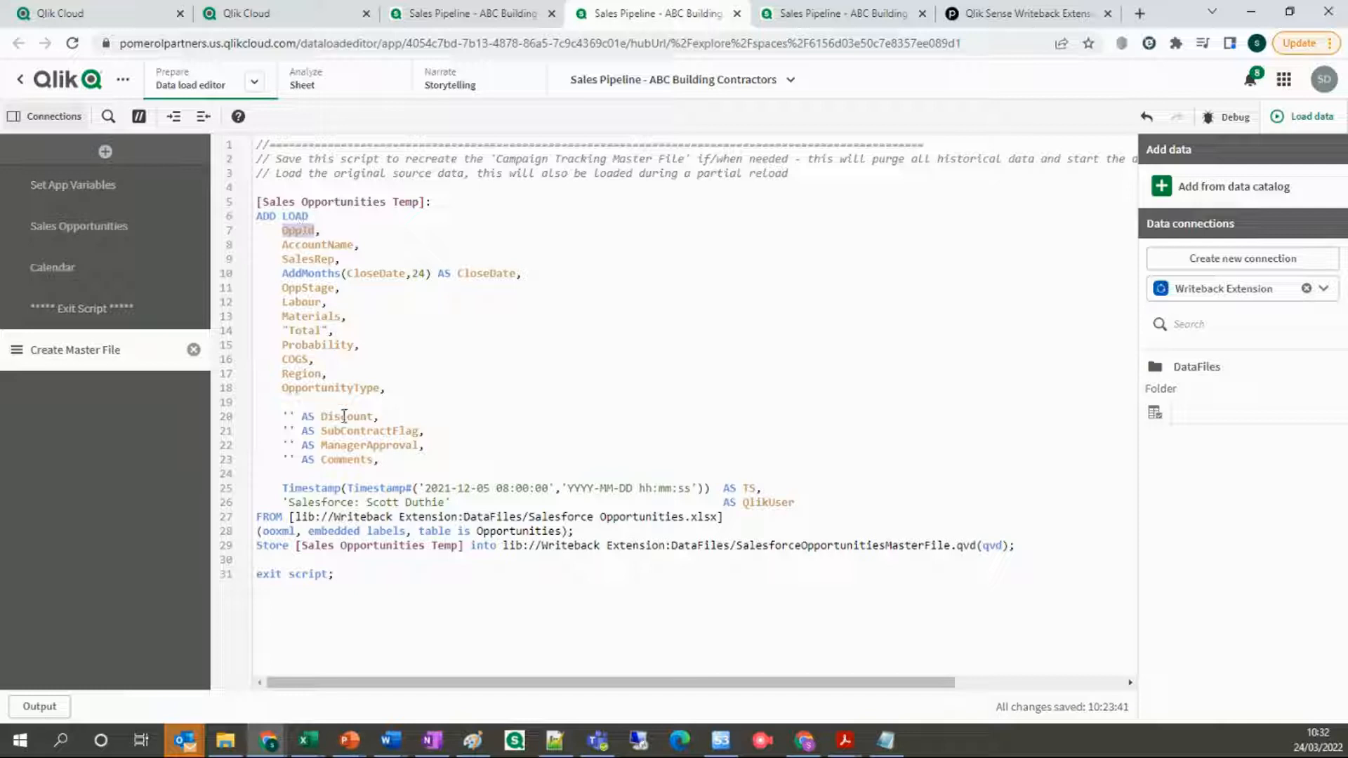
- View the SalesOpportunities table in the data model viewer and briefly expand the writeback object's Opp Id dimension on the sheet
left_click(807, 13)
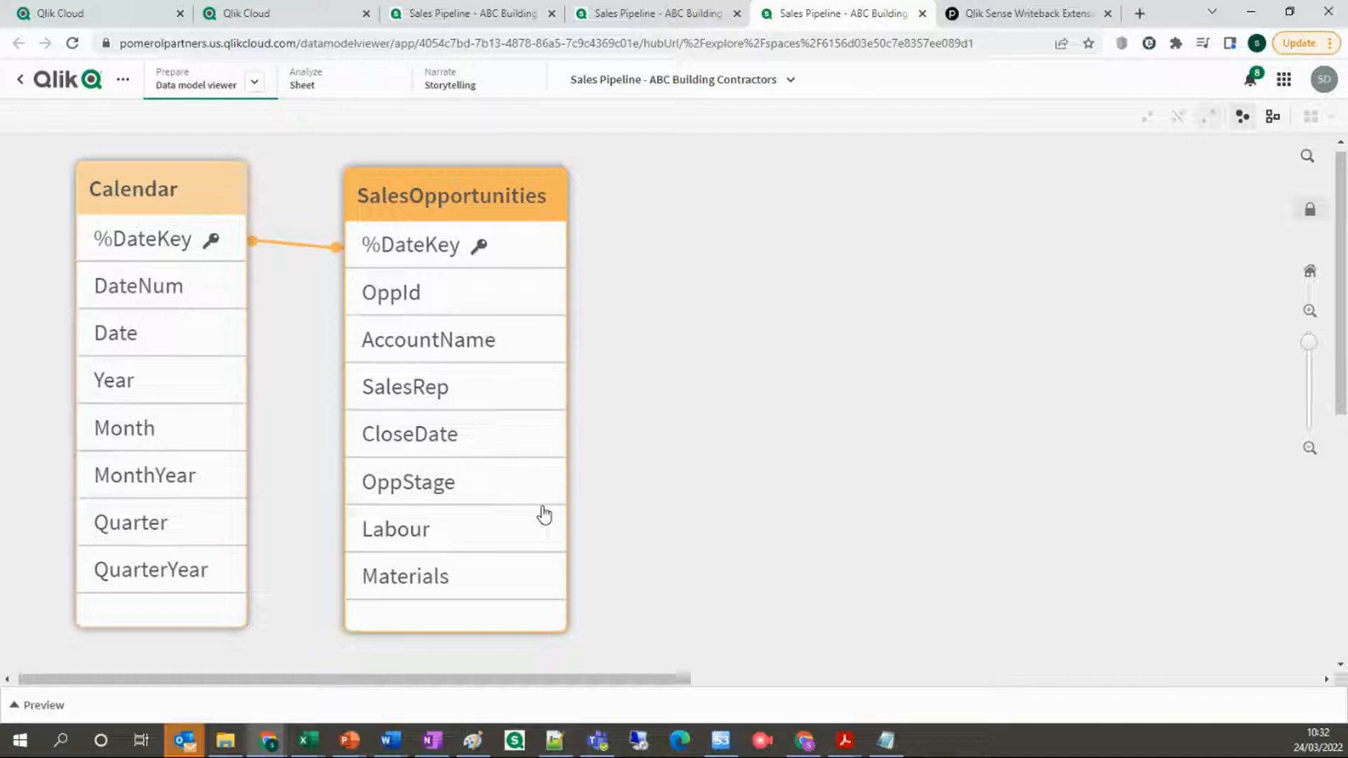
left_click(651, 24)
left_click(464, 15)
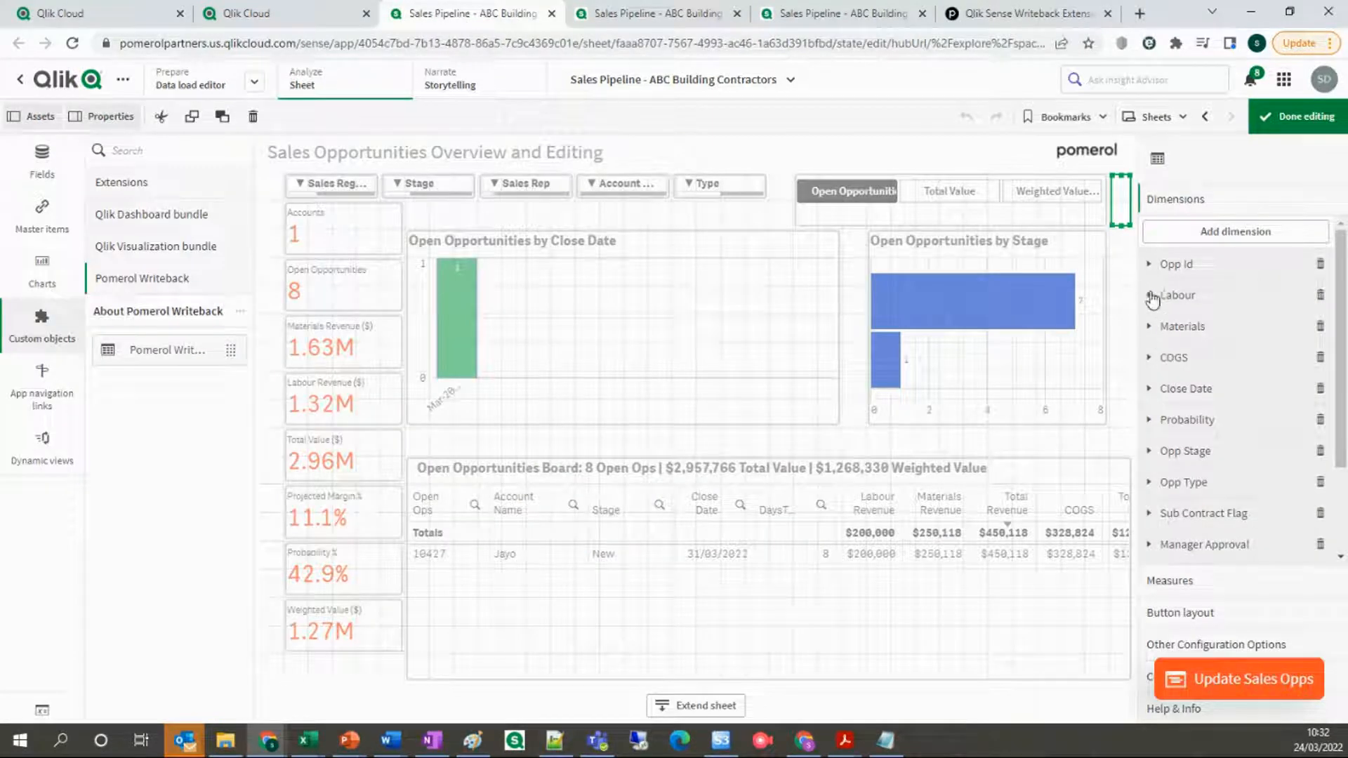
left_click(1192, 265)
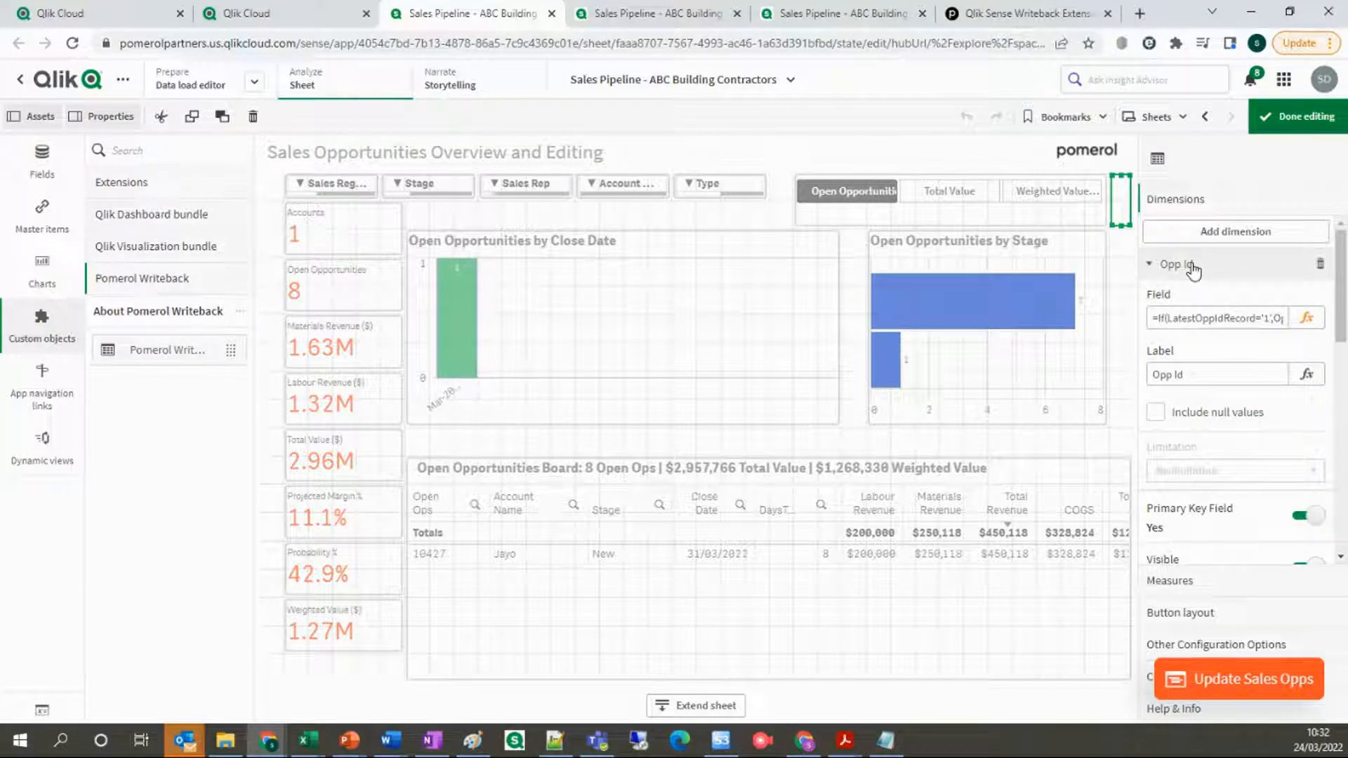
left_click(1192, 265)
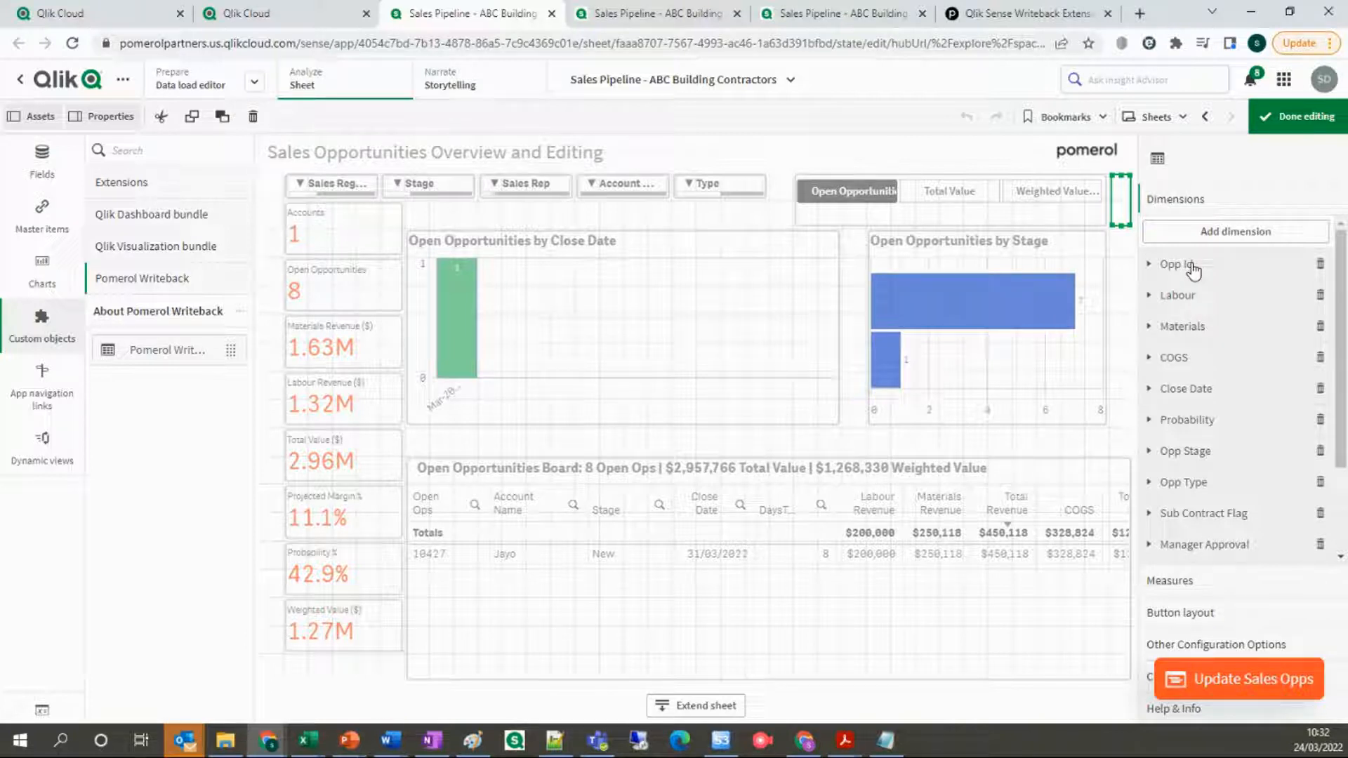
- Leave sheet editing to view the Opp Id column in the Update Sales Opps form, and return to edit mode
left_click(1272, 125)
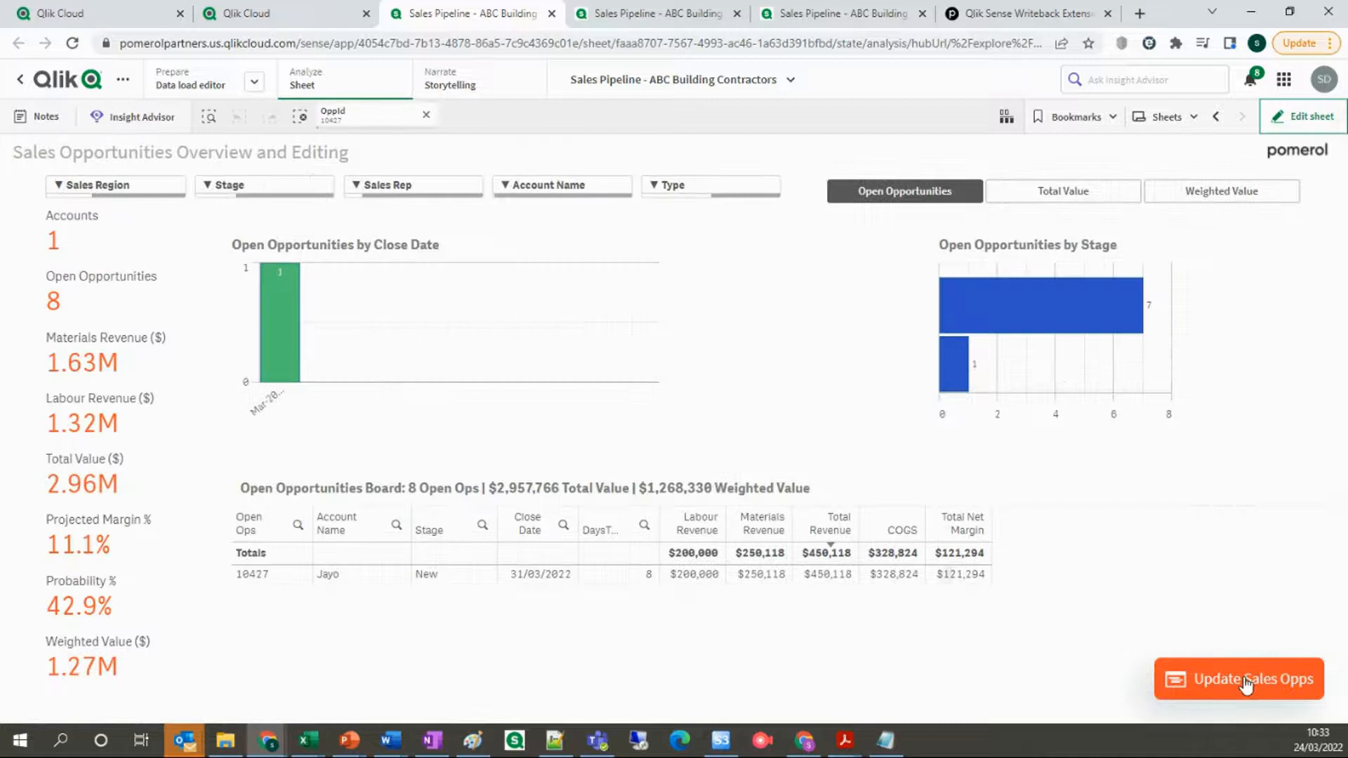
left_click(1242, 678)
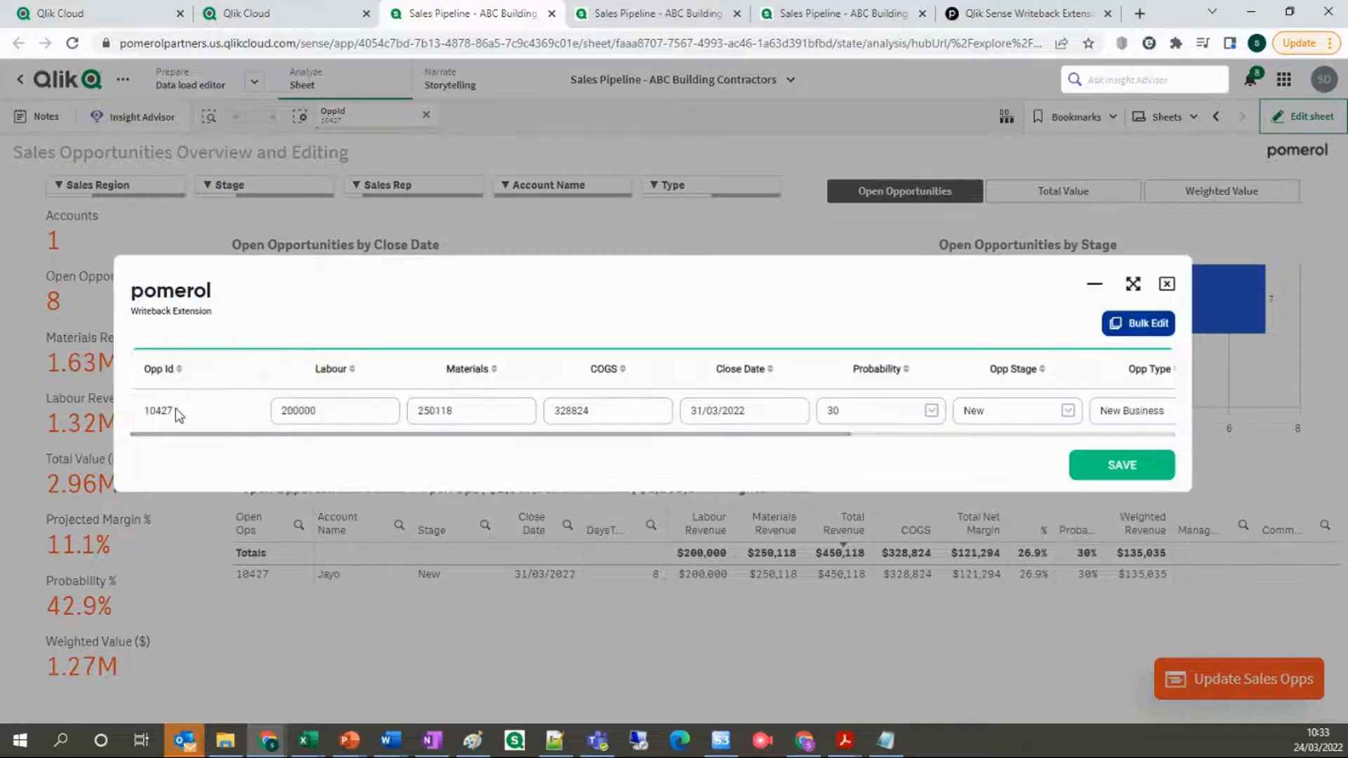
left_click(1166, 283)
left_click(1299, 117)
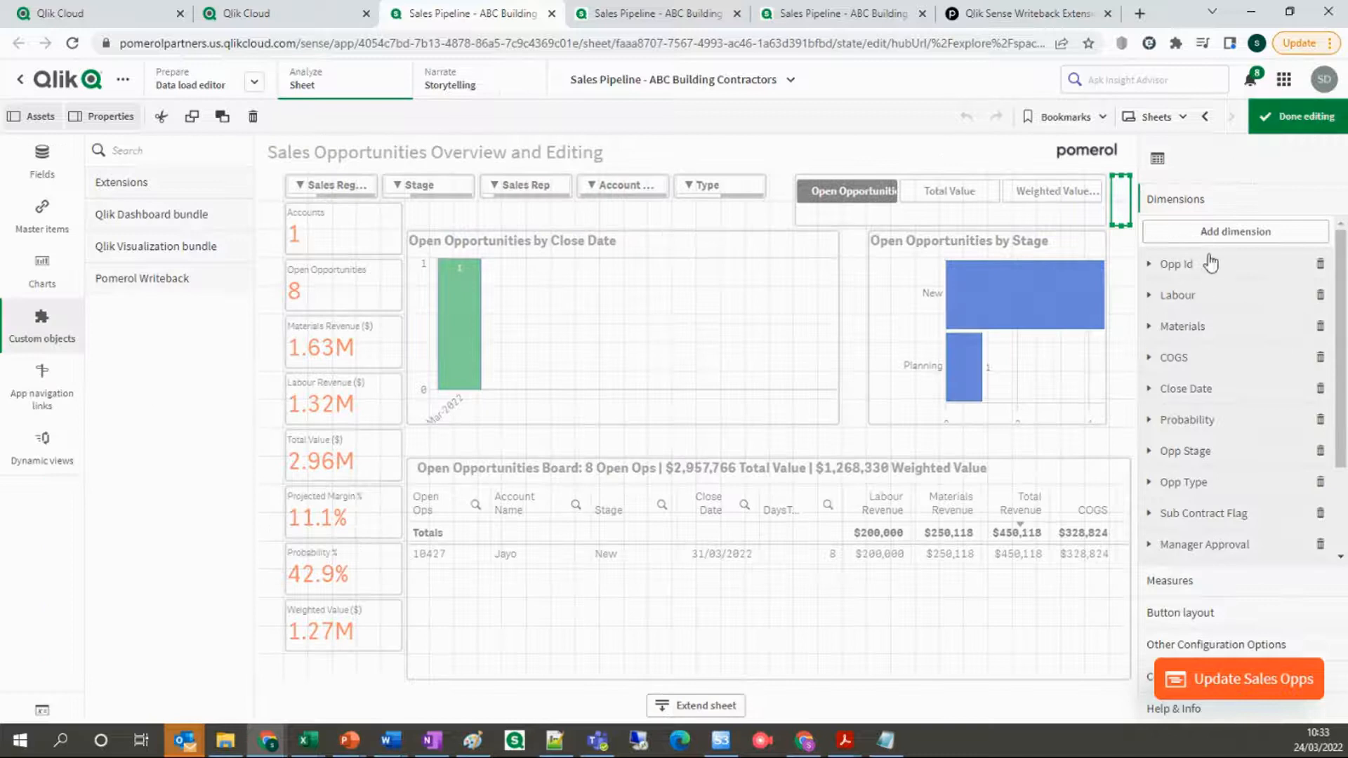
- Review the Opp Id dimension's Primary Key Field, Visible, Writeable, Field in Database, Field Name and Editable settings
left_click(1215, 269)
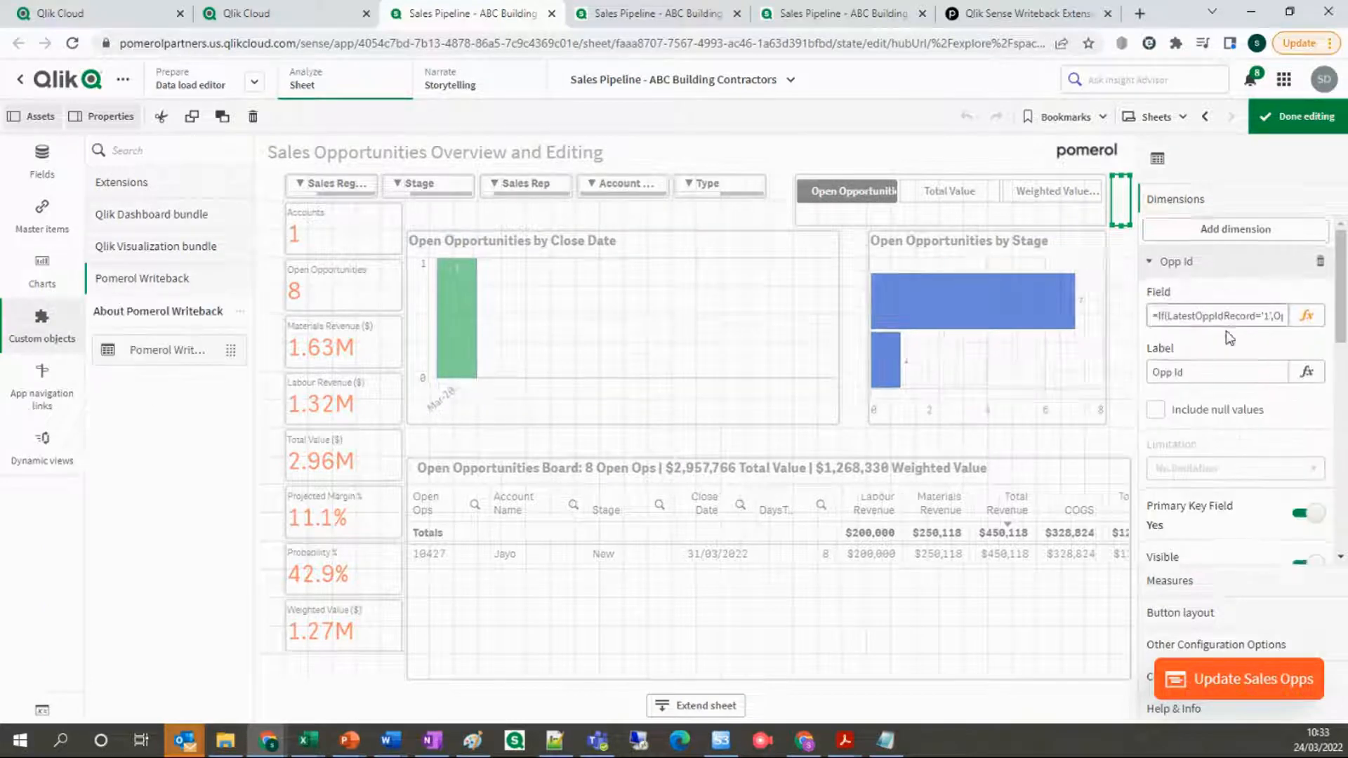
scroll(1228, 330, "down", 3)
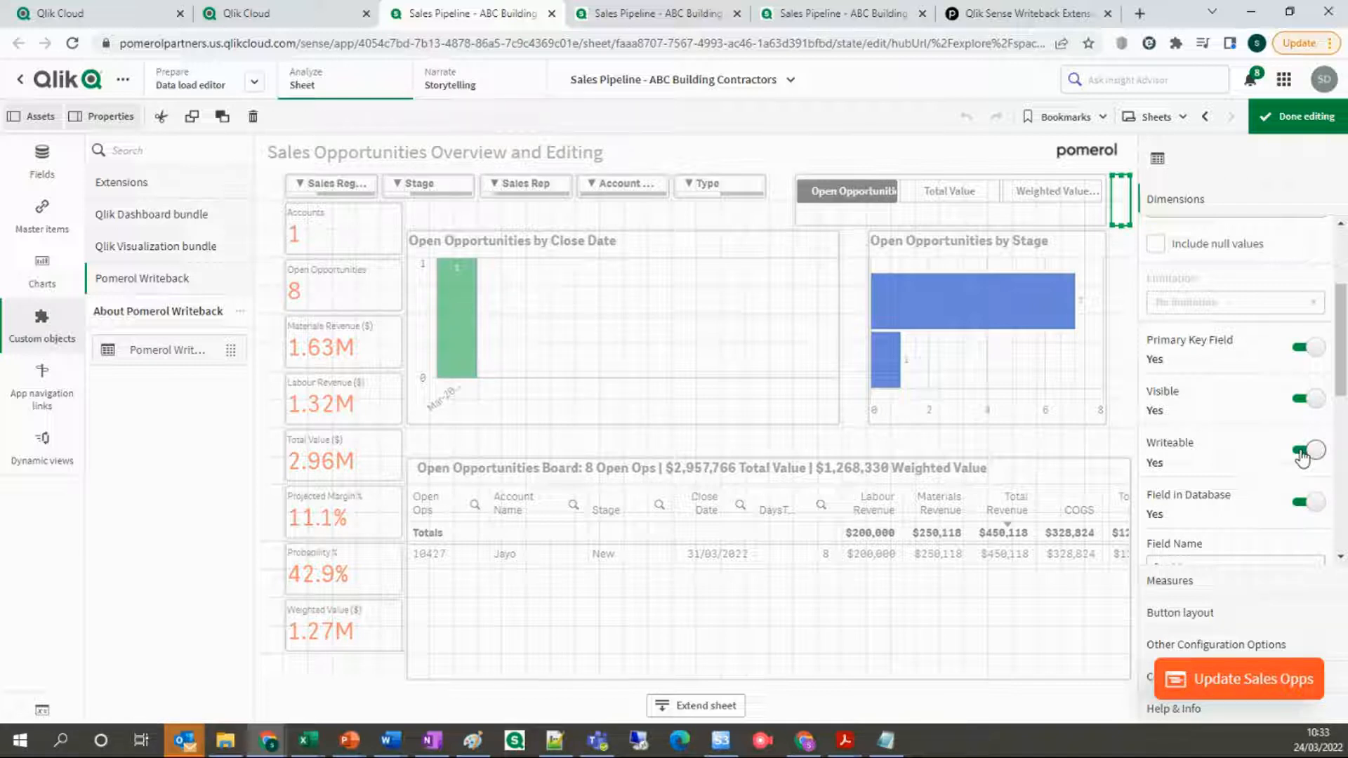
scroll(1302, 456, "down", 1)
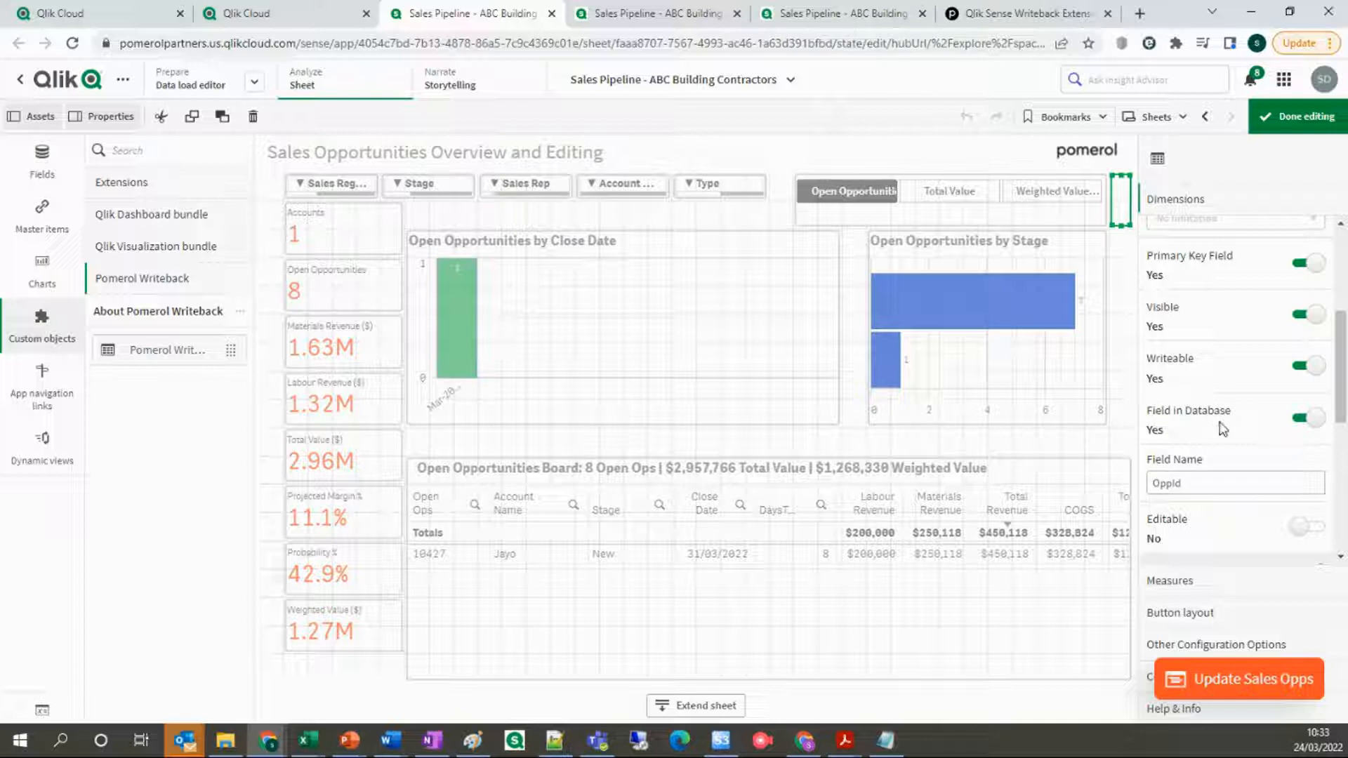
scroll(1234, 434, "up", 4)
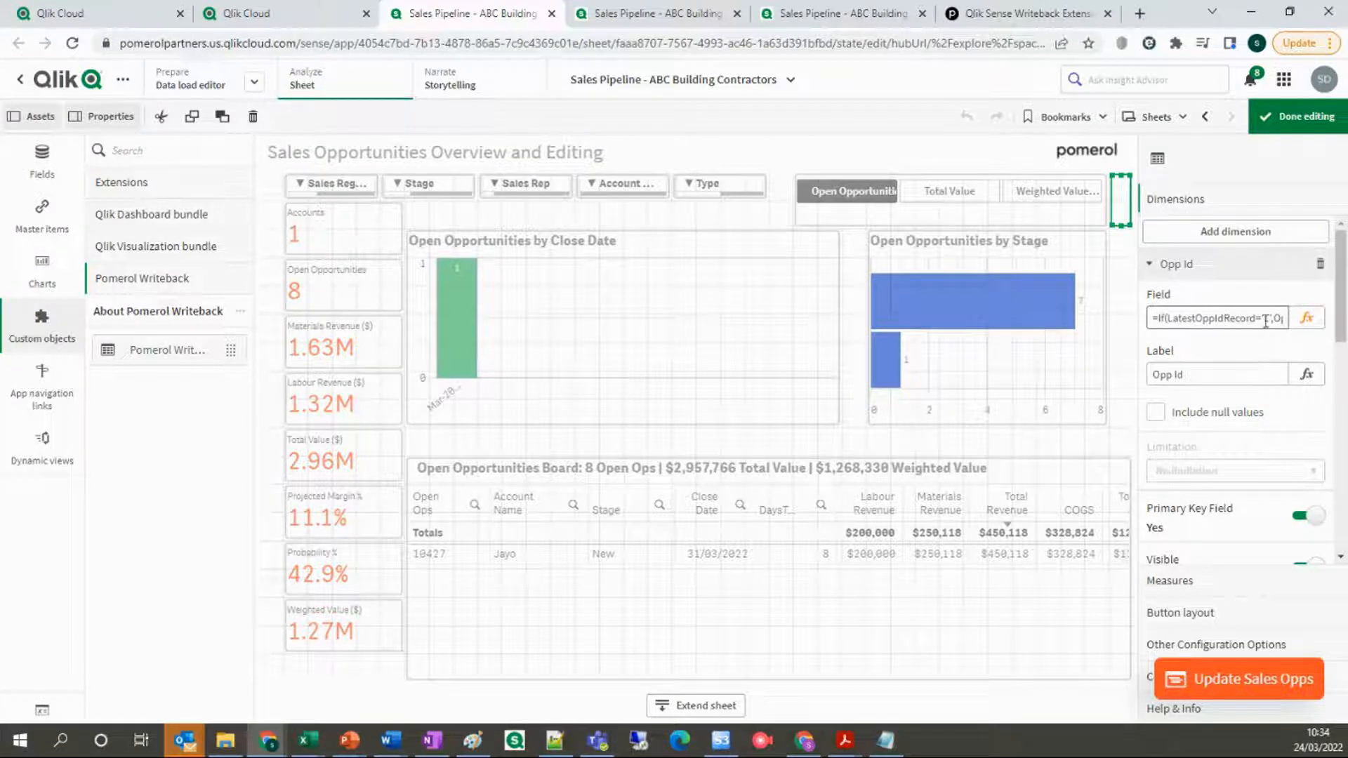
- Inspect the Opp Id dimension's full field formula in the expression editor and apply it
left_click(1305, 320)
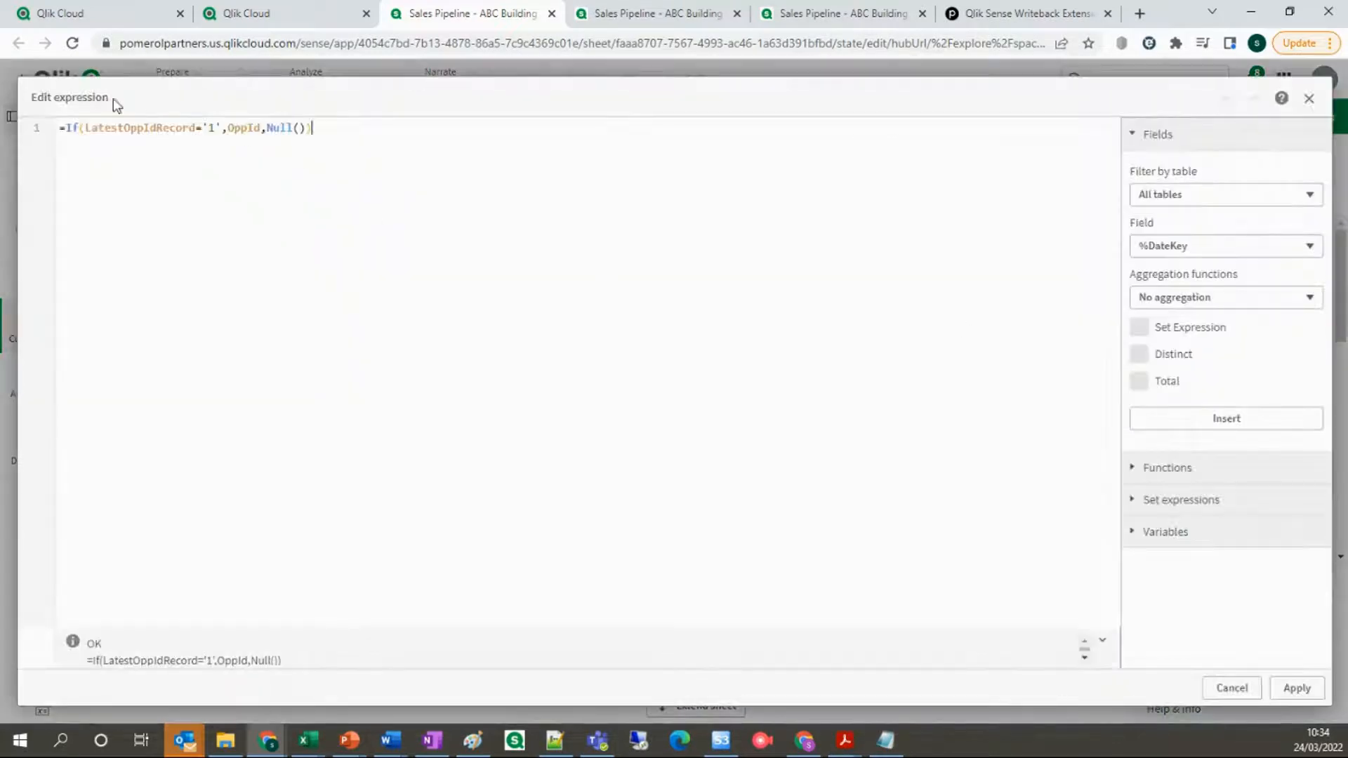
left_click_drag(61, 129, 316, 138)
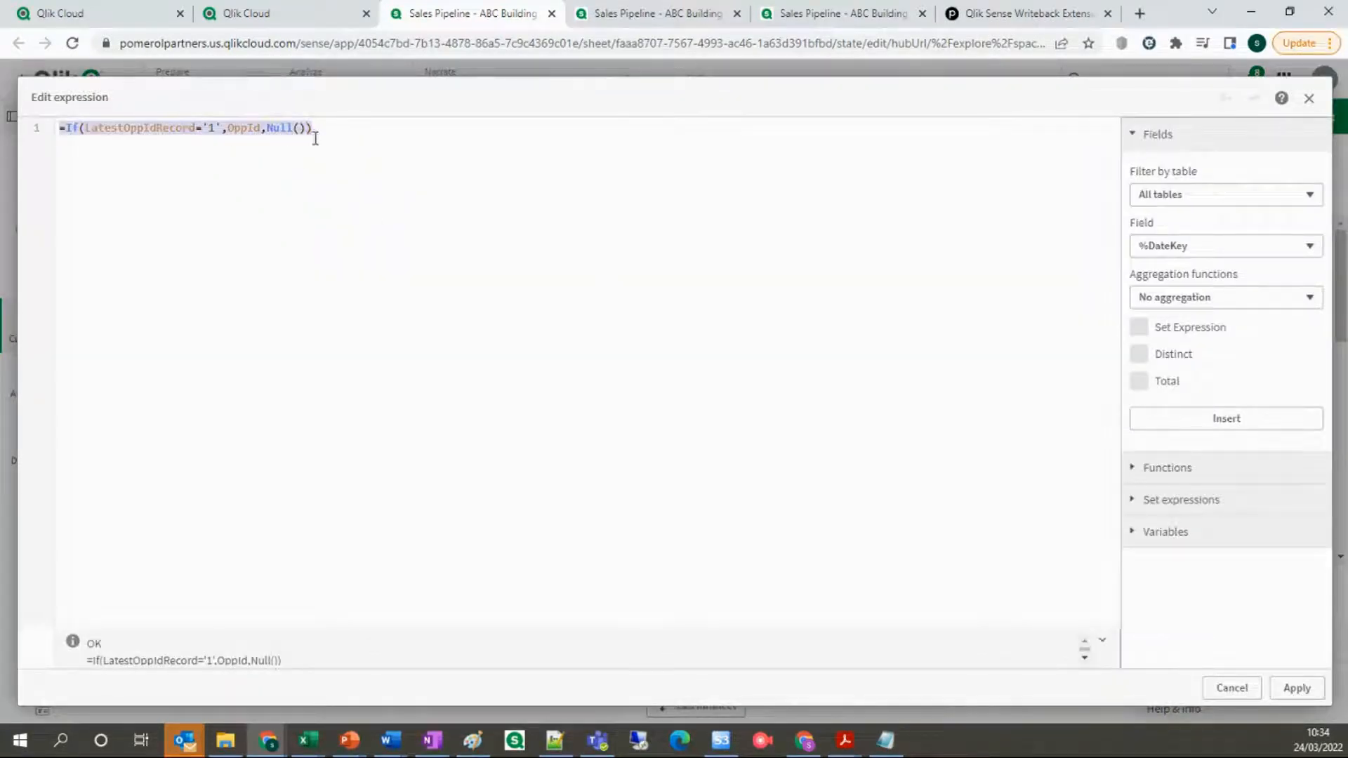
left_click(1296, 688)
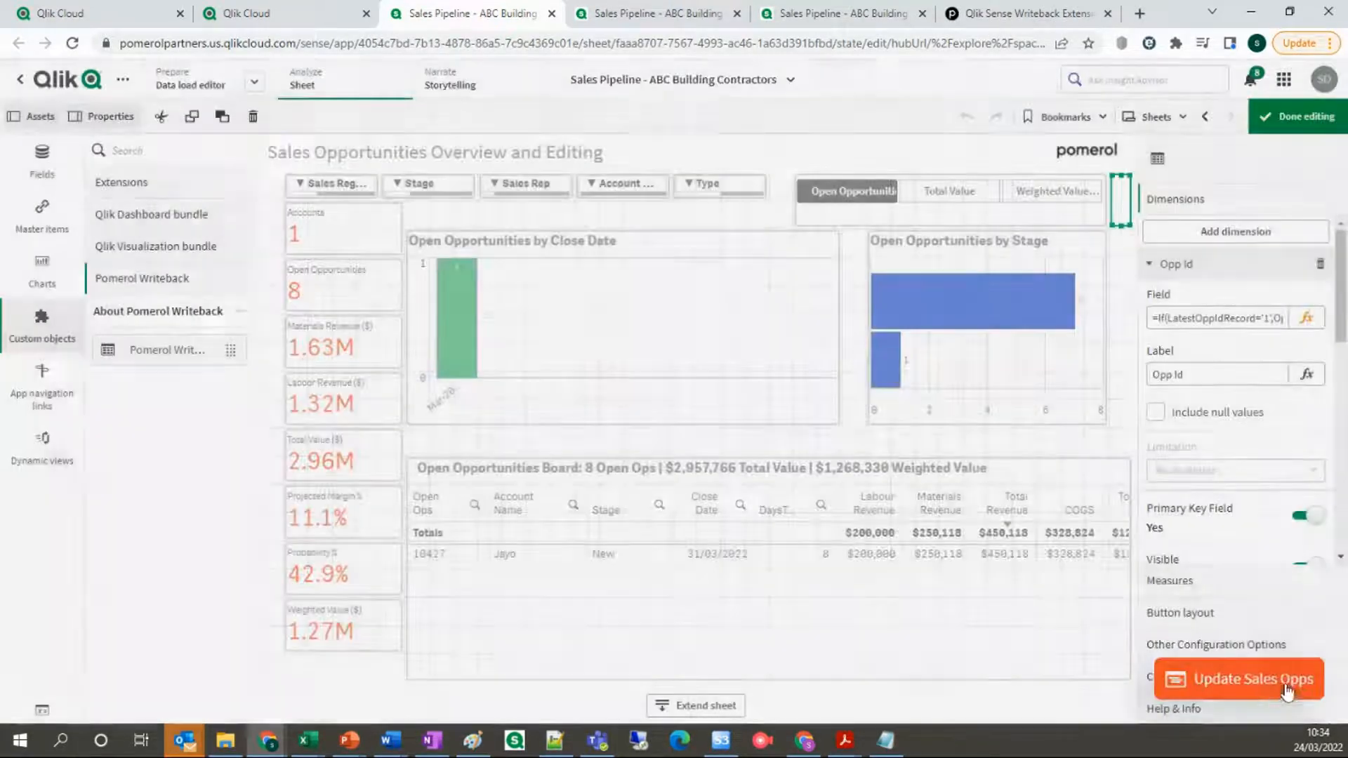
- Compare the Opp Id dimension's Field expression with its database Field Name and the settings between them
left_click_drag(1154, 320, 1287, 313)
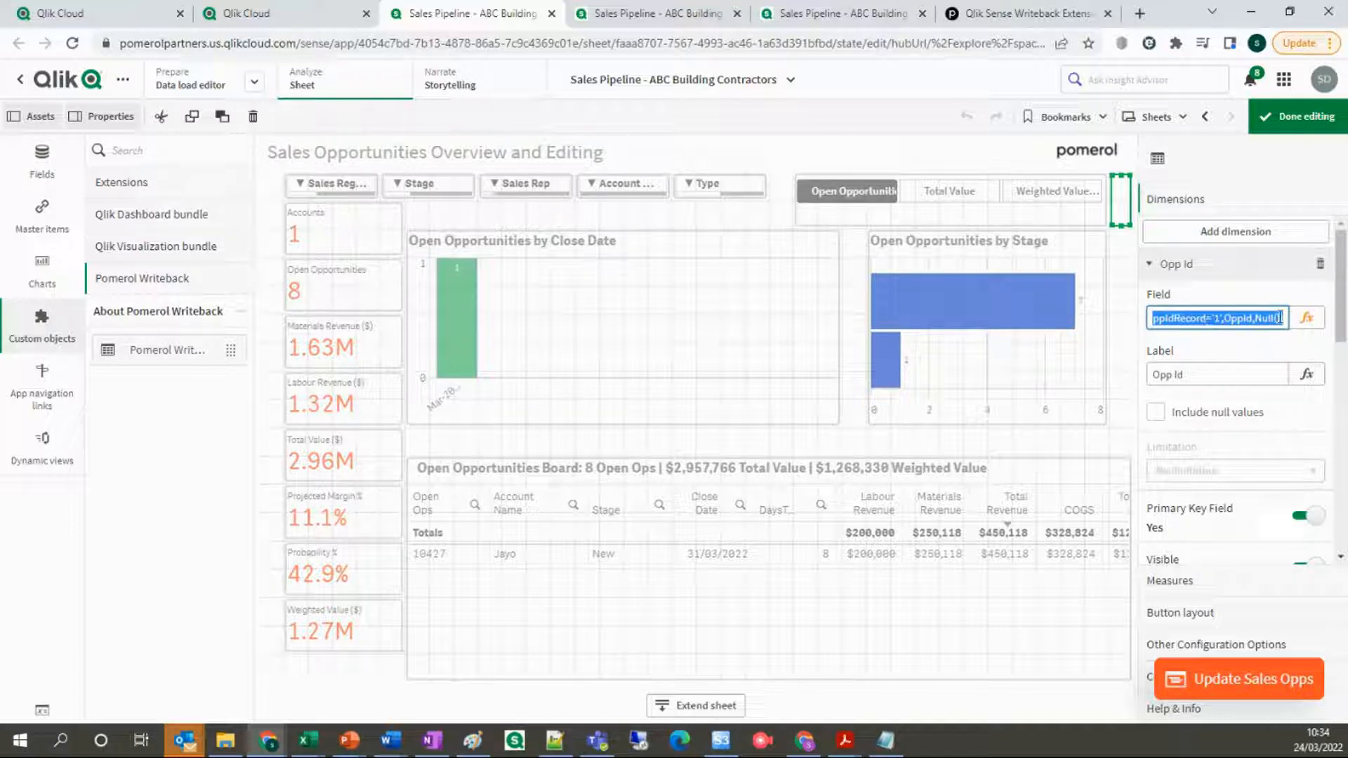
scroll(1218, 404, "down", 5)
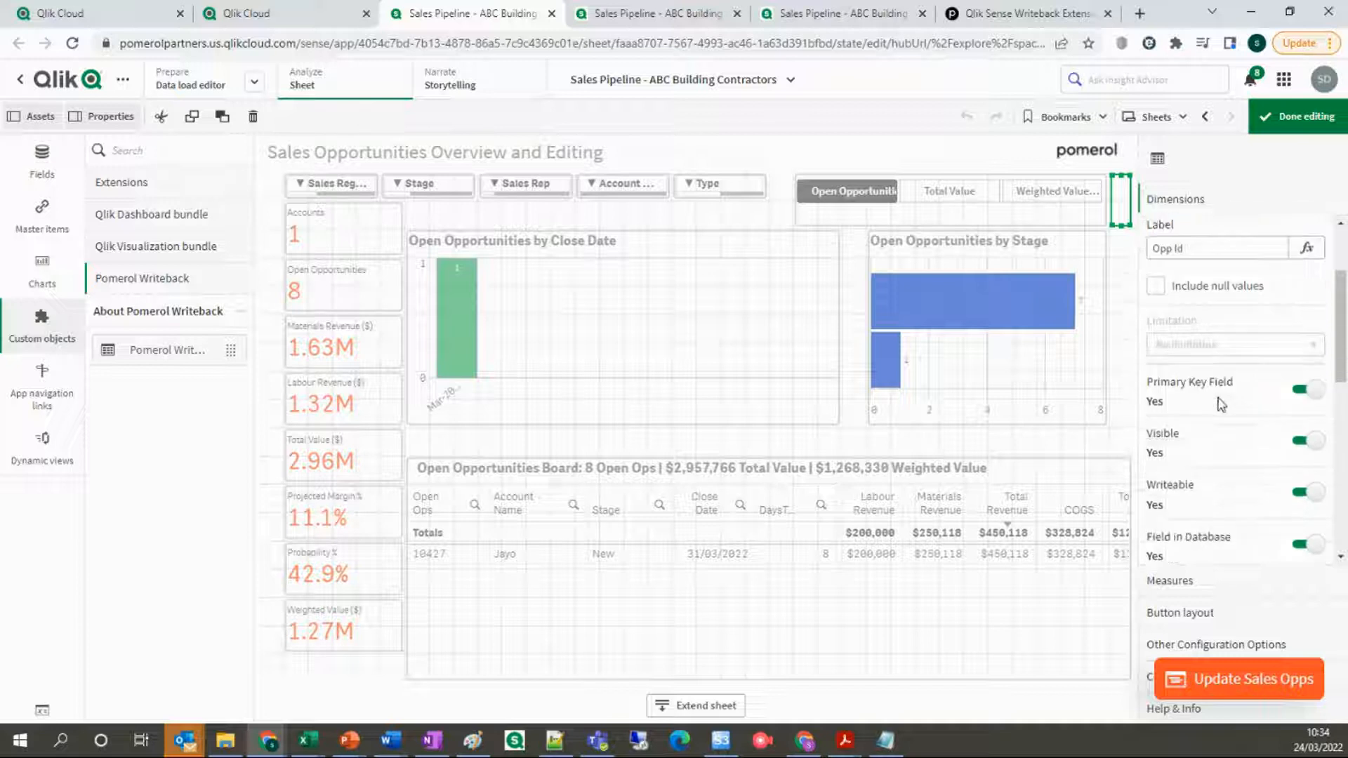
double_click(1190, 396)
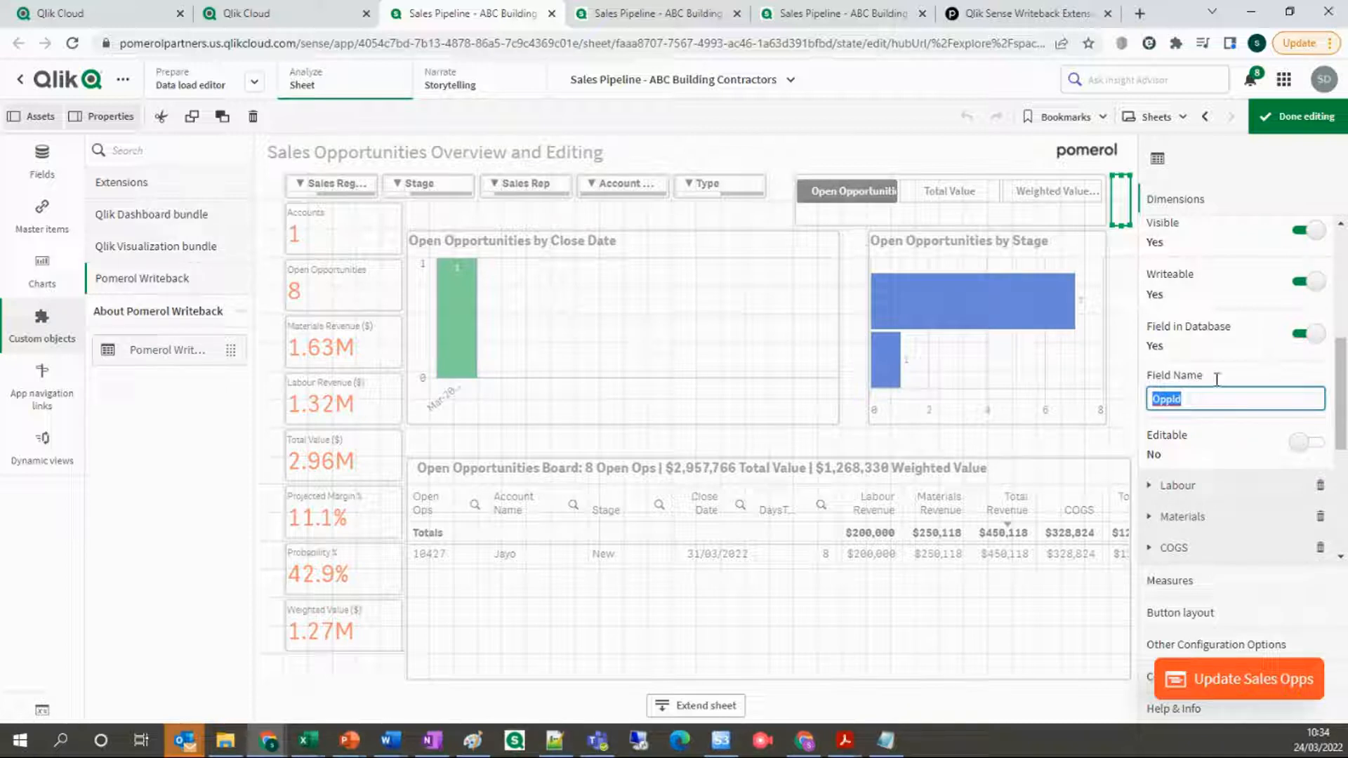
scroll(1217, 379, "up", 5)
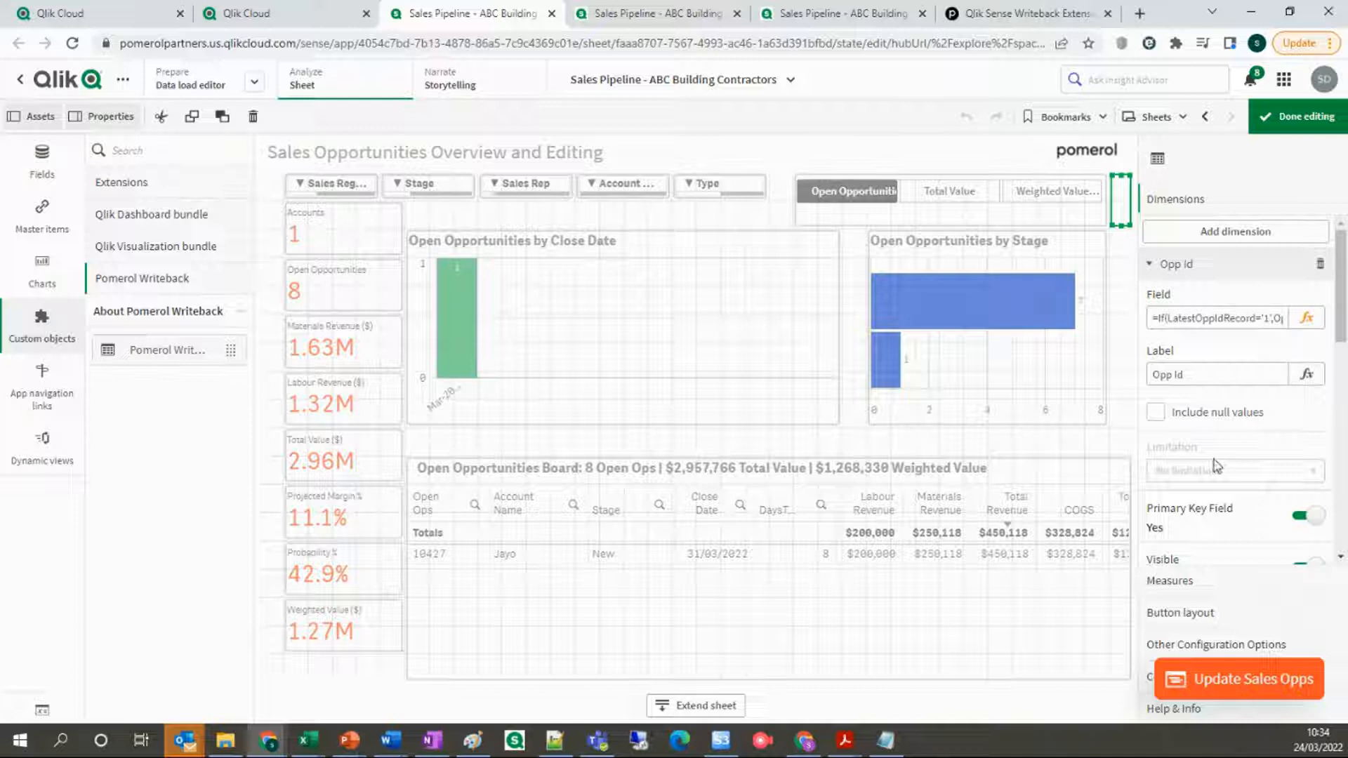
scroll(1218, 463, "down", 5)
scroll(1257, 472, "up", 3)
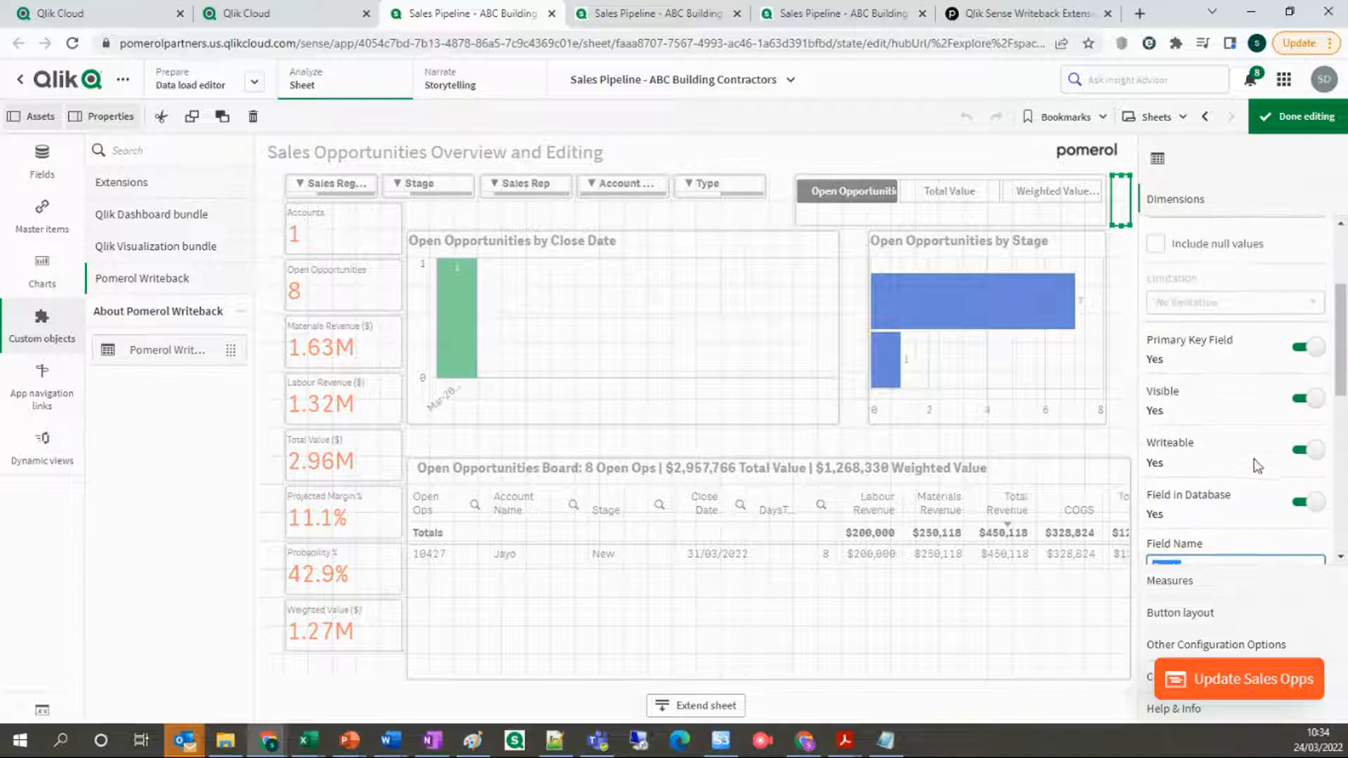
scroll(1252, 479, "up", 1)
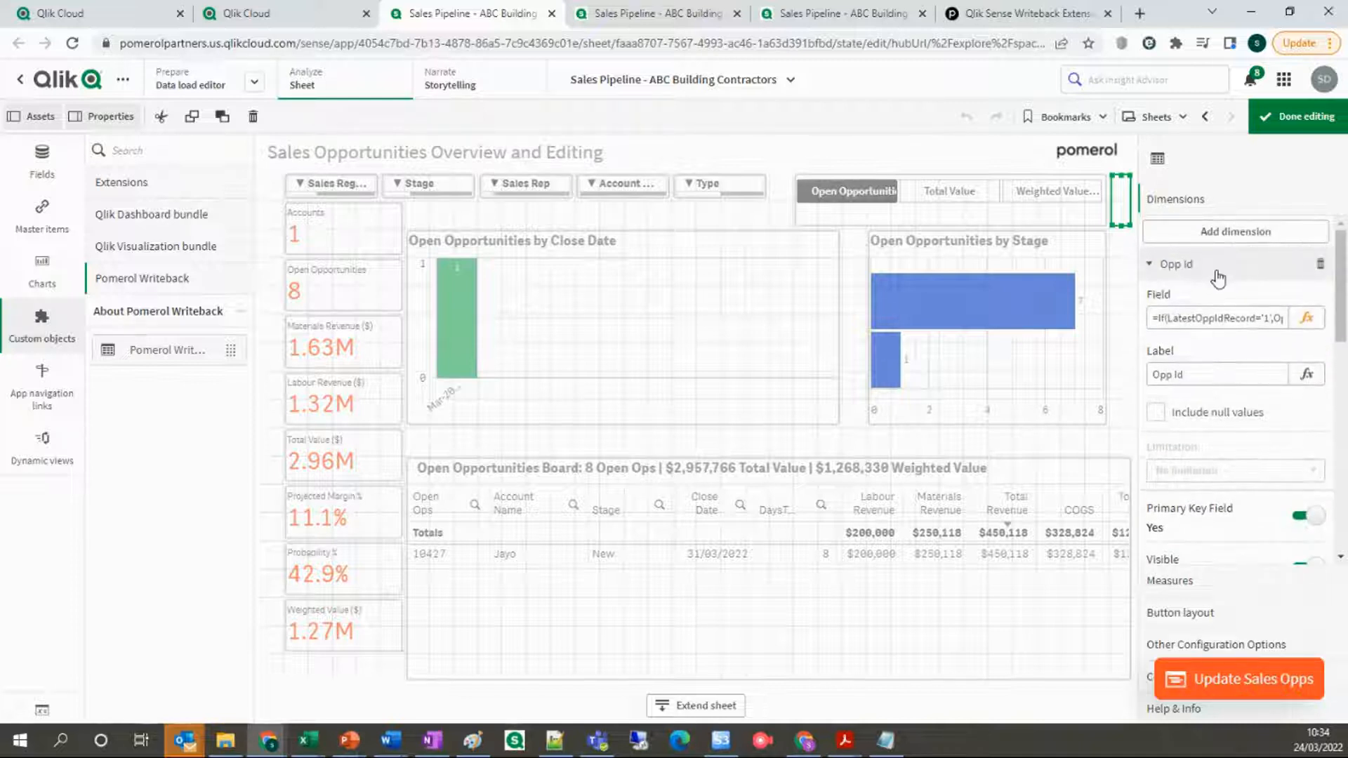
scroll(1221, 284, "down", 5)
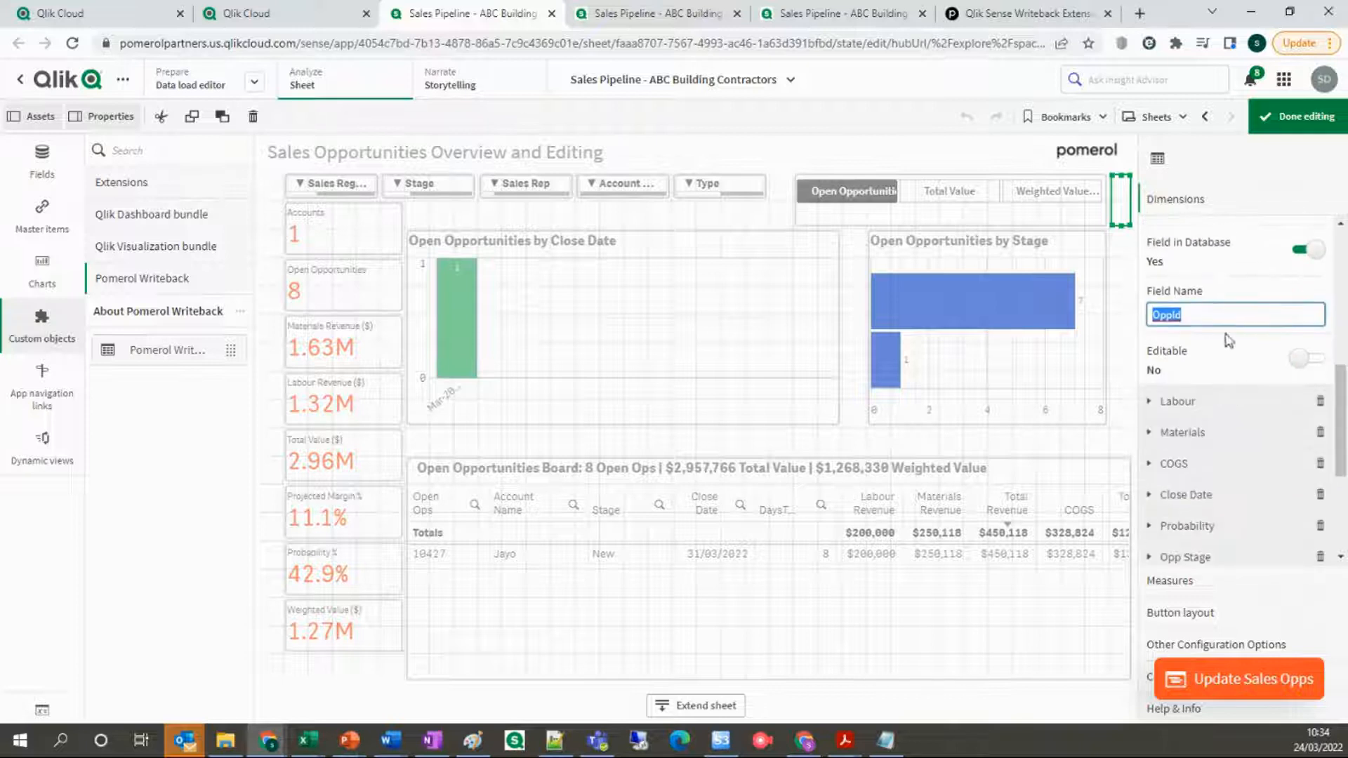
scroll(1239, 296, "up", 1)
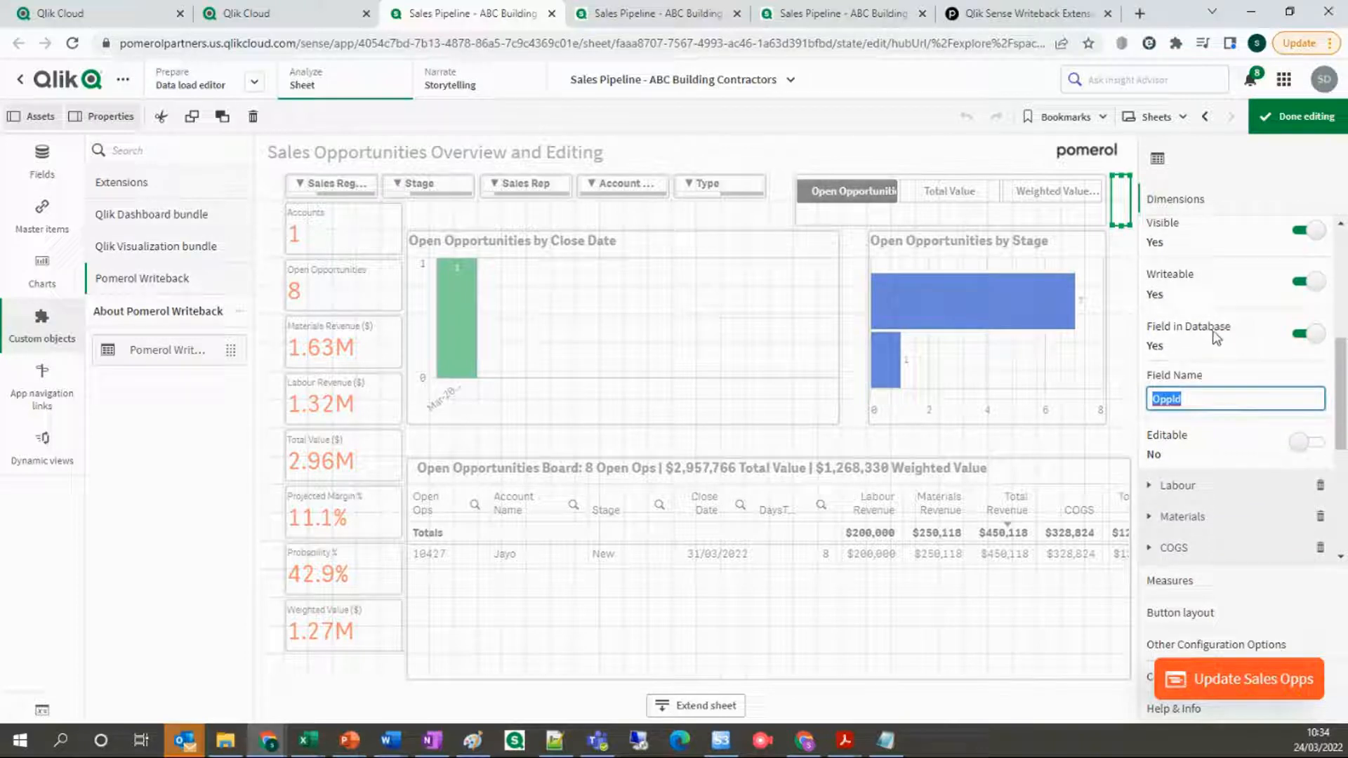
scroll(1233, 358, "up", 4)
left_click_drag(1155, 317, 1285, 319)
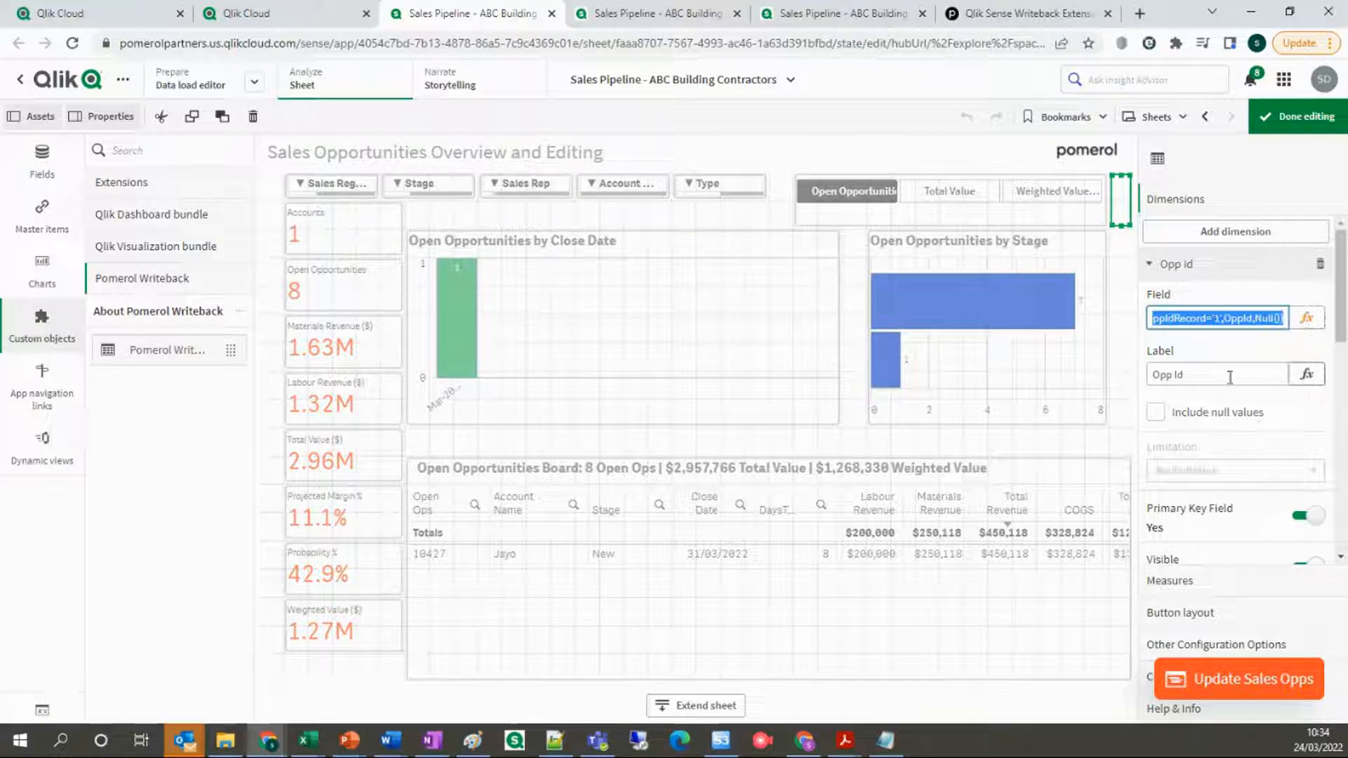
scroll(1225, 383, "down", 4)
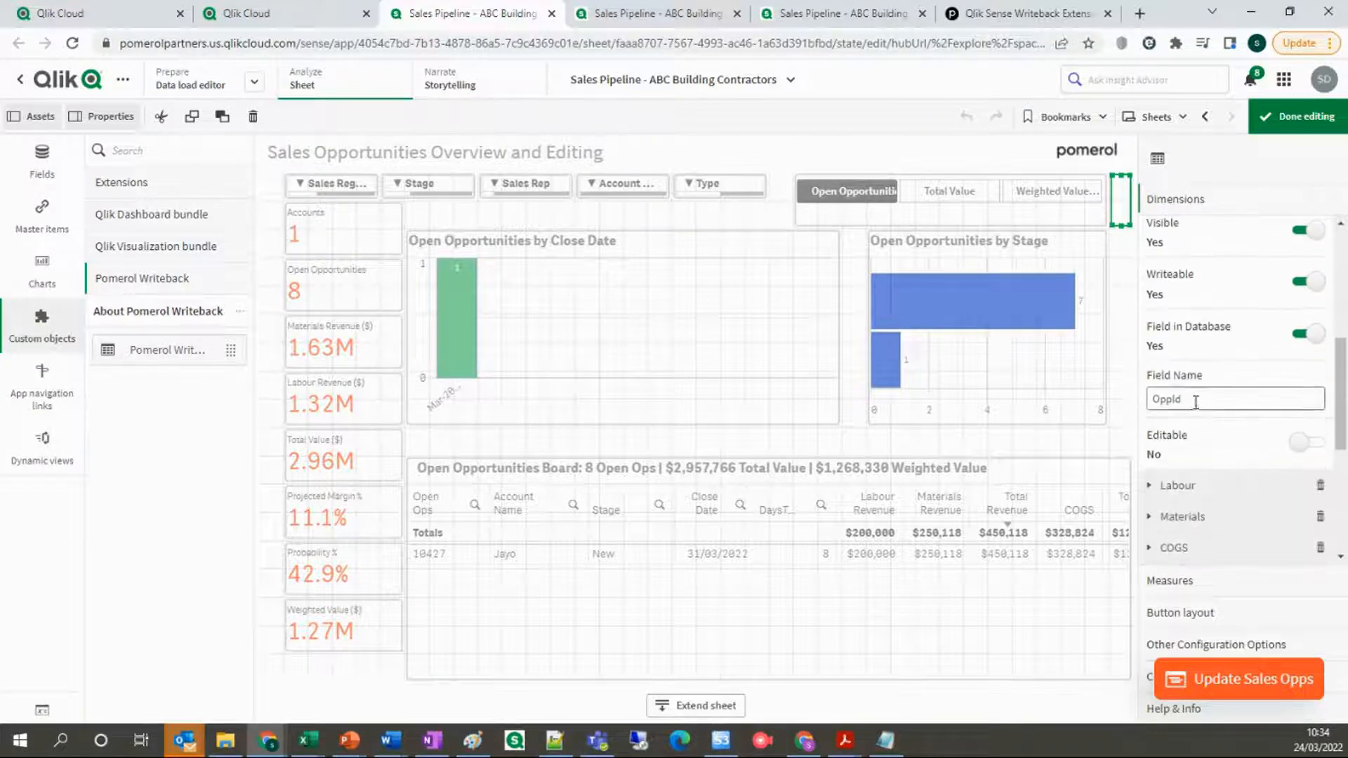
left_click_drag(1195, 401, 1148, 401)
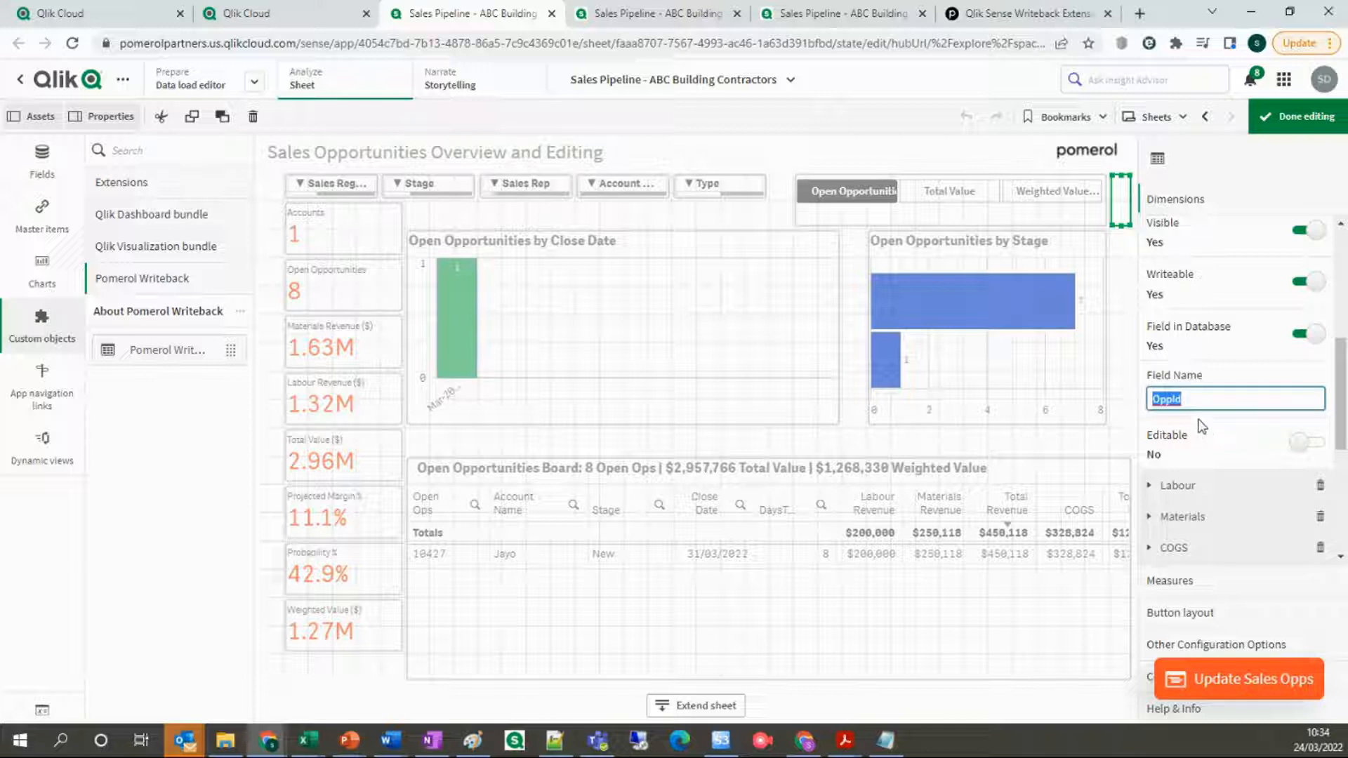
- Collapse the Opp Id dimension and inspect the Labour dimension's Field and Label
scroll(1207, 414, "down", 1)
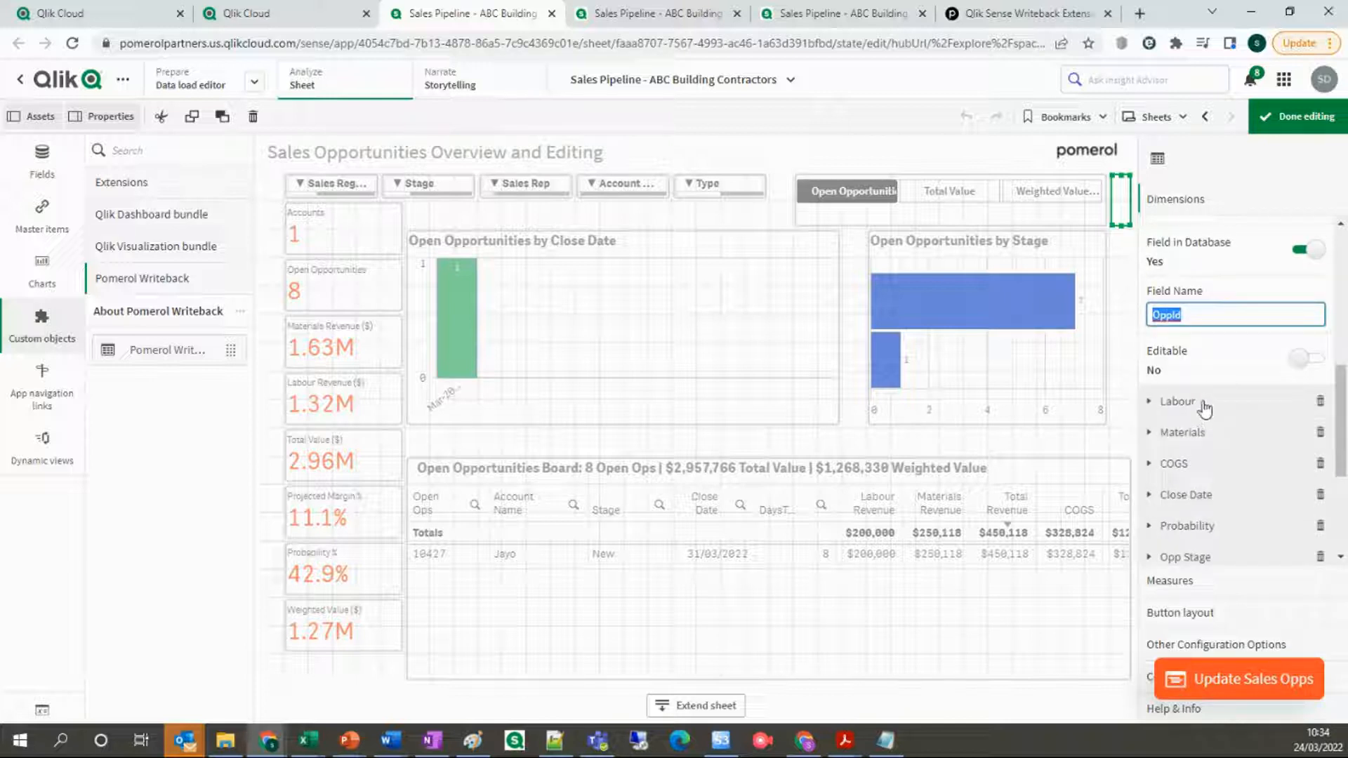
scroll(1194, 407, "up", 4)
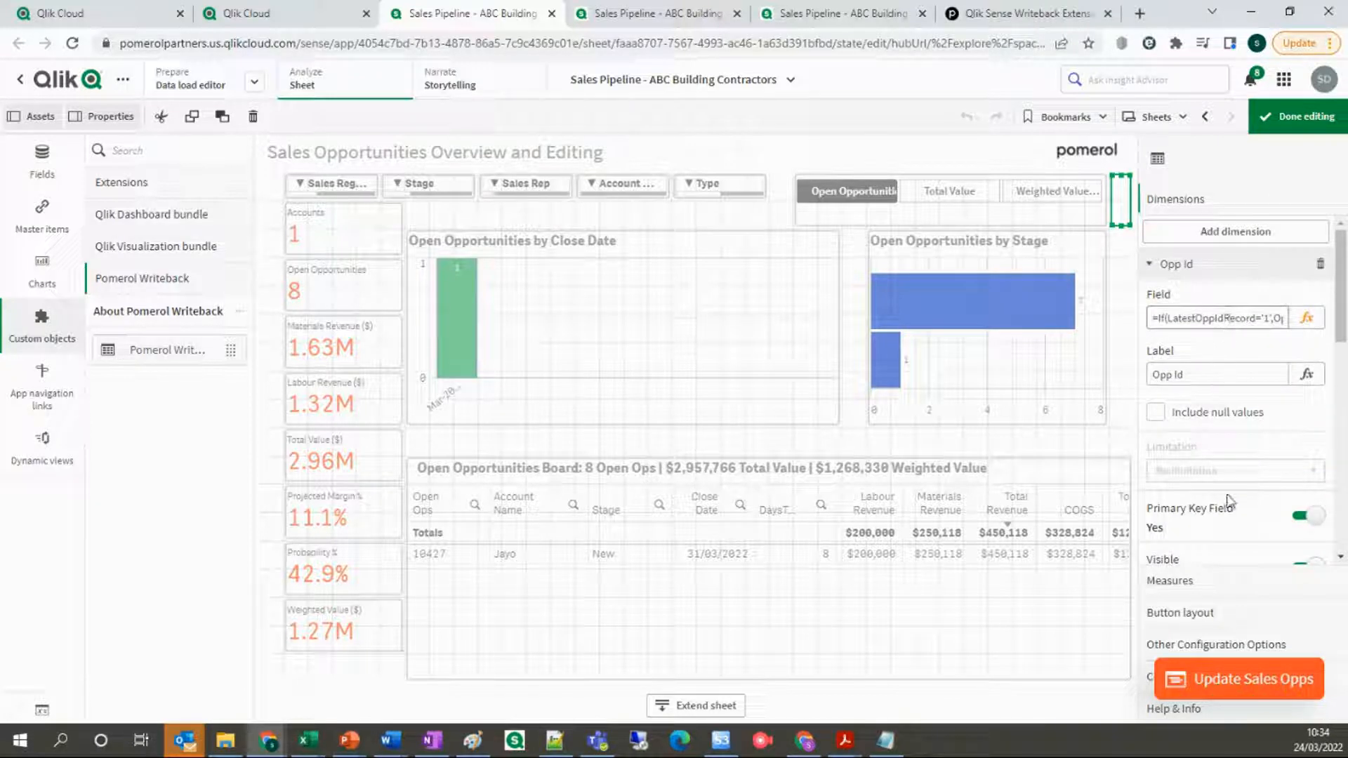
left_click(1177, 264)
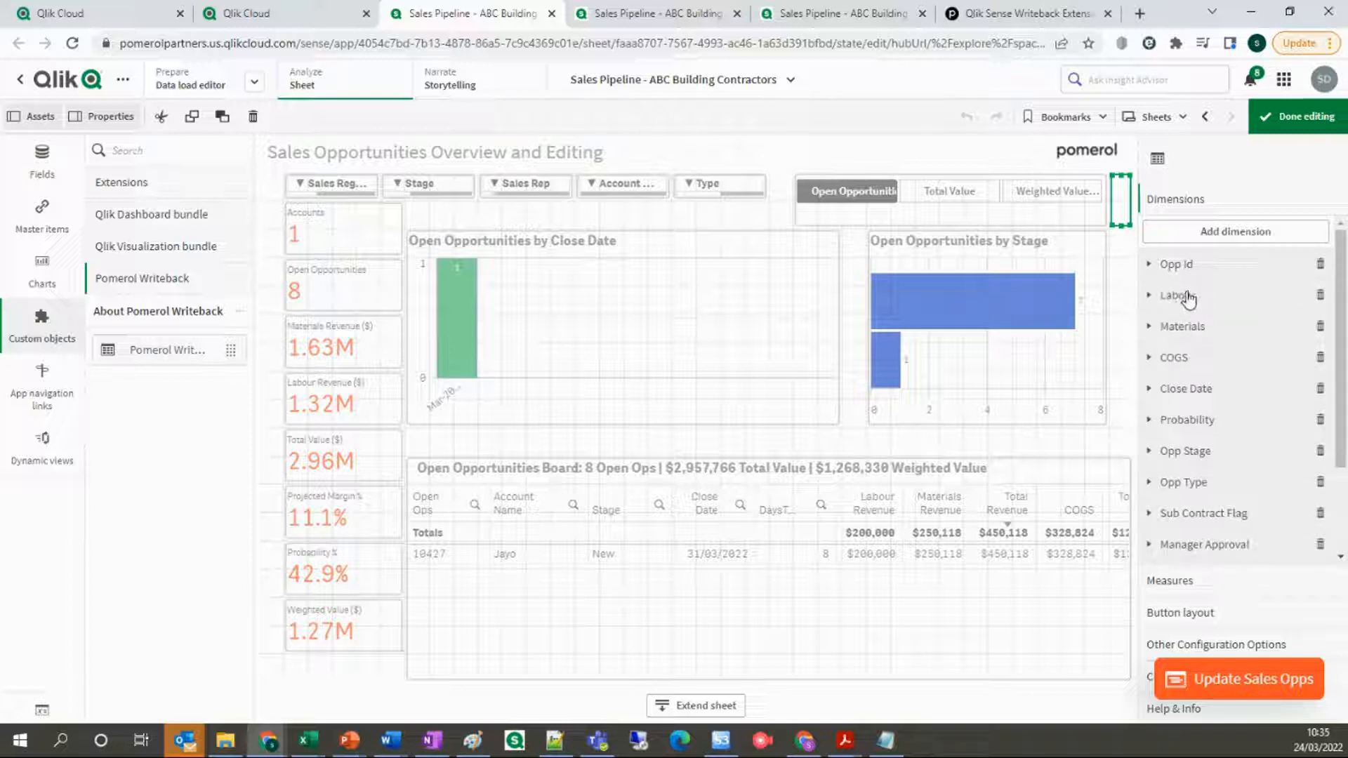
left_click(1191, 303)
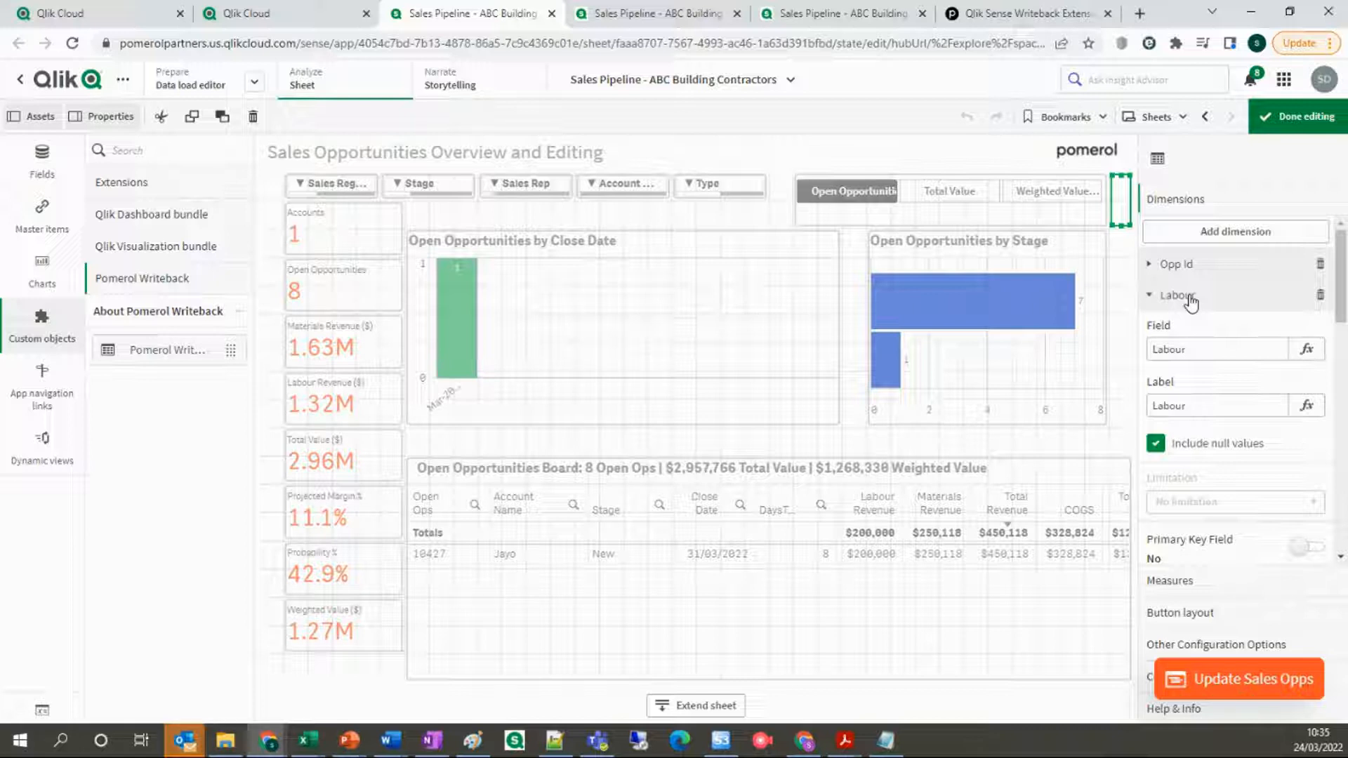
left_click(1200, 349)
left_click_drag(1186, 349, 1149, 349)
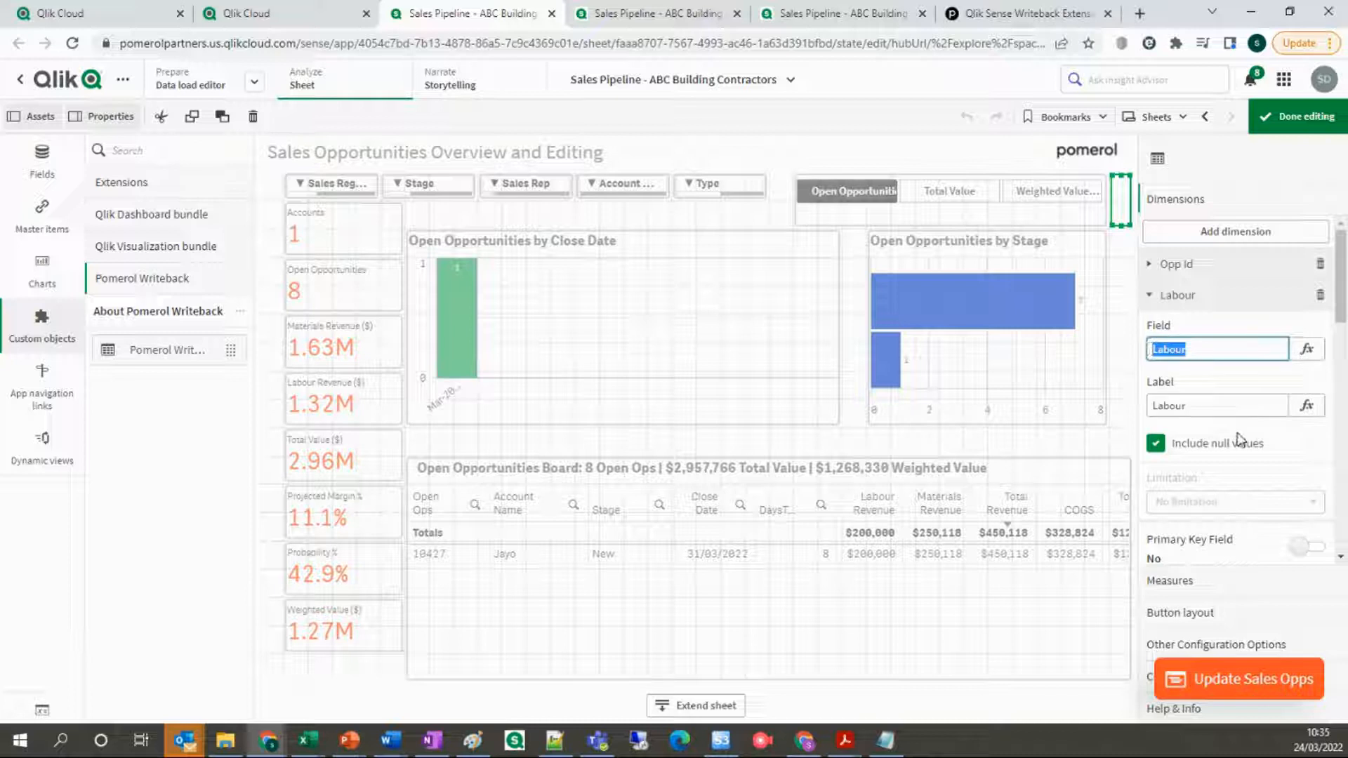
left_click(1198, 404)
- Review the Labour dimension's settings from Include null values through Primary Key Field, Writeable and Editable to Restrict Field
scroll(1200, 447, "down", 2)
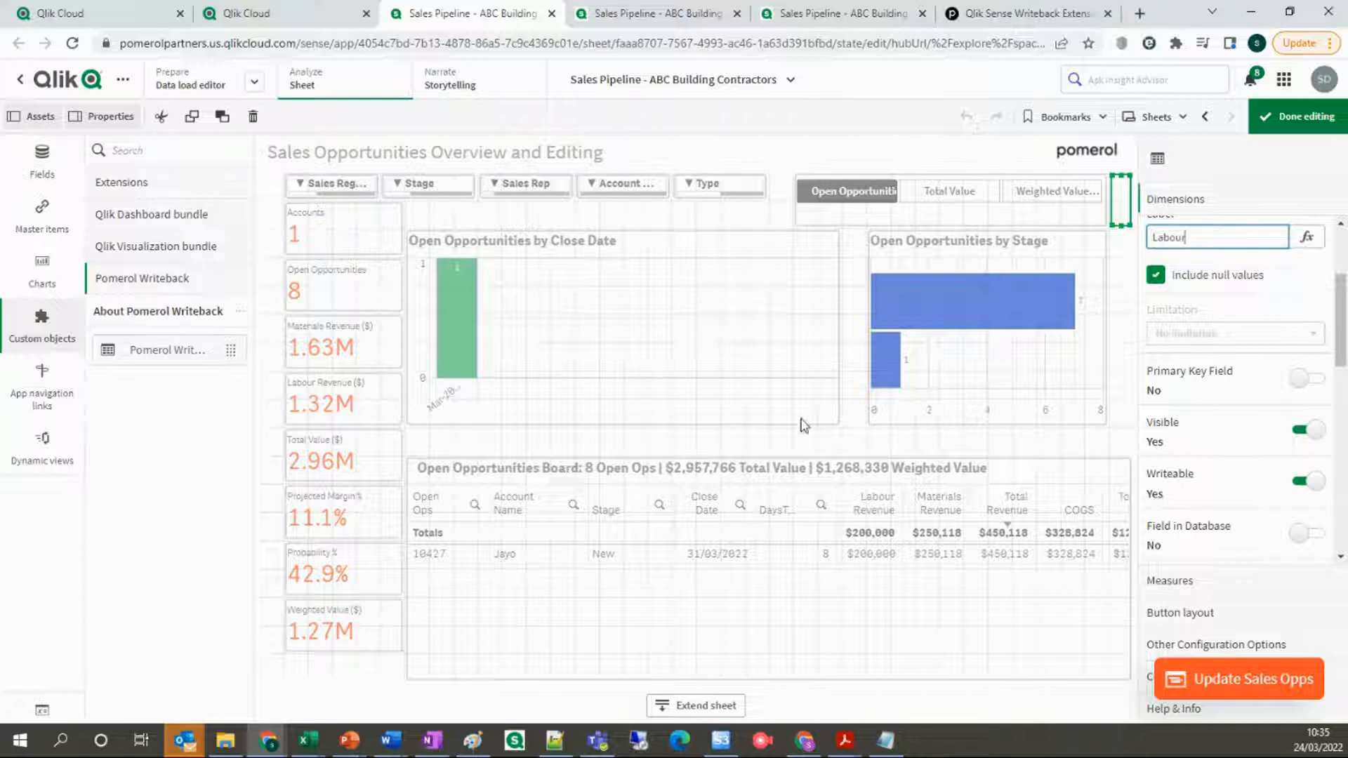
scroll(1289, 464, "down", 3)
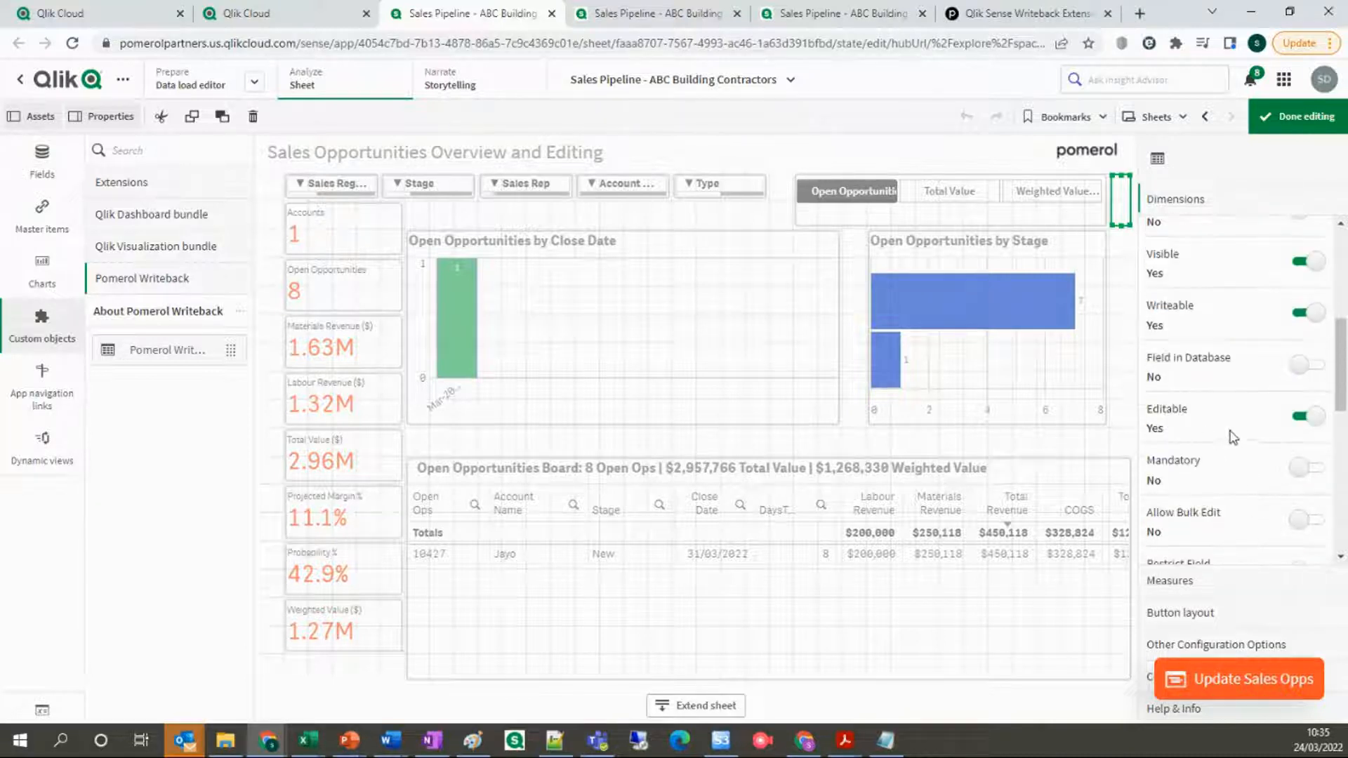
left_click(1294, 423)
scroll(1293, 421, "down", 3)
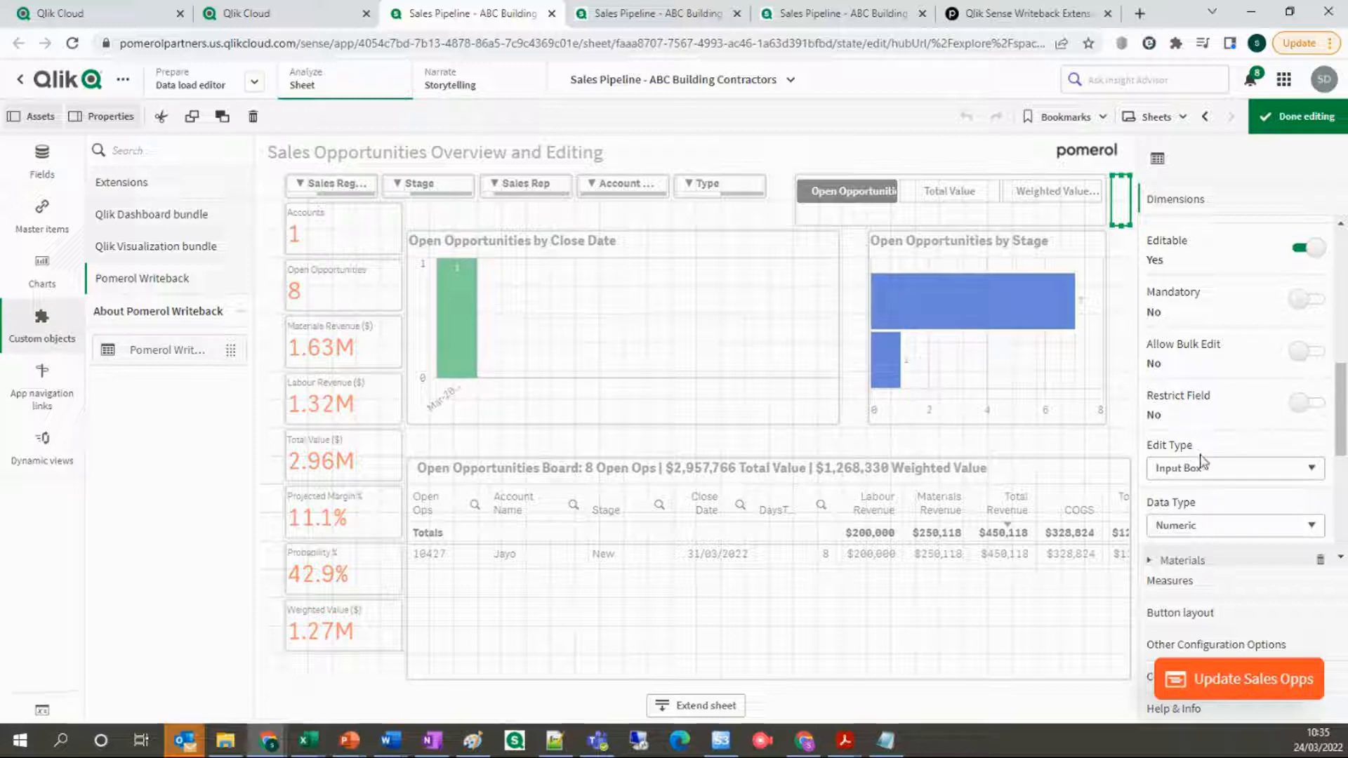
- Check the available Edit Type and Data Type options for Labour, keeping Input Box and Numeric
left_click(1218, 480)
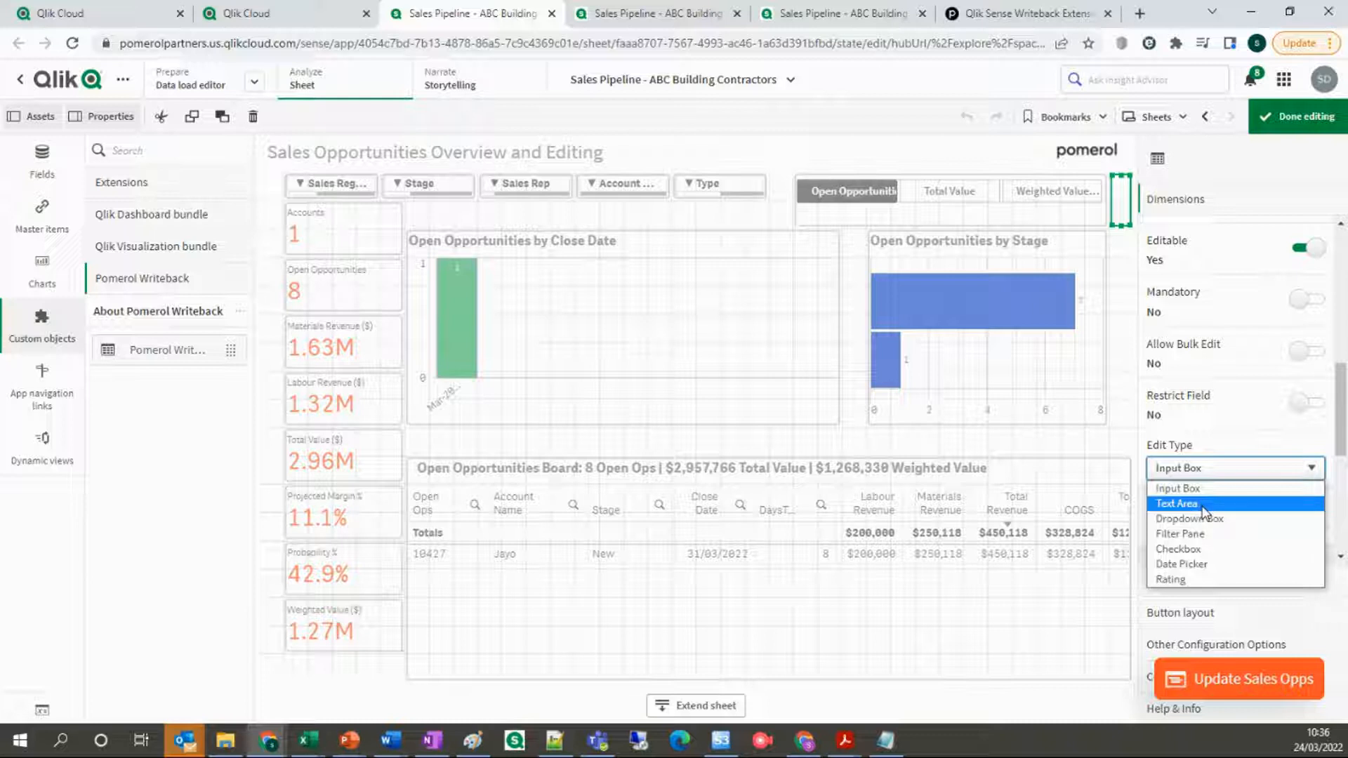
left_click(1229, 451)
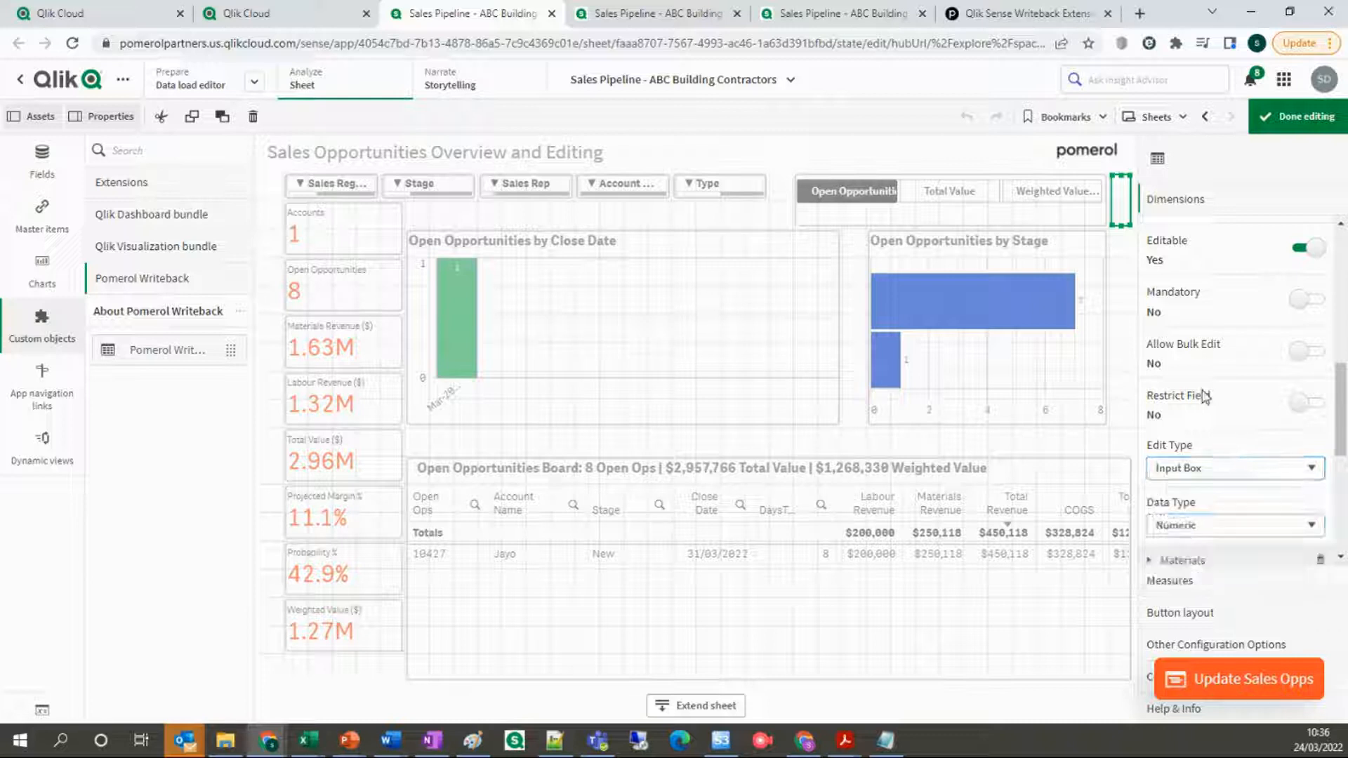
left_click(1203, 533)
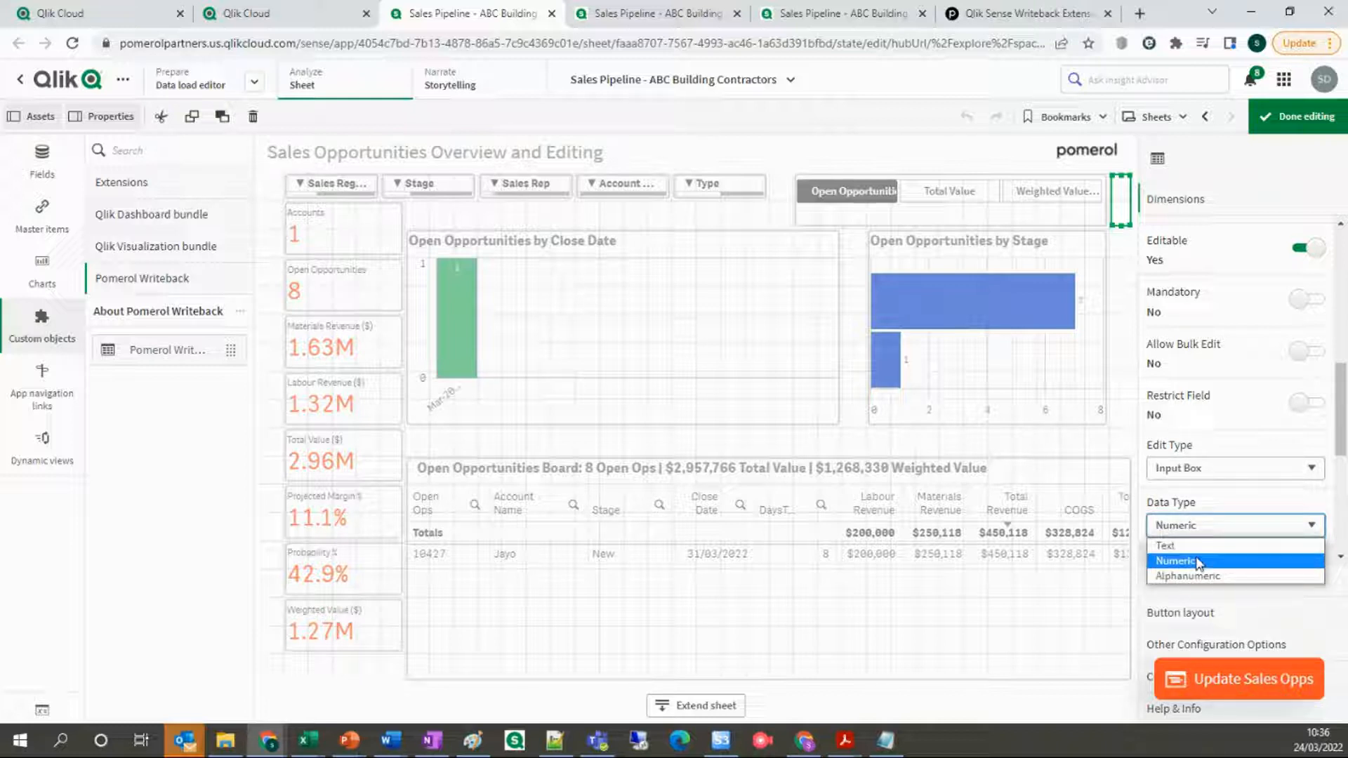
left_click(1198, 561)
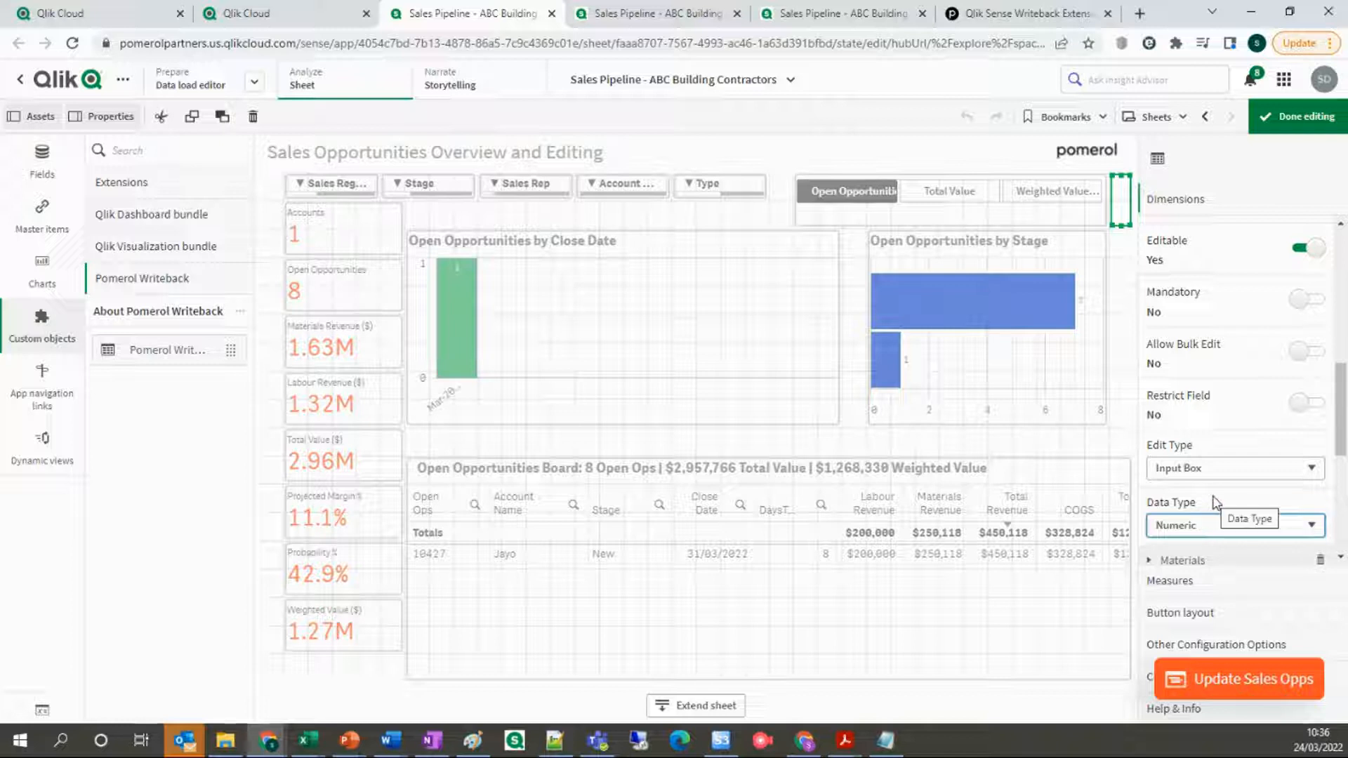
- Recheck the Labour dimension's Field against its remaining settings and collapse the dimension
scroll(1217, 502, "up", 8)
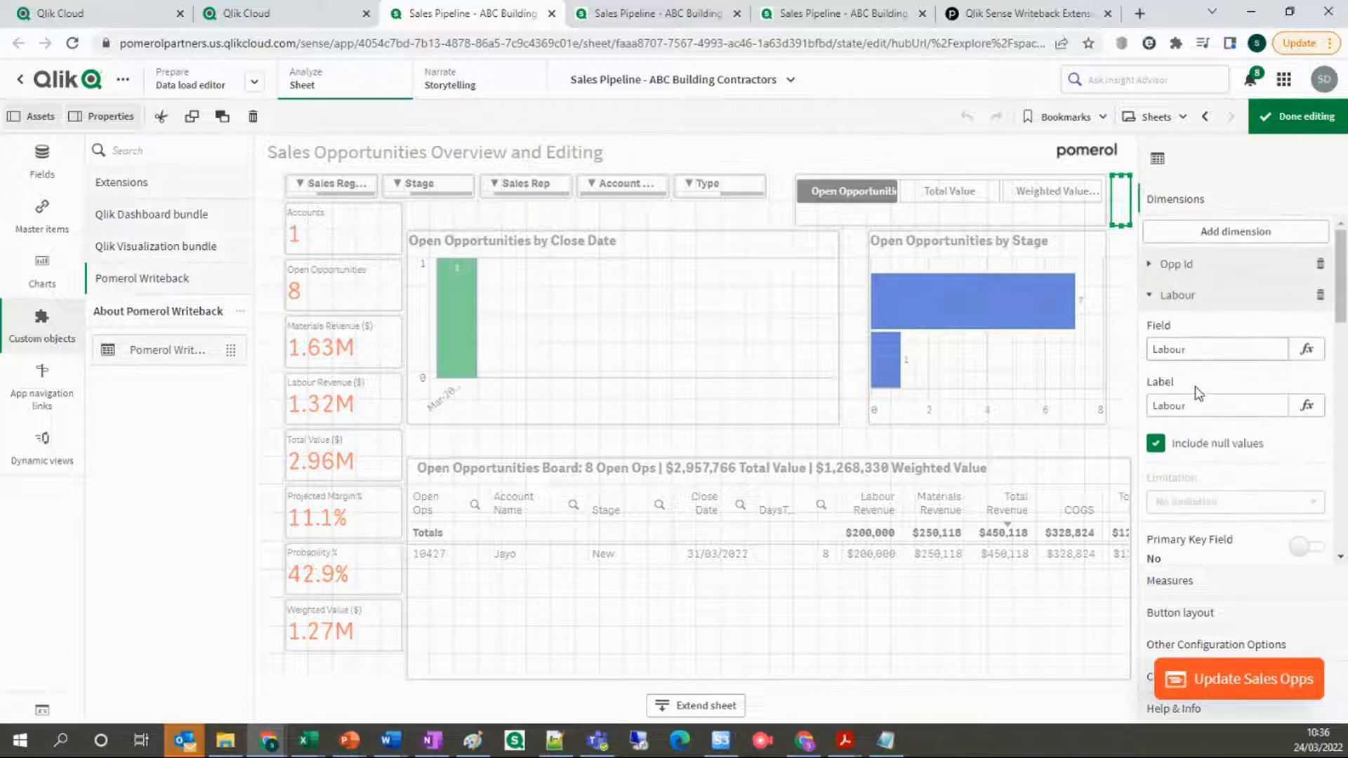
left_click_drag(1191, 350, 1148, 350)
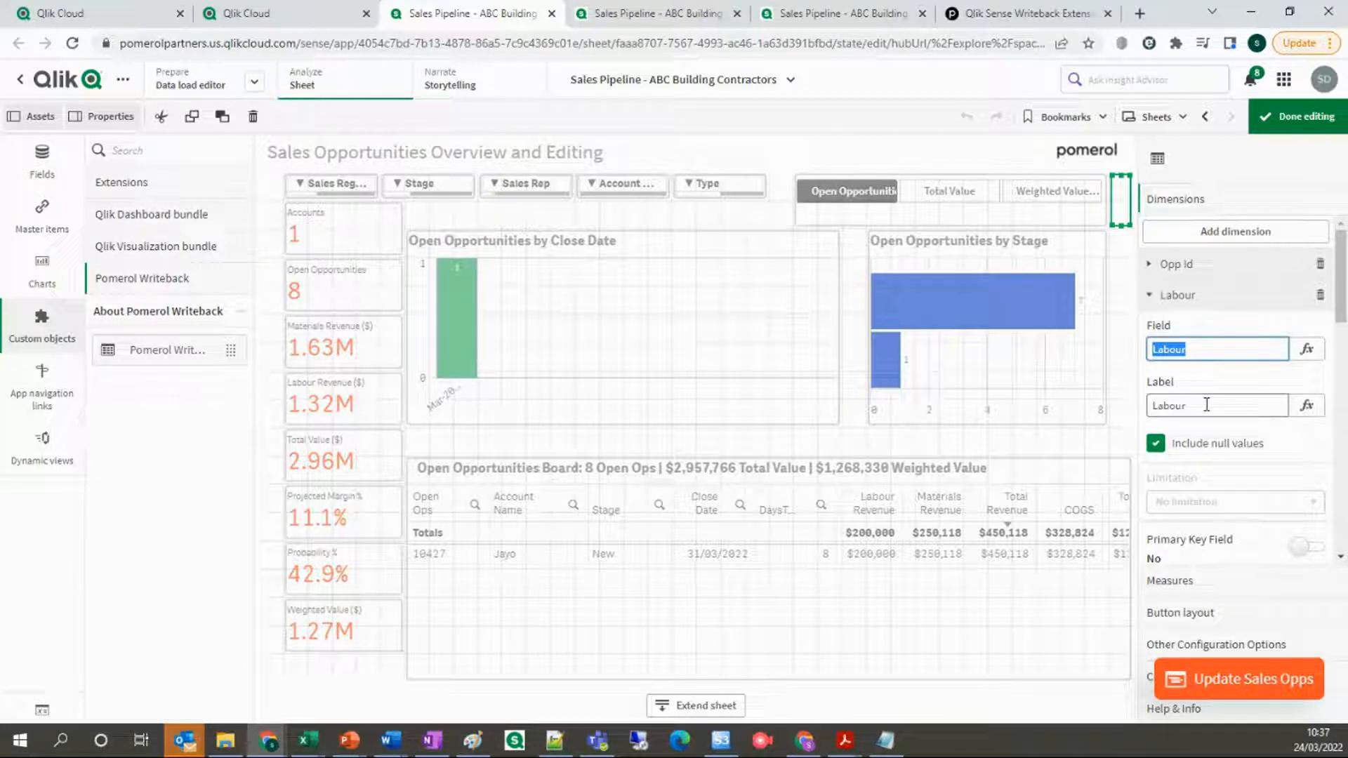
scroll(1208, 407, "down", 8)
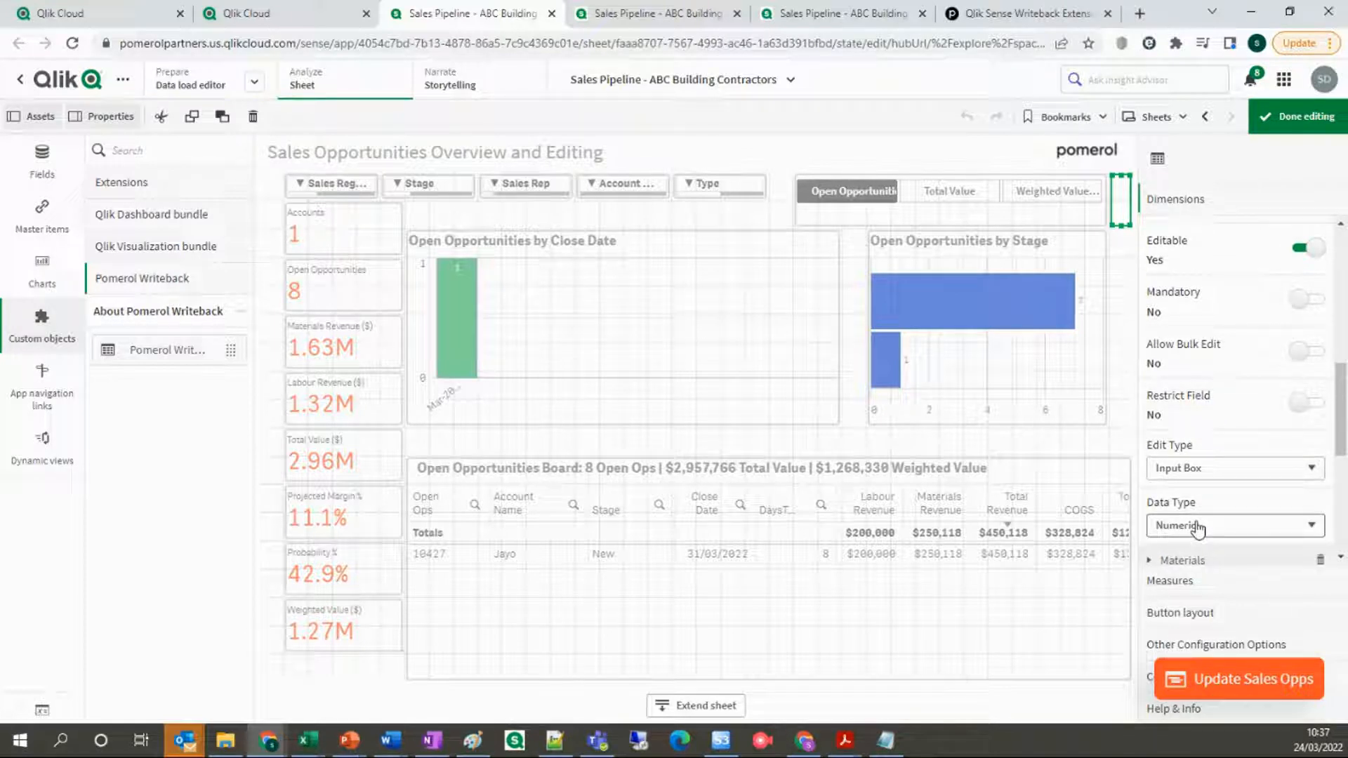
scroll(1199, 532, "down", 1)
scroll(1209, 447, "up", 5)
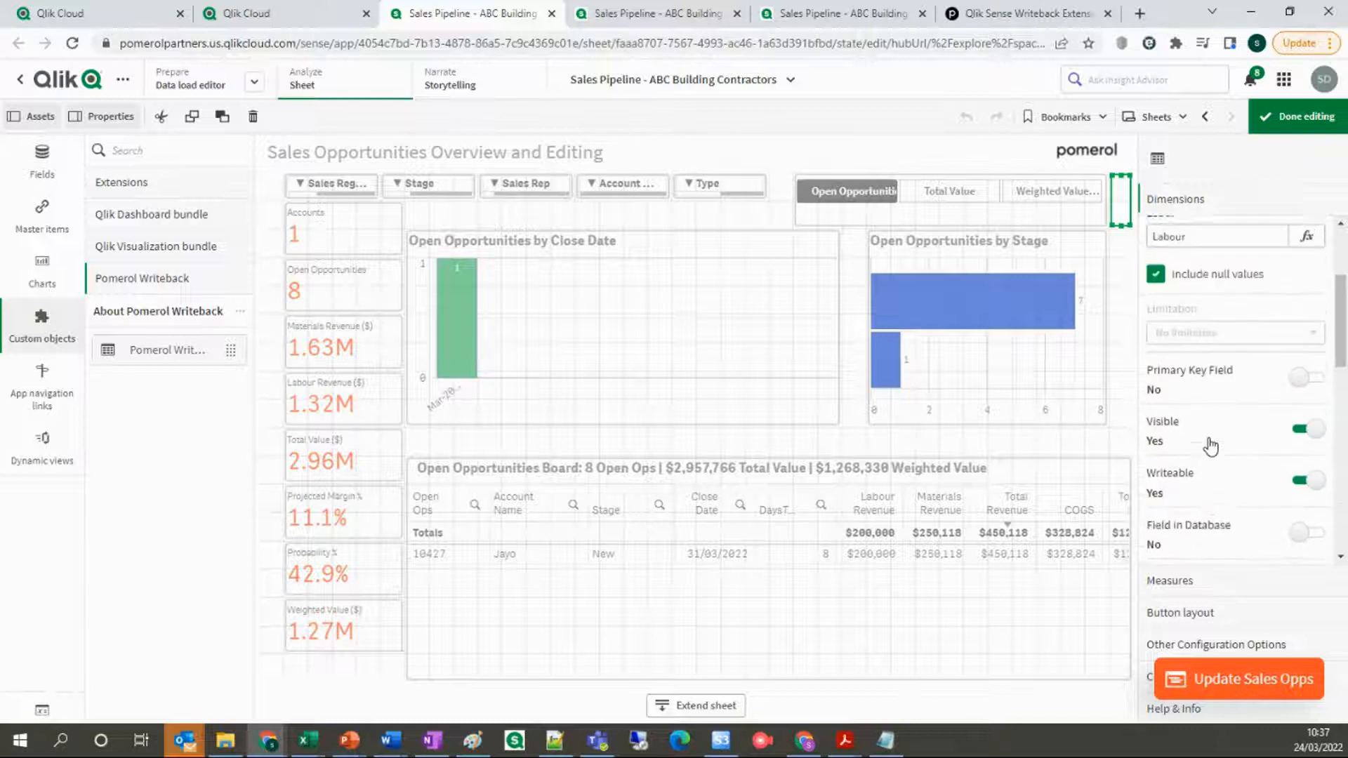
scroll(1209, 446, "up", 3)
left_click(1224, 308)
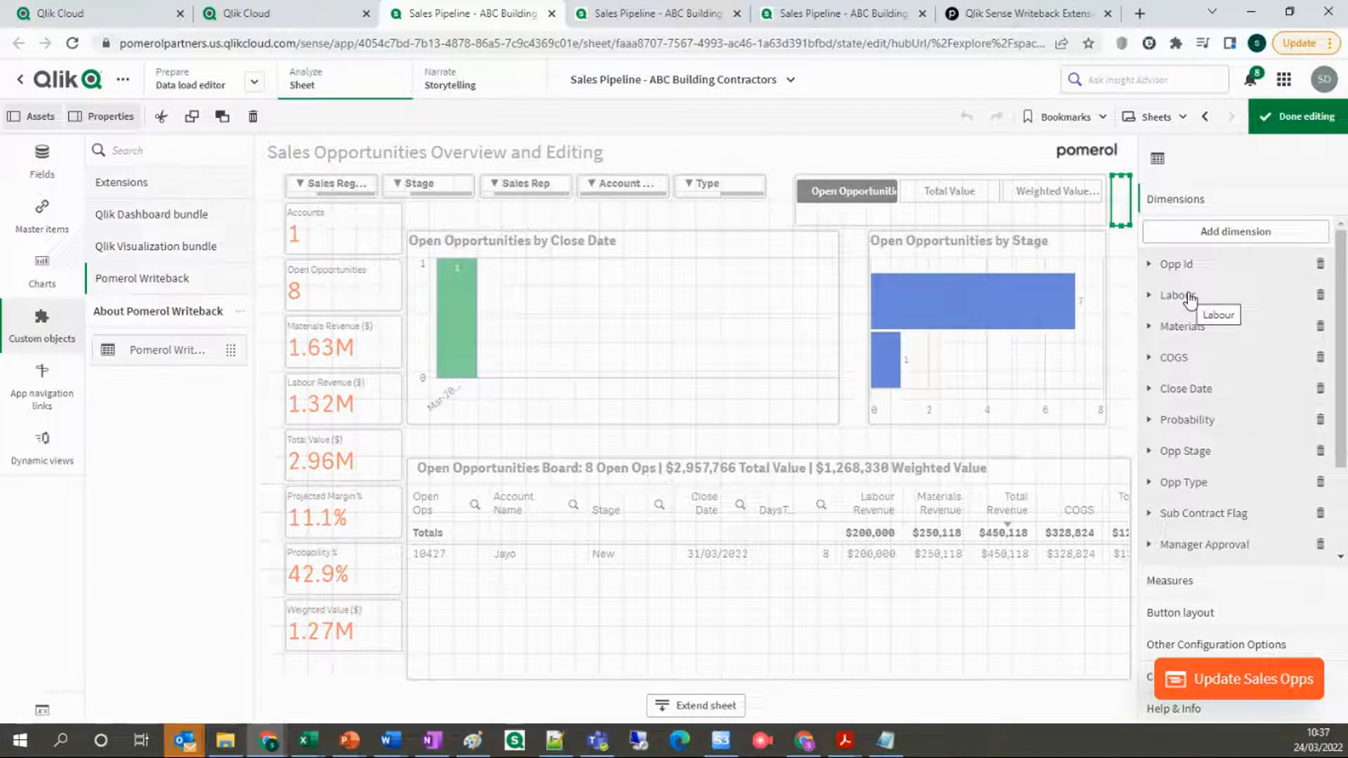
- Look through the full list of writeback dimensions from Opp Id to Region
scroll(1193, 504, "down", 3)
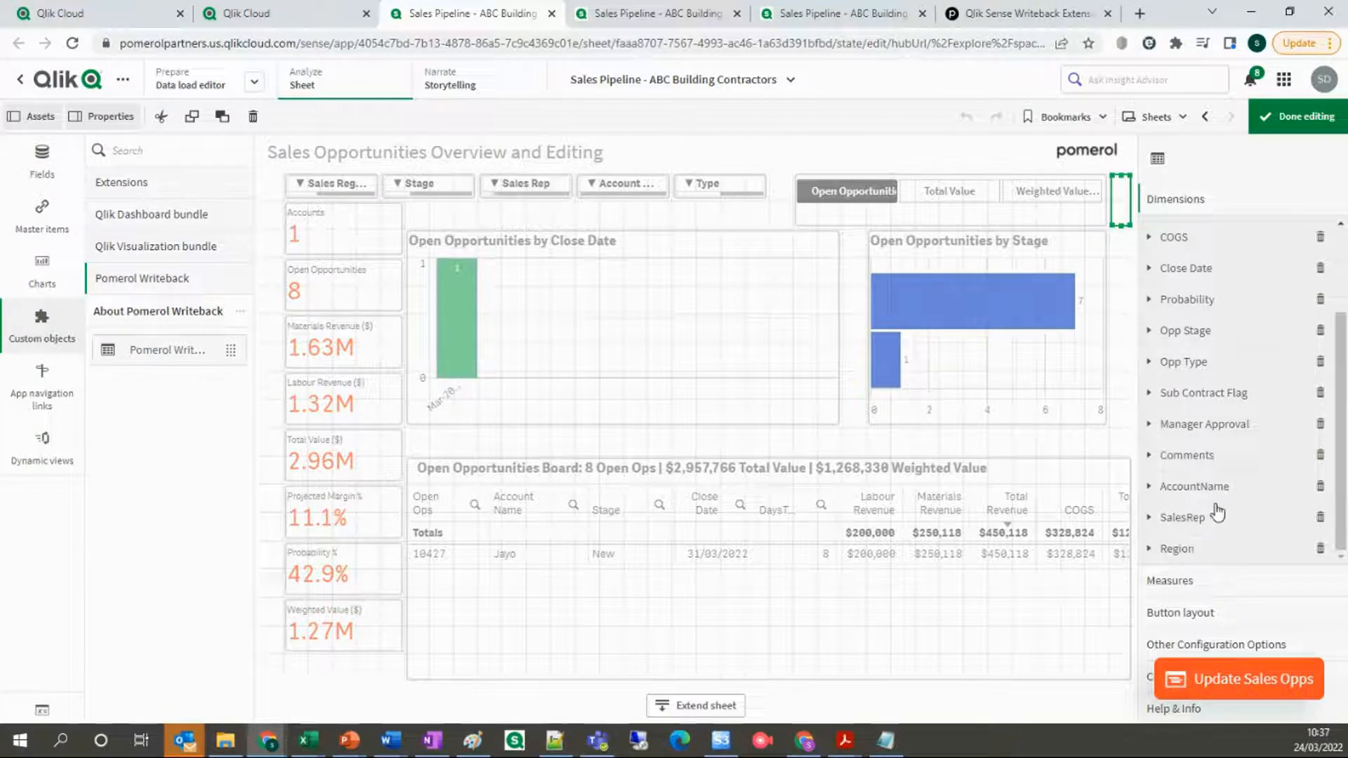
scroll(1211, 507, "up", 3)
scroll(1228, 456, "down", 3)
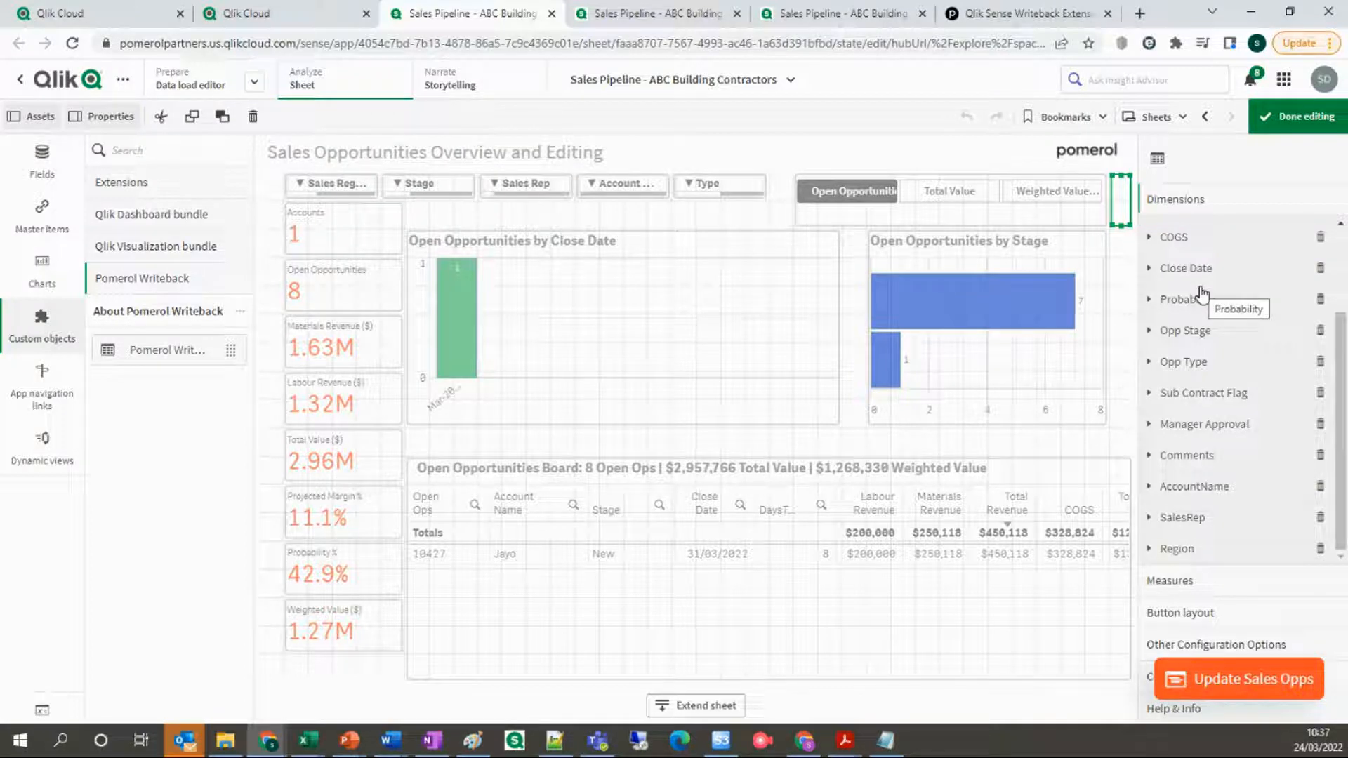
scroll(1202, 293, "up", 2)
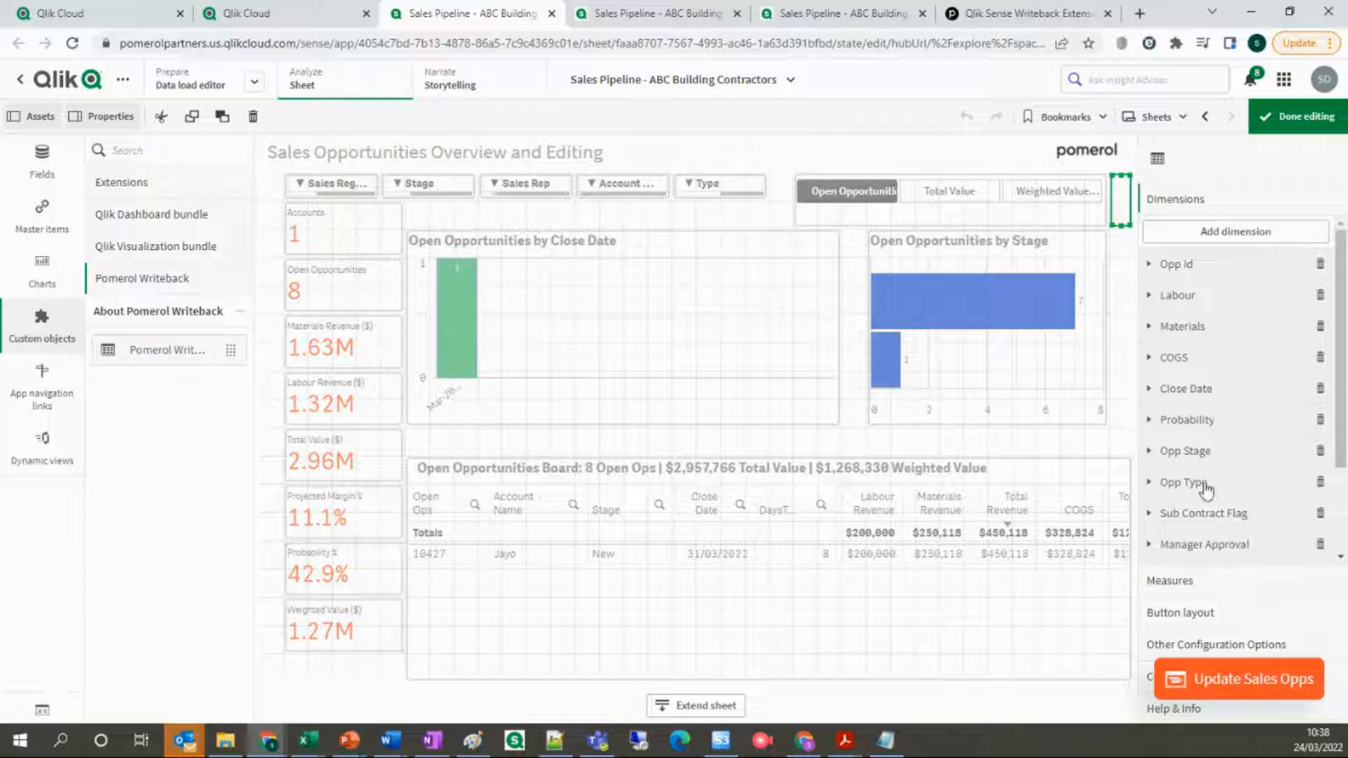
- Compare the extension's Measures section with its list of dimensions
left_click(1223, 582)
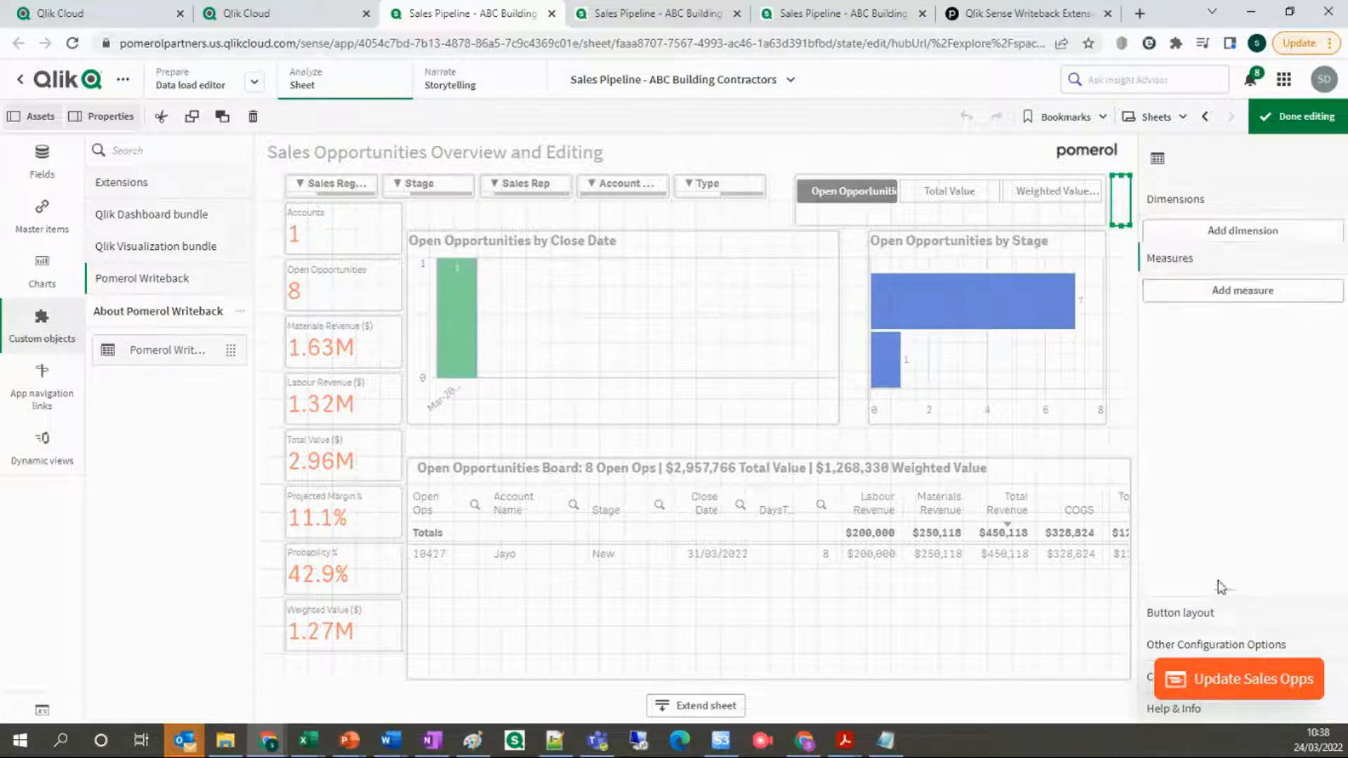
left_click(1201, 204)
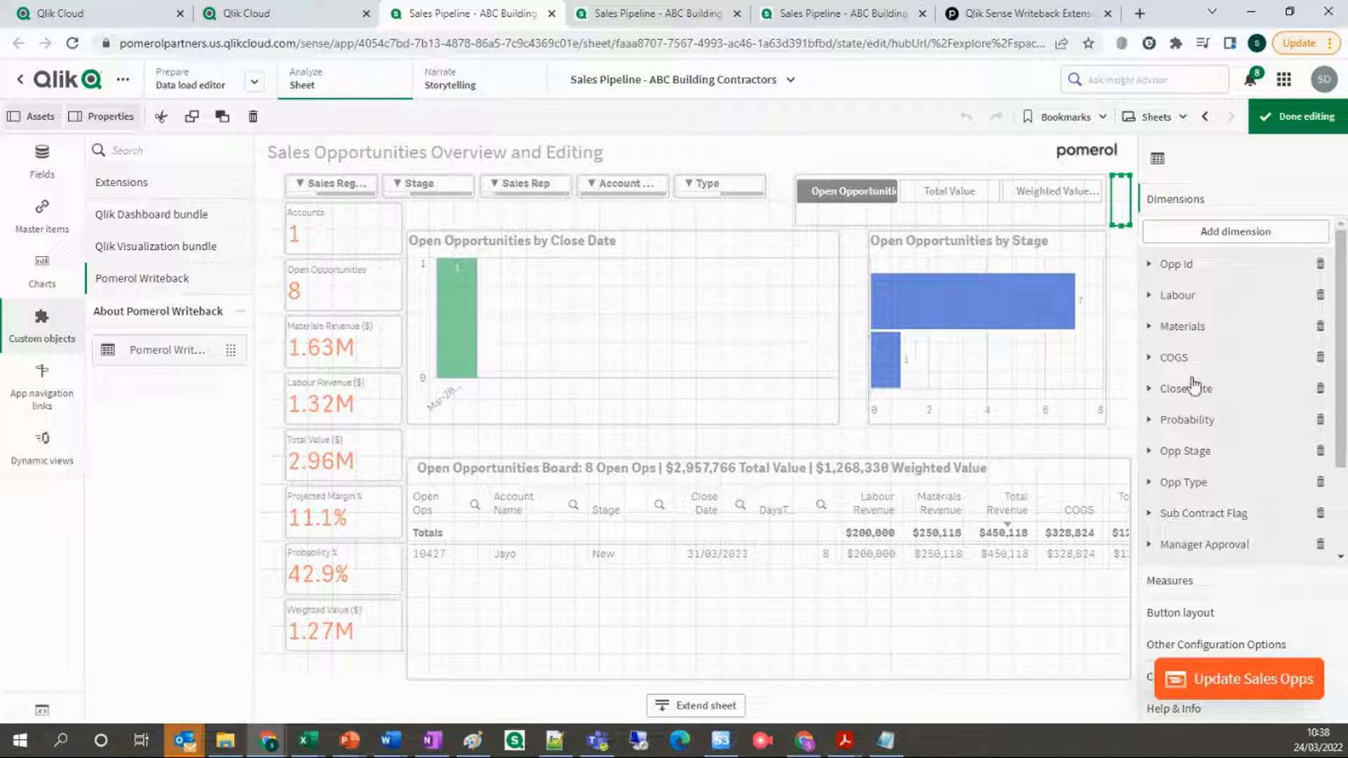
scroll(1197, 443, "down", 3)
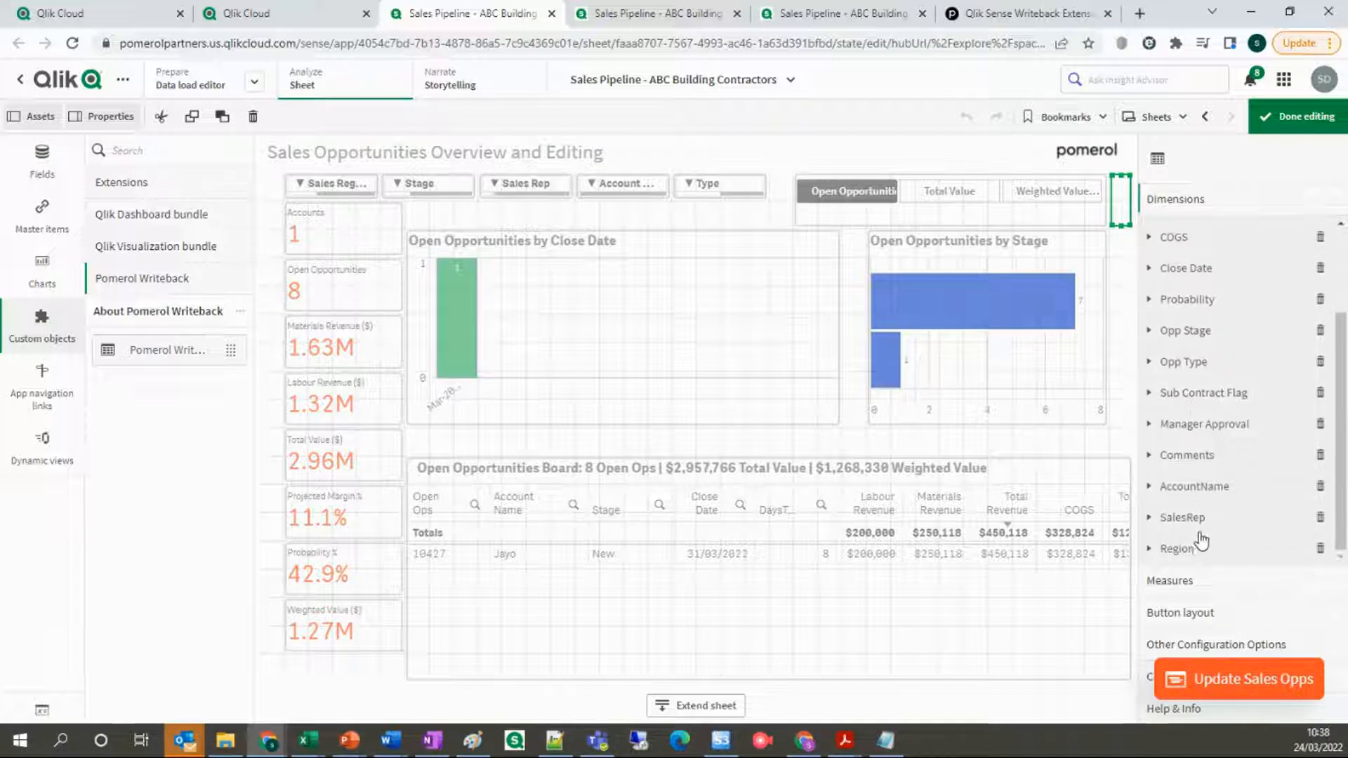
left_click(1192, 580)
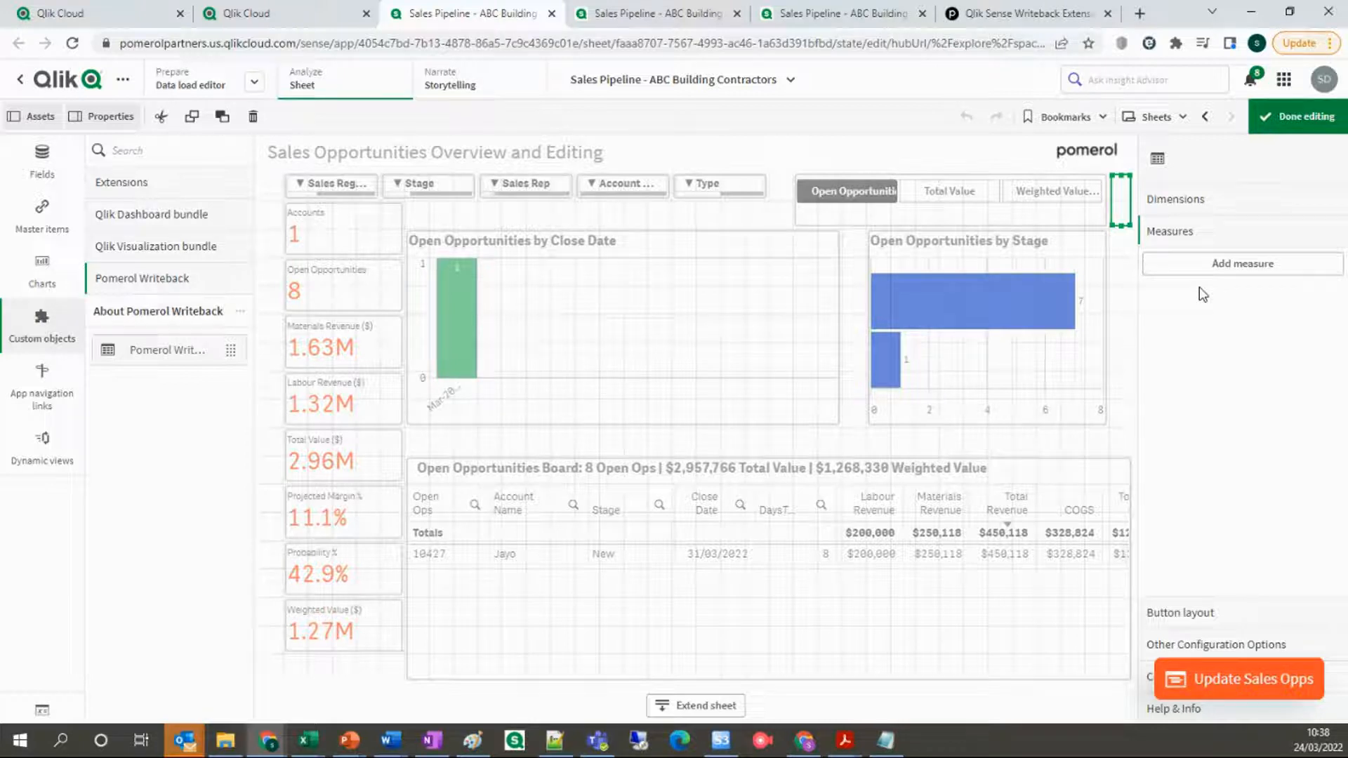
left_click(1193, 204)
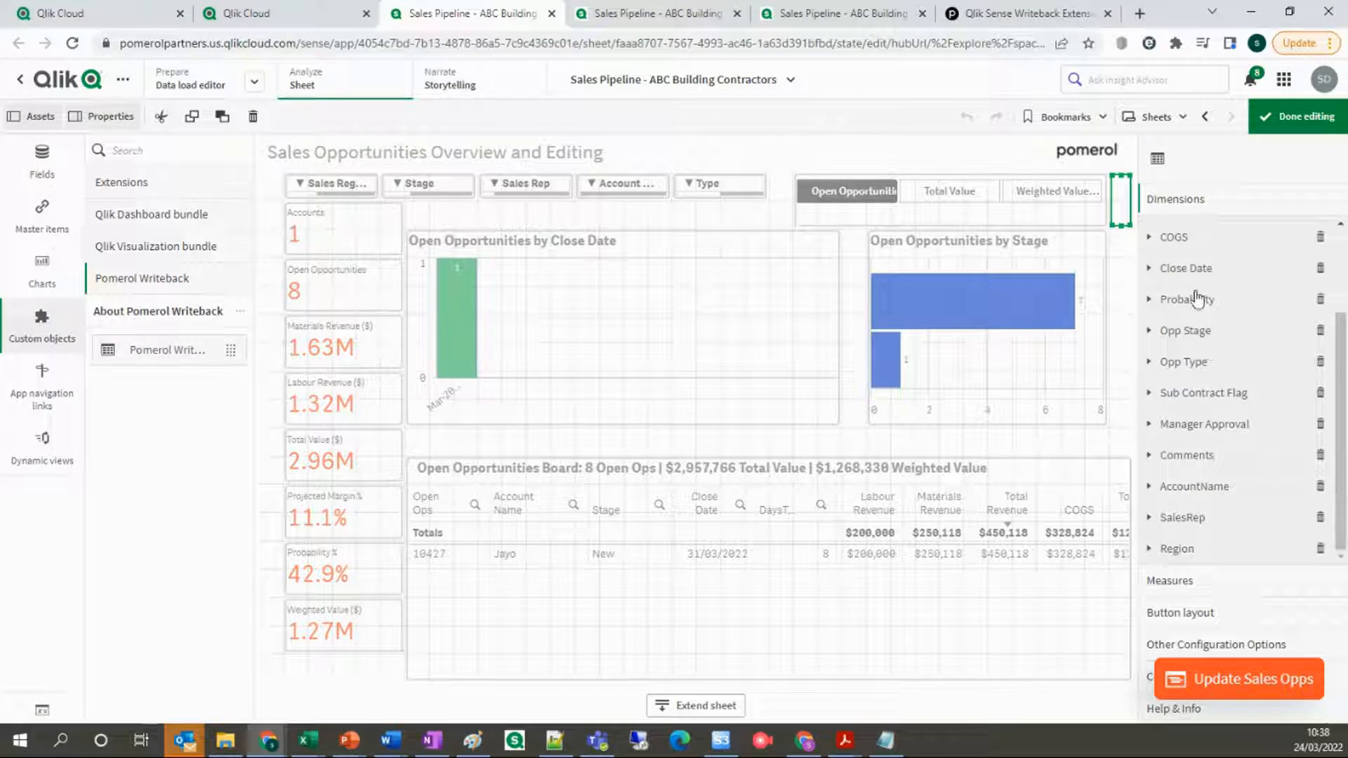
left_click(1223, 582)
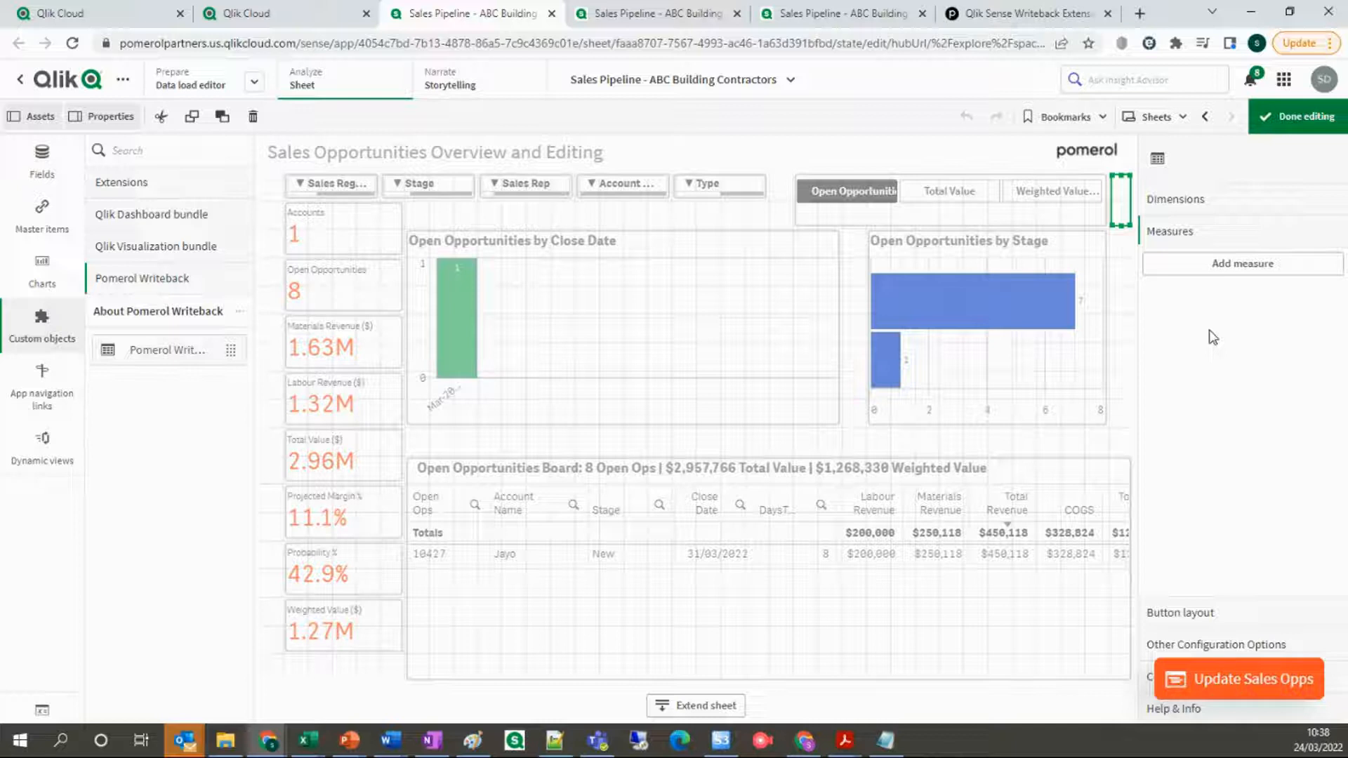
- Review the writeback button's Colour and Label & Size settings, including the label text, and collapse them
left_click(1225, 613)
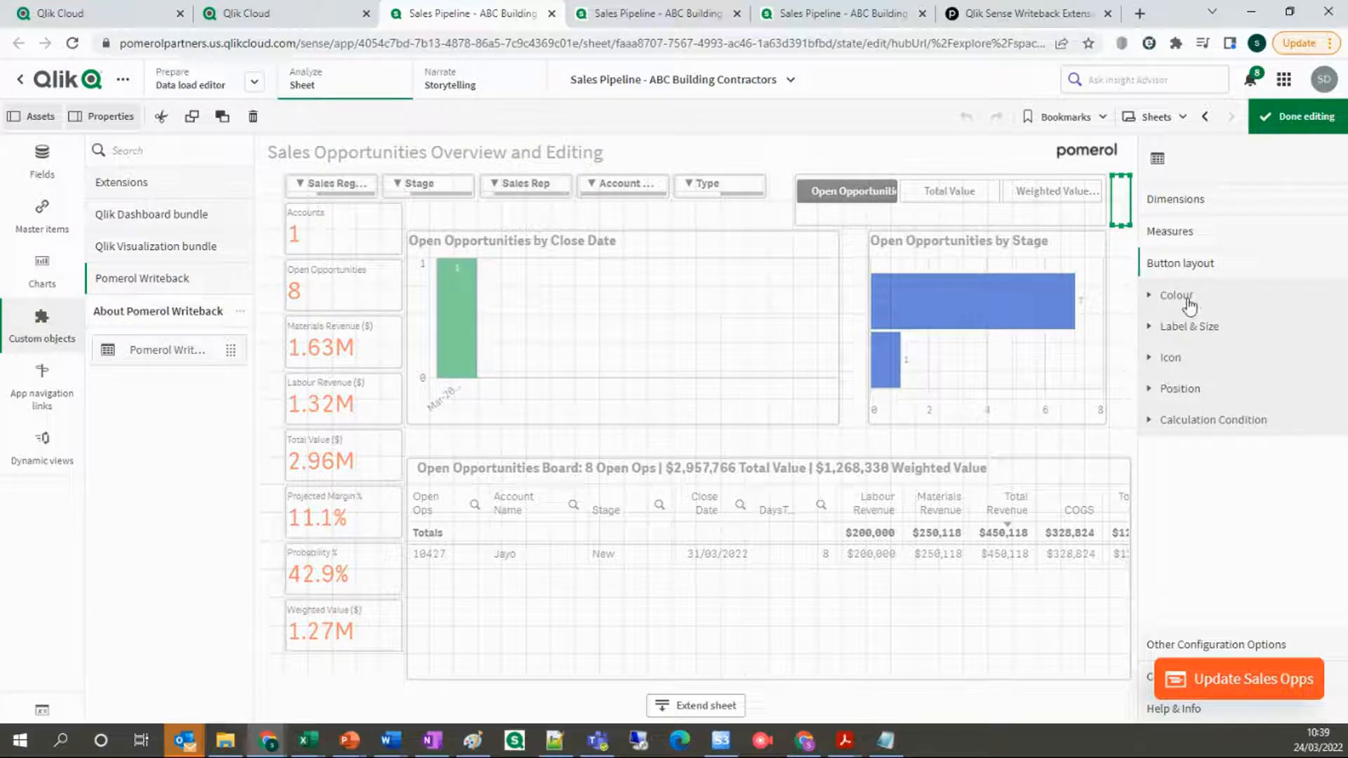
left_click(1187, 298)
left_click(1188, 301)
left_click(1188, 328)
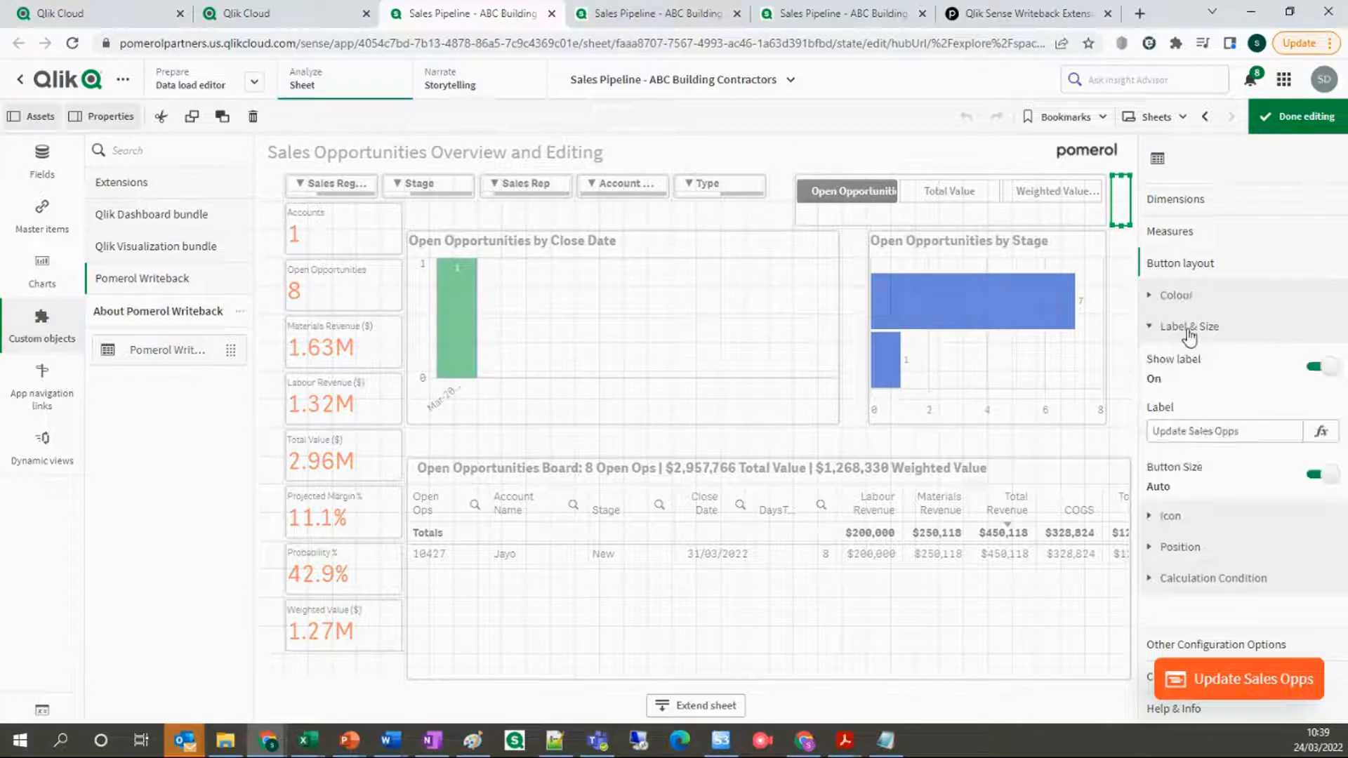
left_click_drag(1260, 436, 1141, 432)
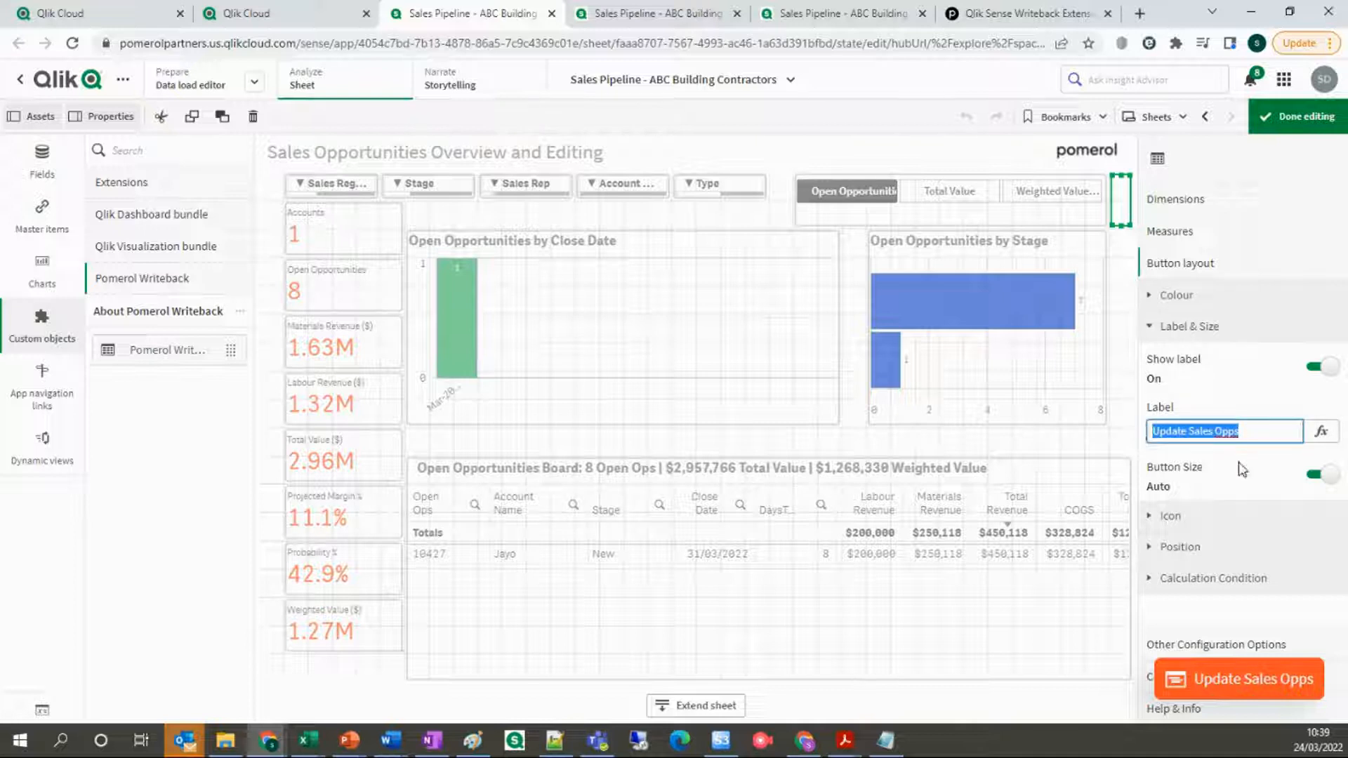
left_click(1249, 414)
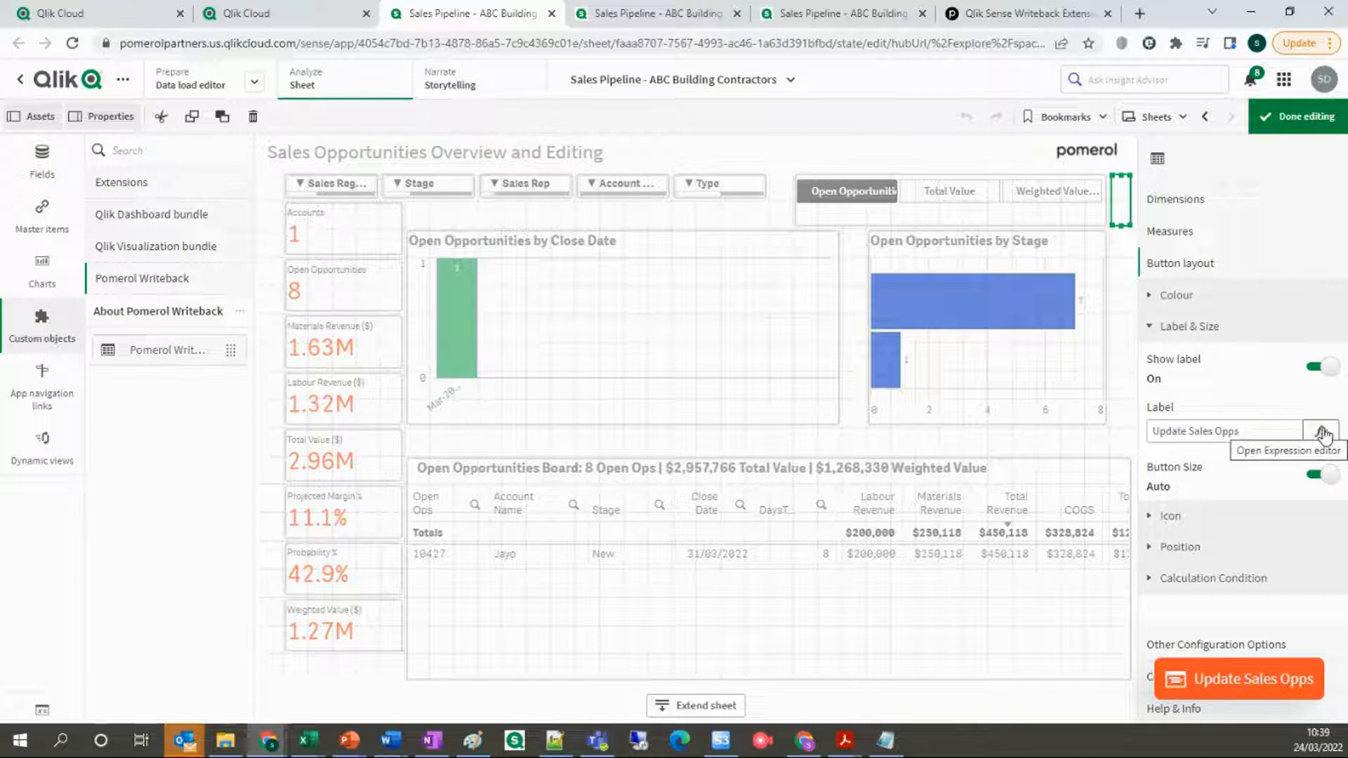
left_click(1248, 431)
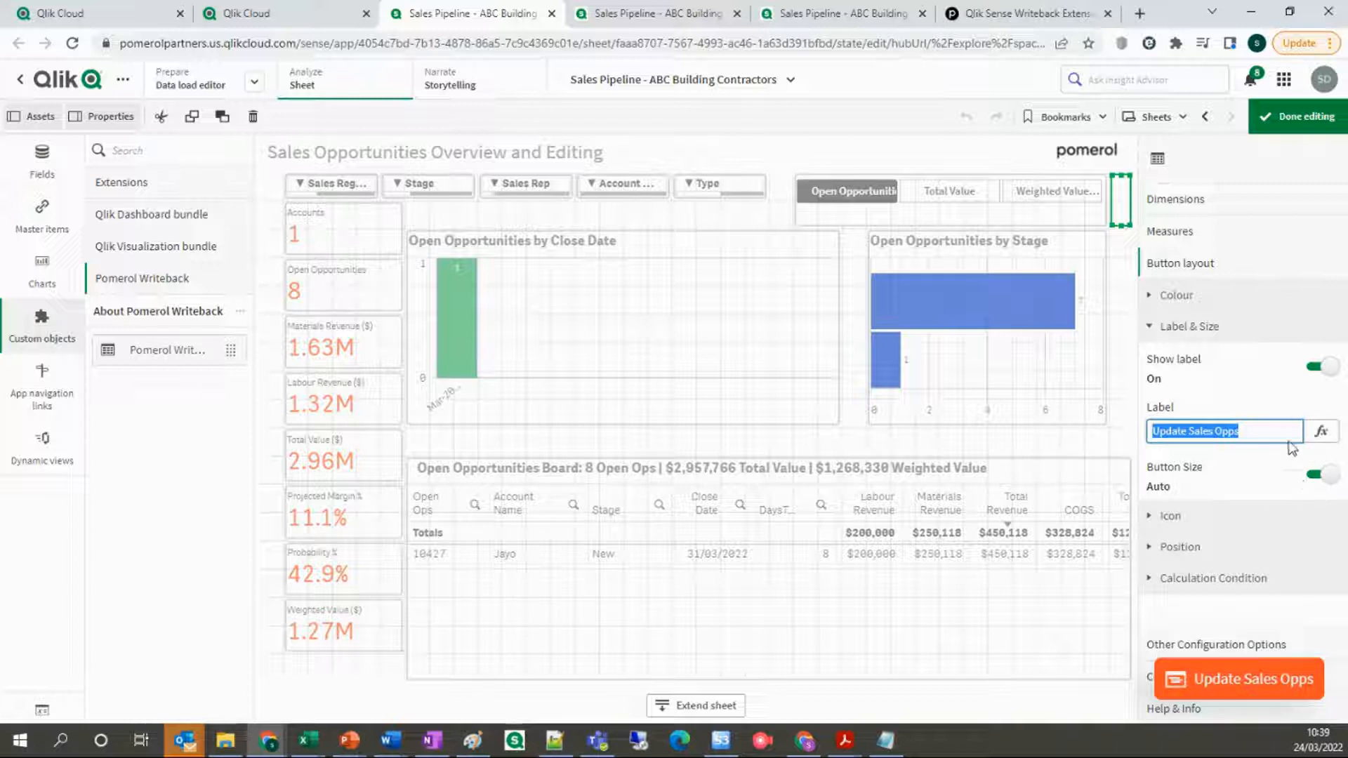
left_click(1230, 340)
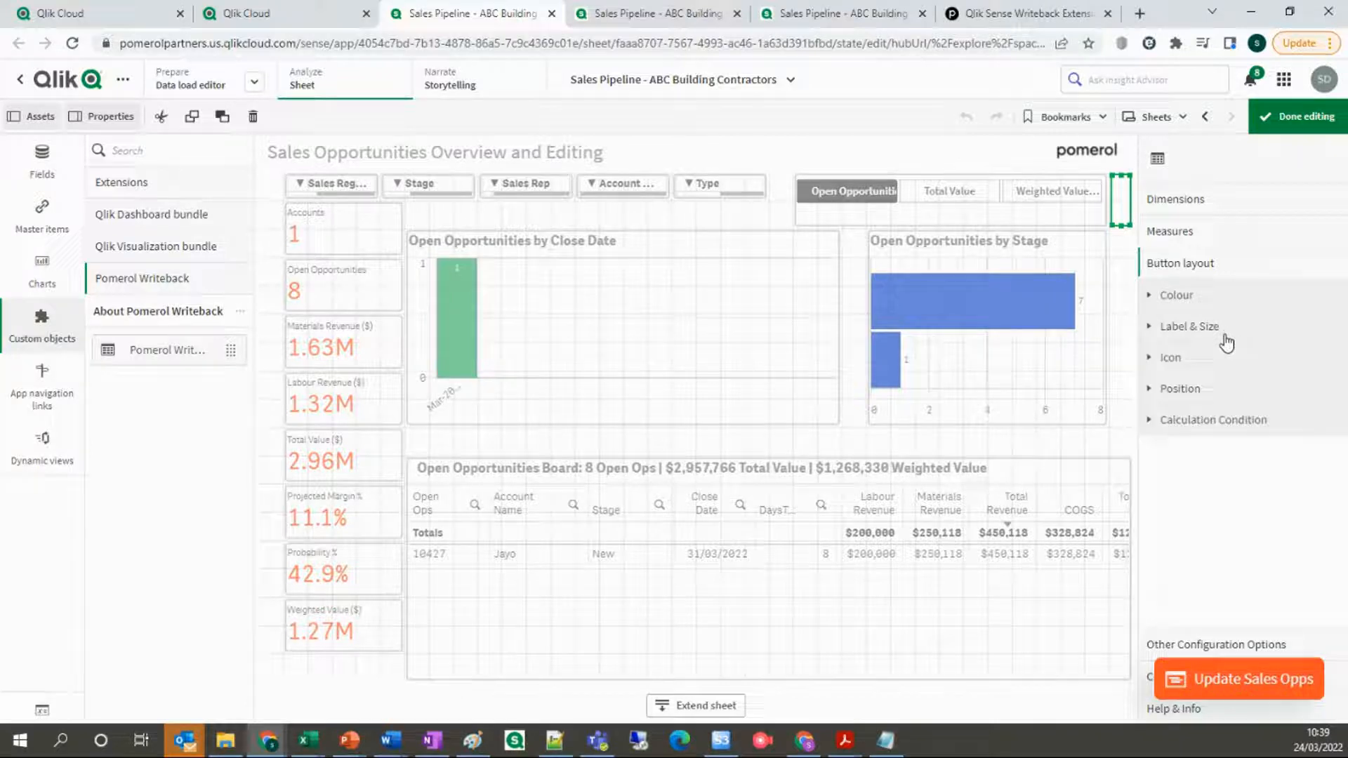
- Turn on Show Condition for the writeback button and open its calculation condition for editing
left_click(1213, 425)
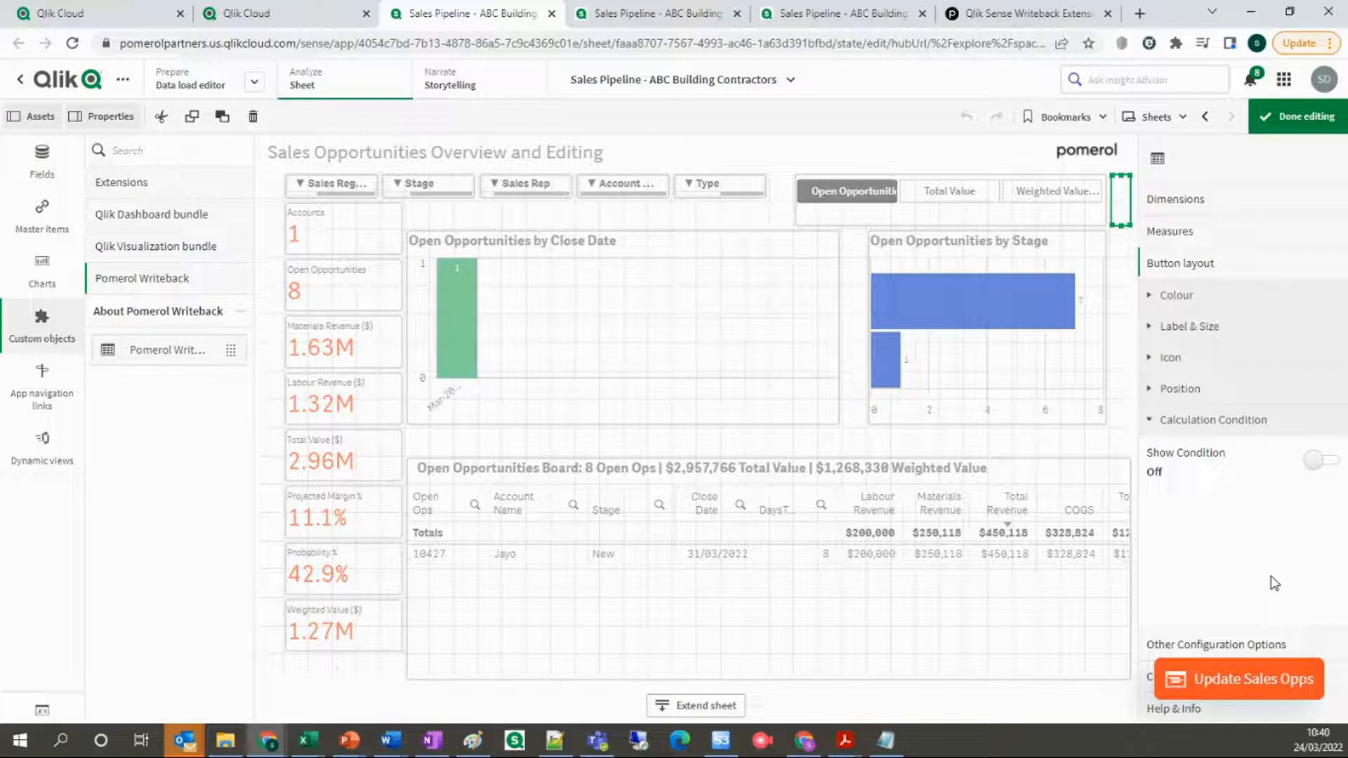
left_click(1329, 471)
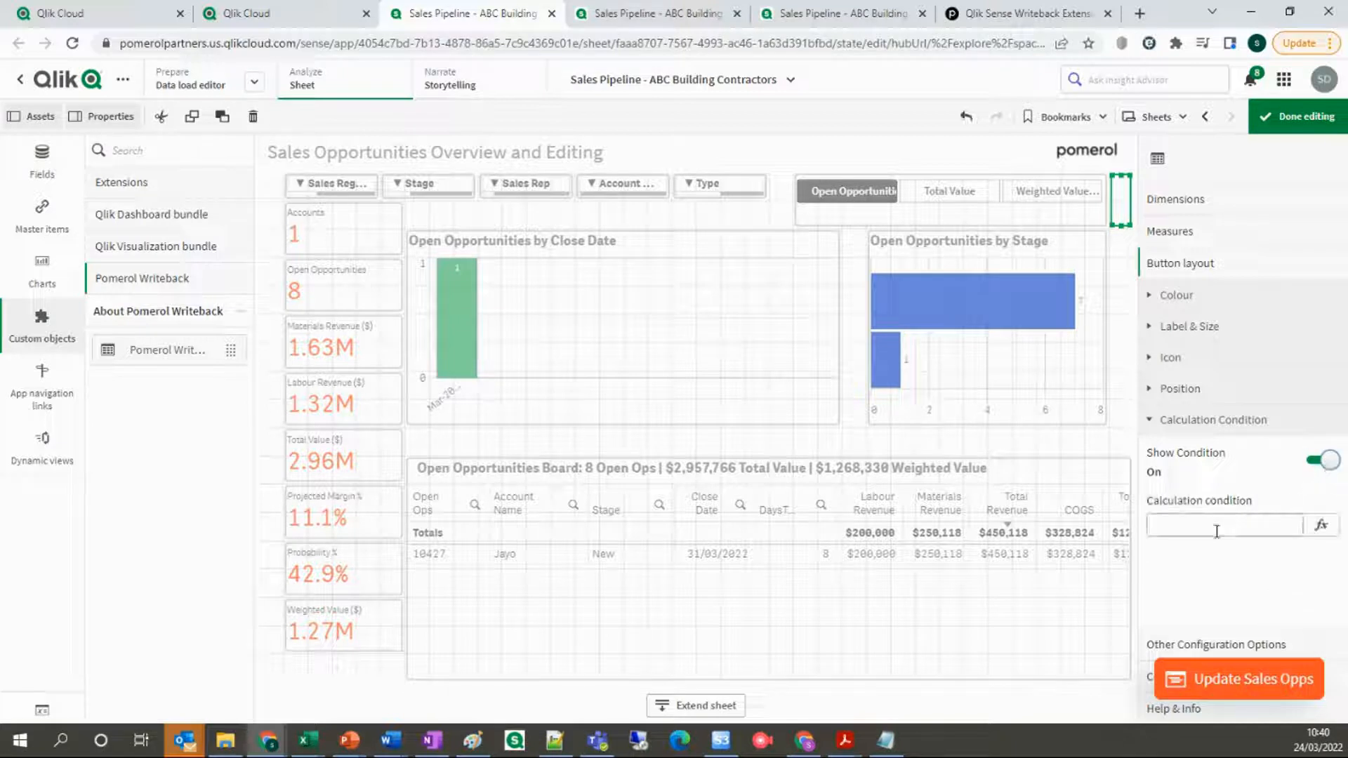
left_click(1183, 523)
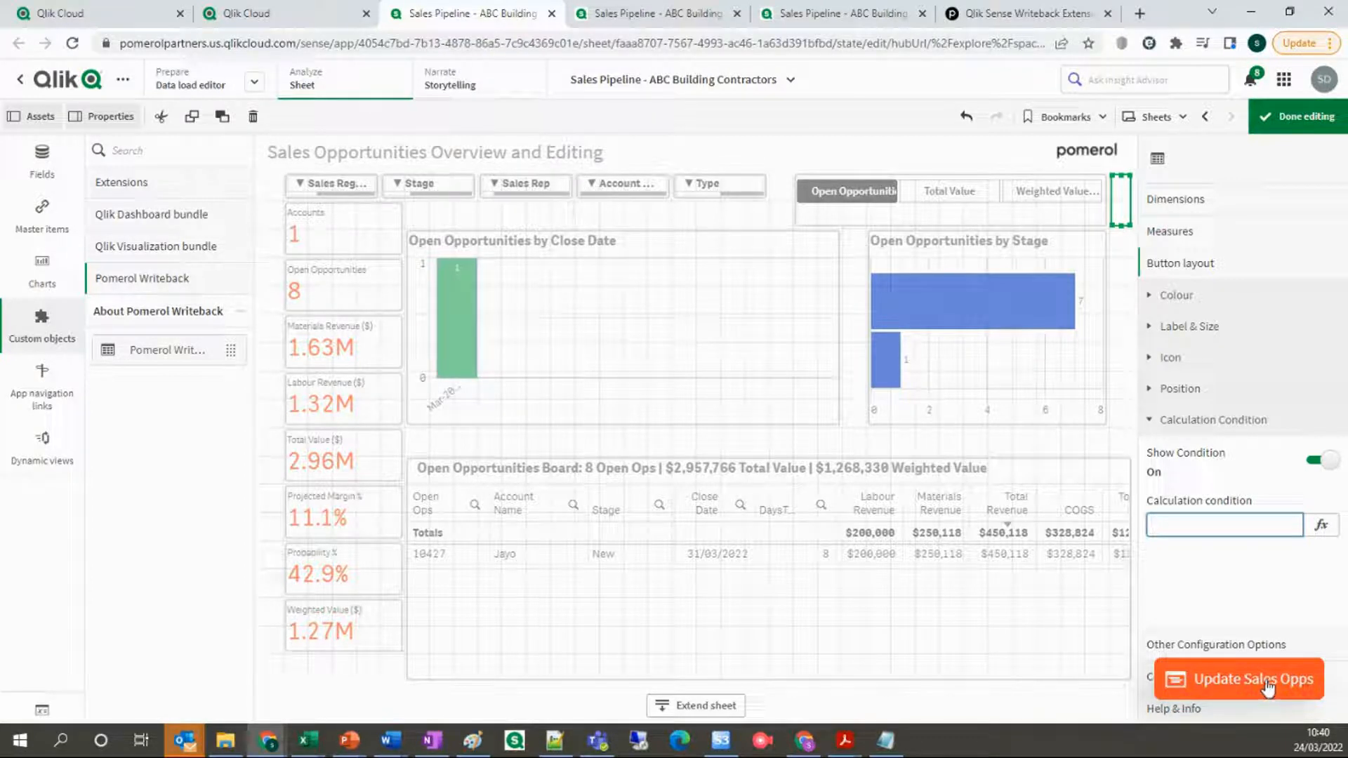
- Turn off Show Condition for the writeback button and collapse its Calculation Condition settings
left_click(1321, 460)
left_click(1215, 419)
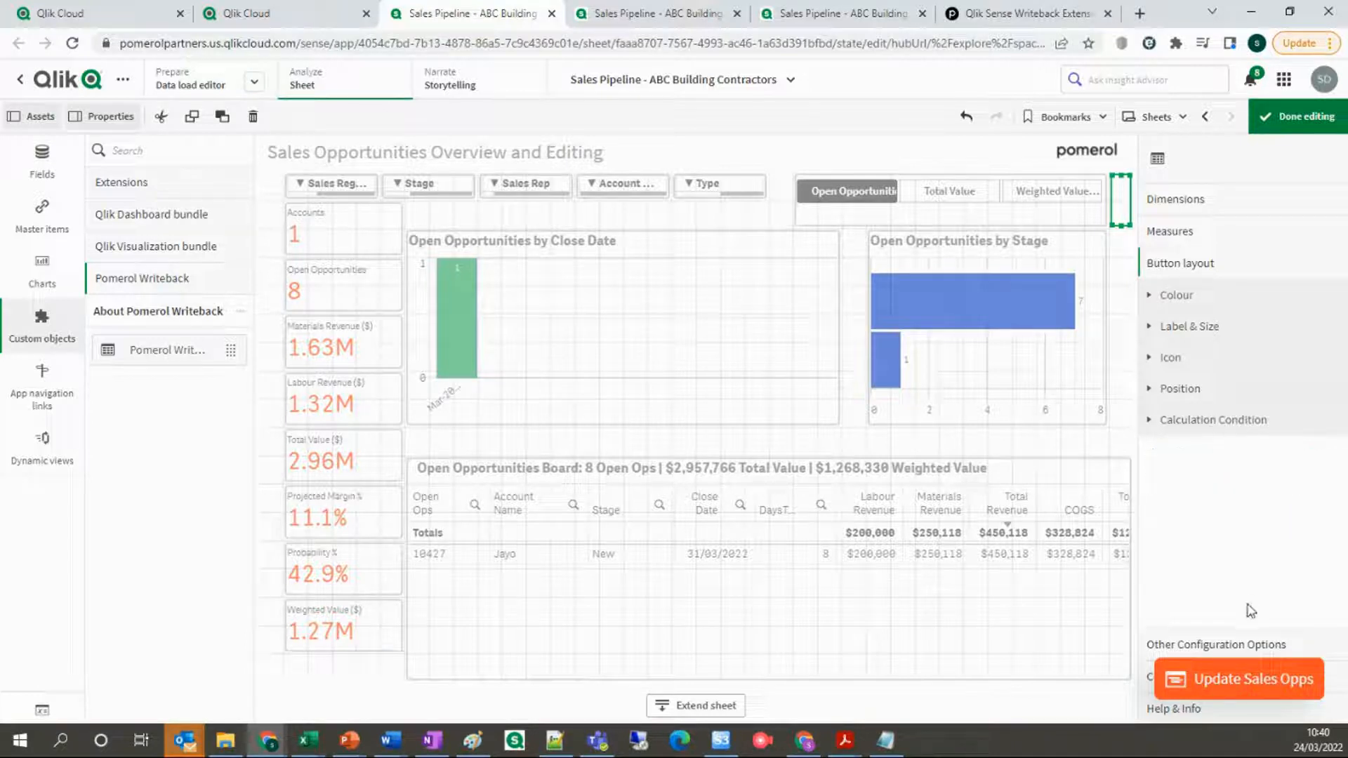
- Review the Colour and Position and Success Message settings under Other Configuration Options, including the message text, and collapse them
left_click(1298, 642)
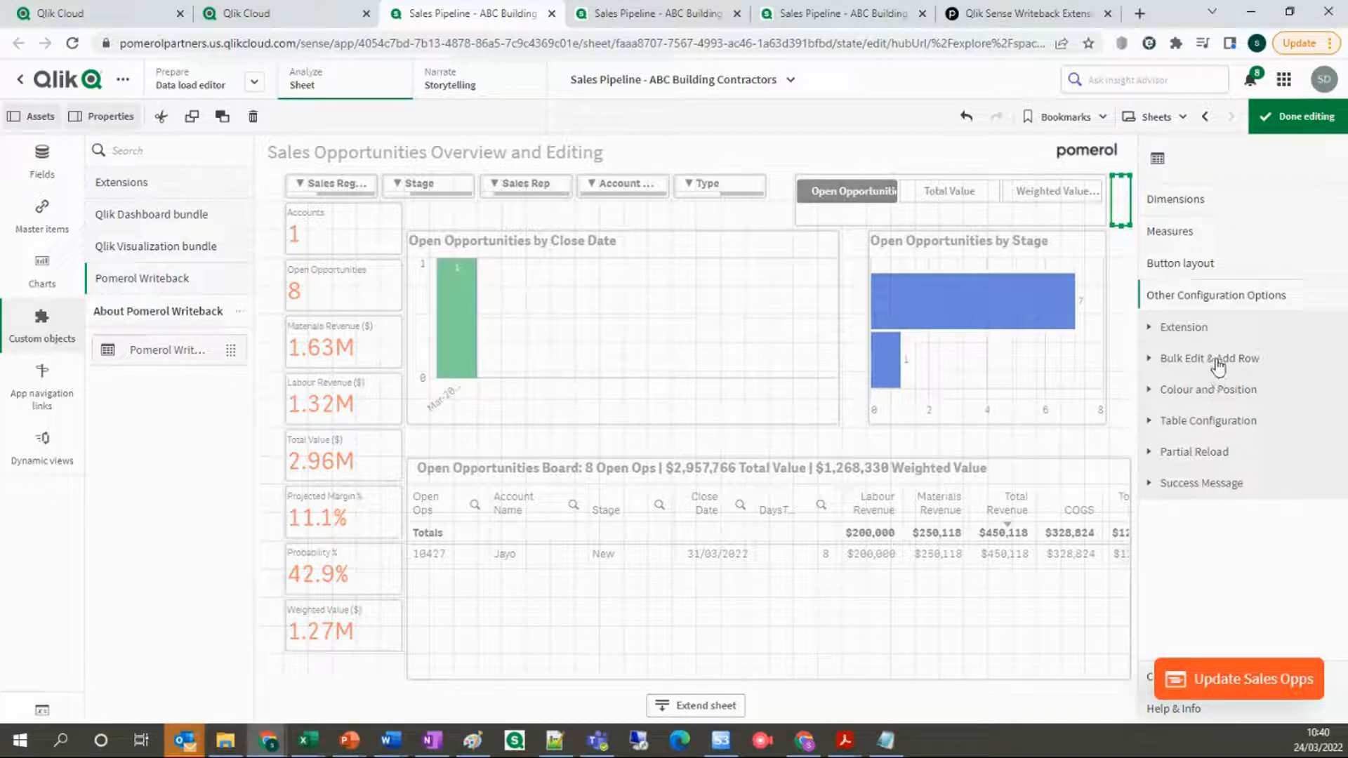
left_click(1222, 391)
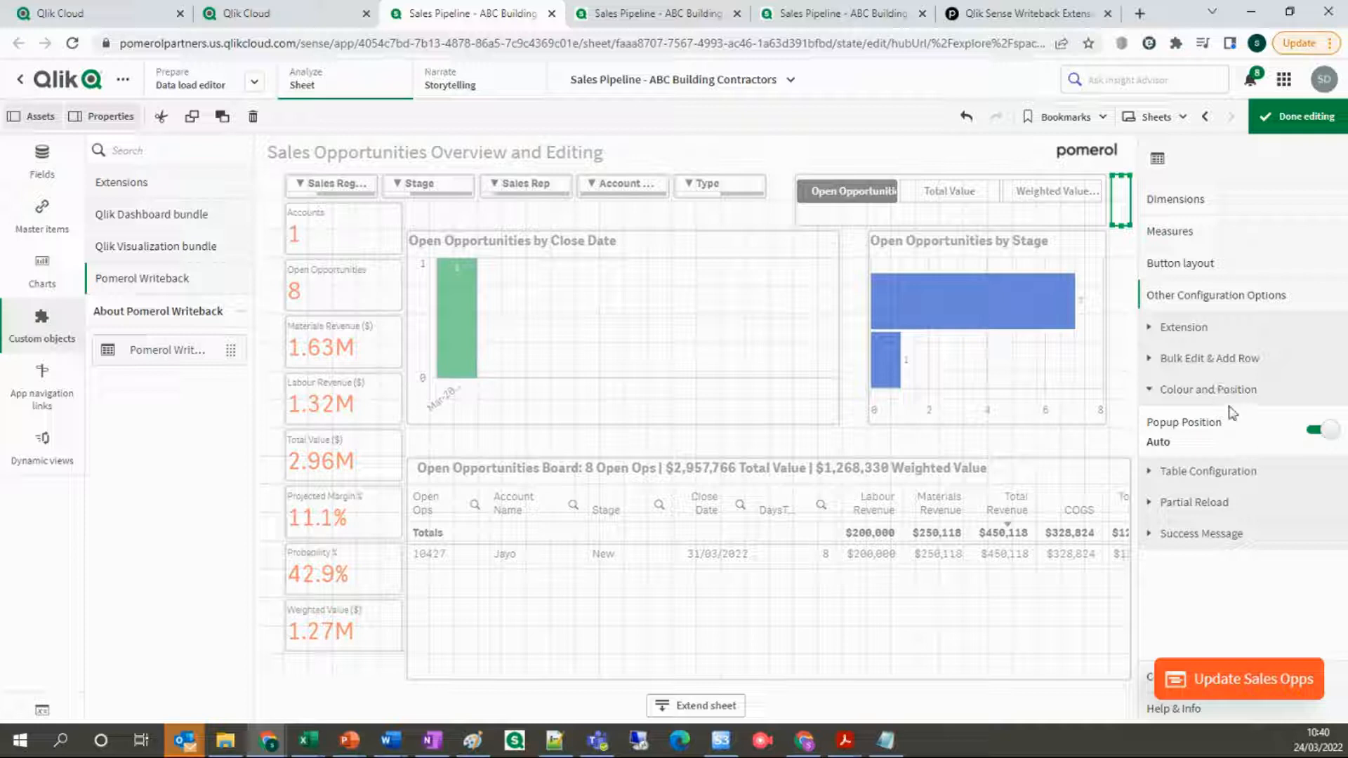
left_click(1232, 395)
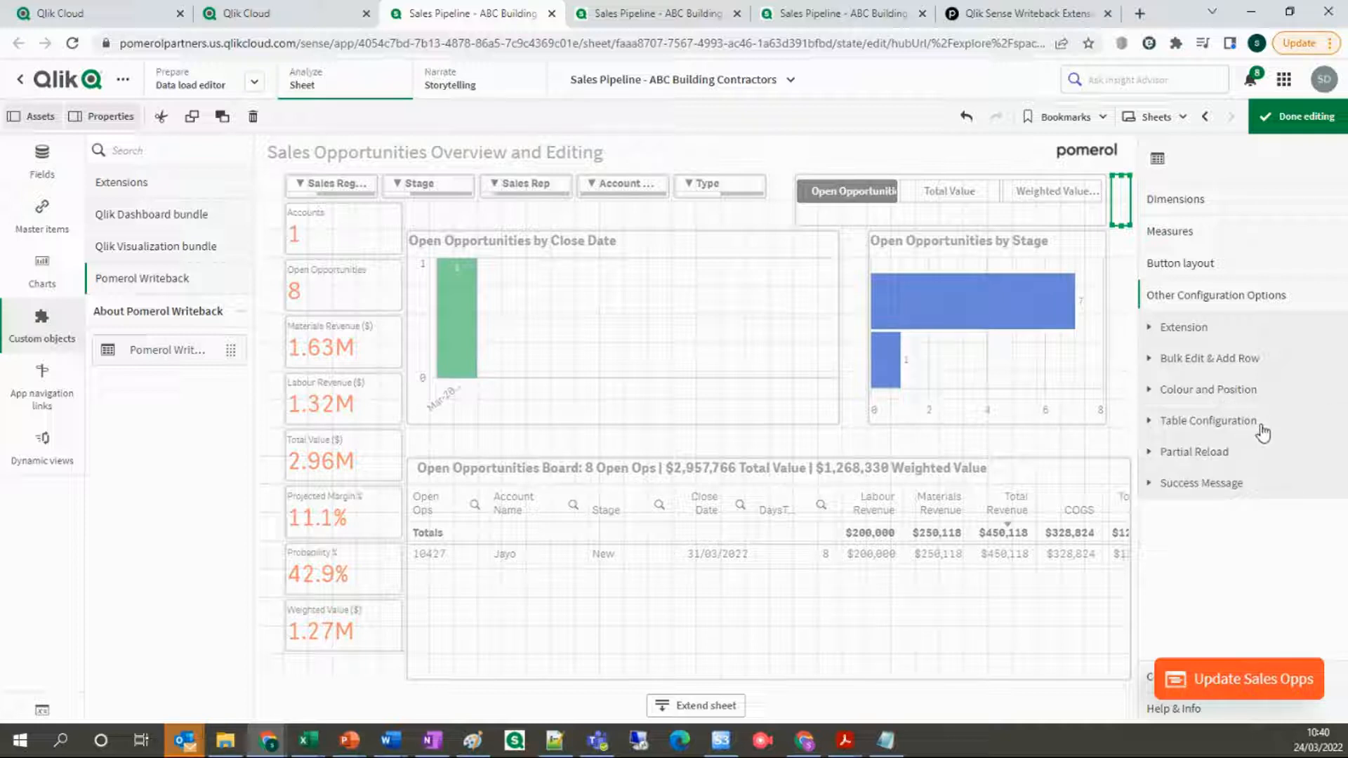
left_click(1237, 485)
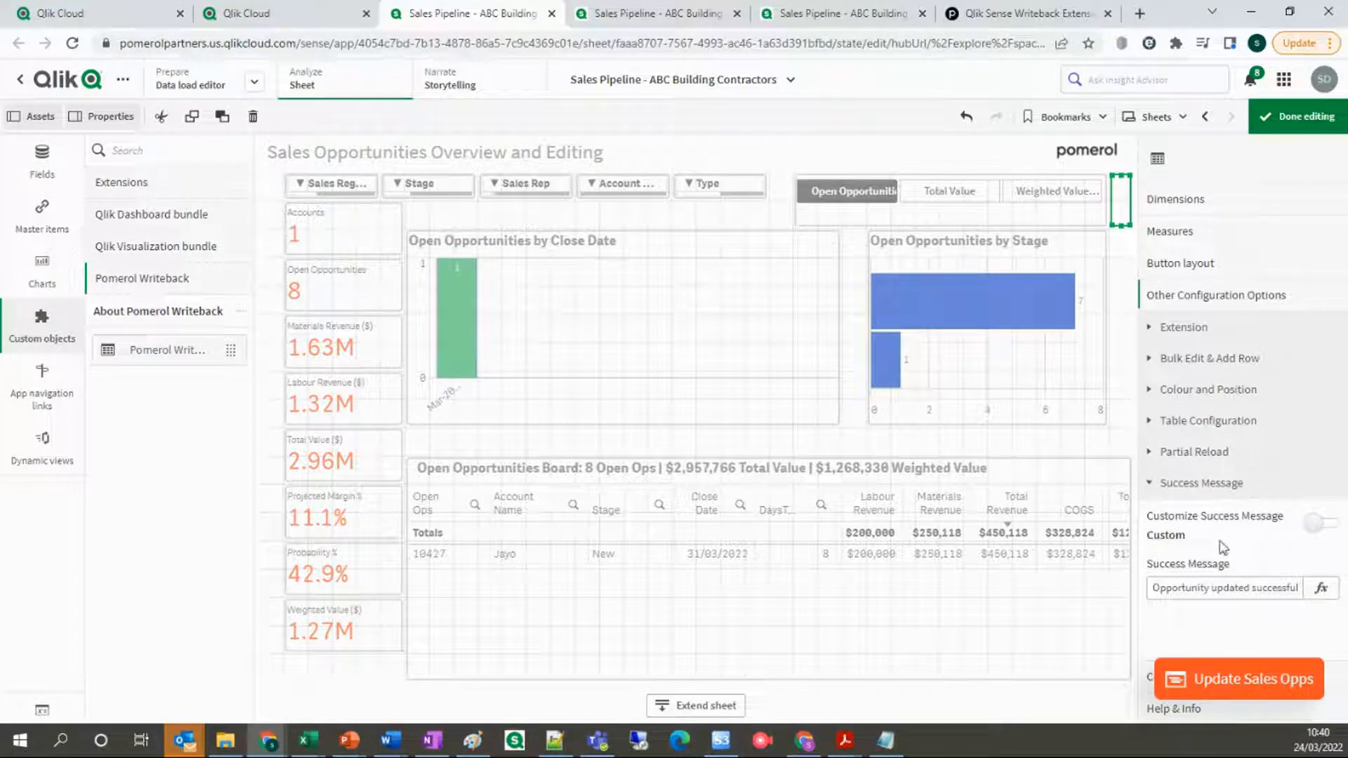
left_click_drag(1155, 587, 1300, 577)
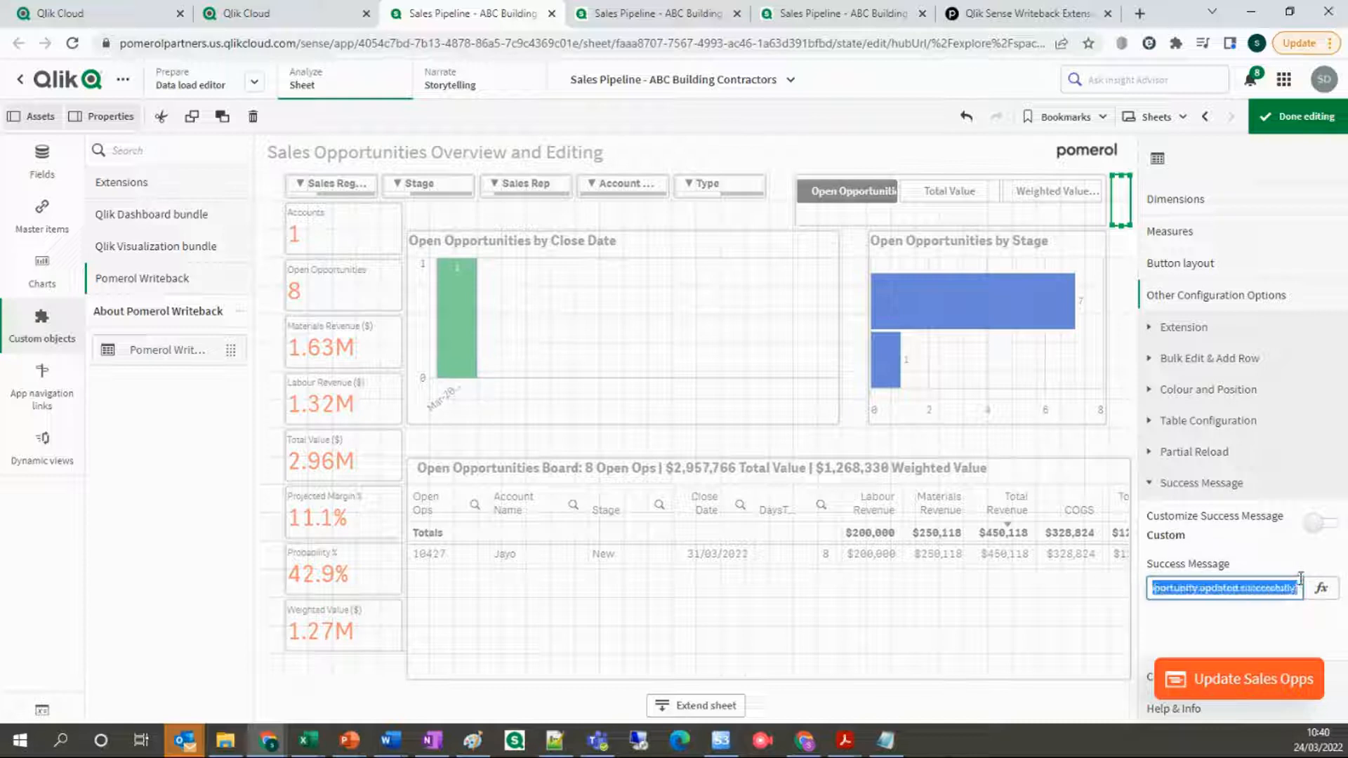
left_click(1218, 483)
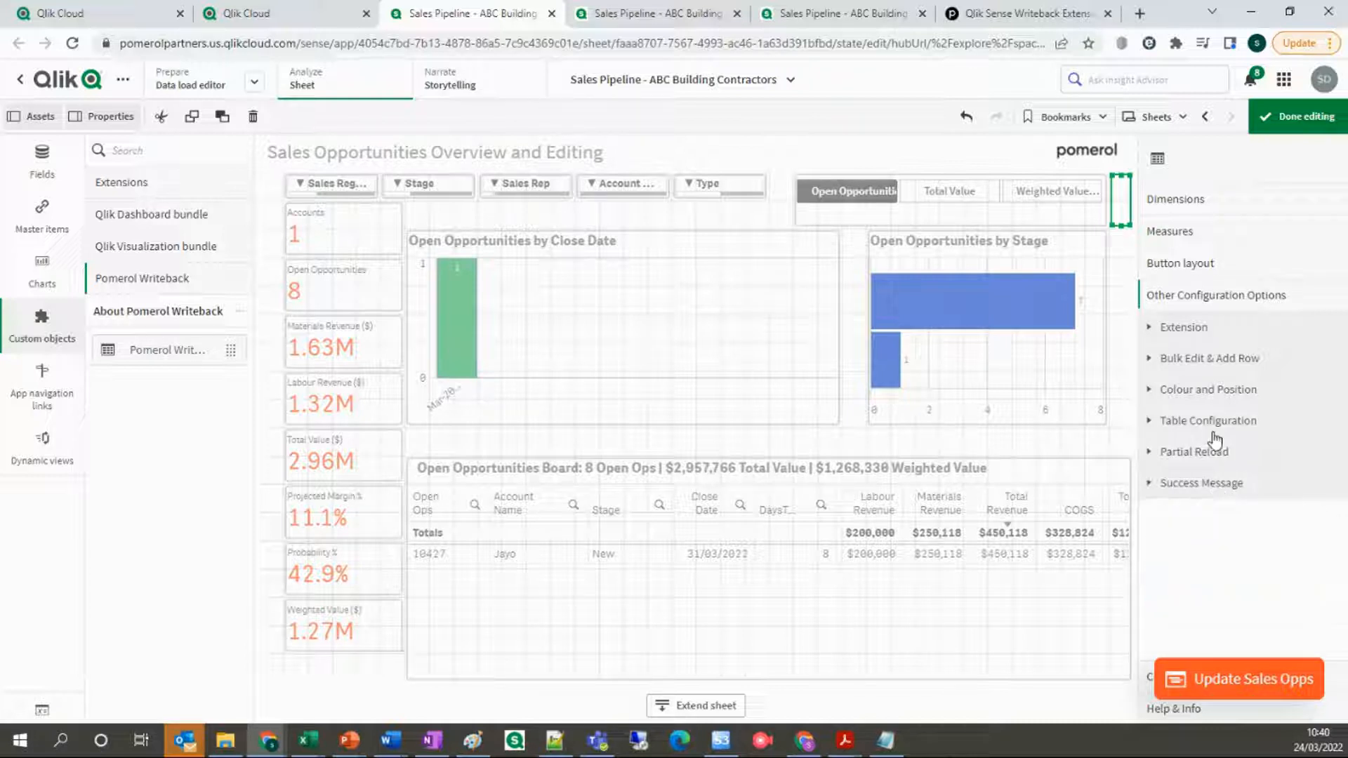
- Try the Inline extension type for the writeback object, return it to Popup and collapse the Extension settings
left_click(1207, 341)
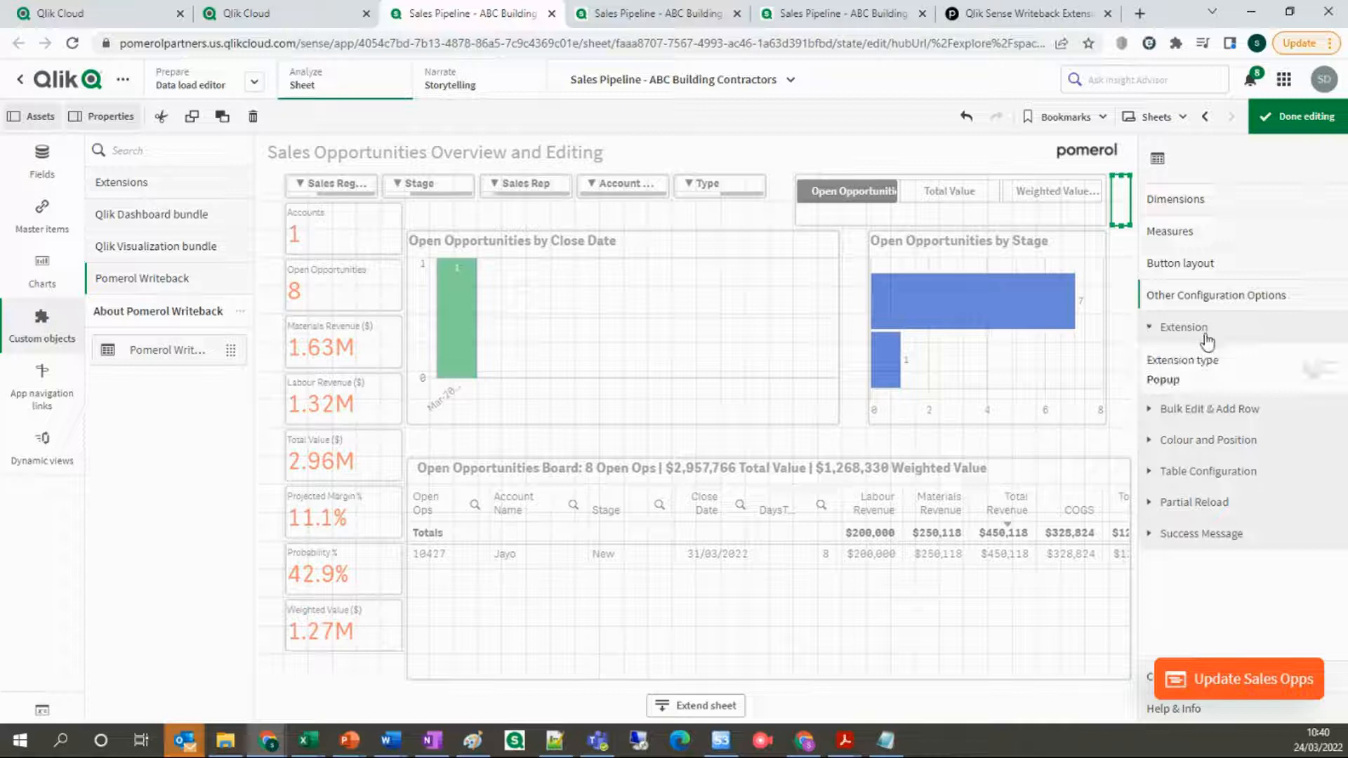
left_click(1206, 335)
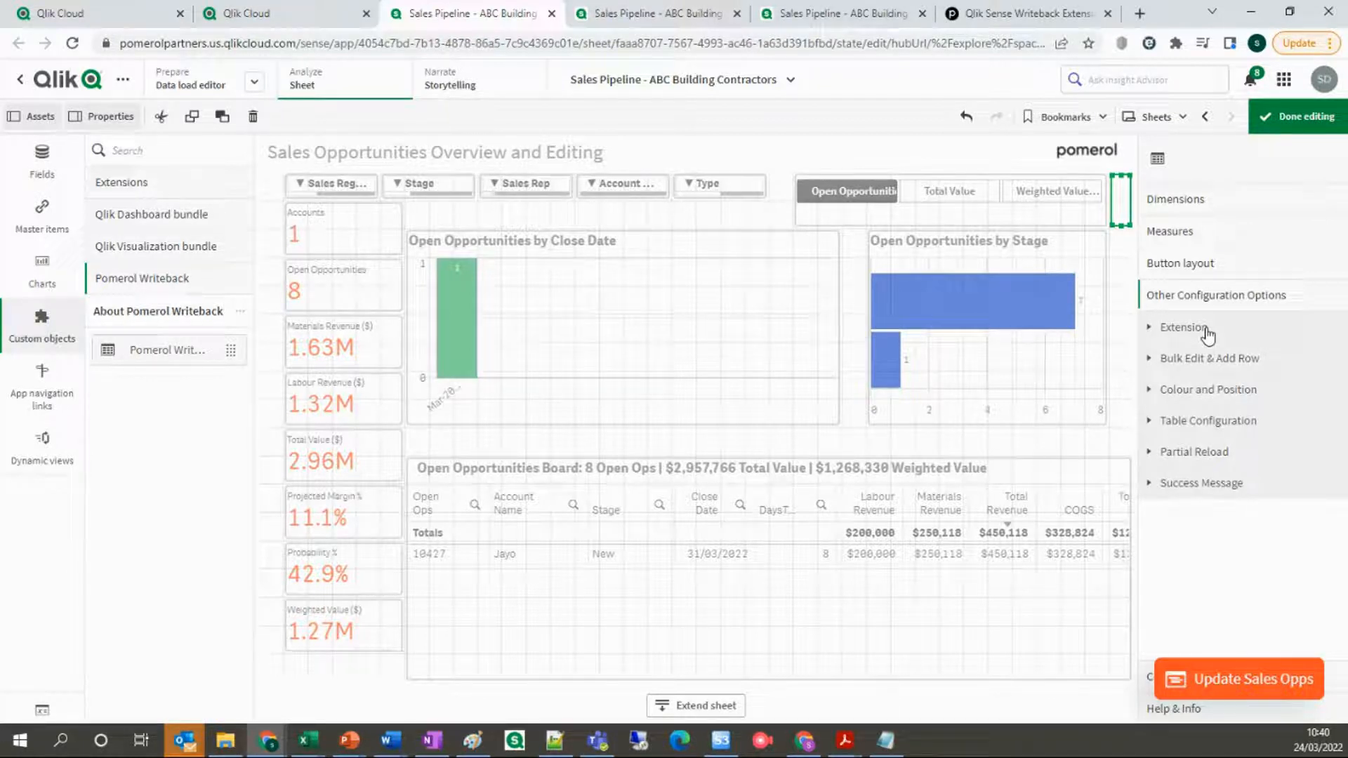
left_click(1207, 335)
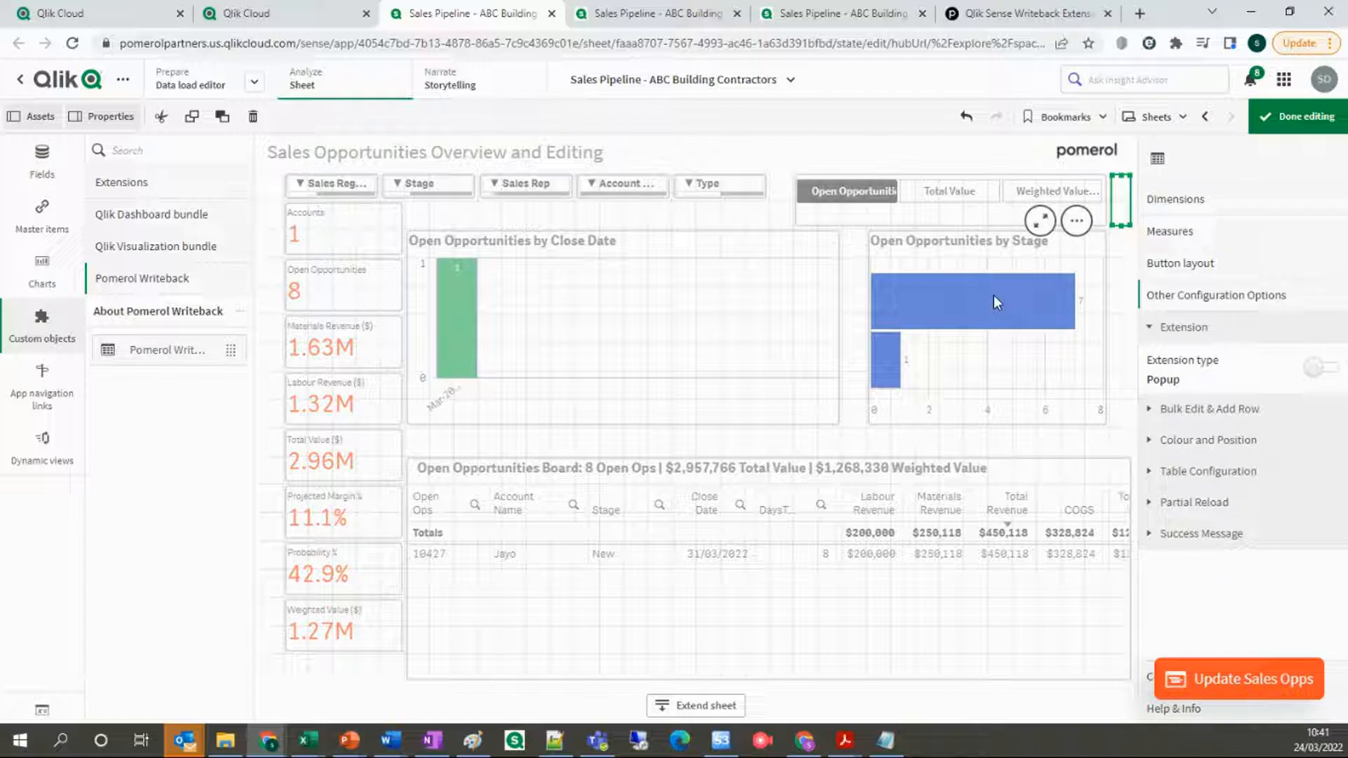
left_click(1326, 369)
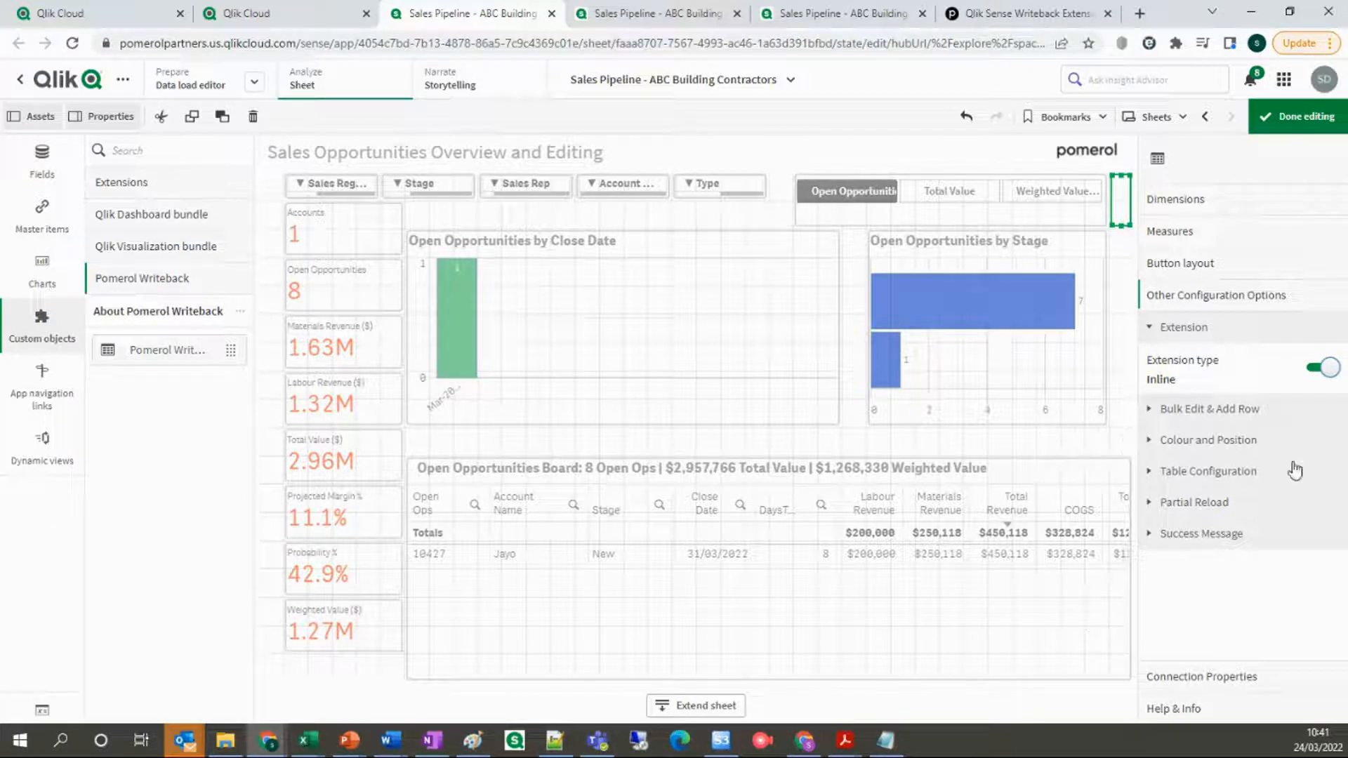
left_click(1312, 373)
left_click(1195, 333)
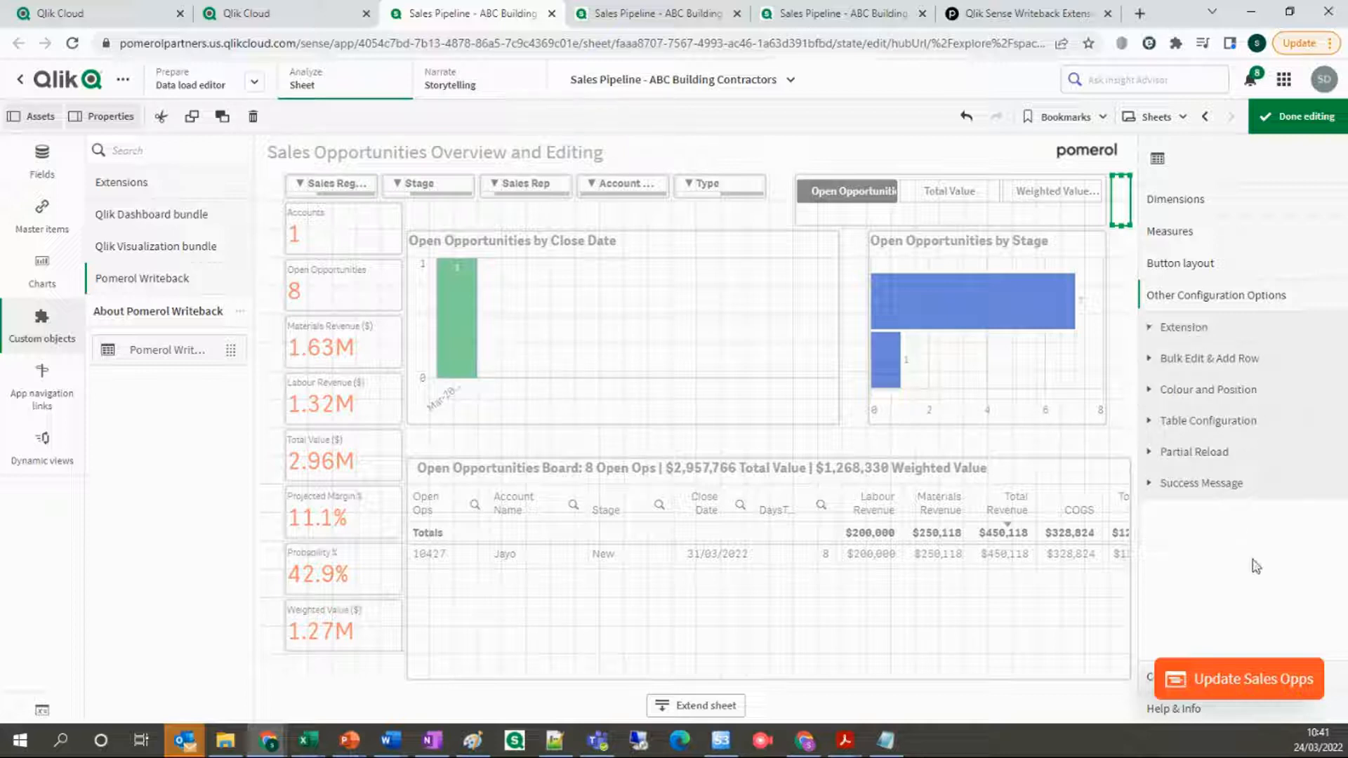
- Open Connection Properties and switch Overwrite Credentials and Use Snowflake Database on and back off to view their fields
left_click(1337, 678)
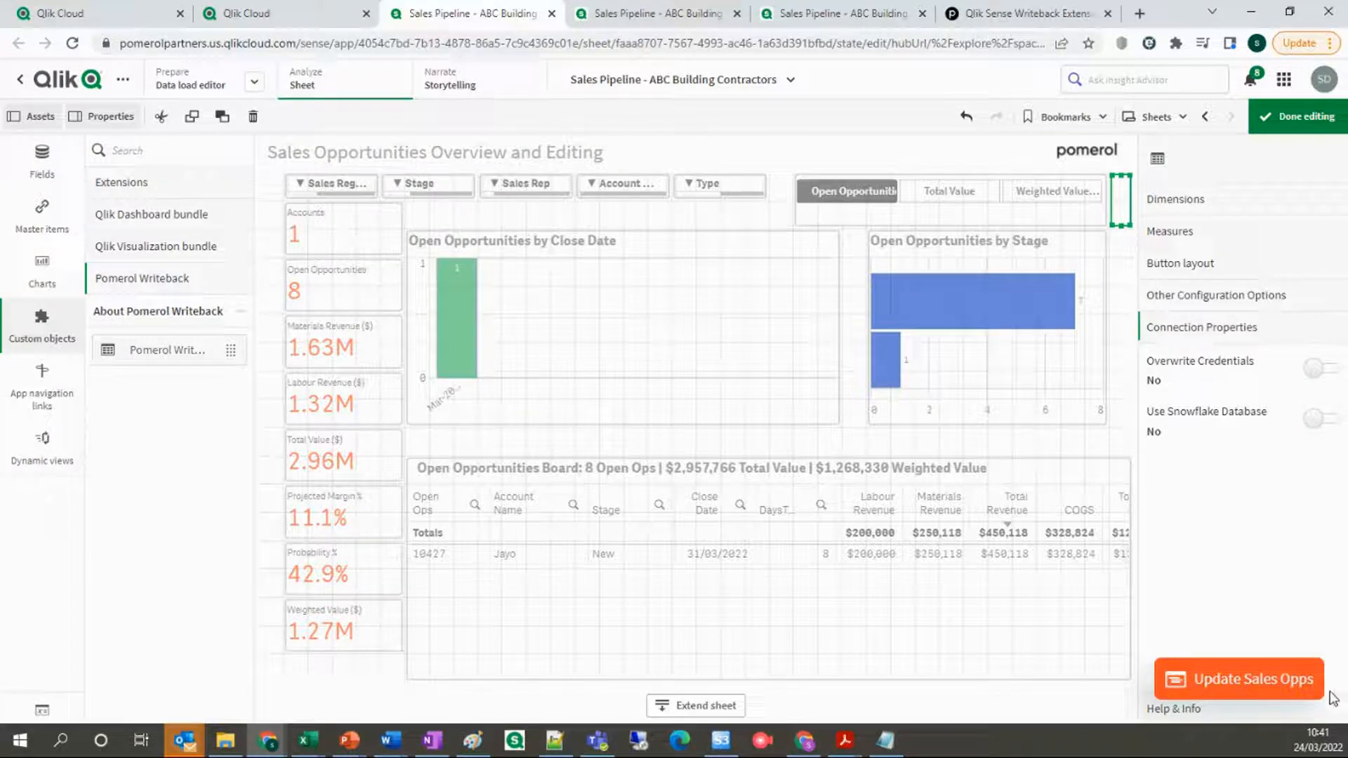
left_click(1334, 370)
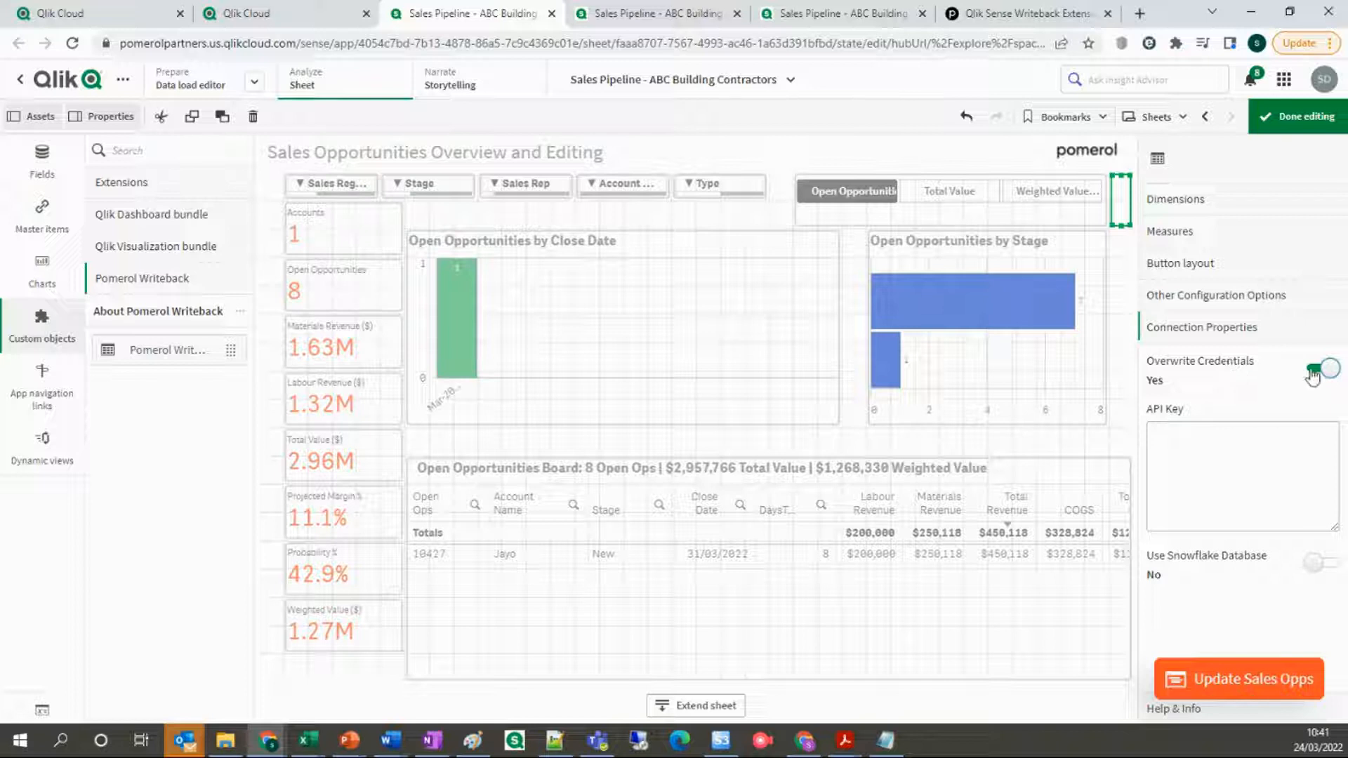
left_click(1312, 372)
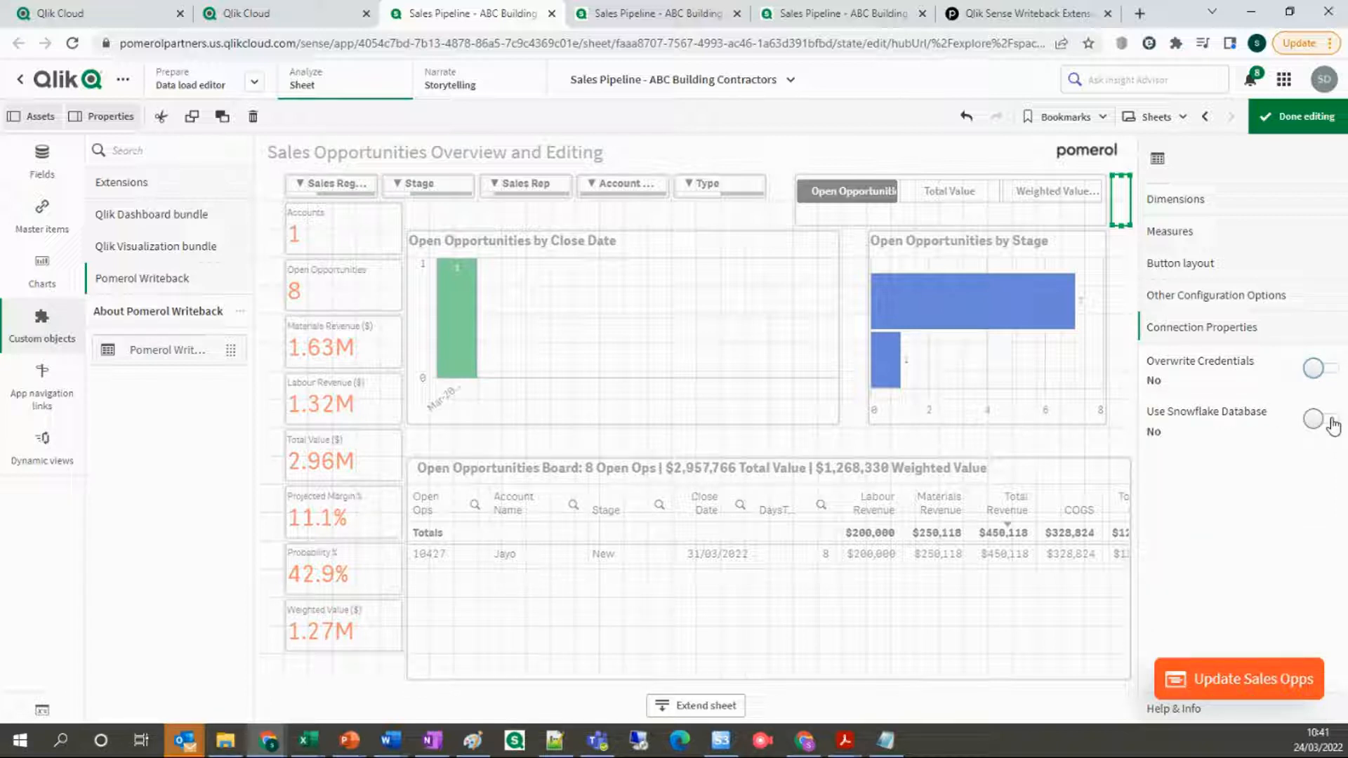
left_click(1330, 421)
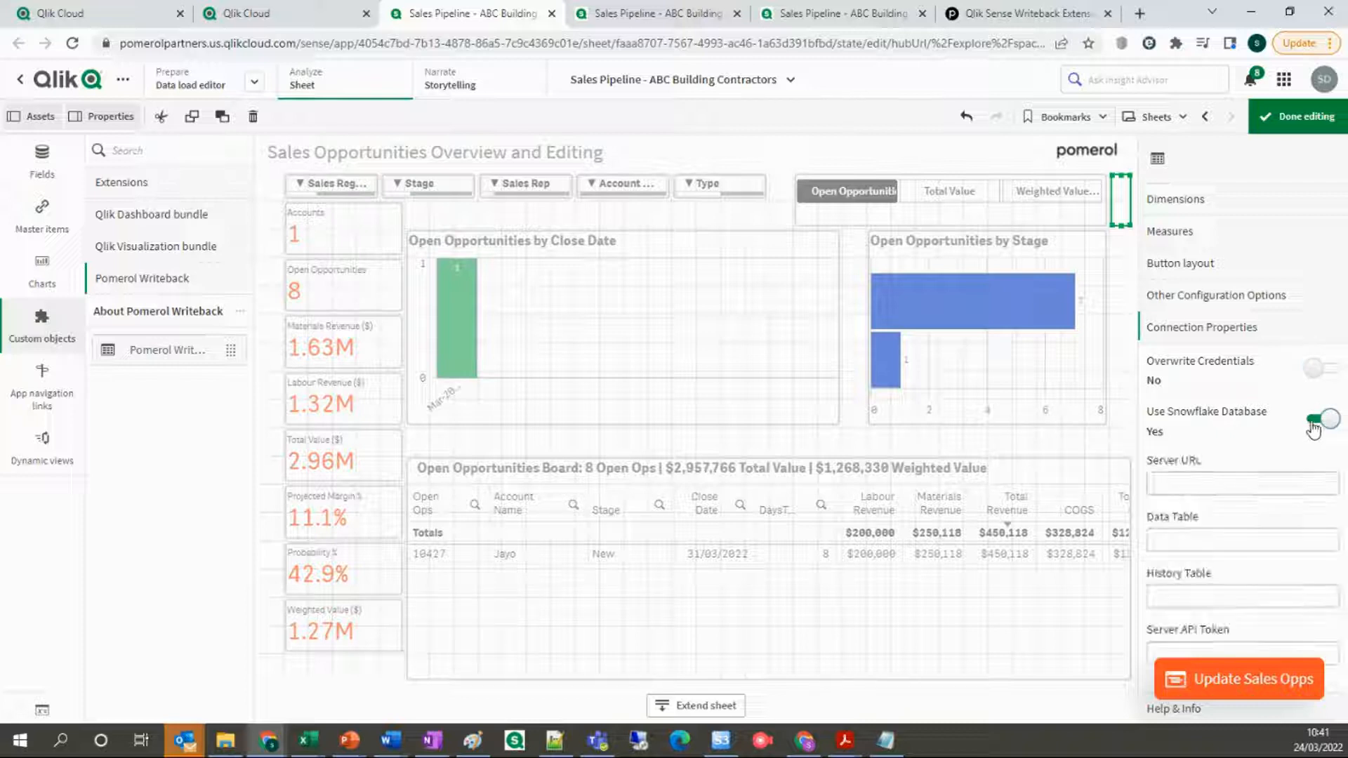
left_click(1314, 423)
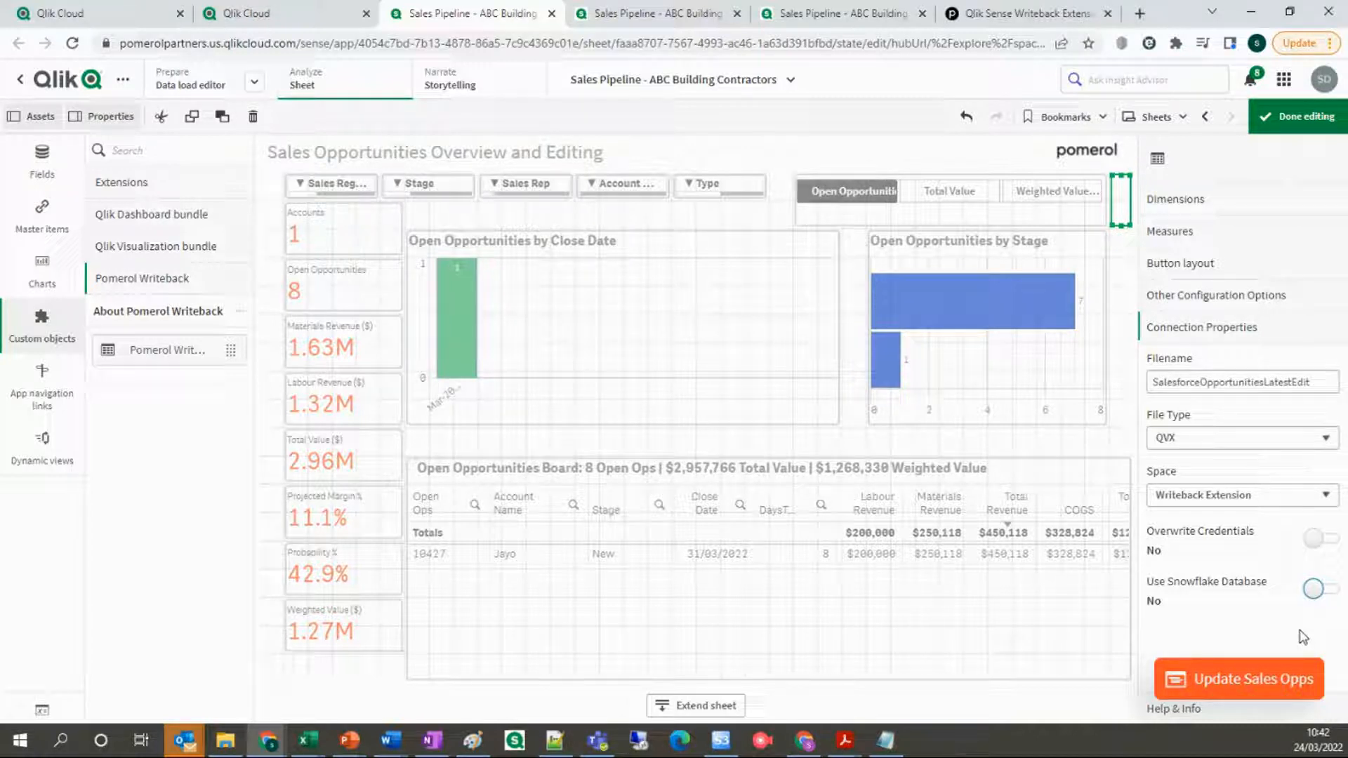
- Enable Overwrite Credentials to examine the empty API Key field and disable it again
left_click(1329, 539)
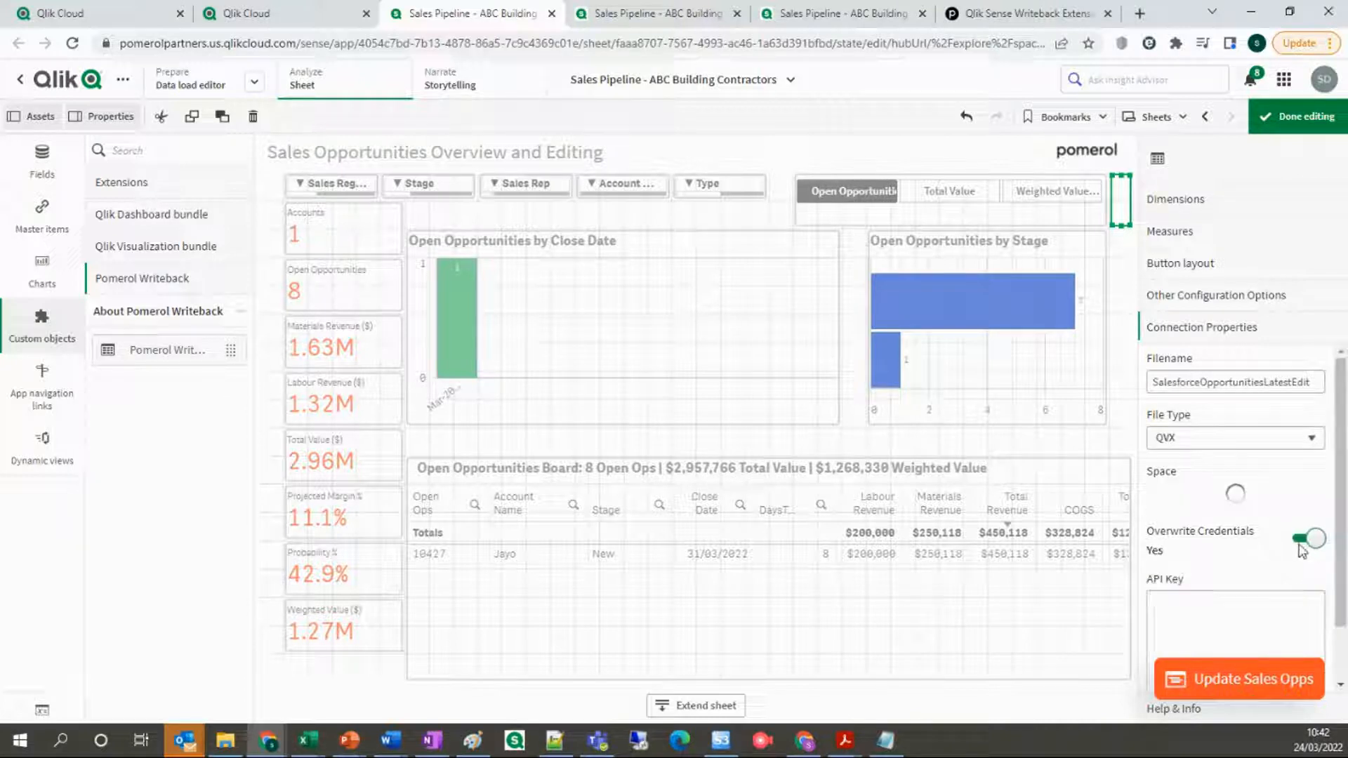
scroll(1288, 554, "down", 1)
scroll(1288, 554, "down", 2)
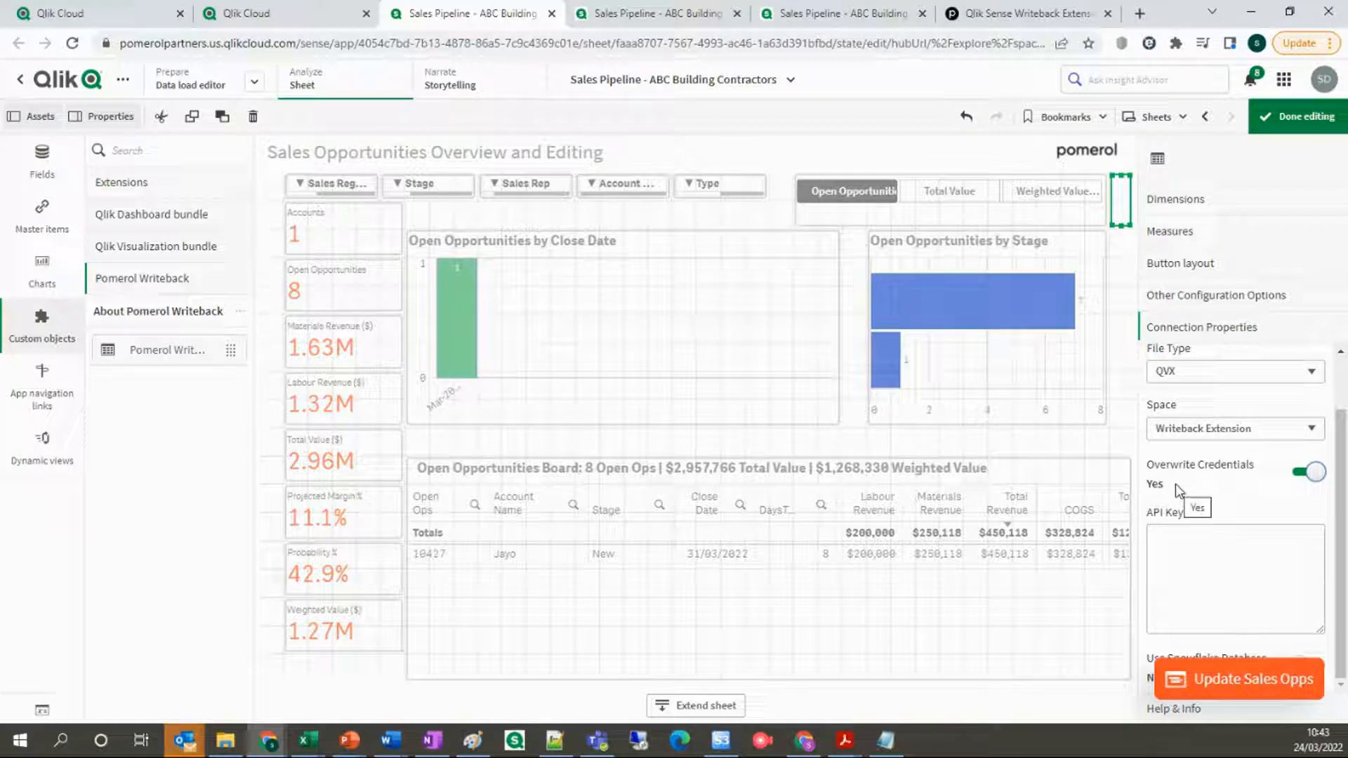
left_click(1180, 543)
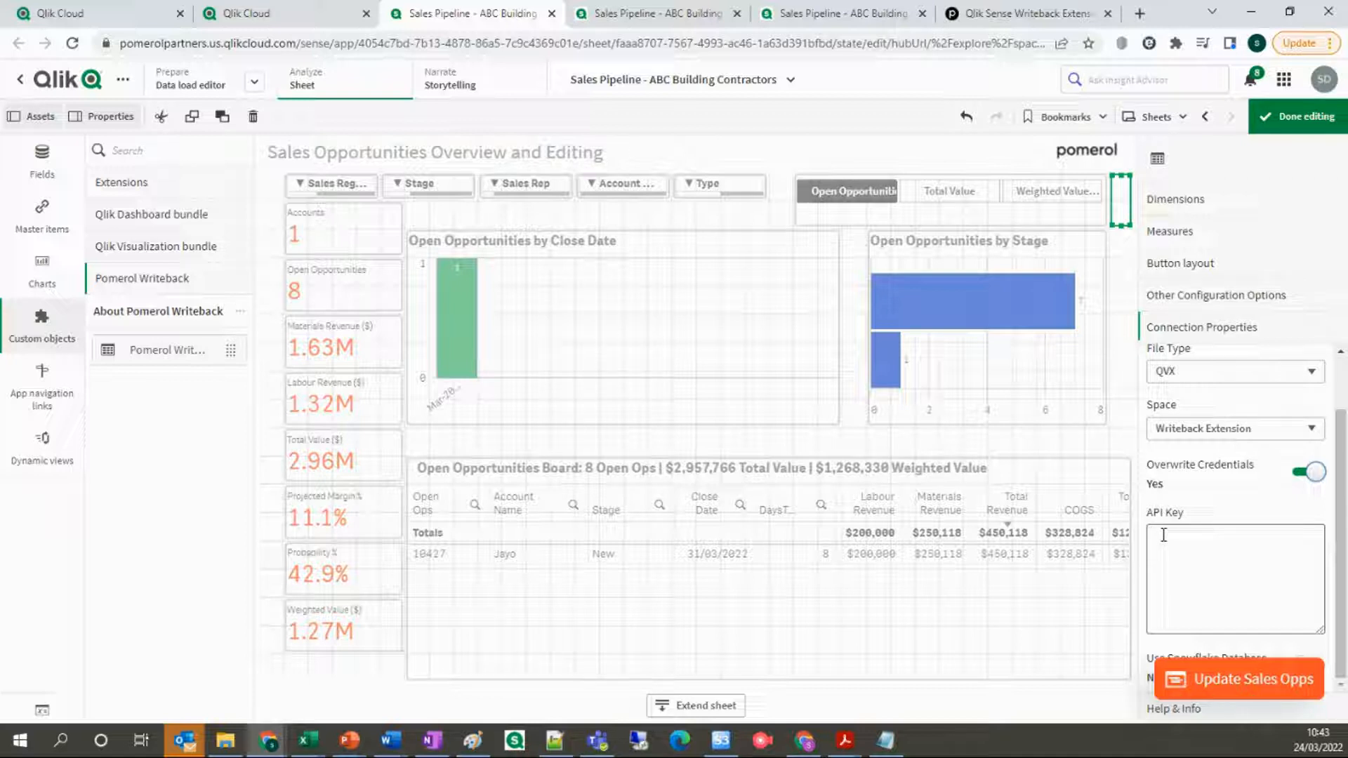
left_click(1163, 535)
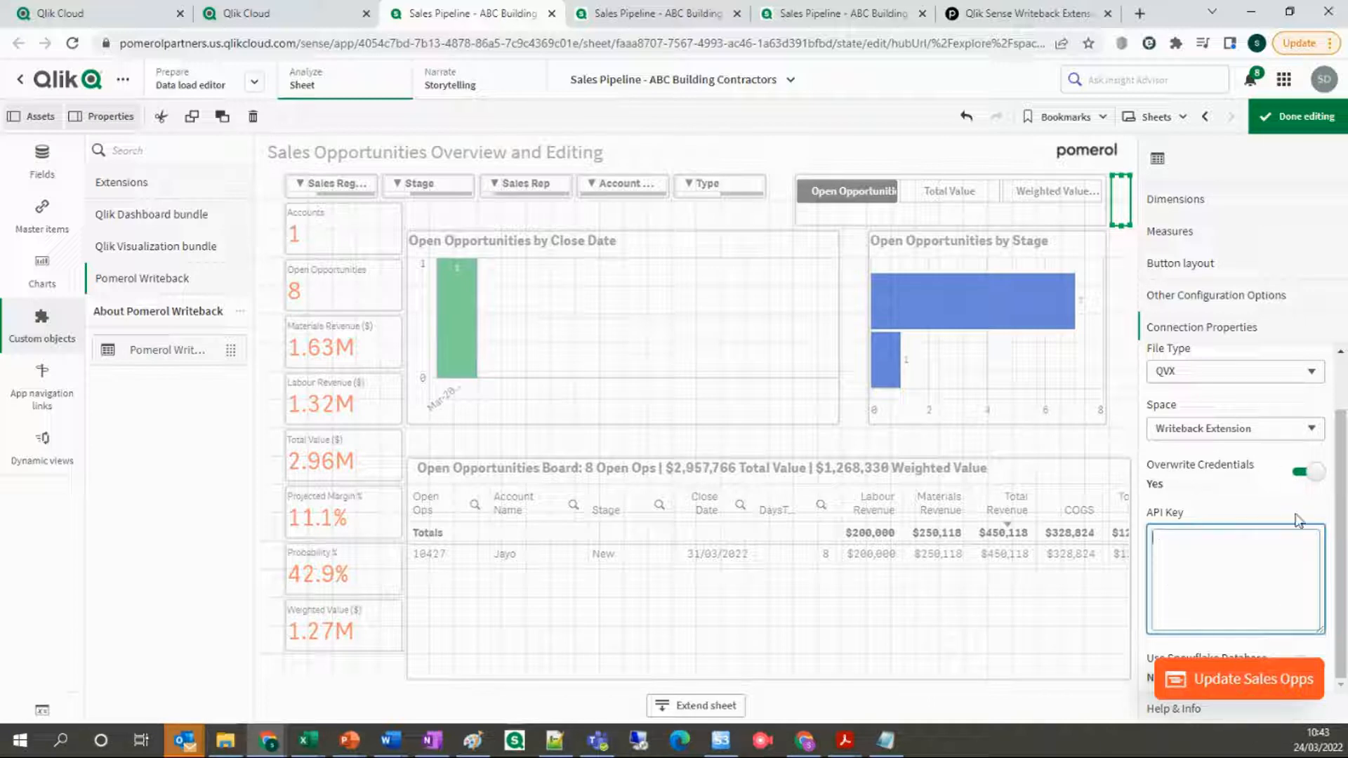
left_click(1298, 472)
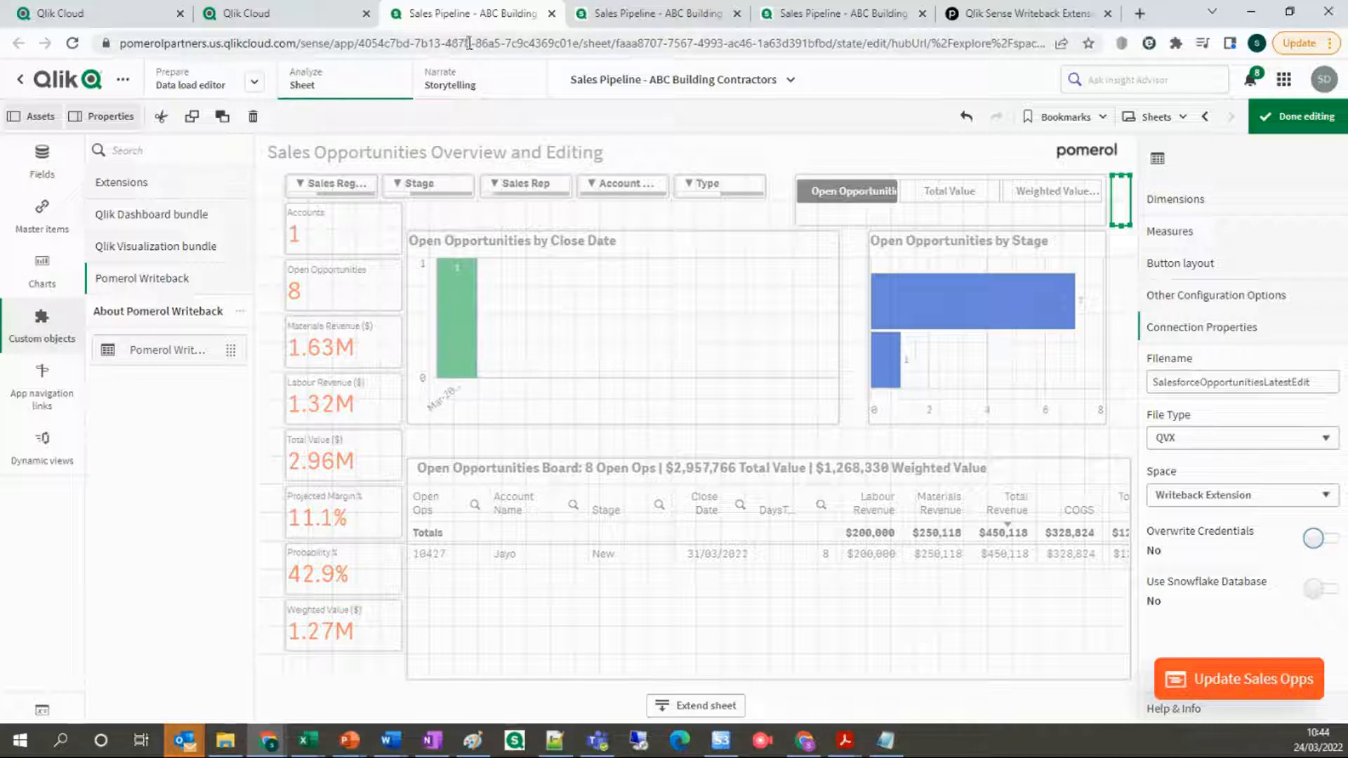
- Check the space name in the catalog, and select QVX as the file type and Writeback Extension as the space
left_click(119, 14)
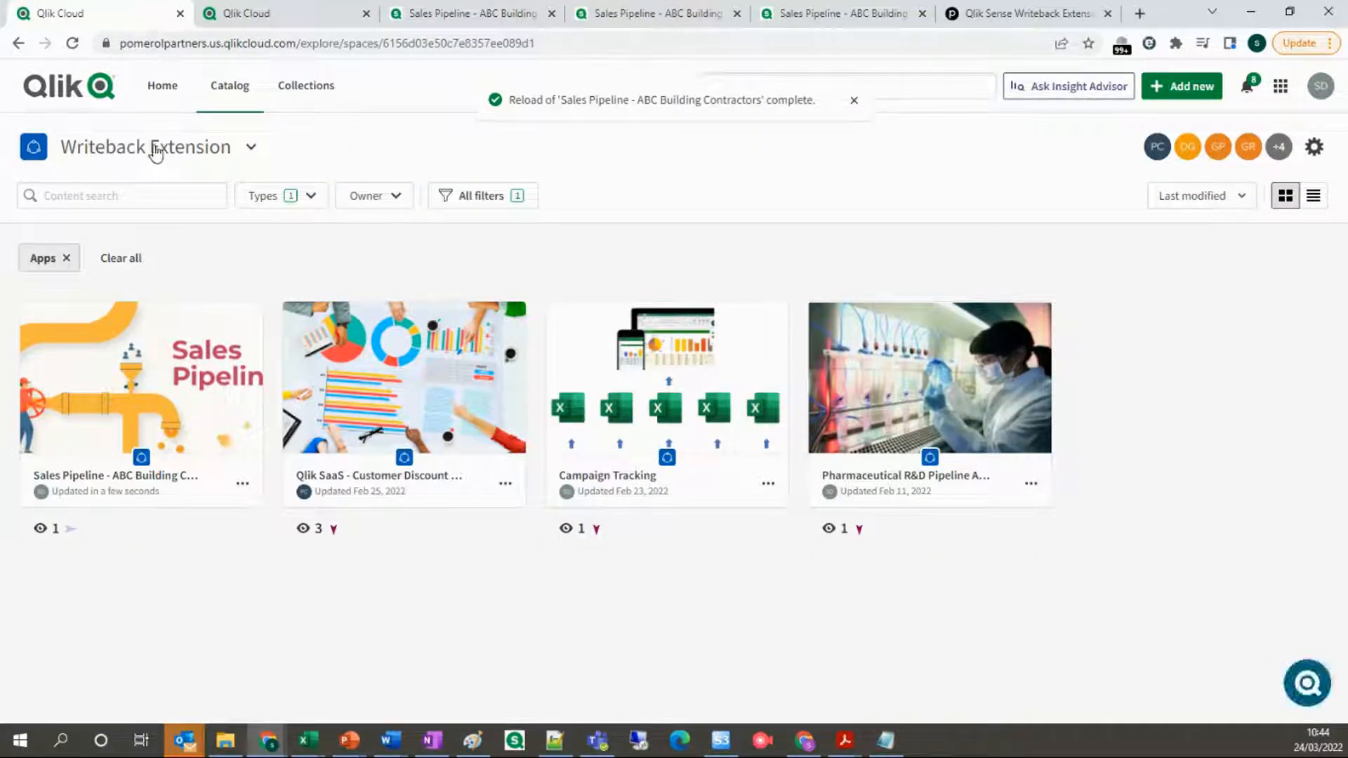
left_click(453, 14)
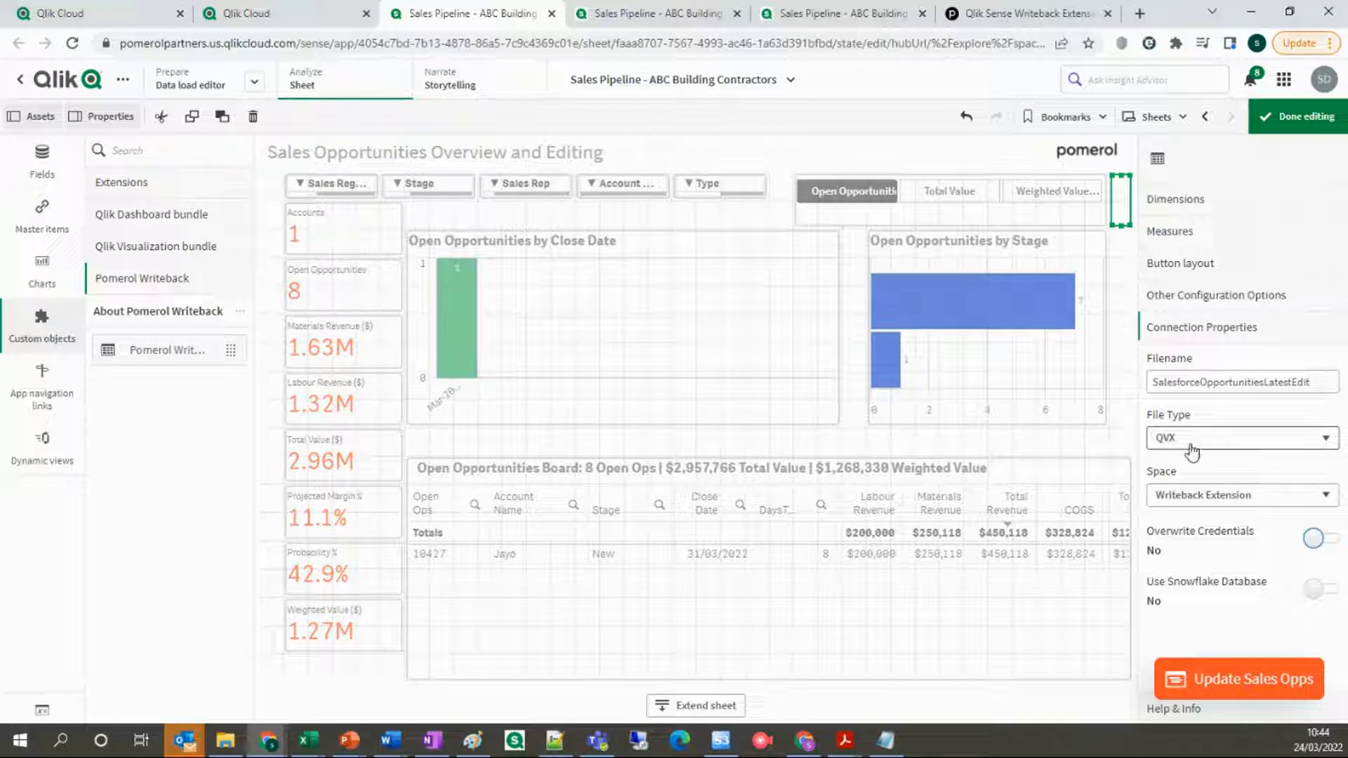
left_click(1216, 441)
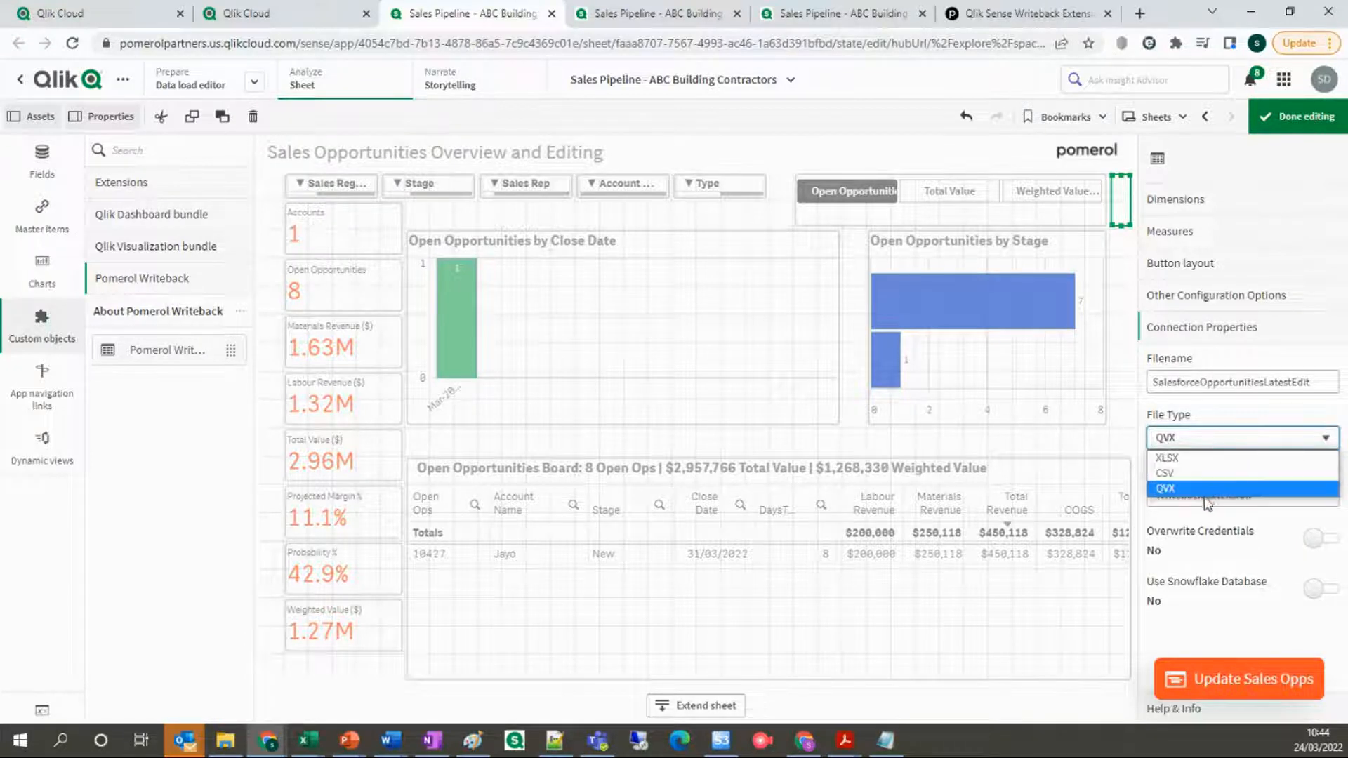
left_click(1205, 489)
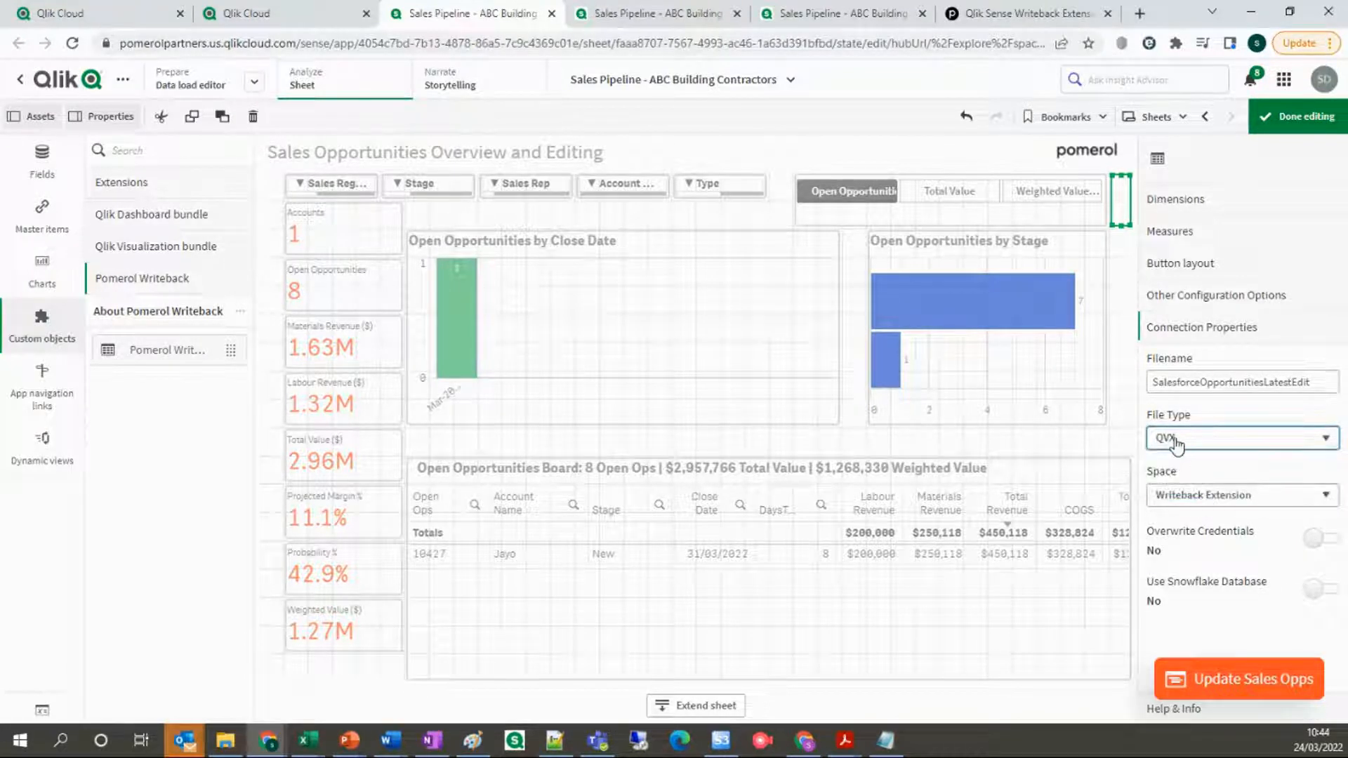
left_click(1235, 495)
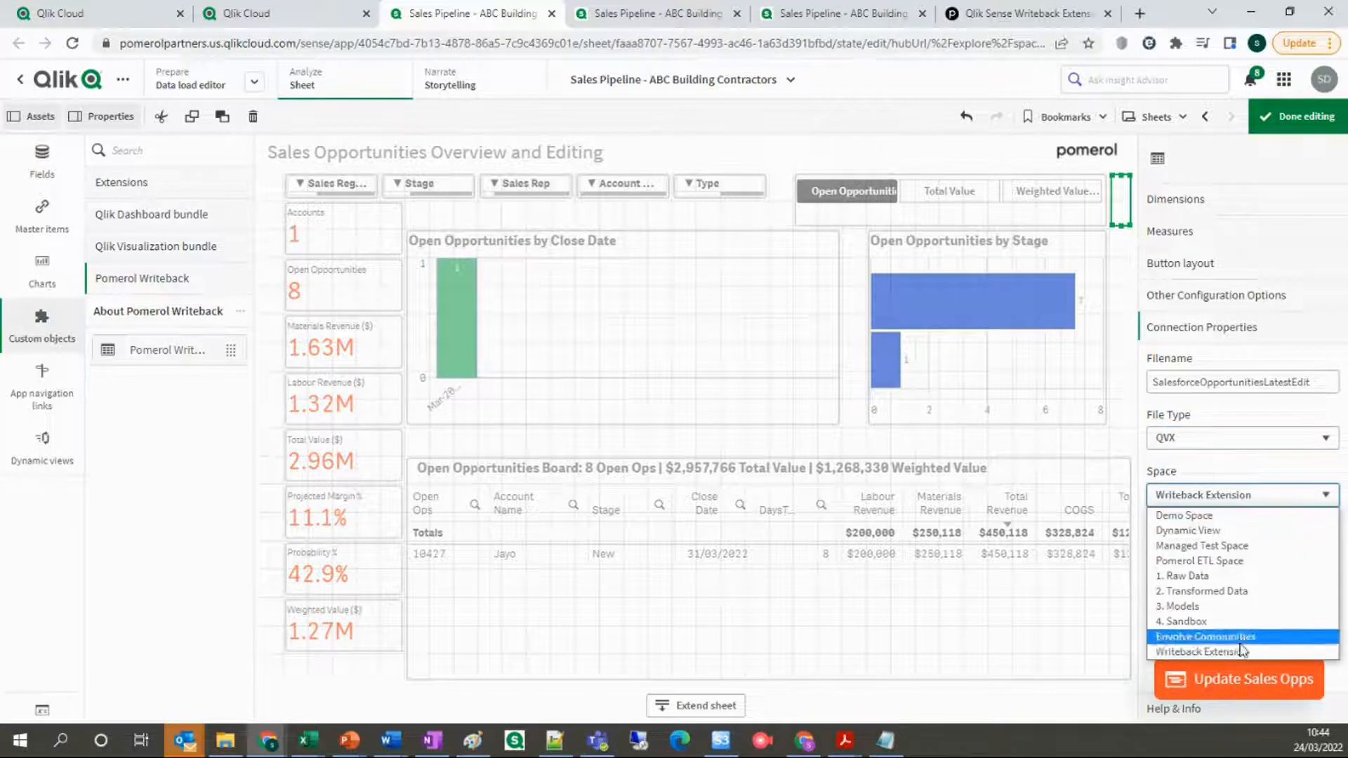
left_click(1237, 652)
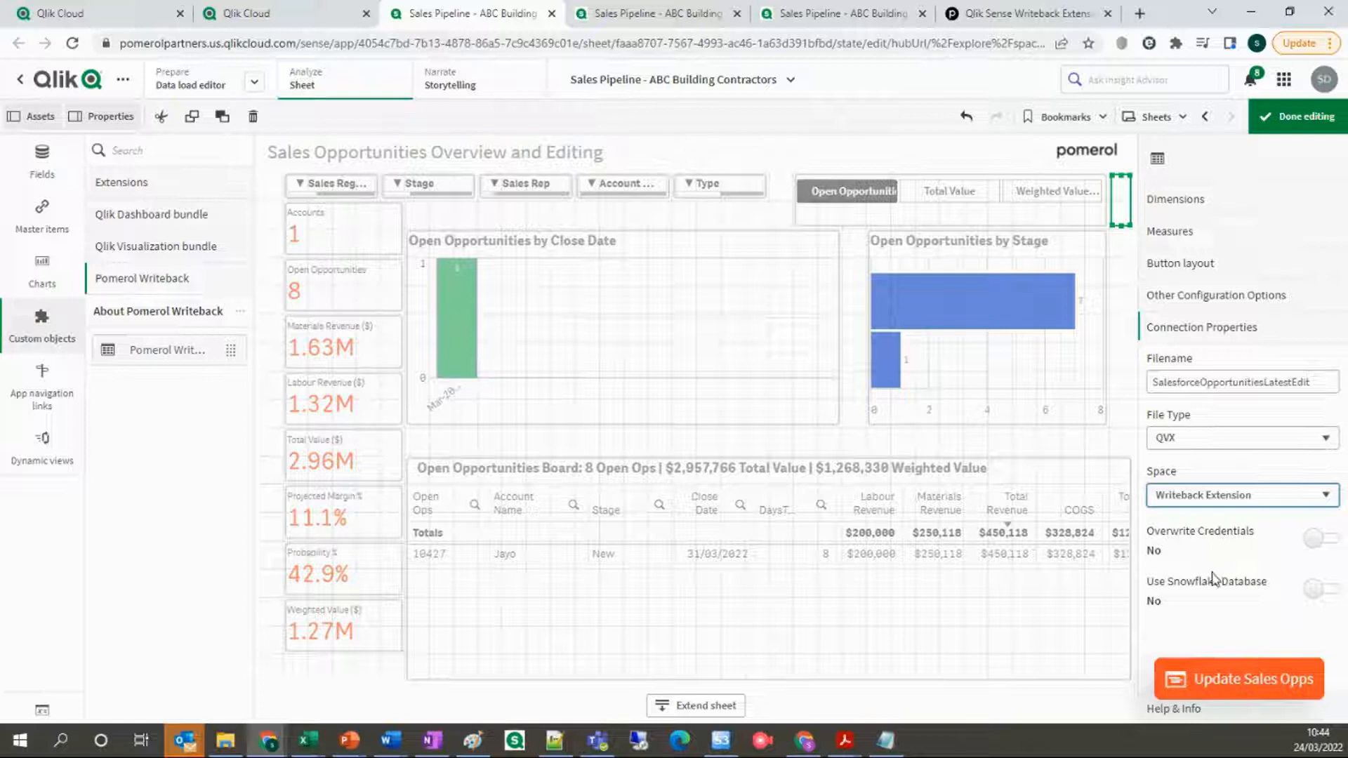
- Finish editing the sheet and save opportunity 10427 with its probability set to 40 in the writeback table
left_click(1297, 116)
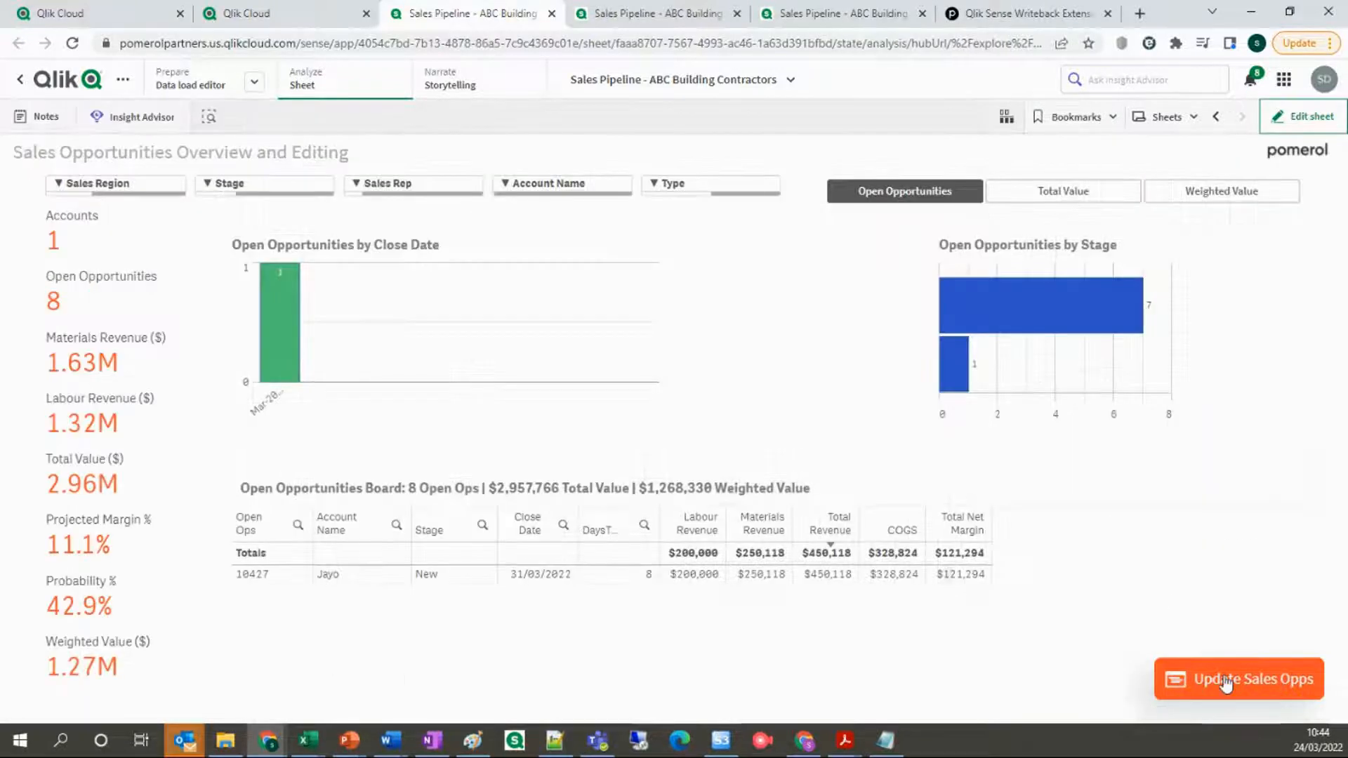
left_click(1244, 693)
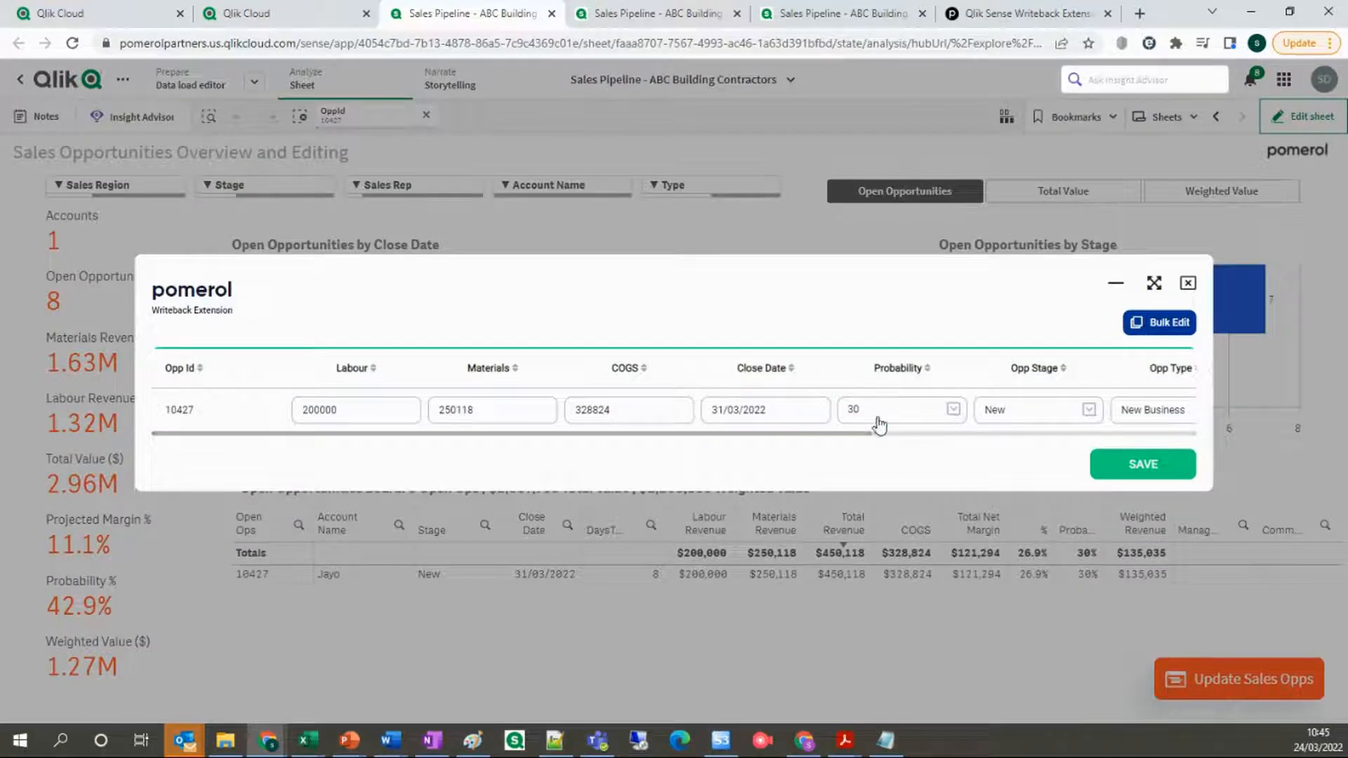
left_click(890, 417)
left_click(868, 602)
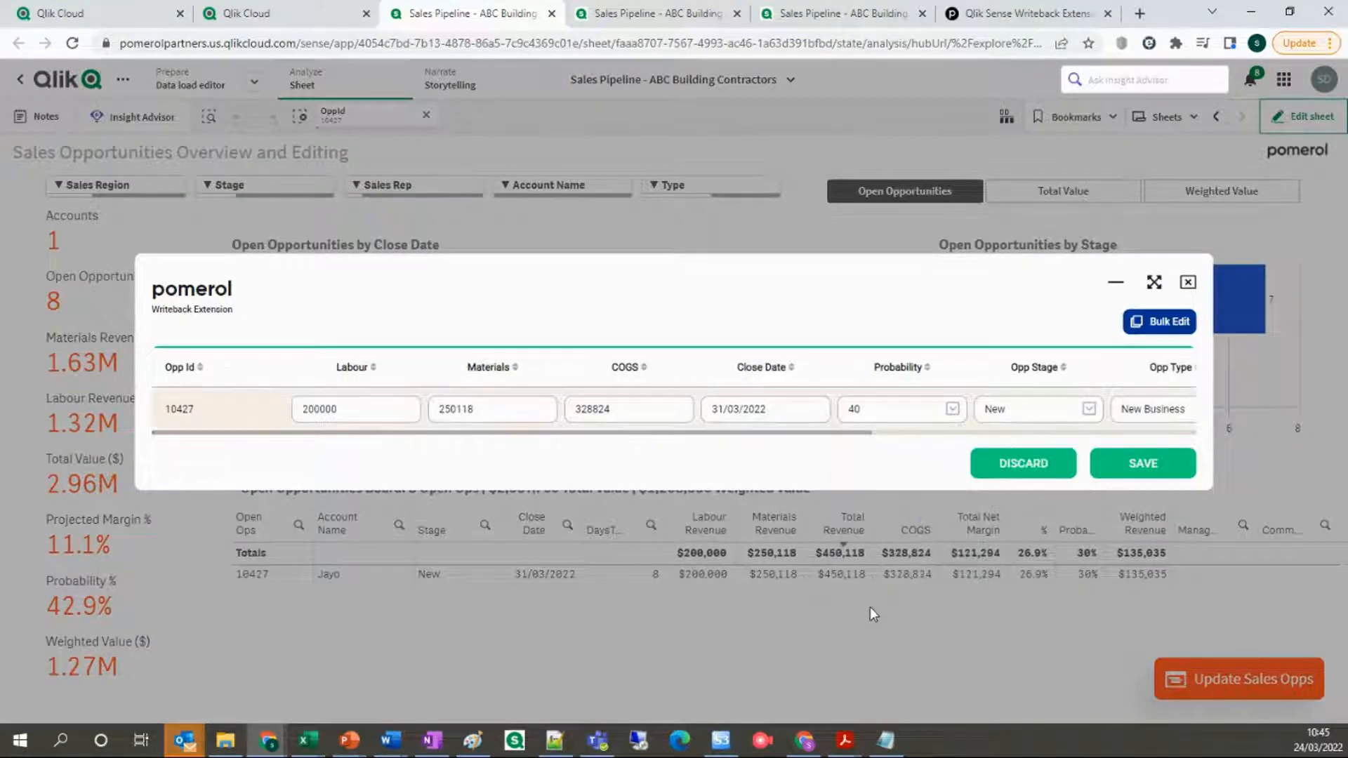
left_click(1115, 469)
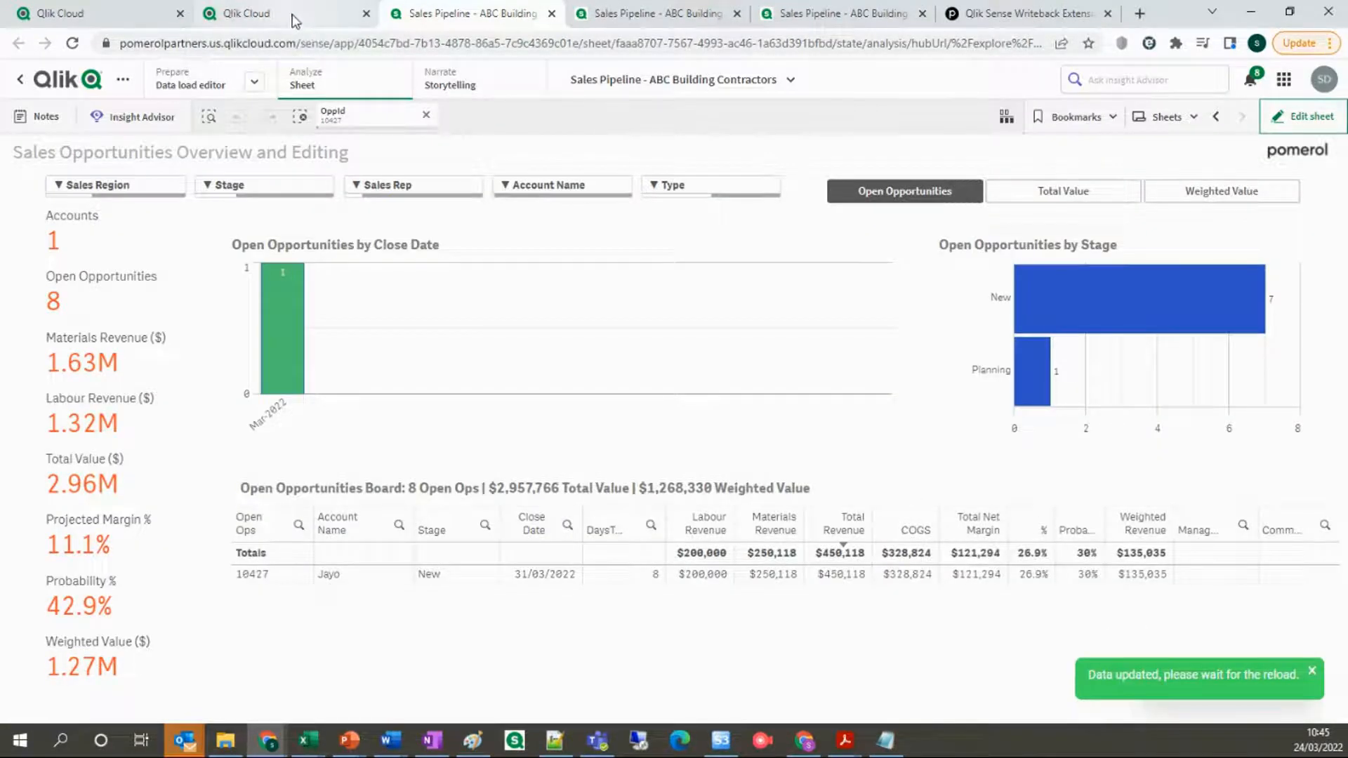
- Filter the Writeback Extension space in the catalog to show only the Data type instead of Apps
left_click(292, 19)
left_click(188, 13)
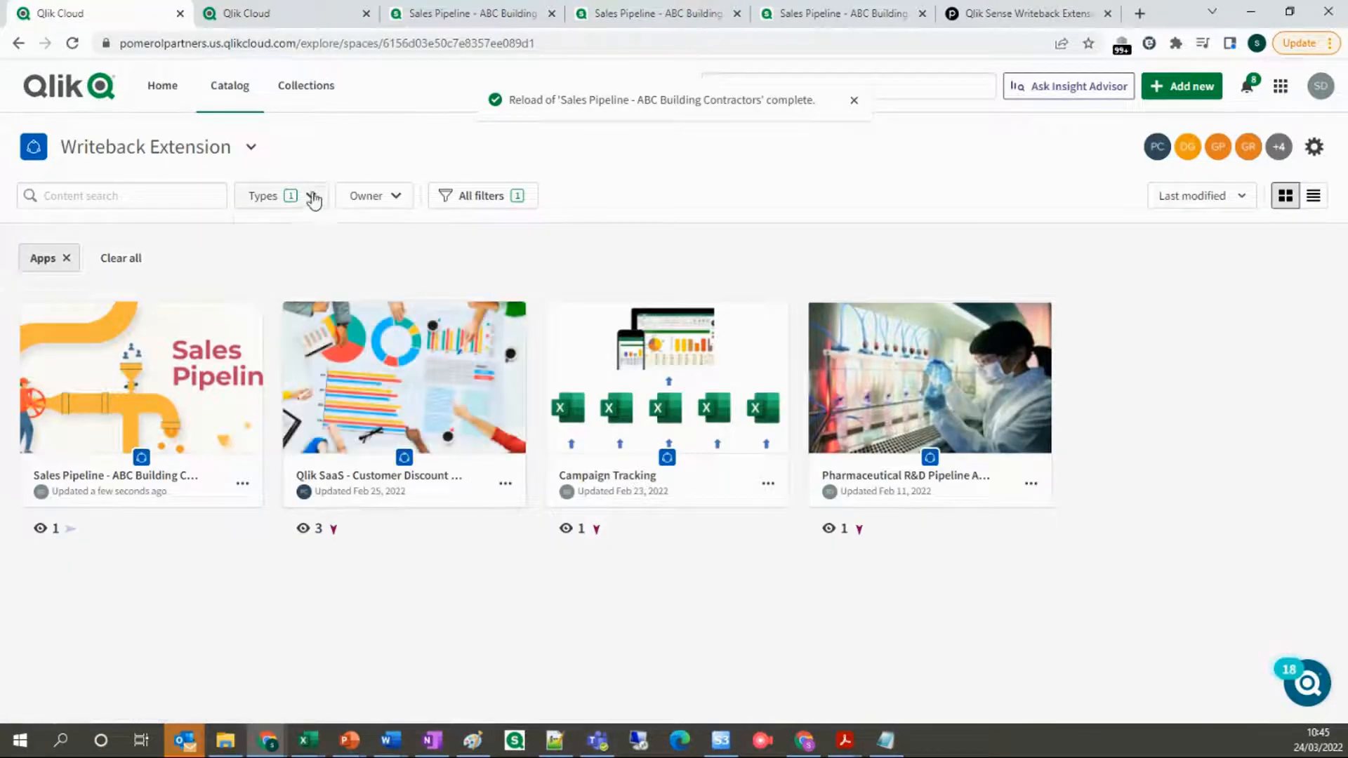
left_click(311, 198)
left_click(255, 310)
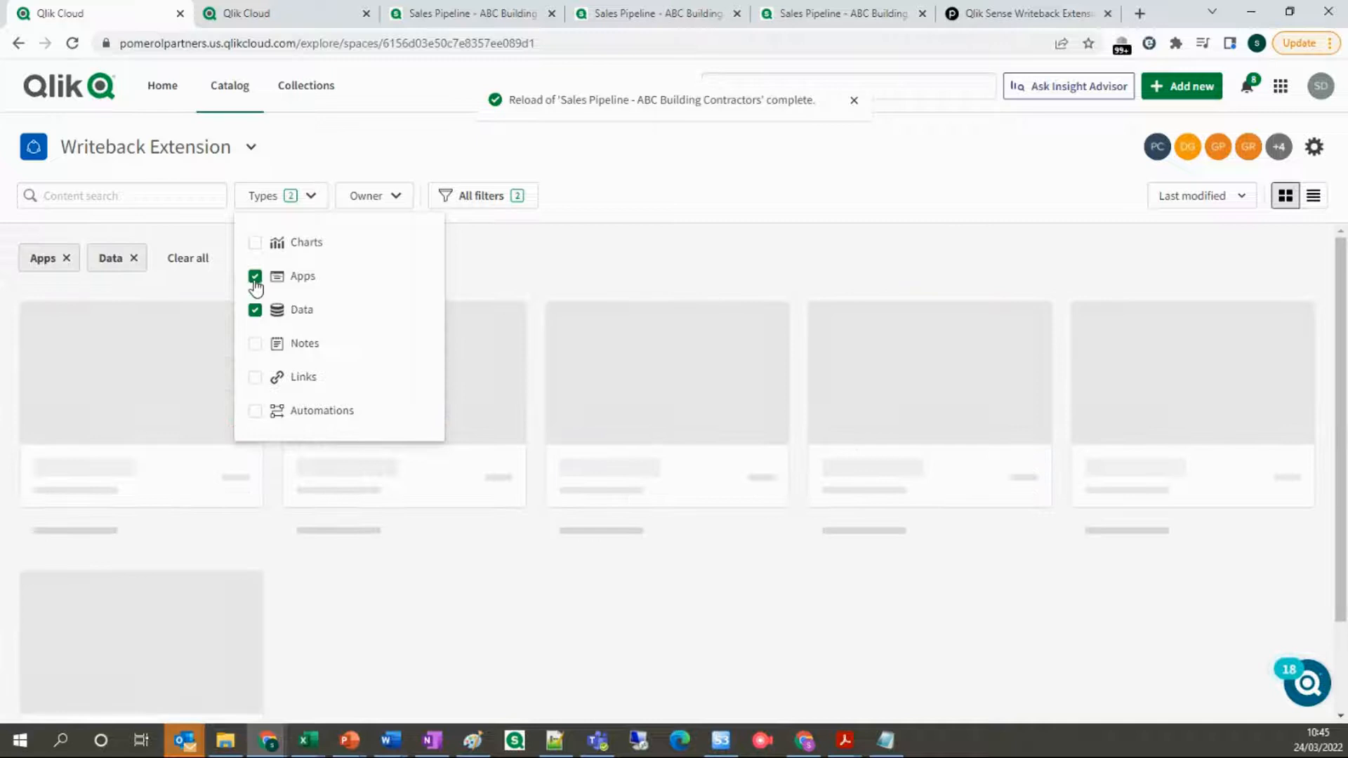
left_click(255, 276)
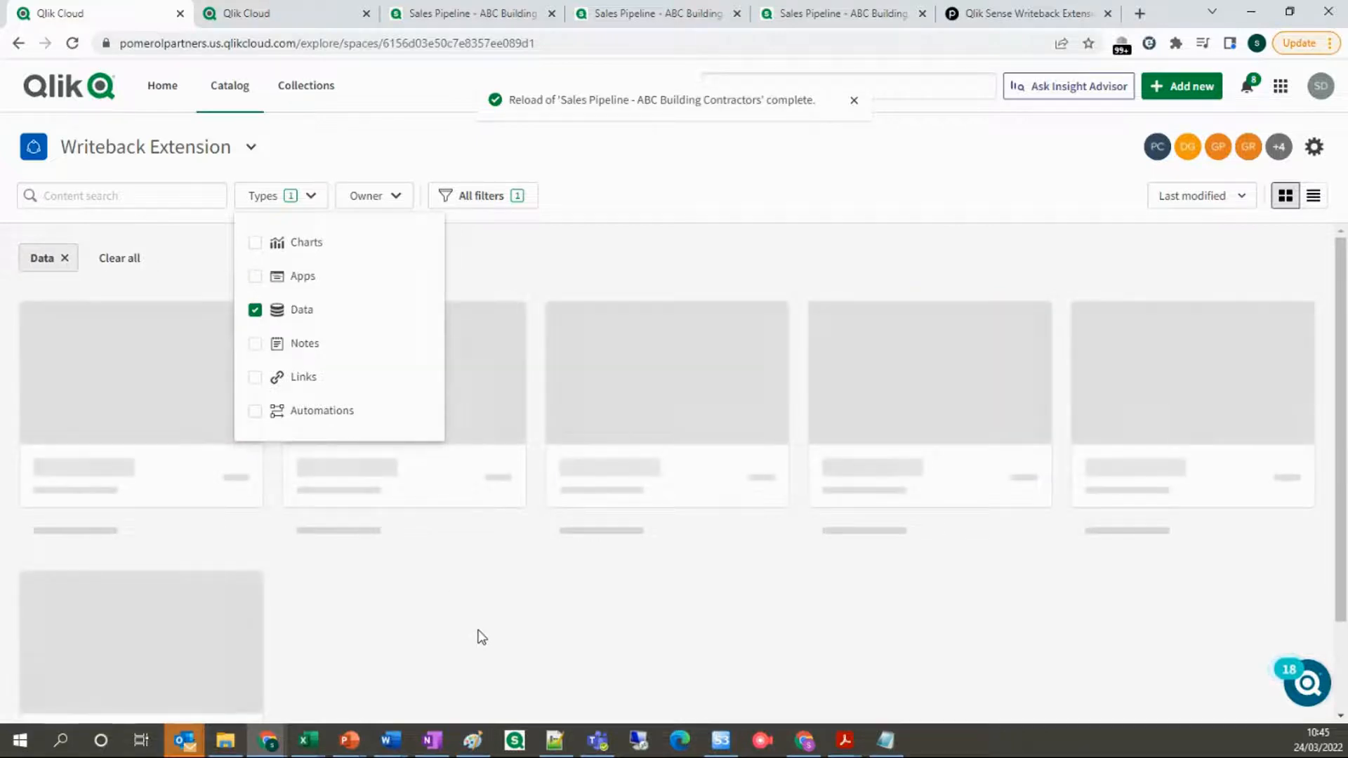
- Profile the data in the SalesforceOpportunitiesLatestEdit.qvx dataset and compare its record with the Sales Opportunities sheet
left_click(758, 217)
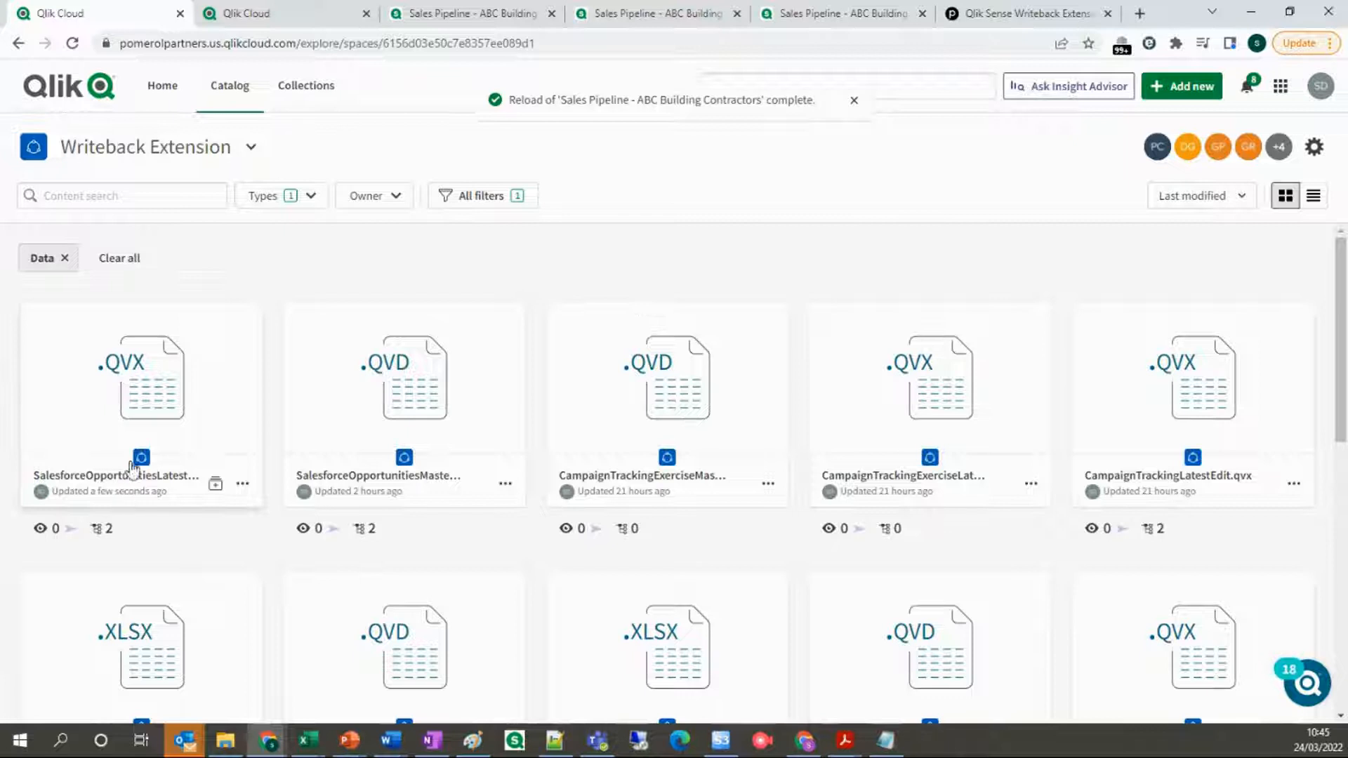
mouse_move(126, 422)
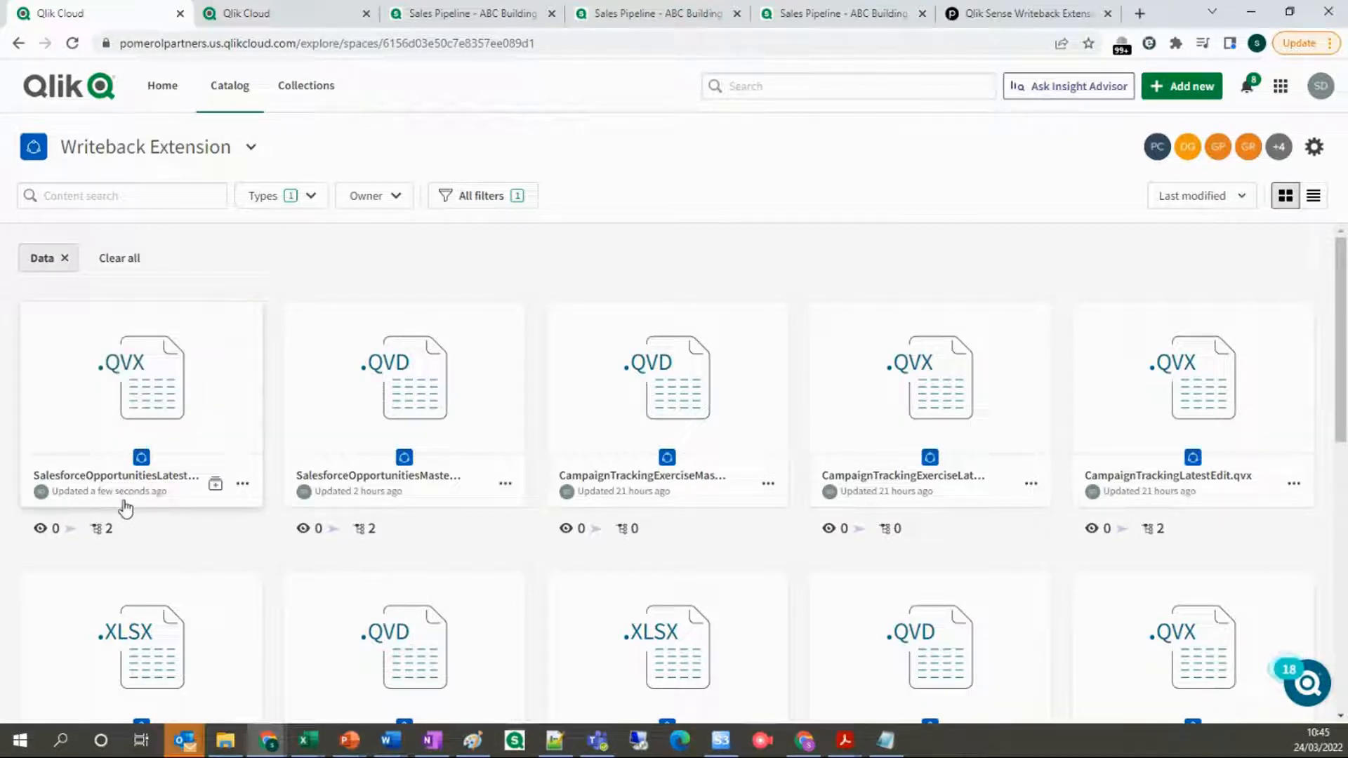
left_click(242, 484)
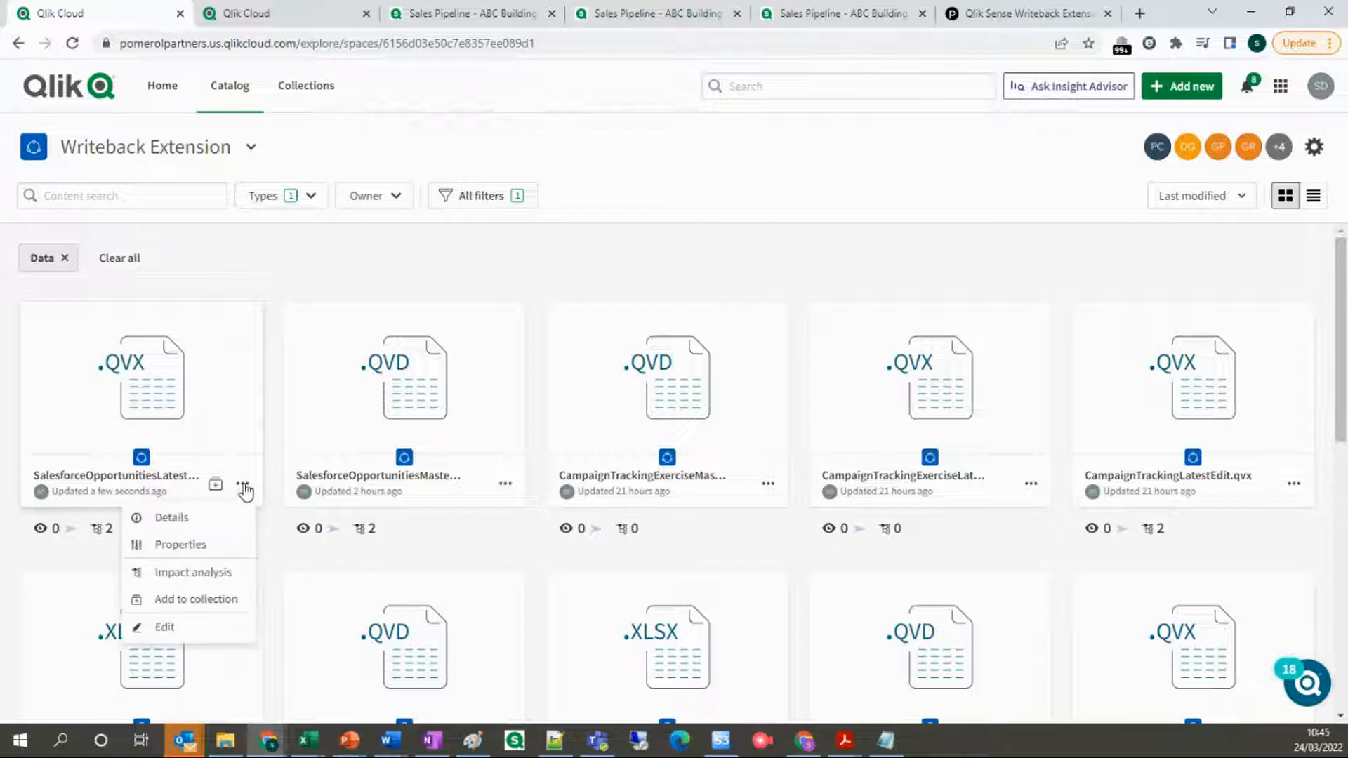
left_click(209, 517)
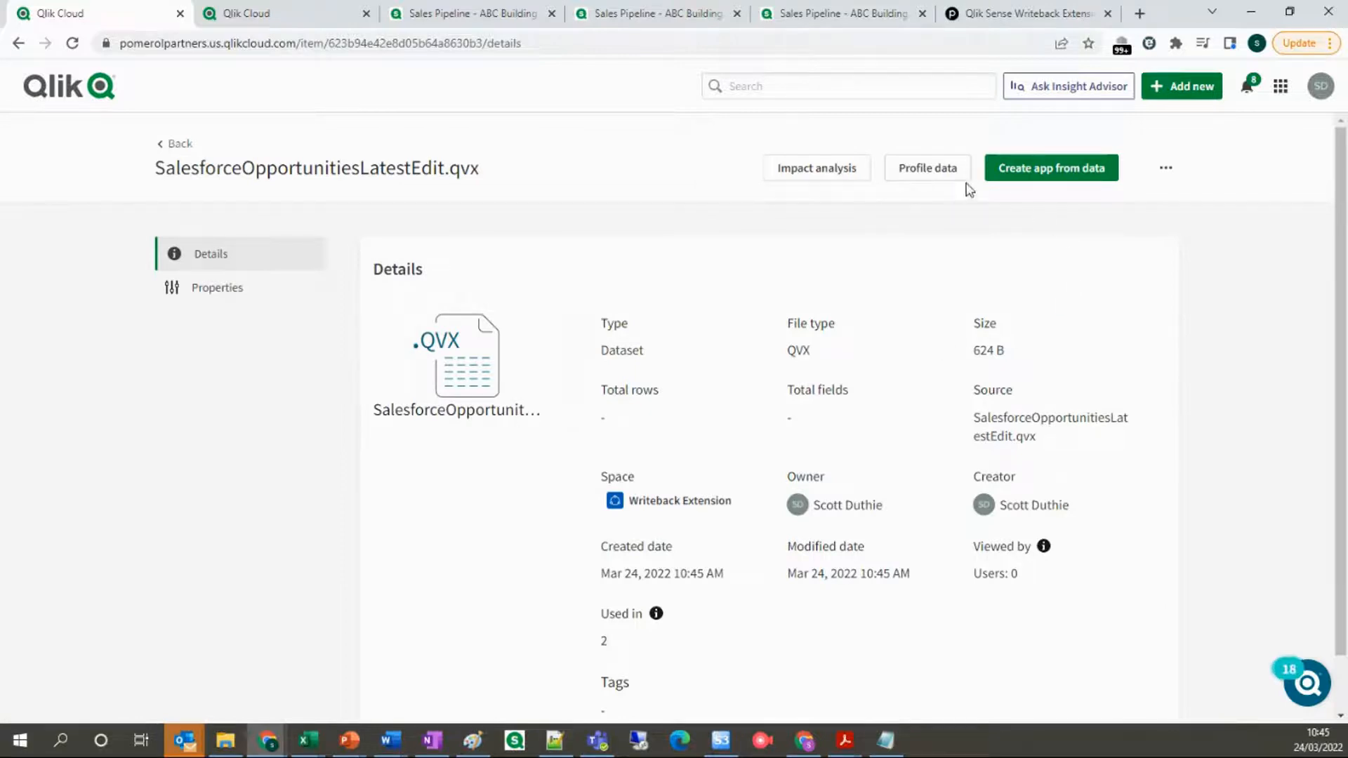
left_click(921, 175)
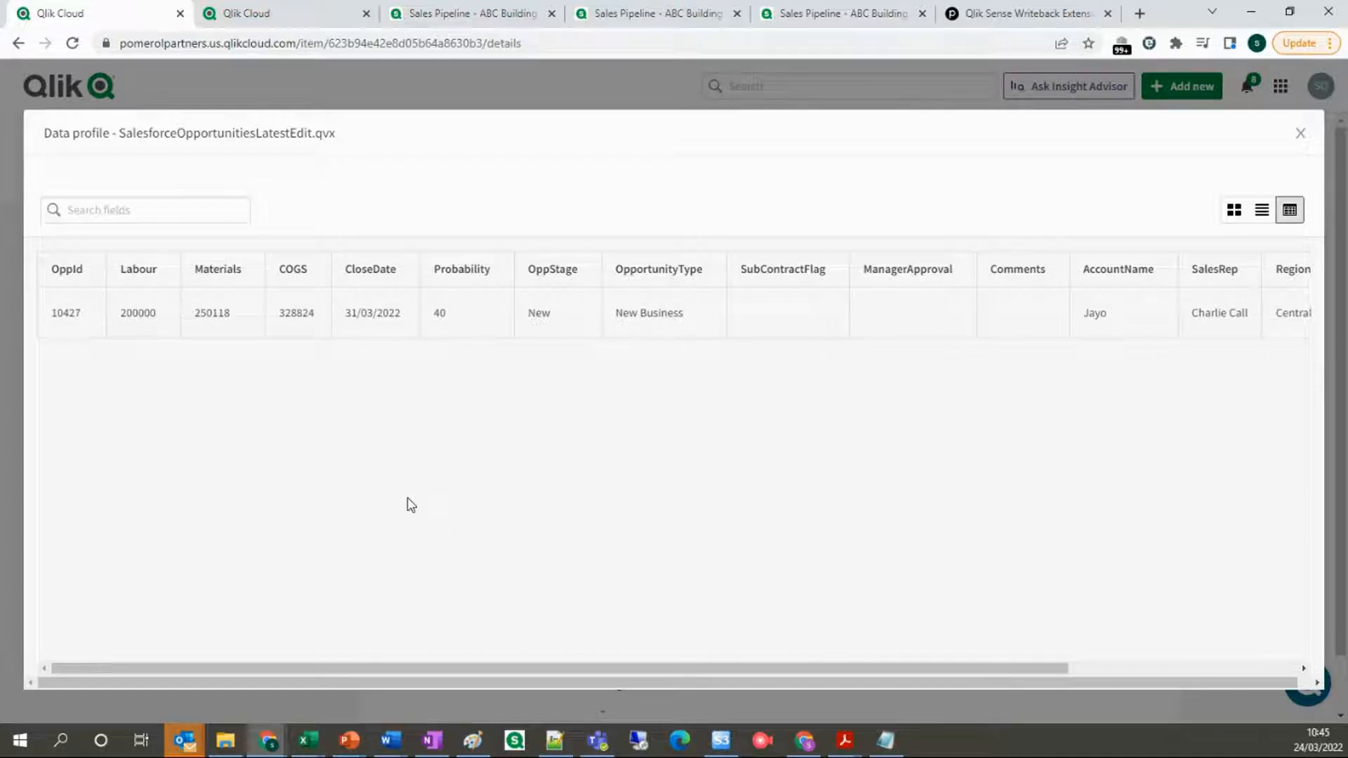
left_click(483, 14)
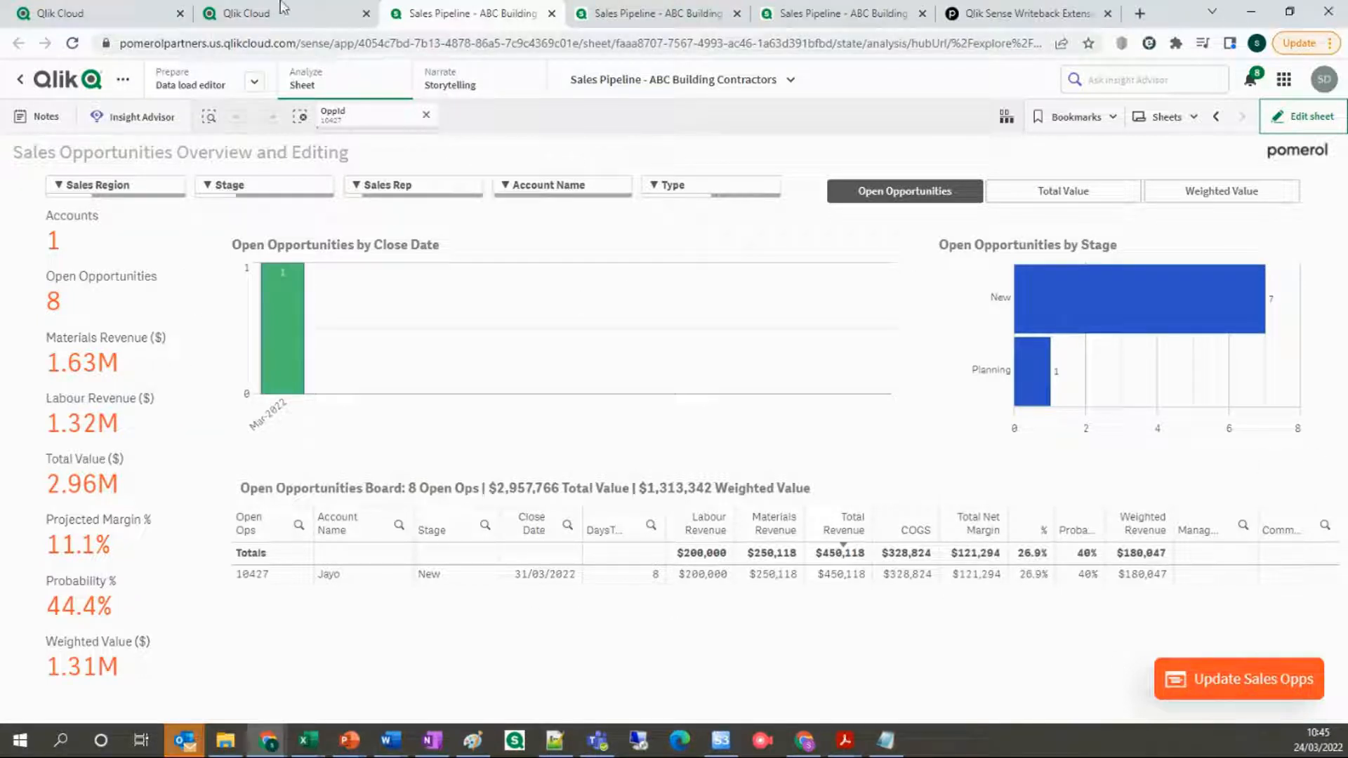
left_click(88, 14)
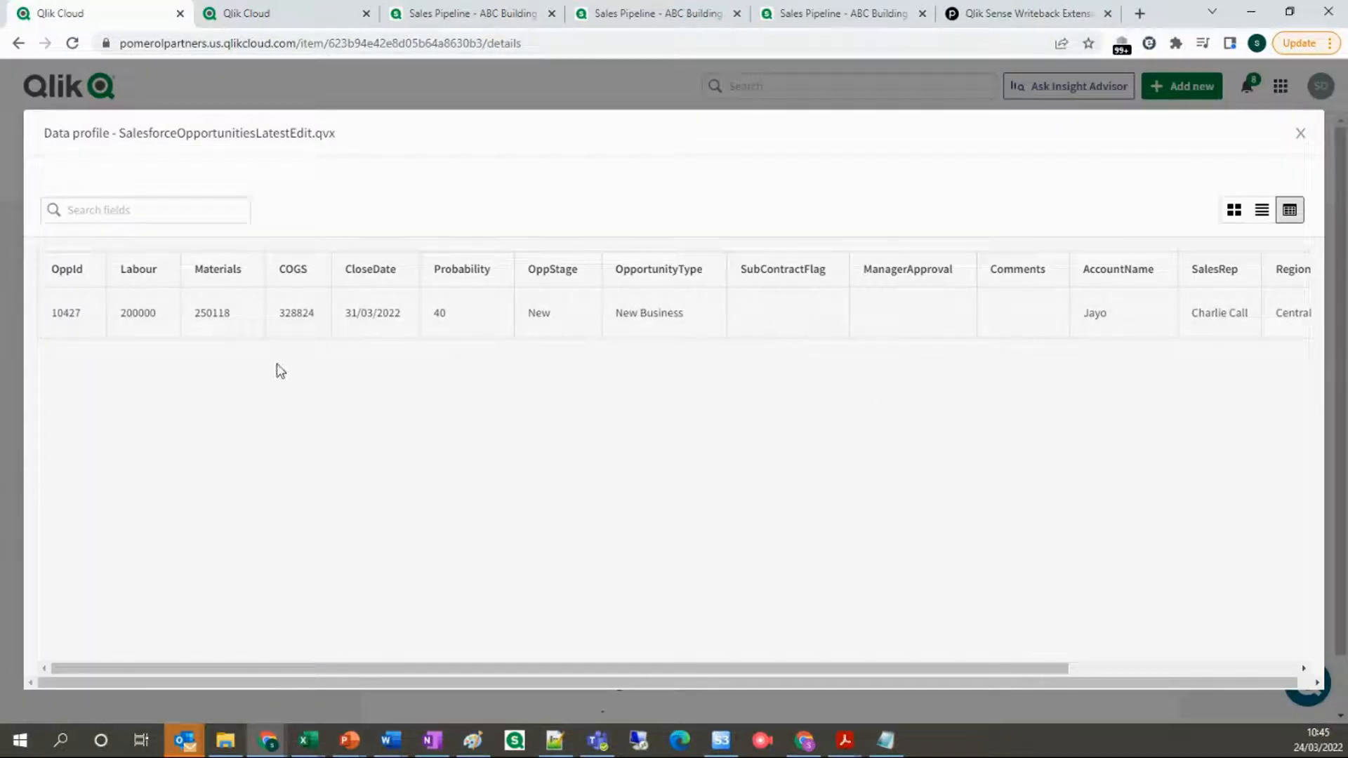
- Replace the OppId selection on the sheet with opportunities 10429, 10987, 10428 and 10986, and open them in the writeback table
left_click(415, 15)
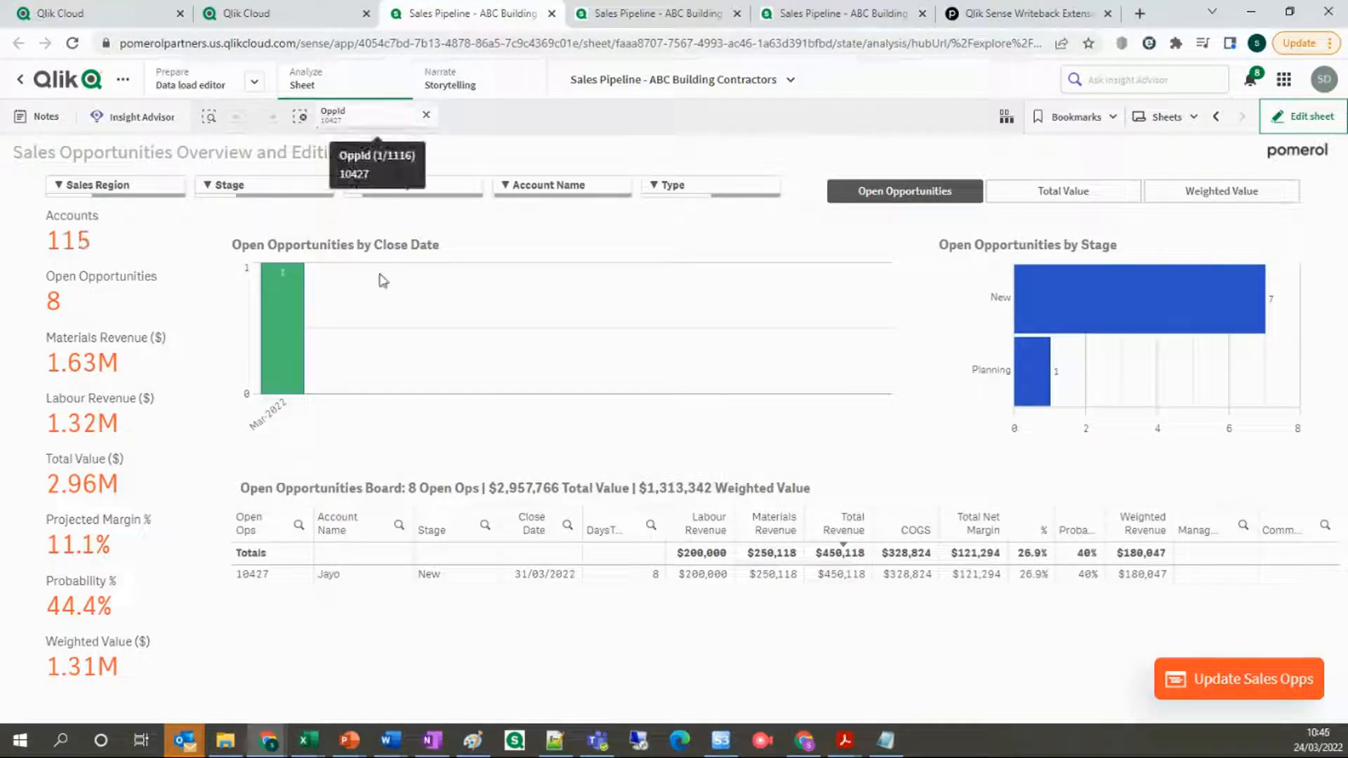
left_click(426, 115)
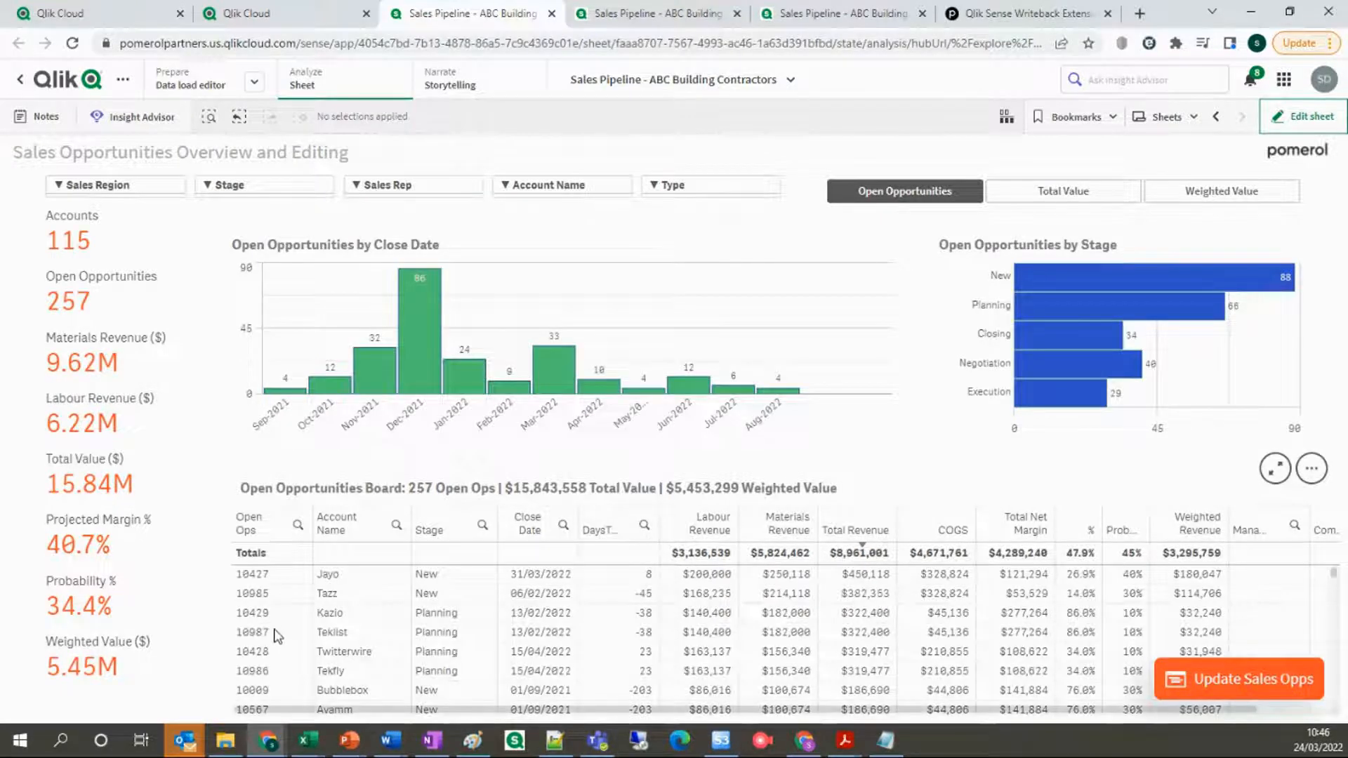
left_click_drag(277, 613, 279, 671)
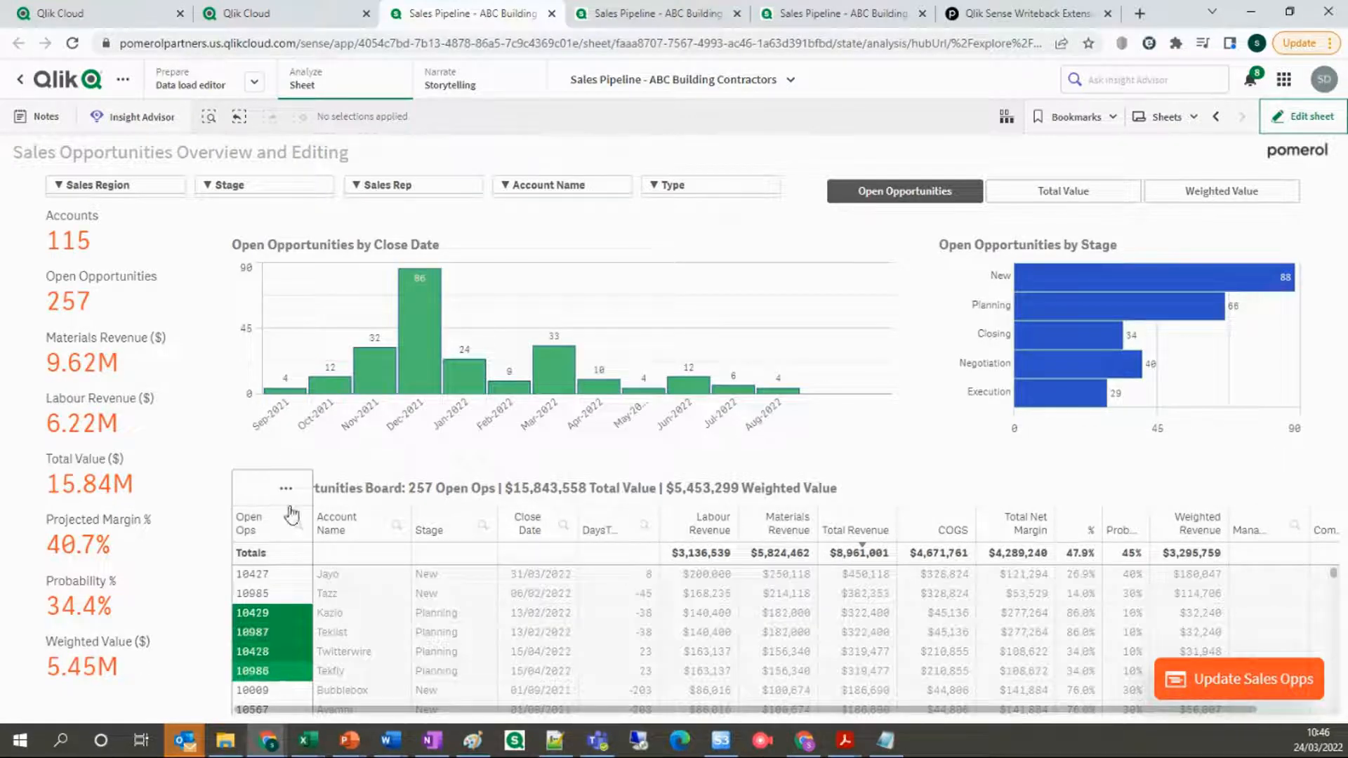
left_click(285, 488)
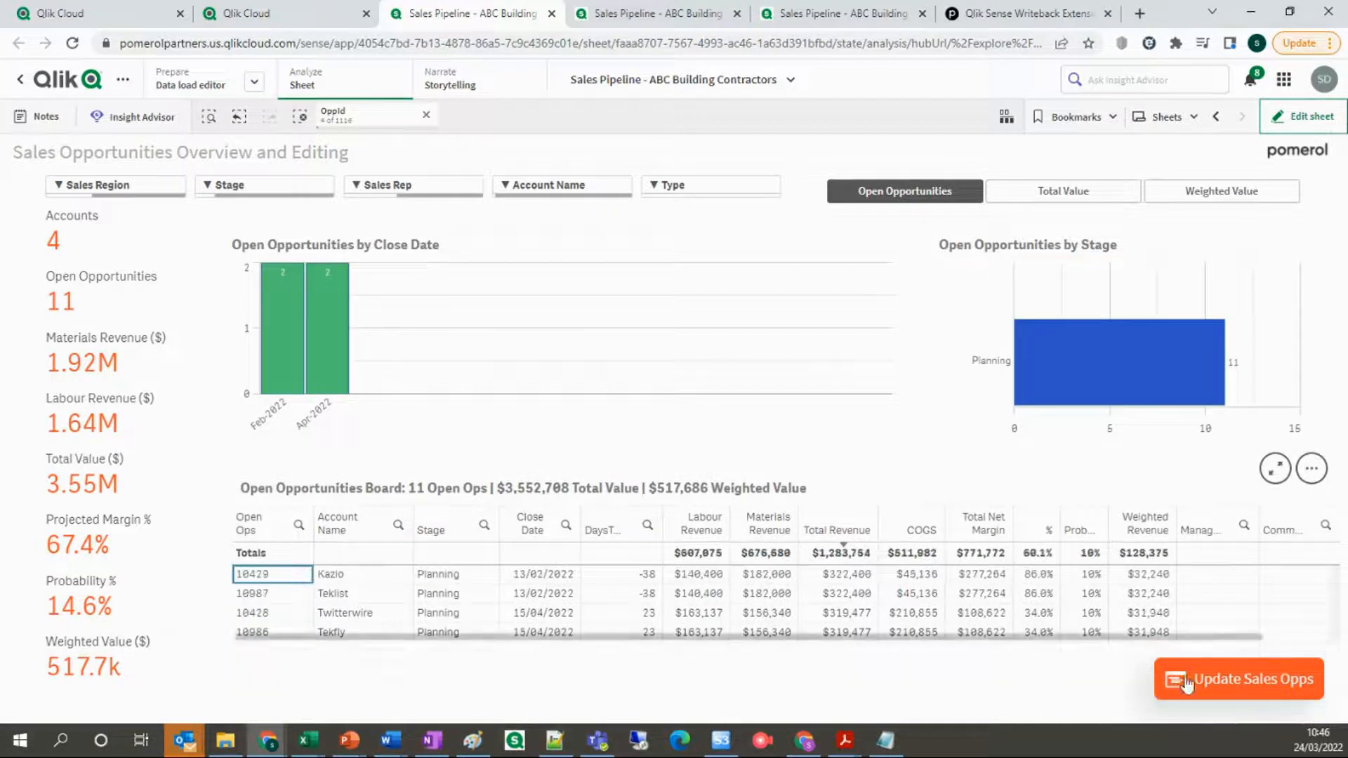
left_click(1210, 679)
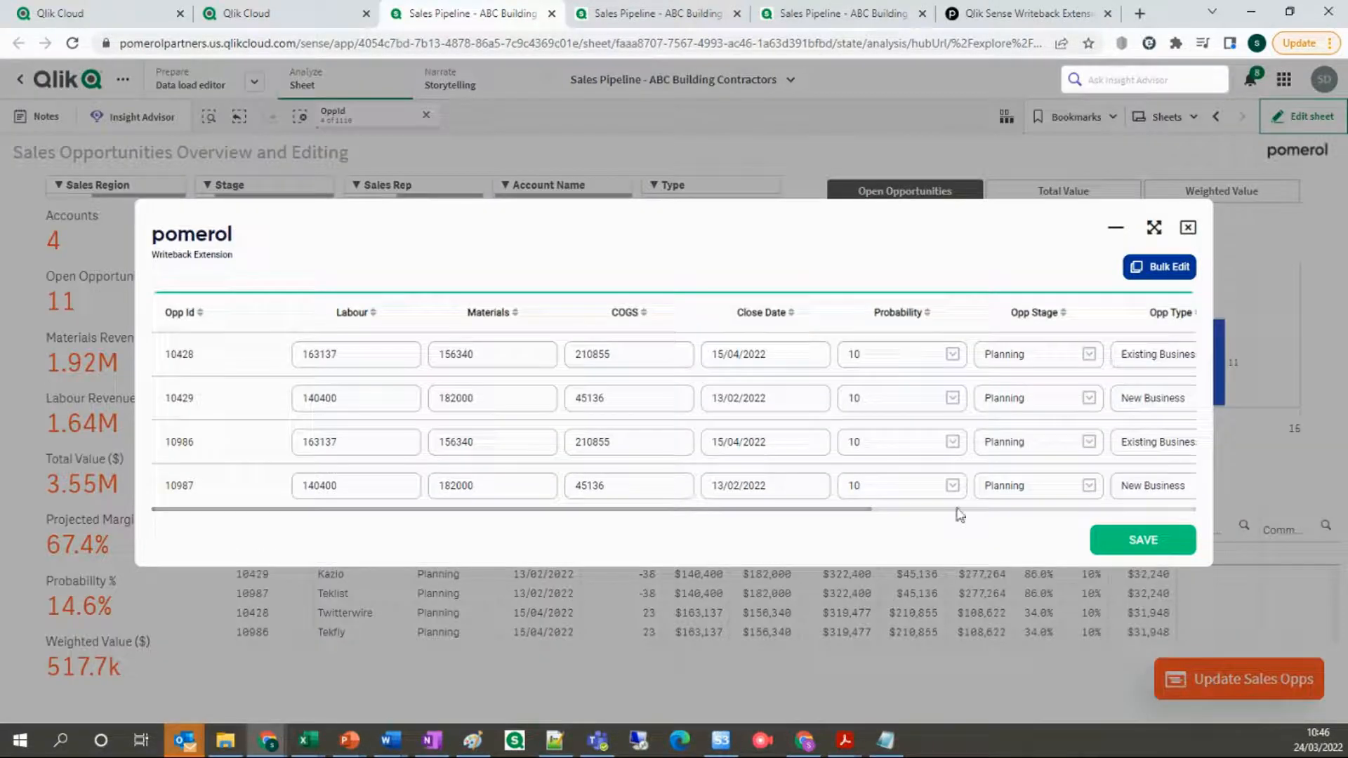
- Set the close date of opportunity 10428 to 22/04/2022 and of opportunity 10429 to 16/02/2022
left_click(1160, 275)
left_click(1159, 275)
left_click(785, 356)
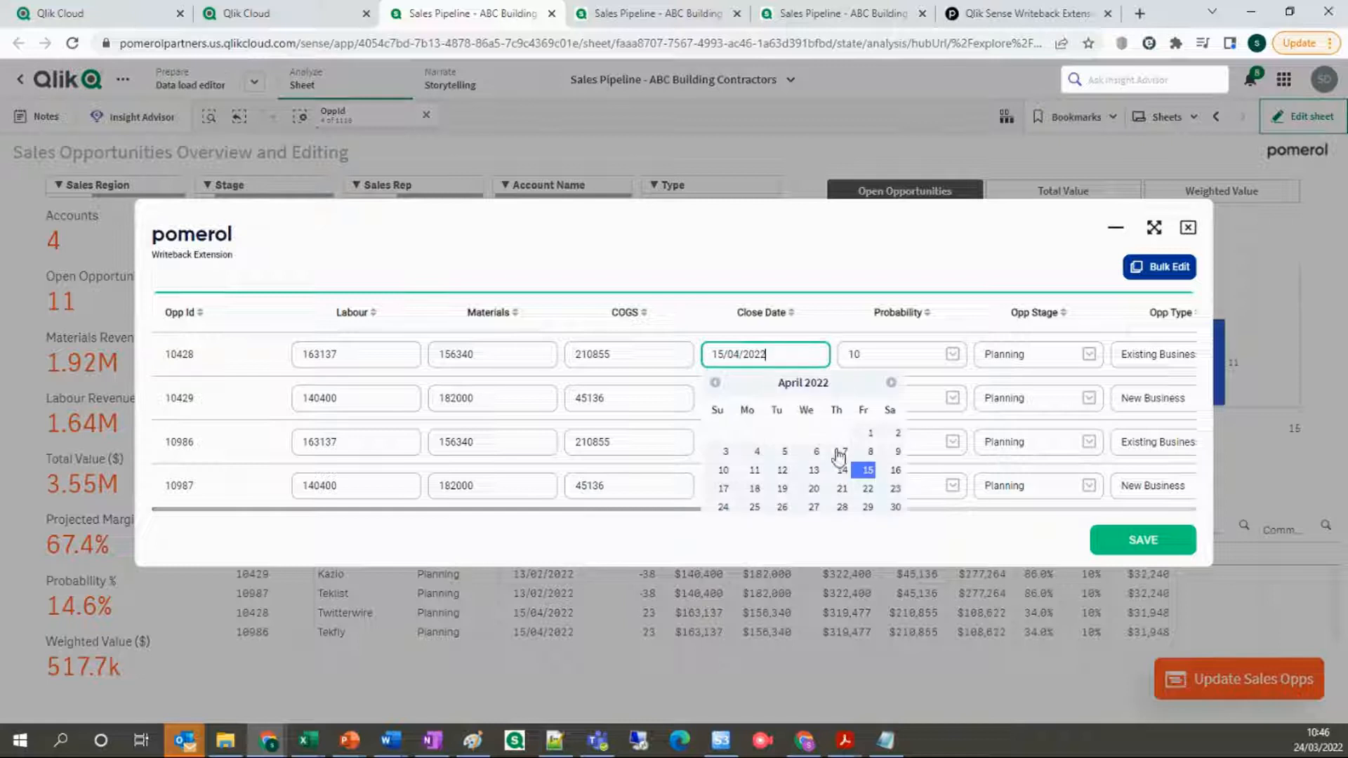
left_click(862, 477)
left_click(751, 411)
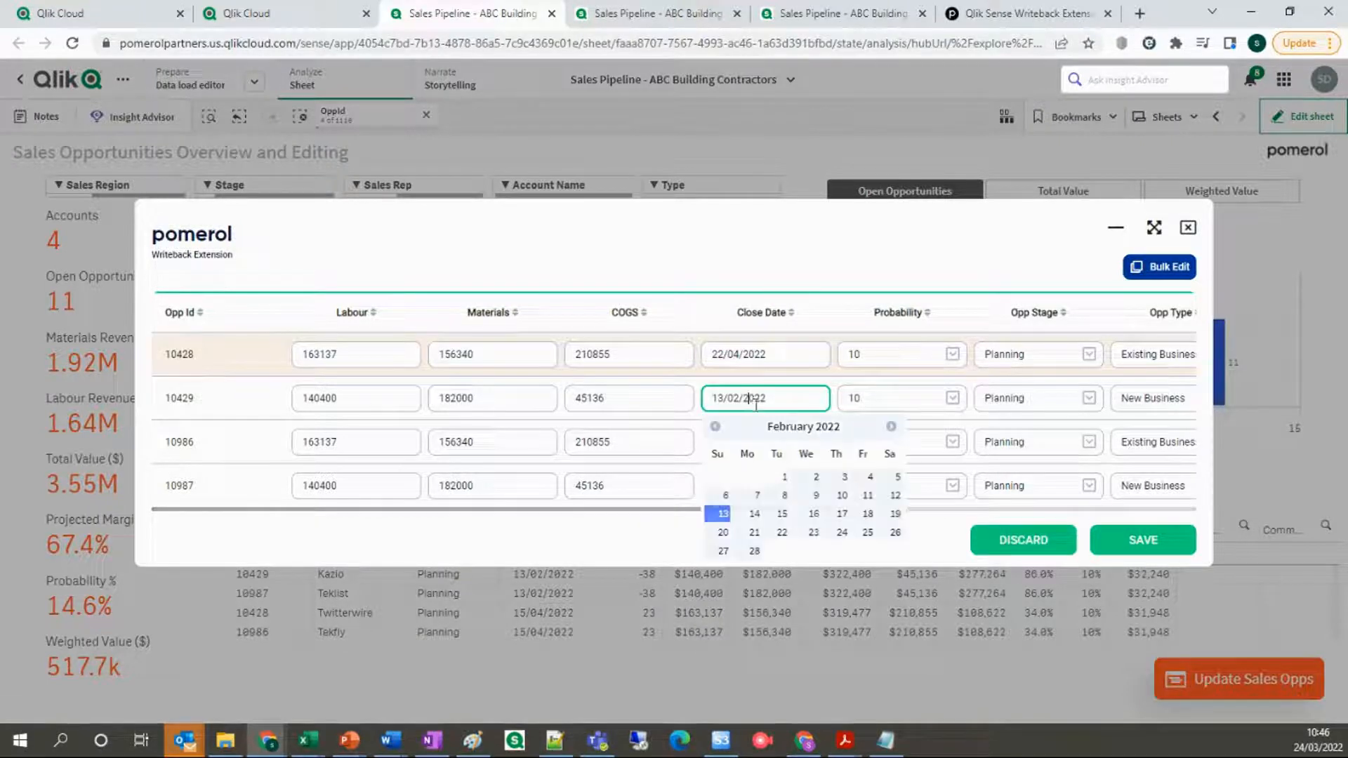
left_click(813, 514)
- Set opportunity 10986's probability to 20 and opportunity 10987's stage to Closing, and save the writeback edits
left_click(951, 442)
left_click(874, 569)
left_click(986, 488)
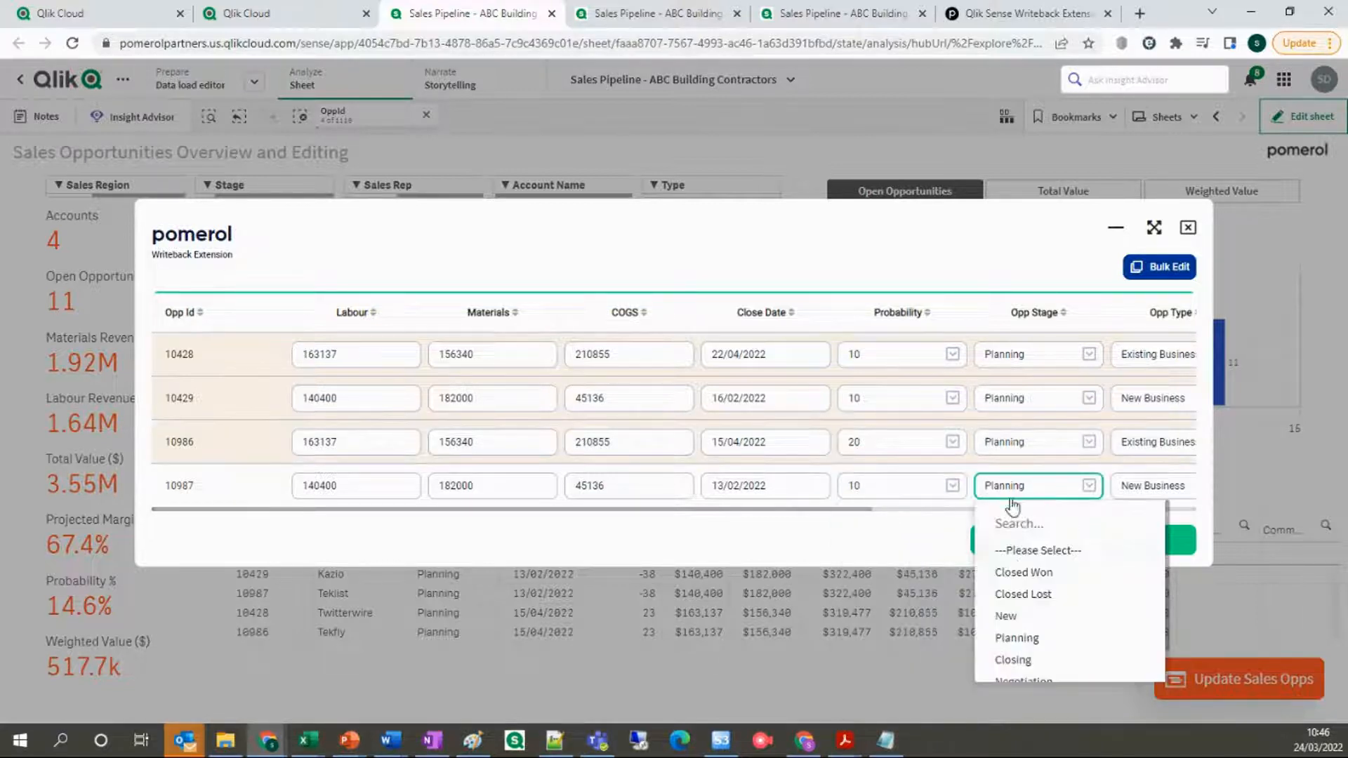
left_click(1021, 660)
left_click(1143, 541)
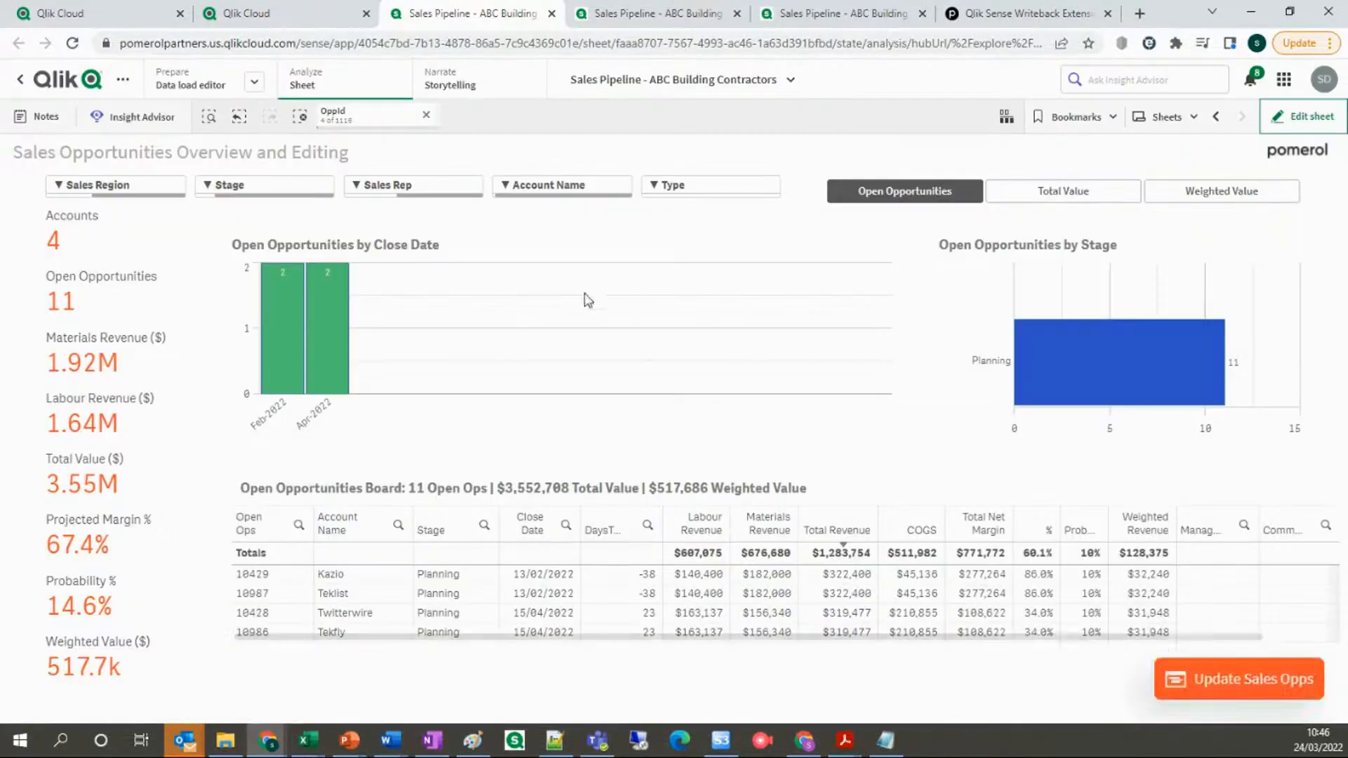
- Profile the newly written SalesforceOpportunitiesLatestEdit.qvx dataset from the catalog and check the saved edits on the Sales Opportunities sheet
left_click(299, 24)
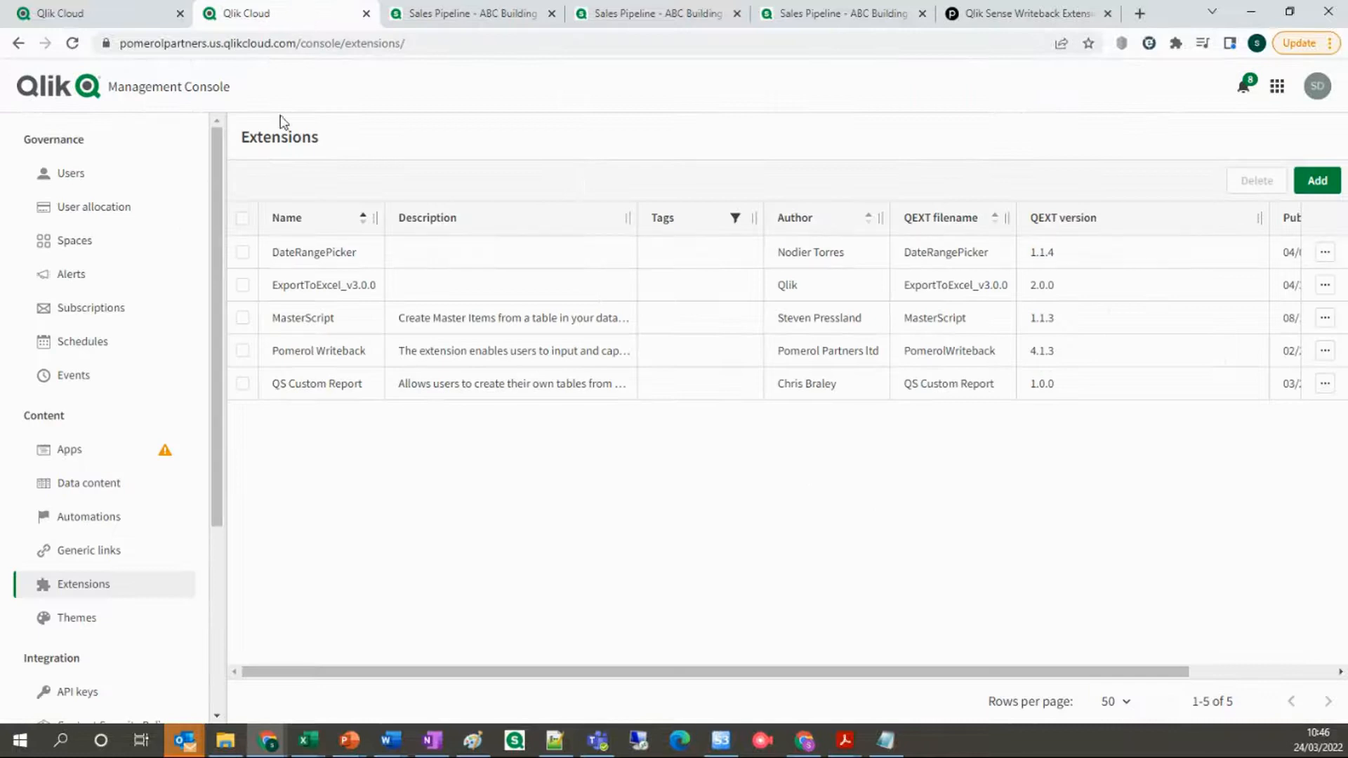
left_click(133, 14)
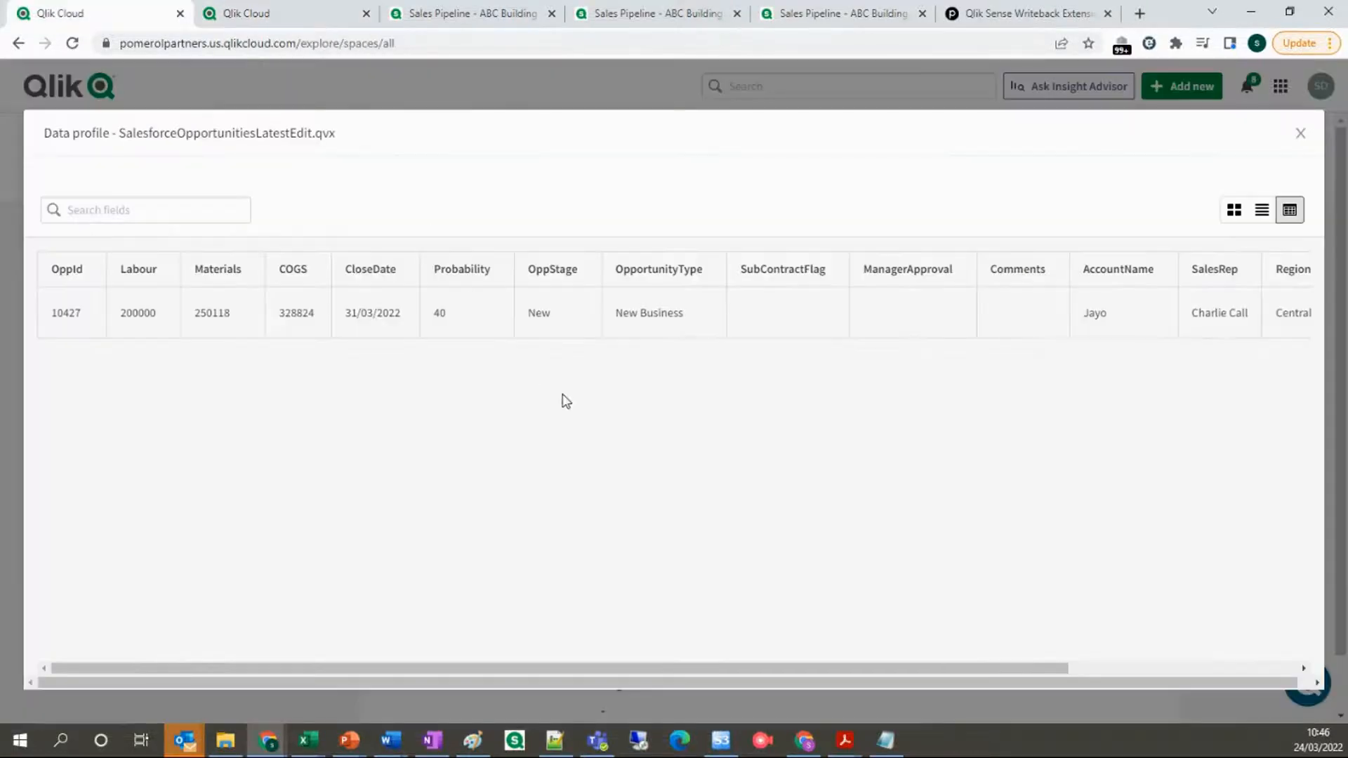
left_click(1299, 136)
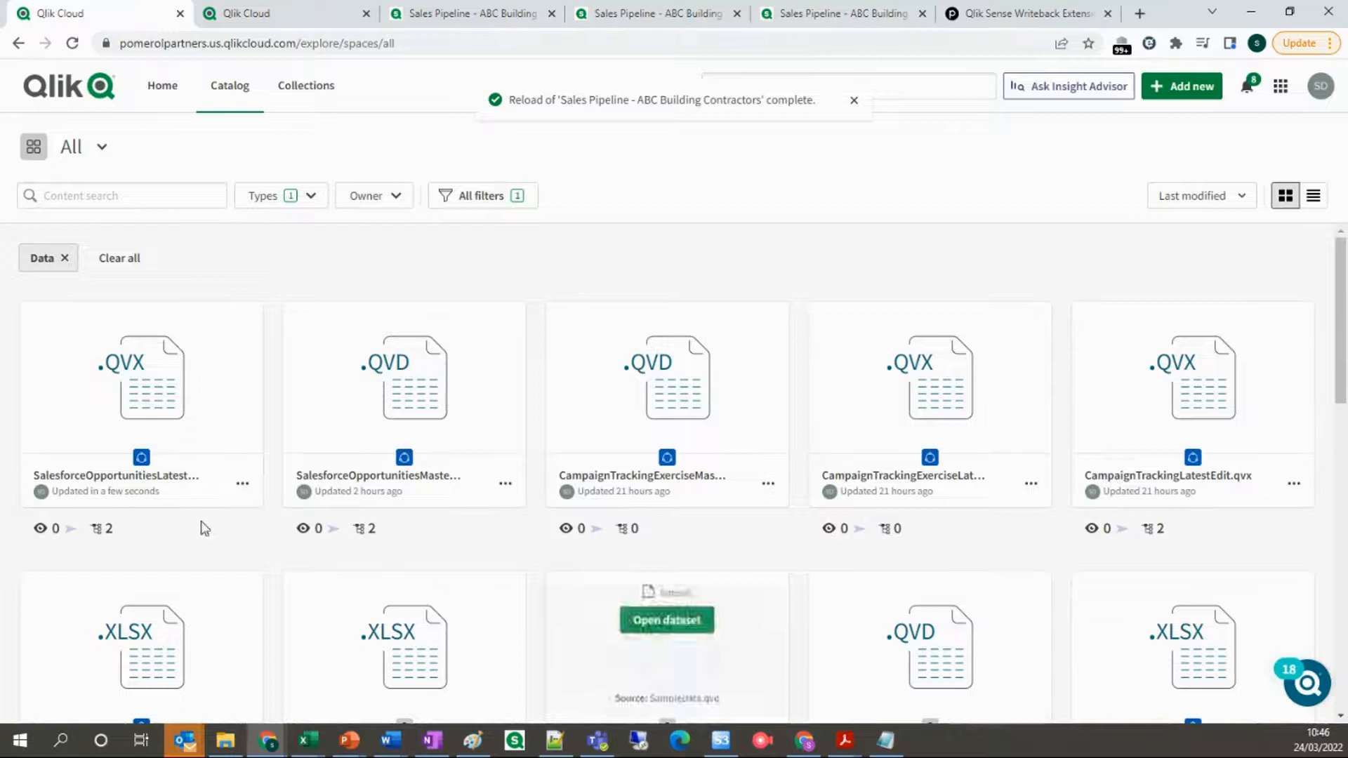
left_click(241, 484)
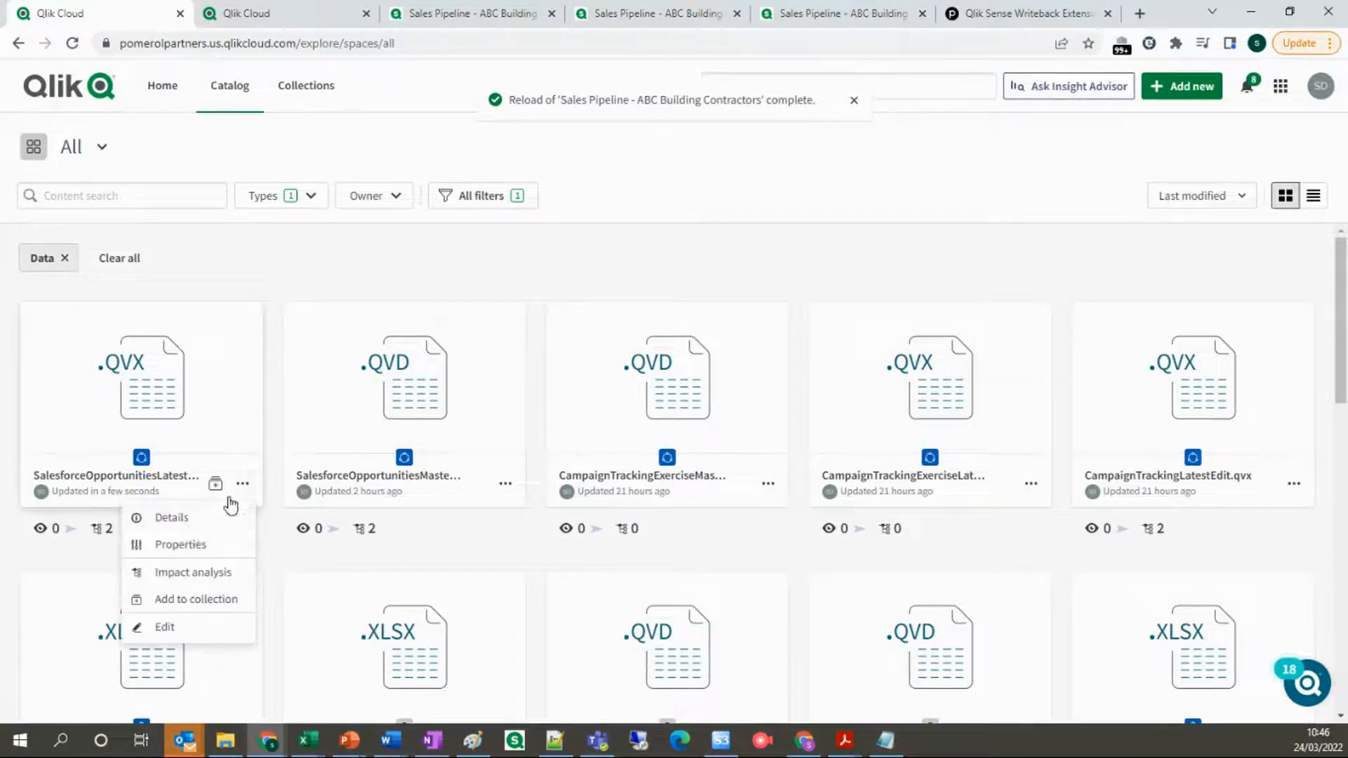
left_click(187, 524)
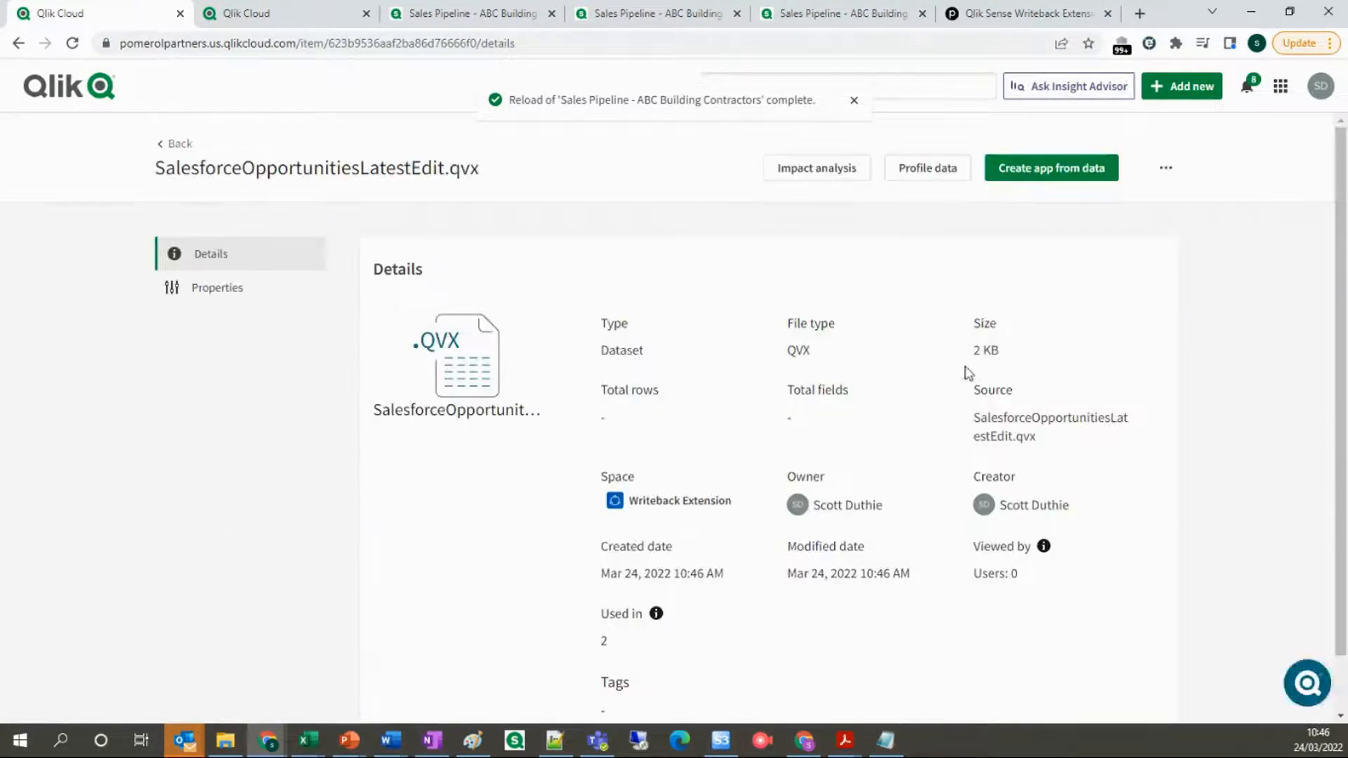
left_click(940, 176)
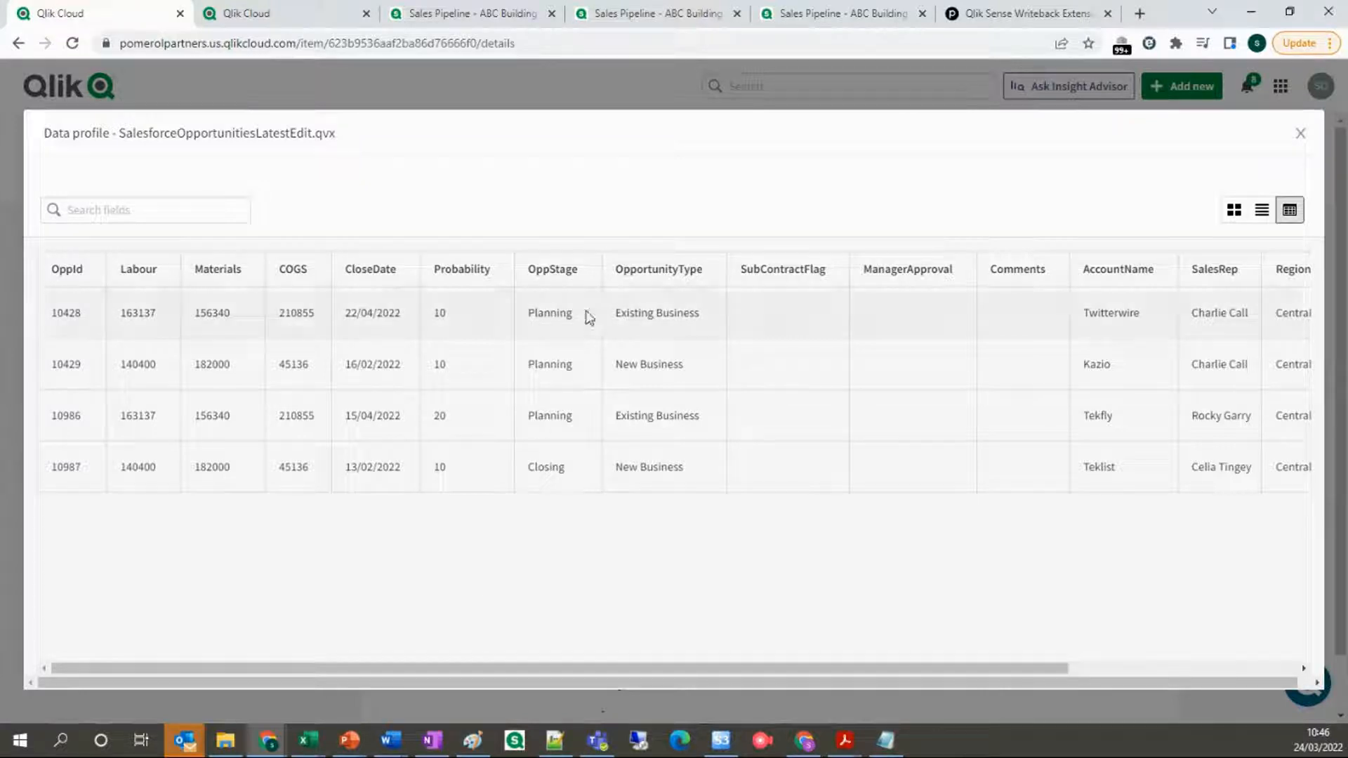
left_click(1298, 134)
left_click(469, 14)
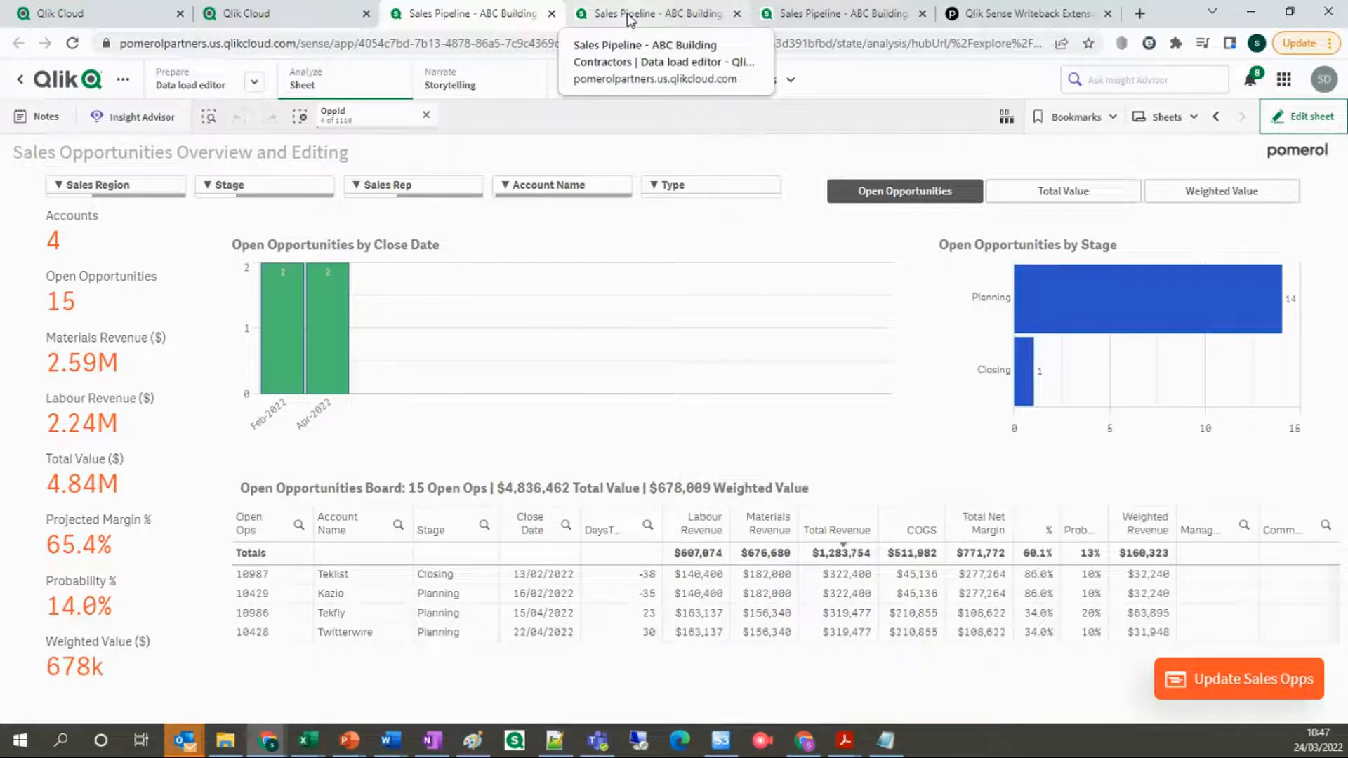
- Examine the source Excel file, master QVD file, loaded fields and blank placeholder fields in the Create Master File load script
left_click(630, 20)
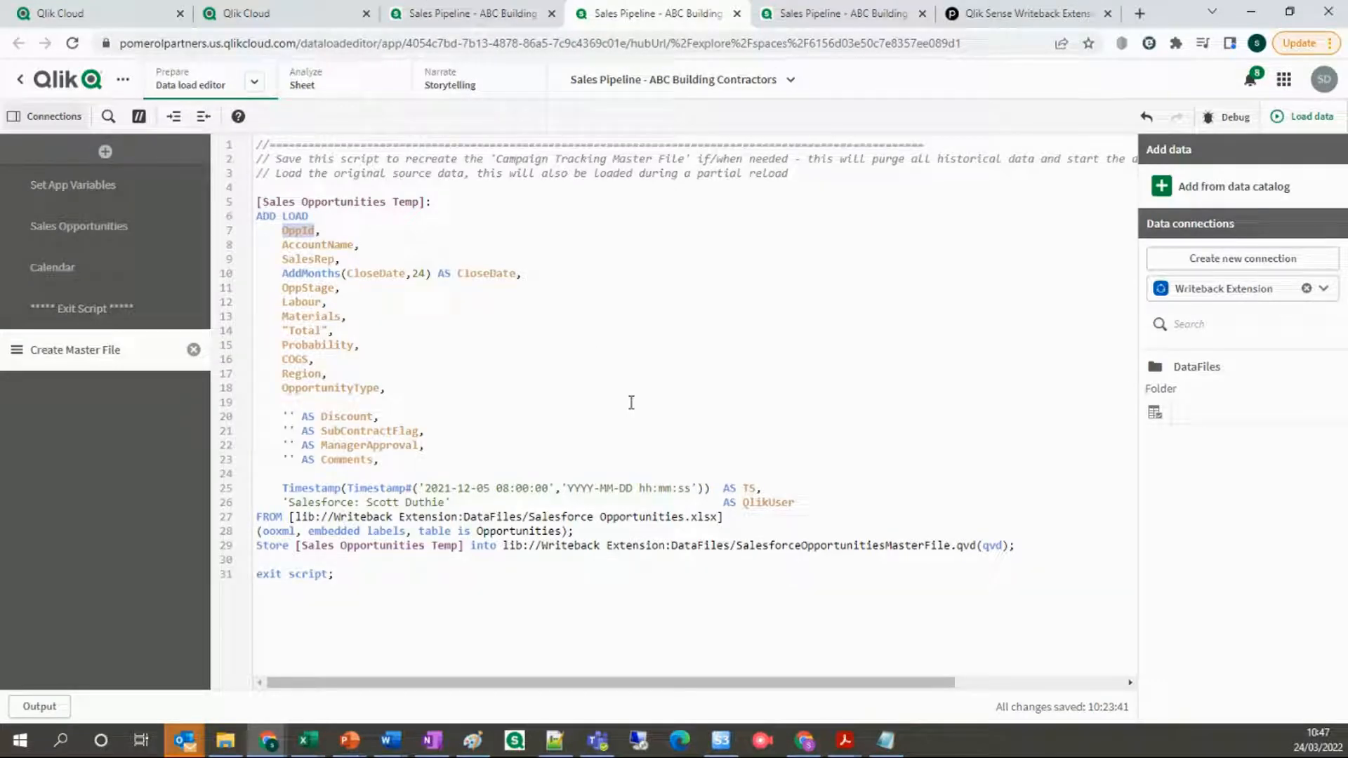
left_click_drag(737, 547, 975, 547)
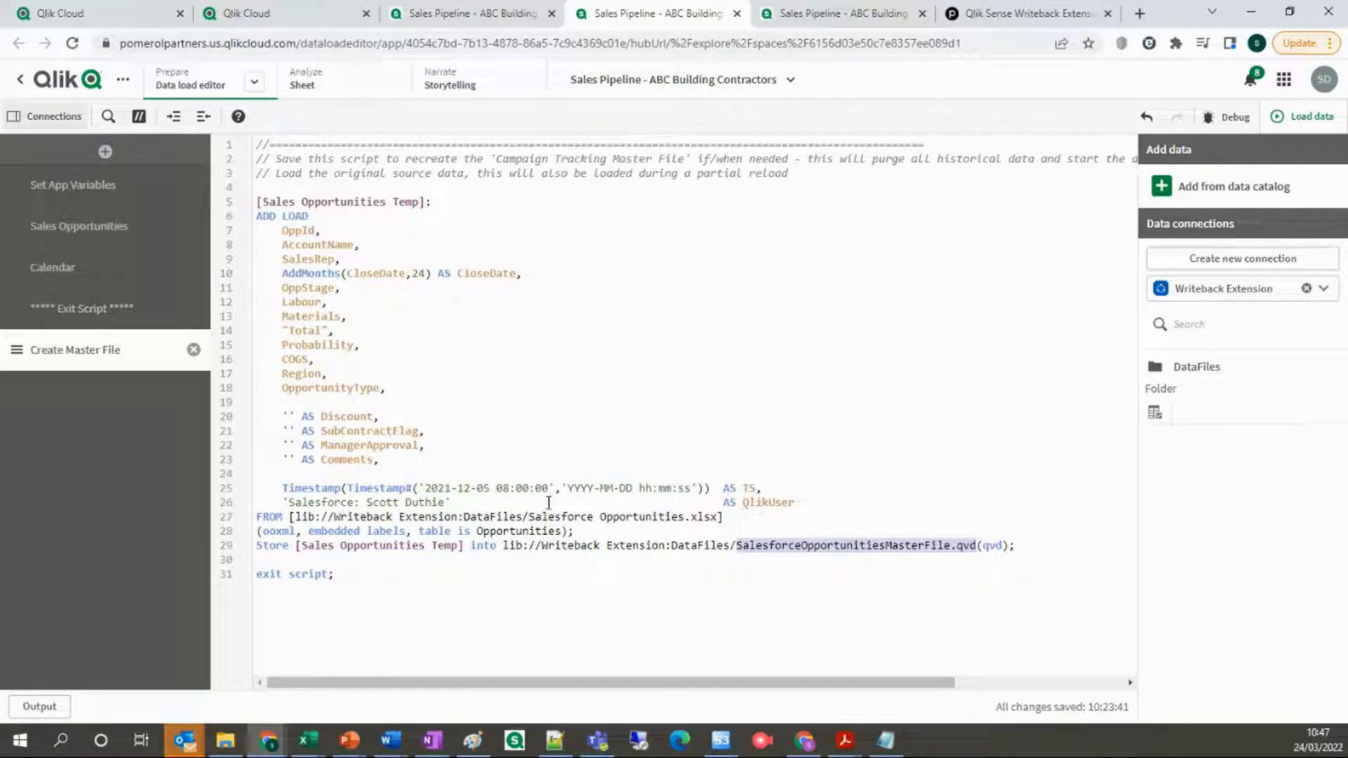
left_click_drag(530, 516, 719, 519)
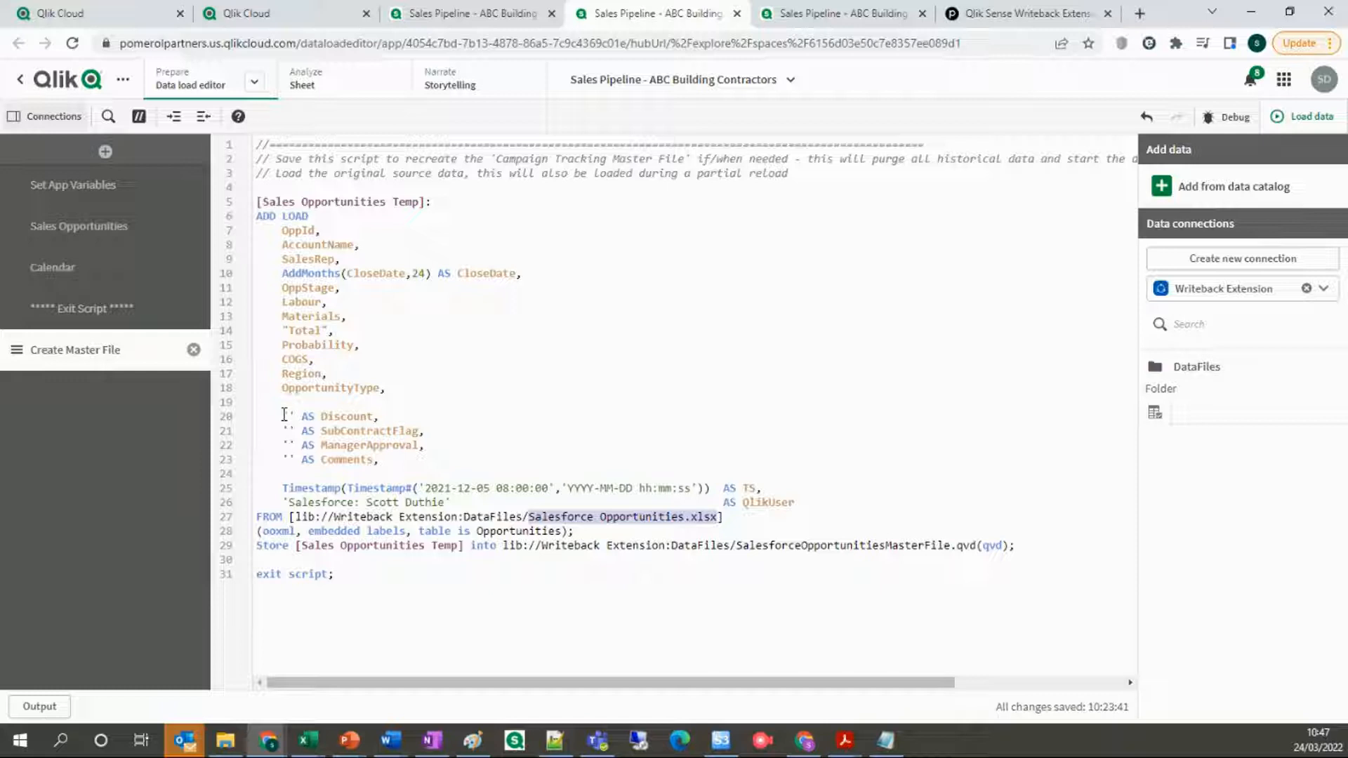
left_click_drag(287, 303, 358, 316)
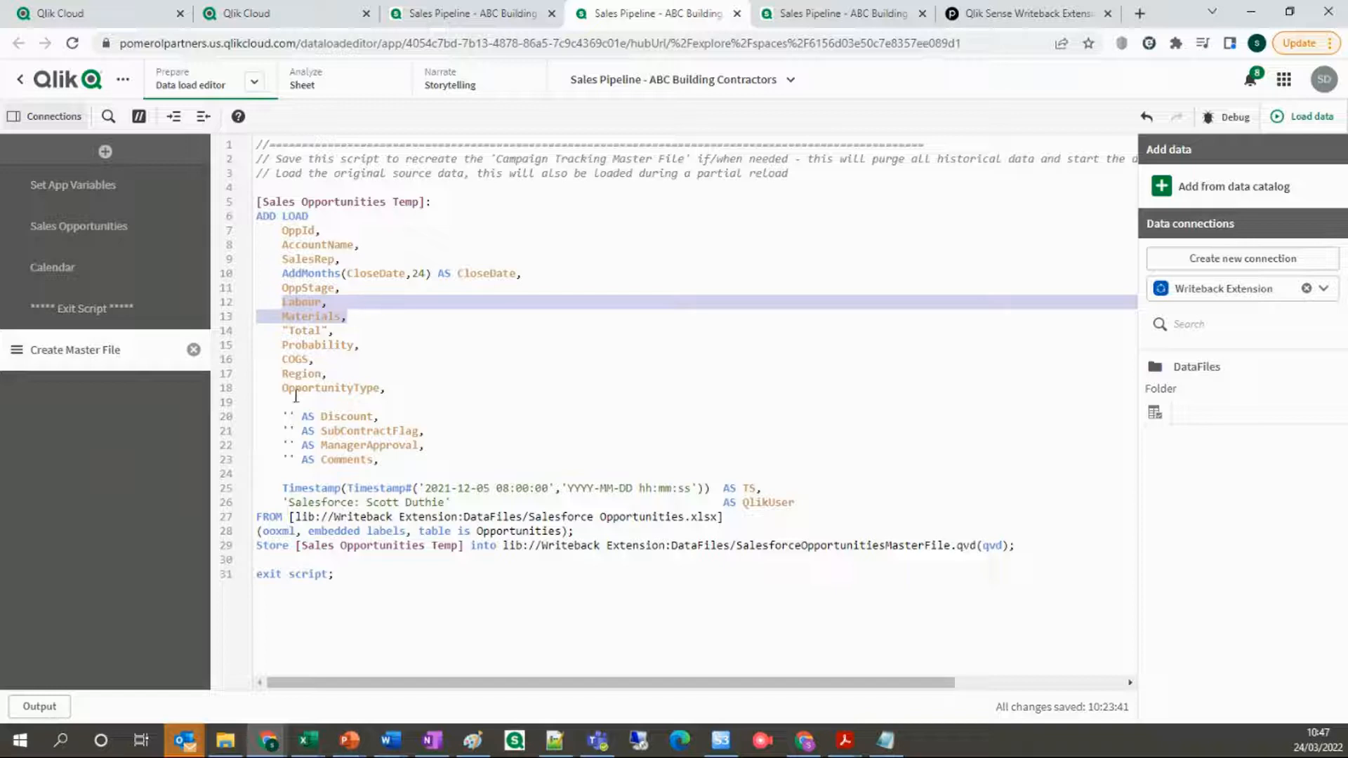
left_click_drag(283, 416, 396, 457)
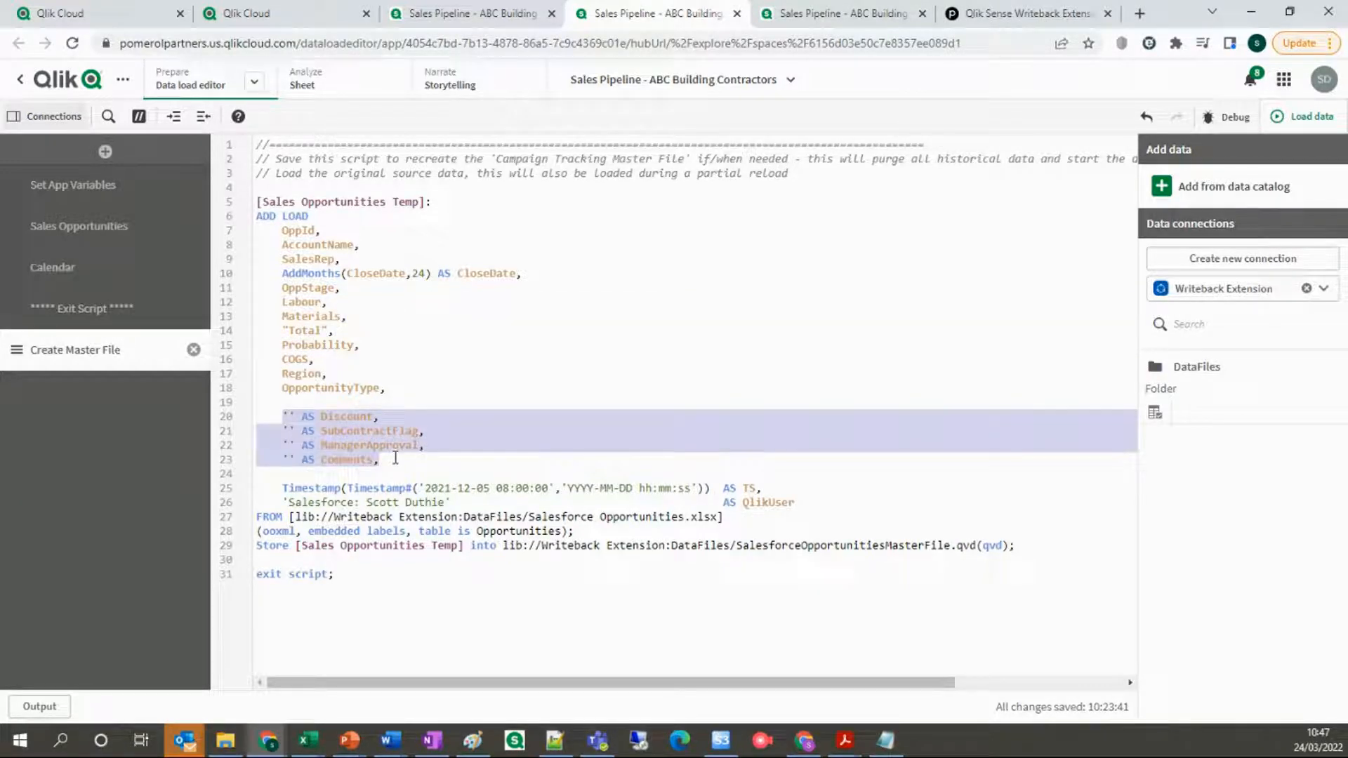
left_click_drag(285, 416, 391, 457)
- Examine the script lines defining the TS timestamp and QlikUser fields, along with the Store statement for the master QVD
left_click_drag(804, 503, 288, 494)
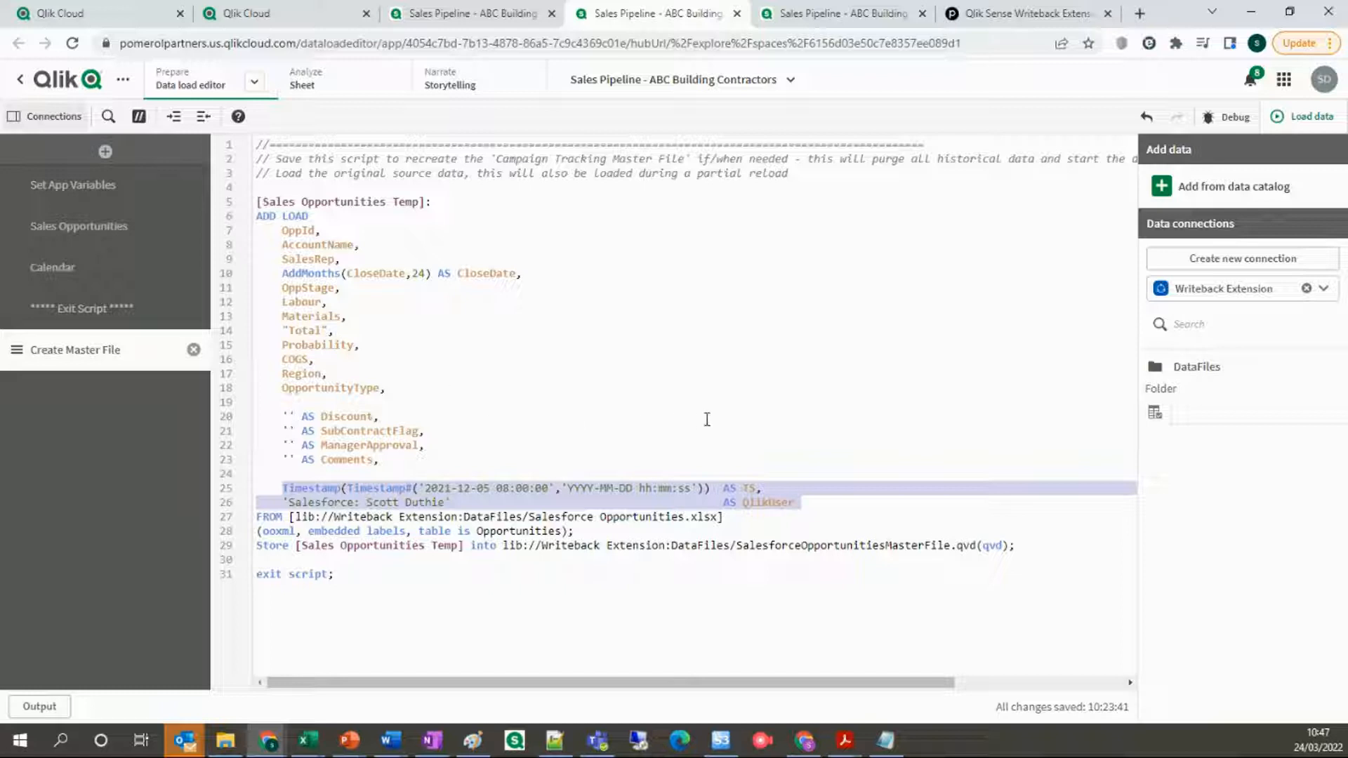
left_click(808, 520)
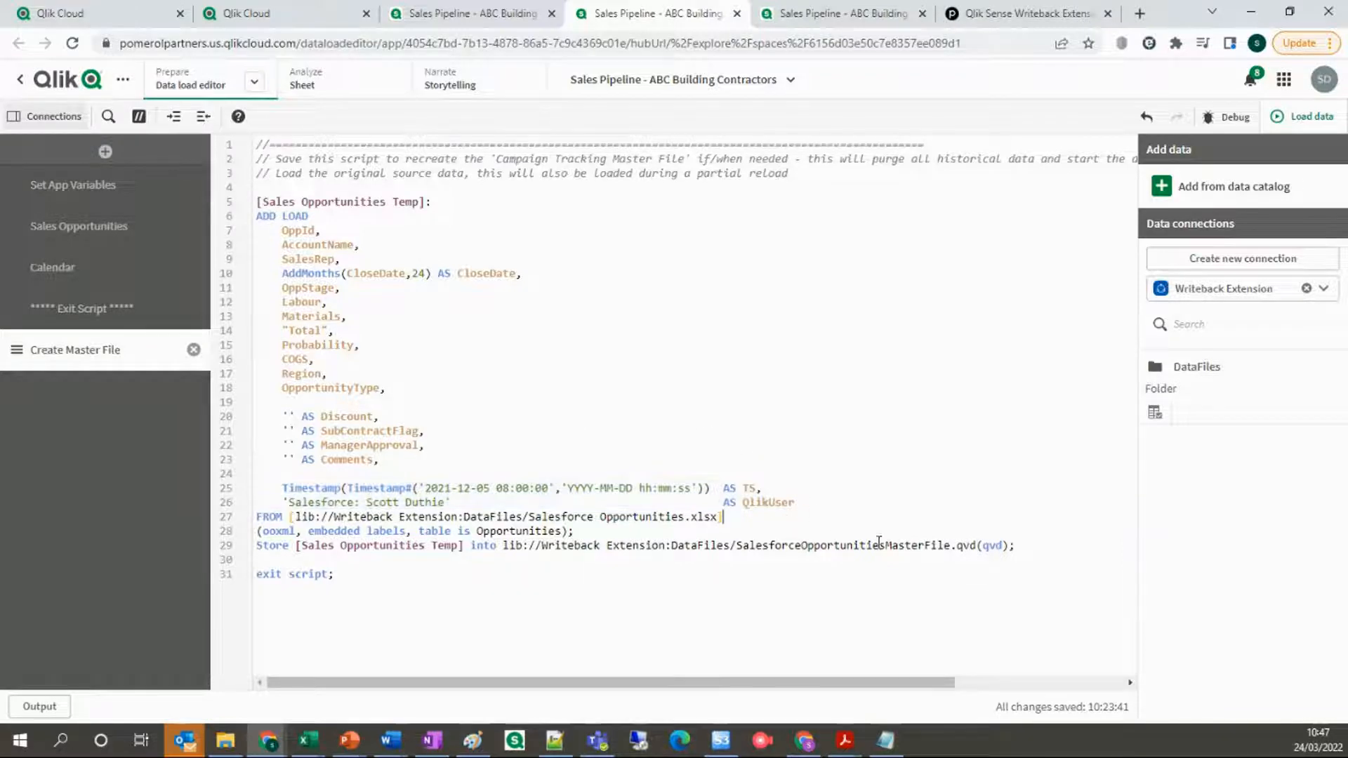
left_click_drag(763, 547, 1012, 551)
left_click_drag(802, 501, 457, 498)
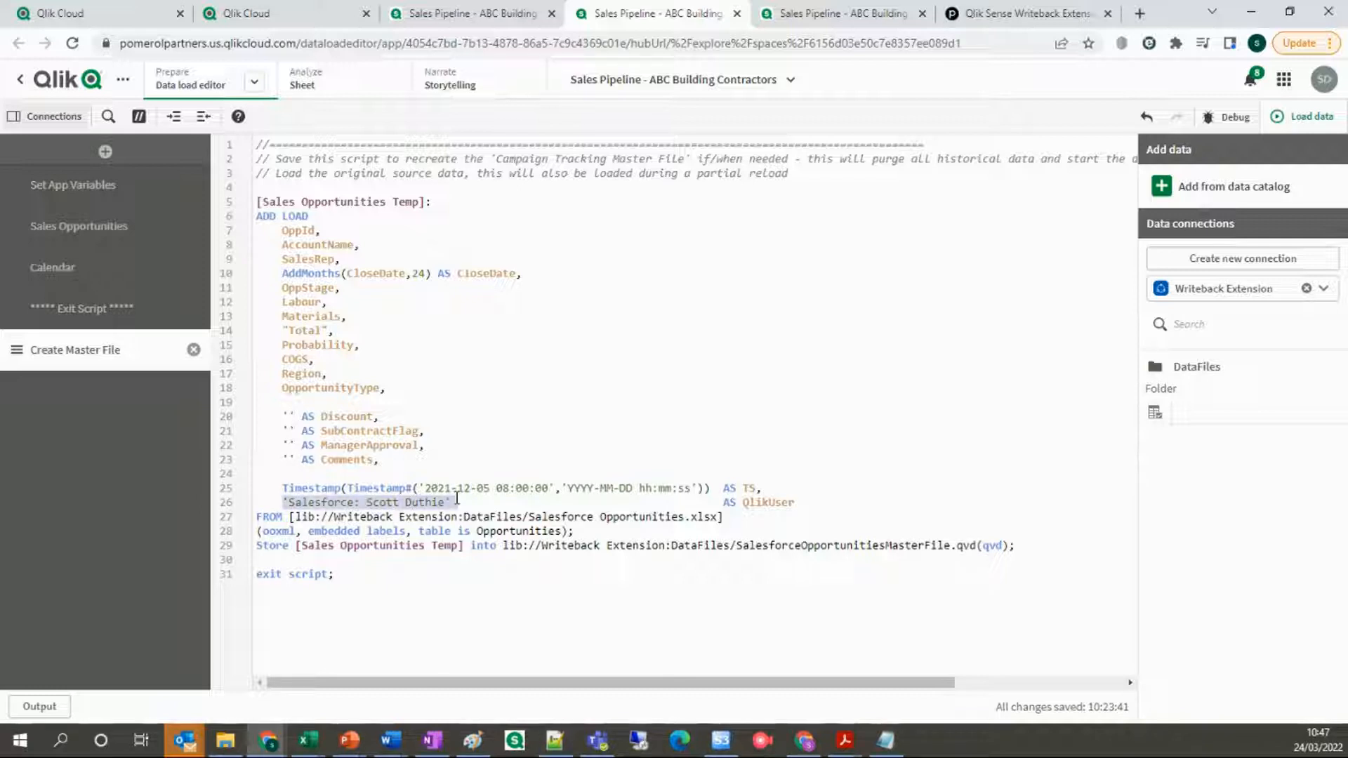
left_click(289, 490)
left_click_drag(285, 500, 449, 501)
left_click_drag(711, 490, 288, 490)
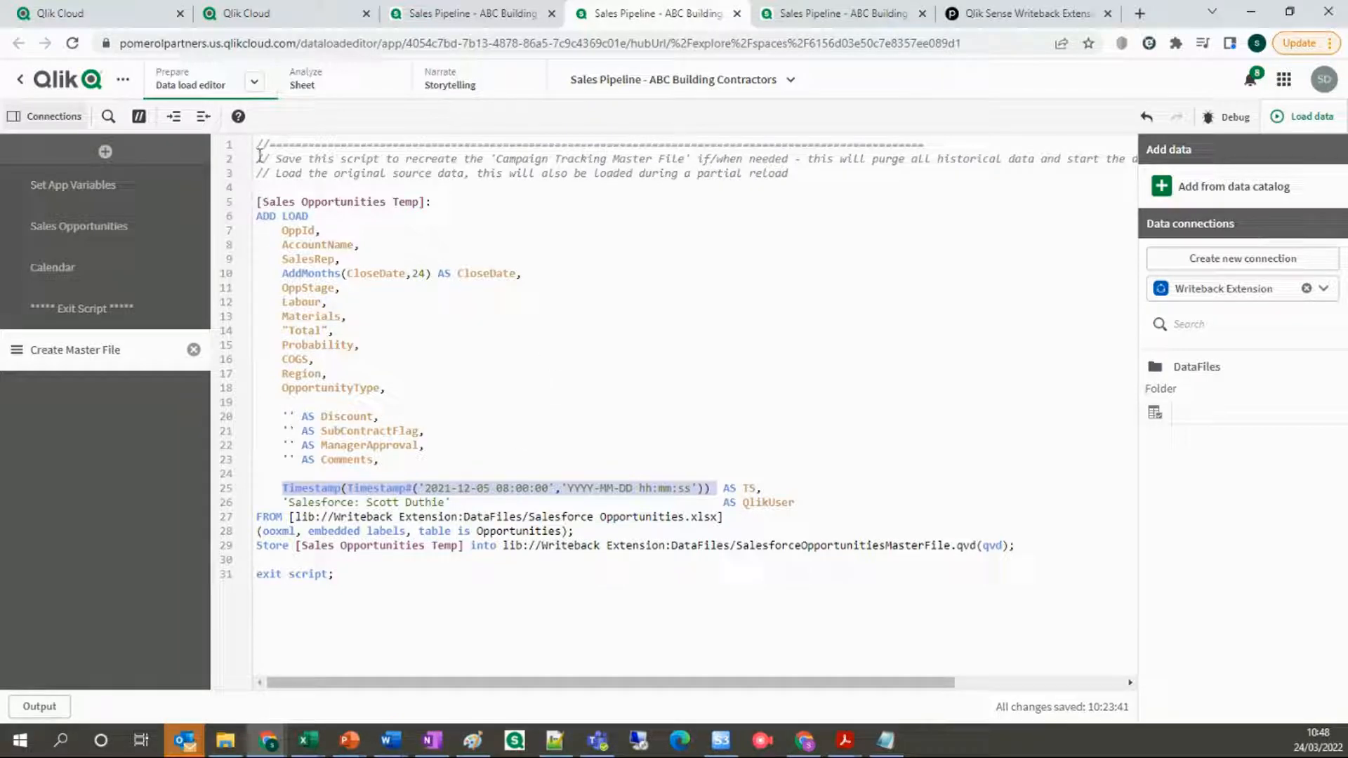
- Highlight the whole Create Master File script and its opening comments to review what the section is for
left_click_drag(259, 148, 415, 584)
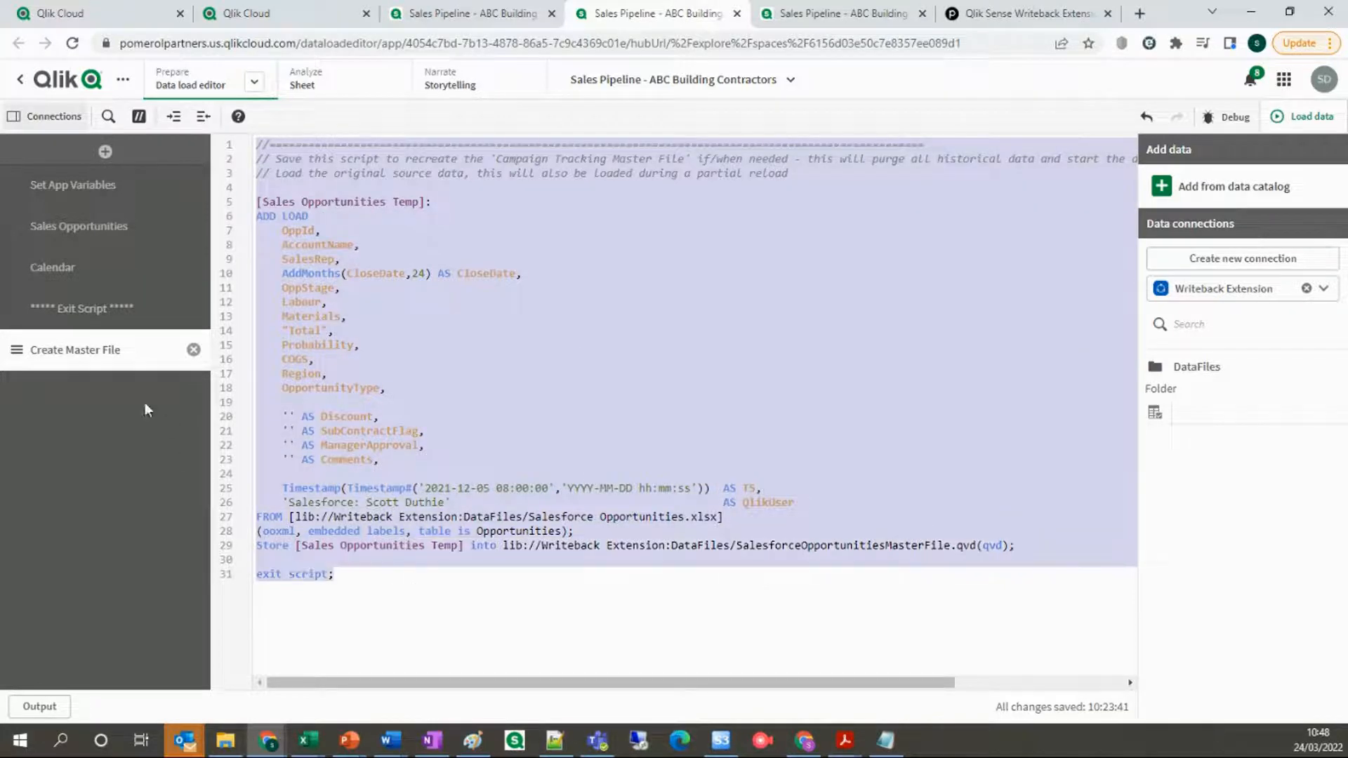
left_click(462, 202)
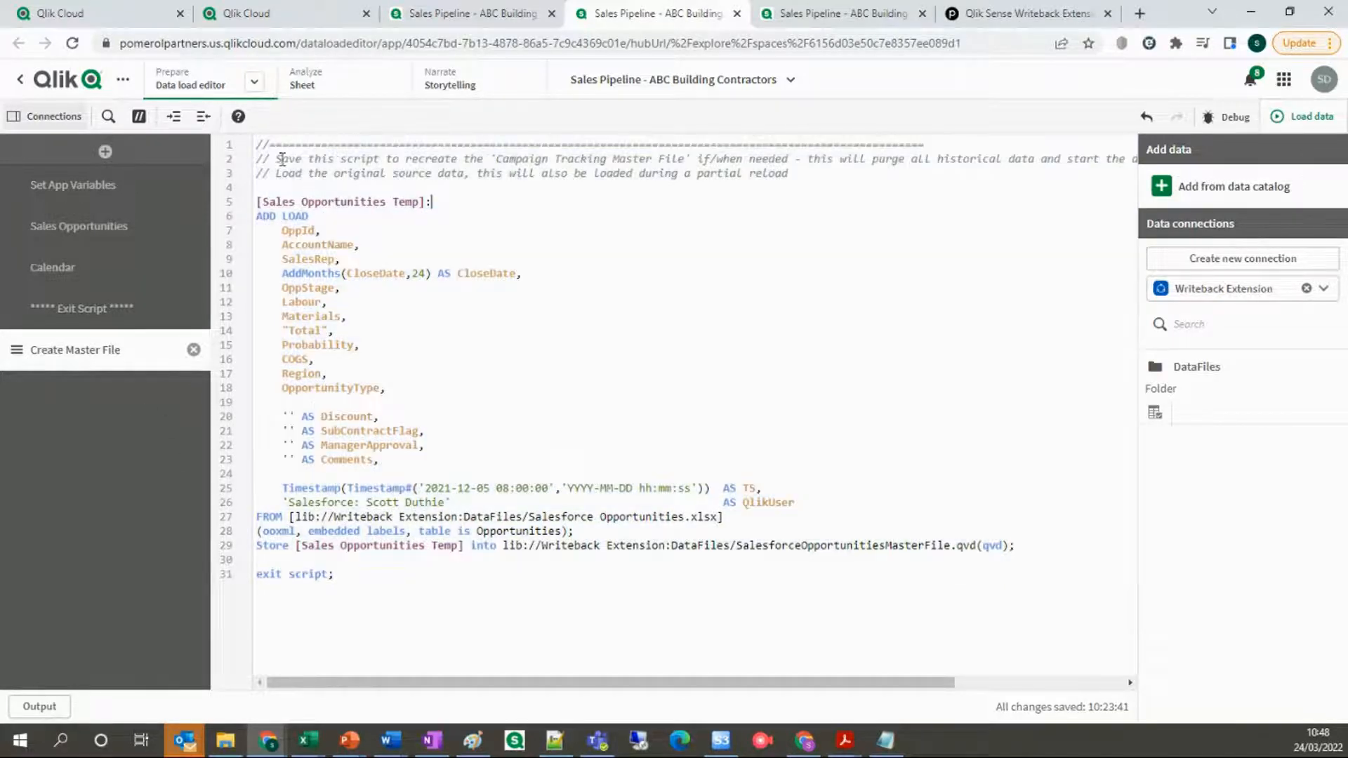
left_click_drag(259, 144, 551, 174)
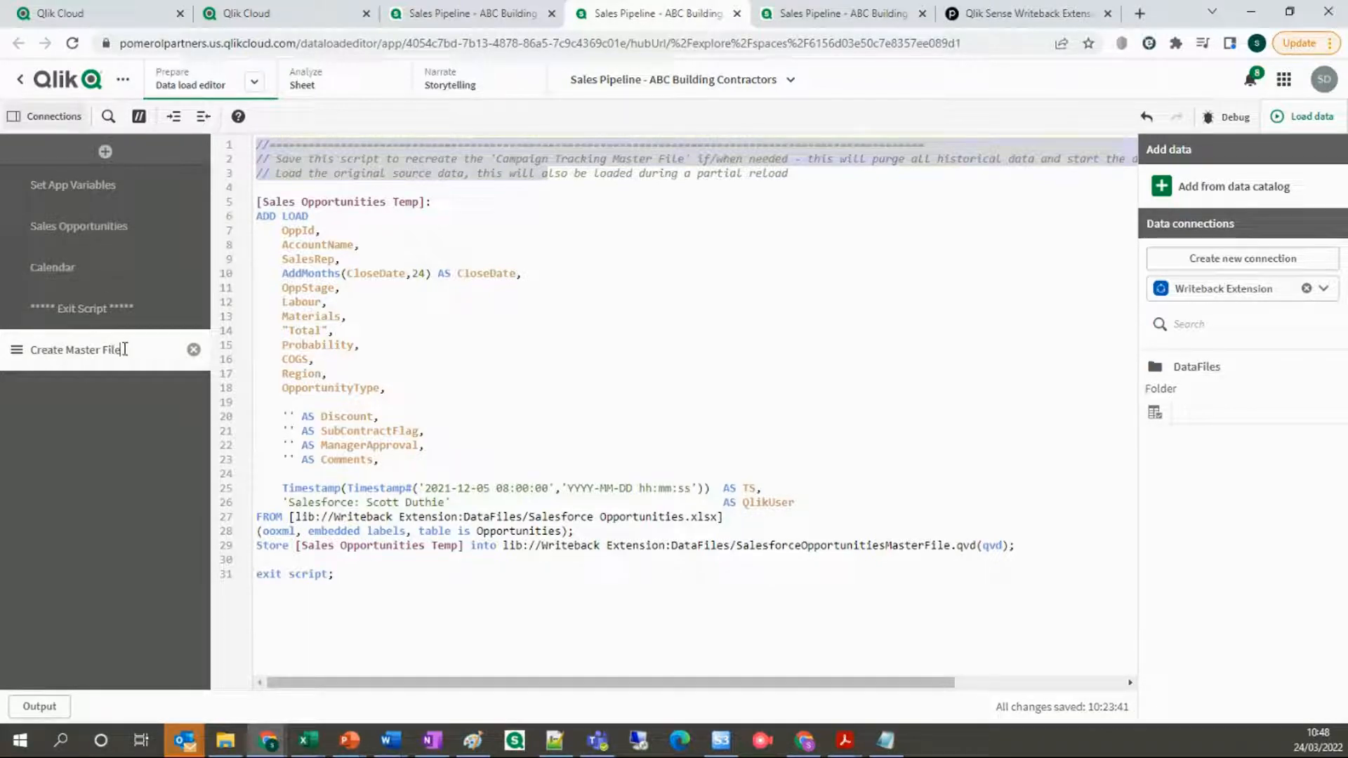
- Review the source fields, blank placeholder fields and complete Sales Opportunities Temp load statement in the Create Master File script
left_click(401, 199)
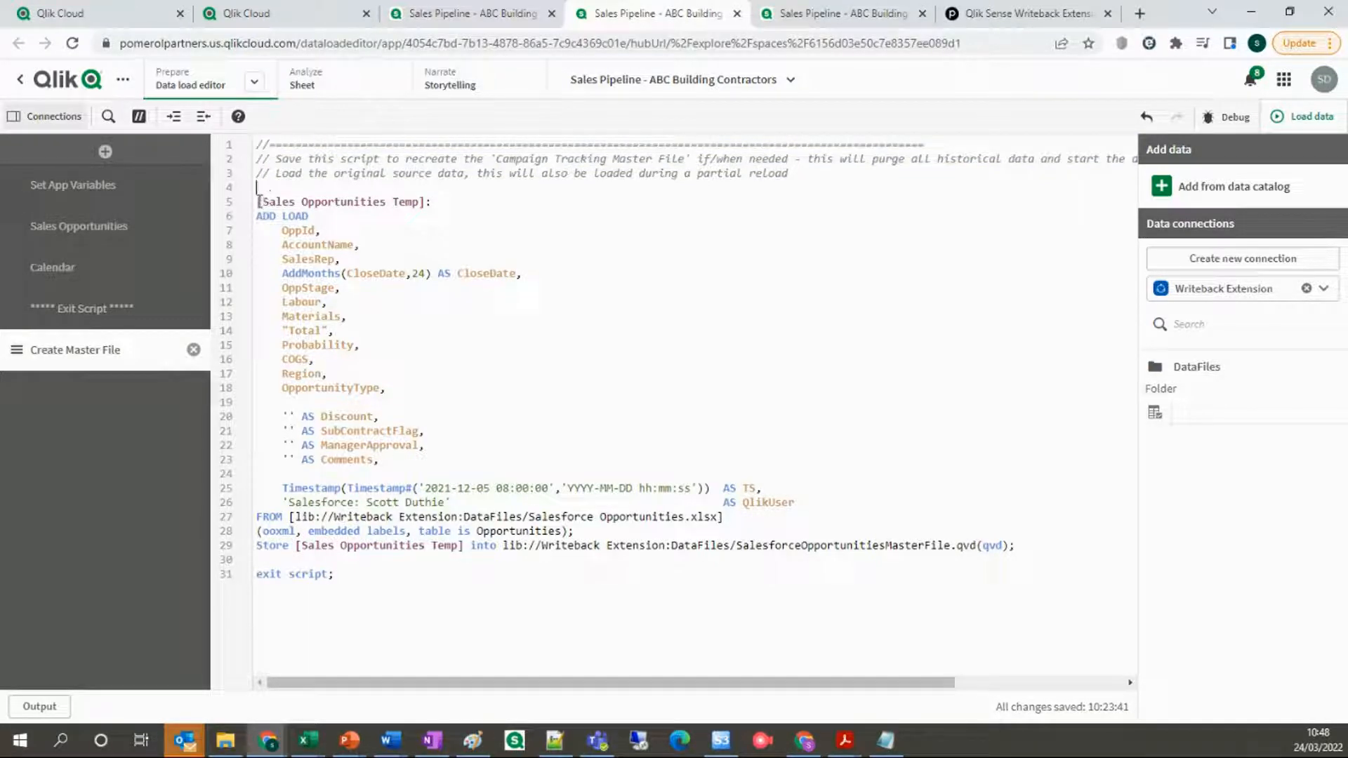
left_click_drag(258, 201, 384, 384)
left_click(380, 462)
left_click_drag(282, 460, 397, 460)
left_click(400, 463)
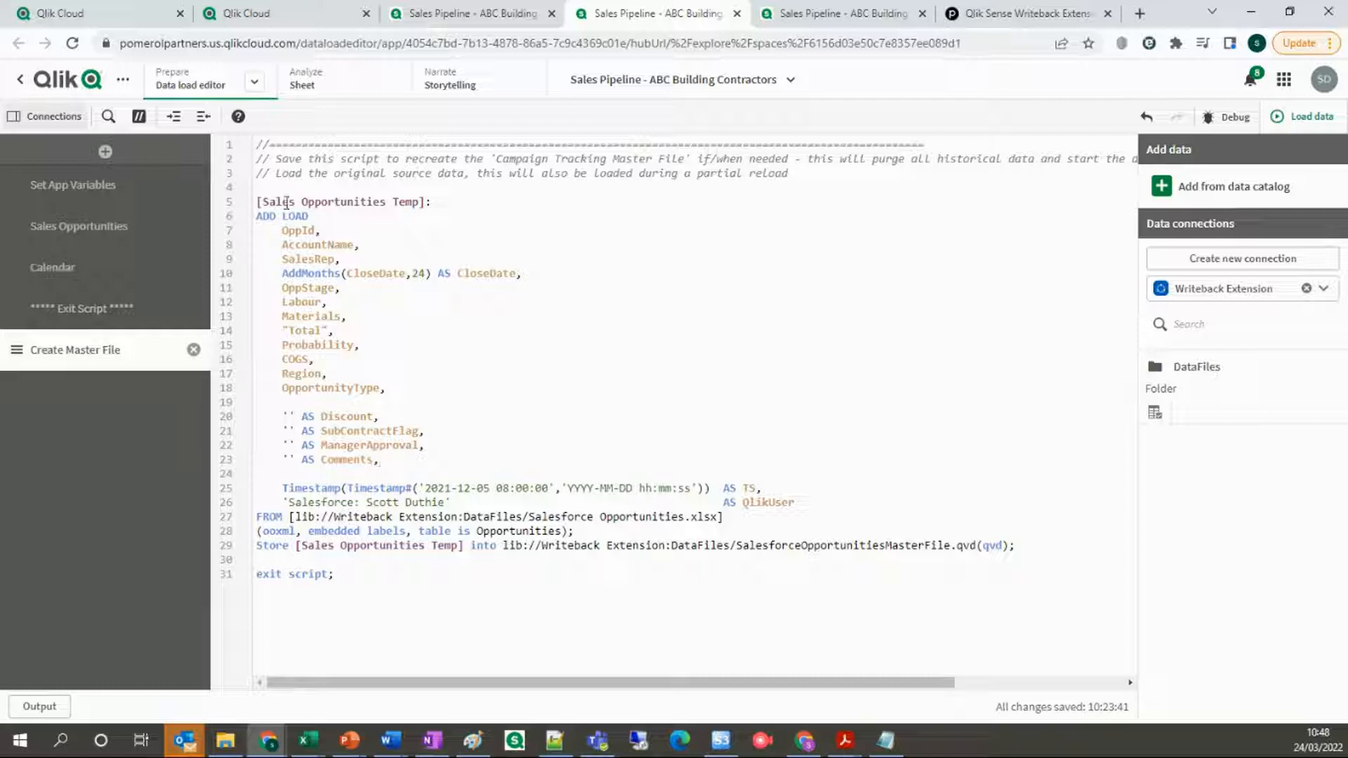
left_click_drag(257, 202, 448, 575)
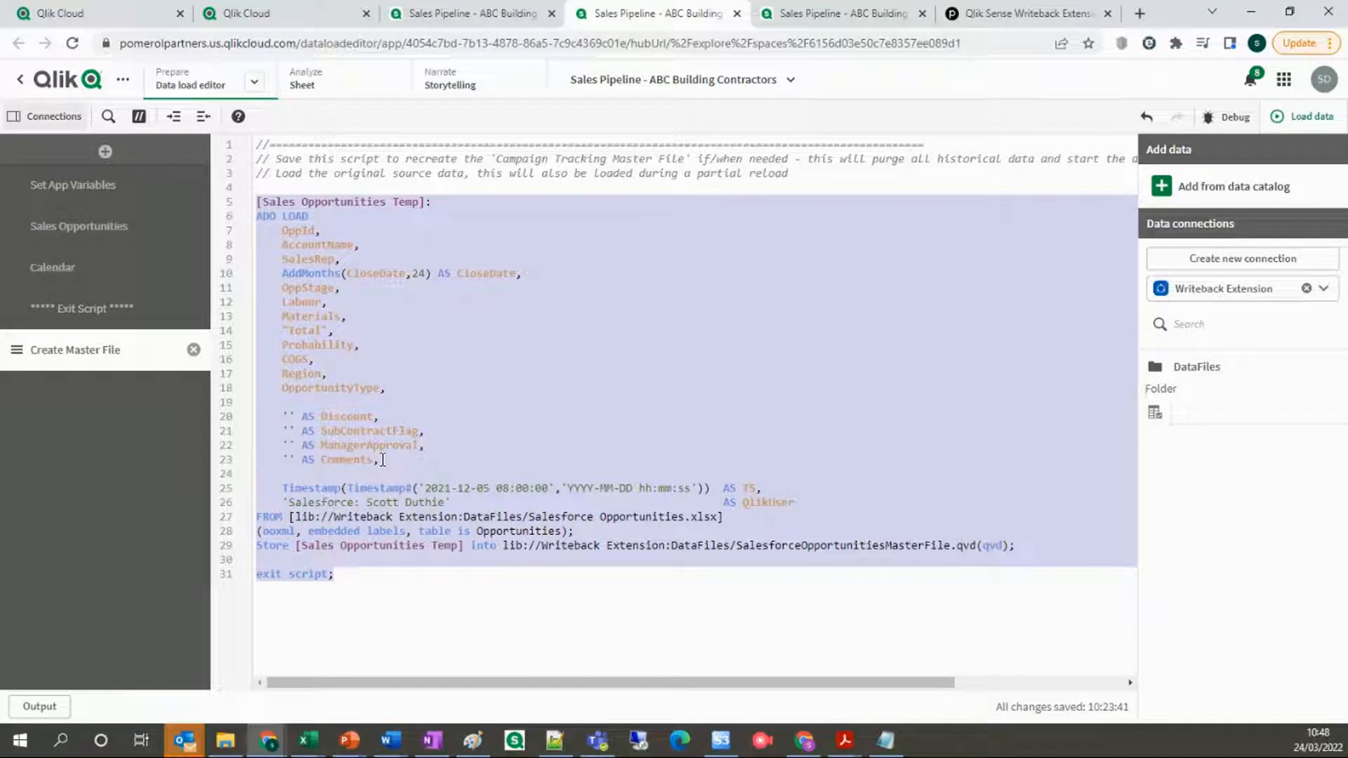
left_click(379, 485)
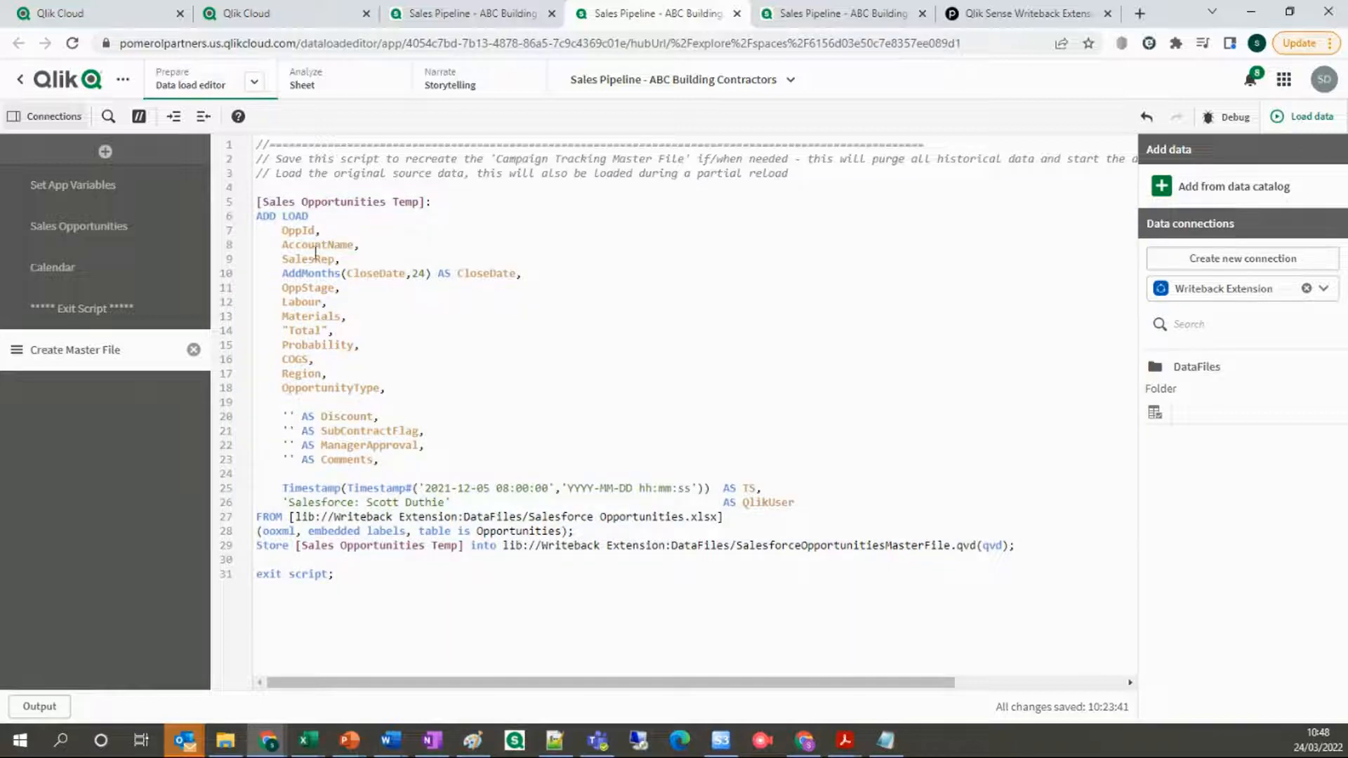
left_click_drag(273, 202, 443, 579)
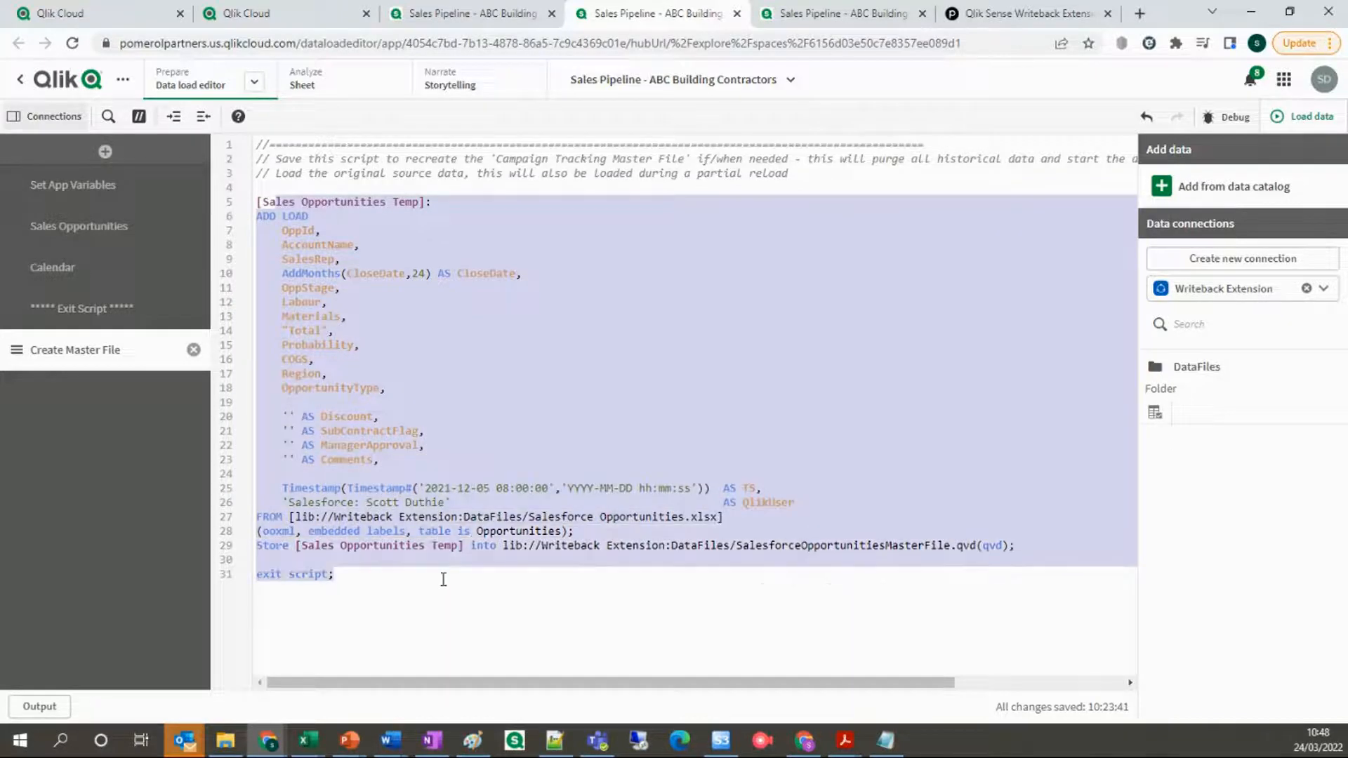
left_click(454, 596)
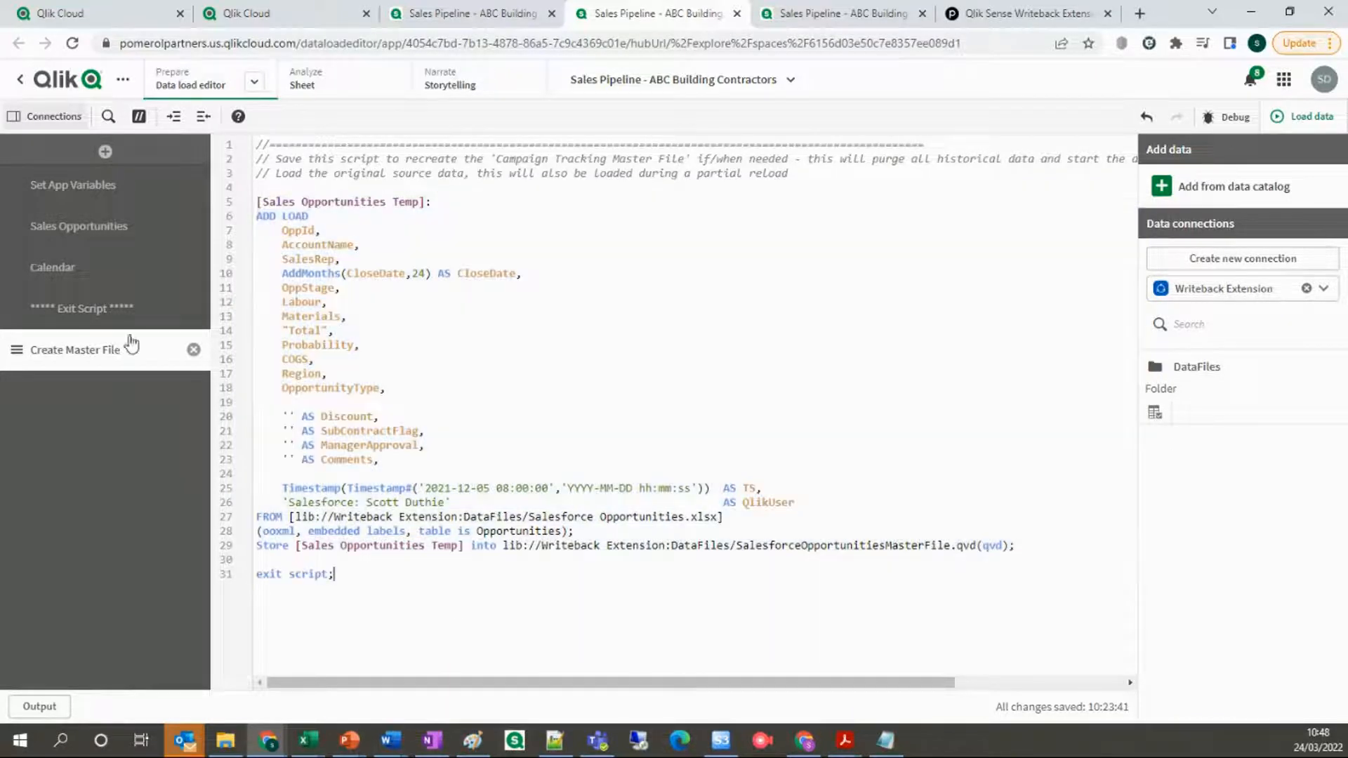
- Check the Sales Opportunities section, return to Create Master File and highlight SalesforceOpportunitiesMasterFile.qvd in its Store statement
left_click(111, 239)
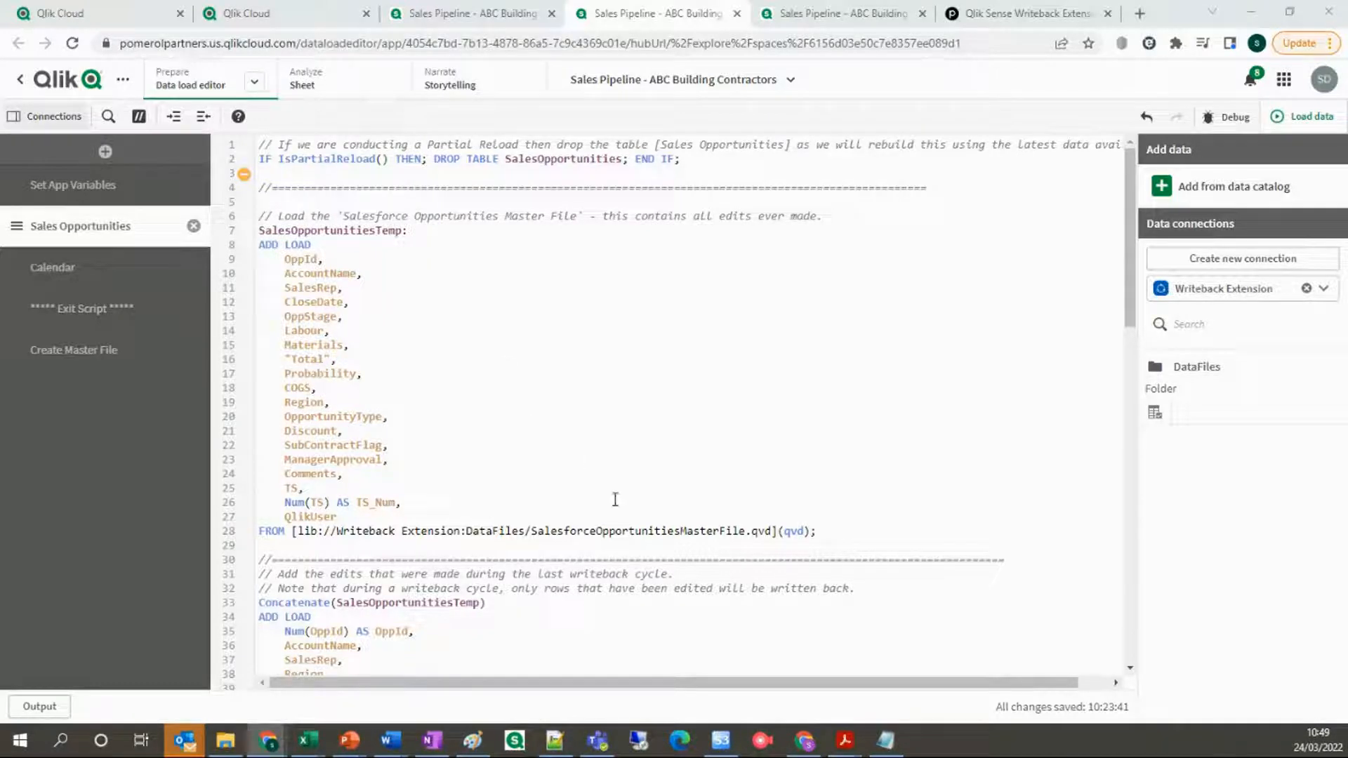
left_click(120, 358)
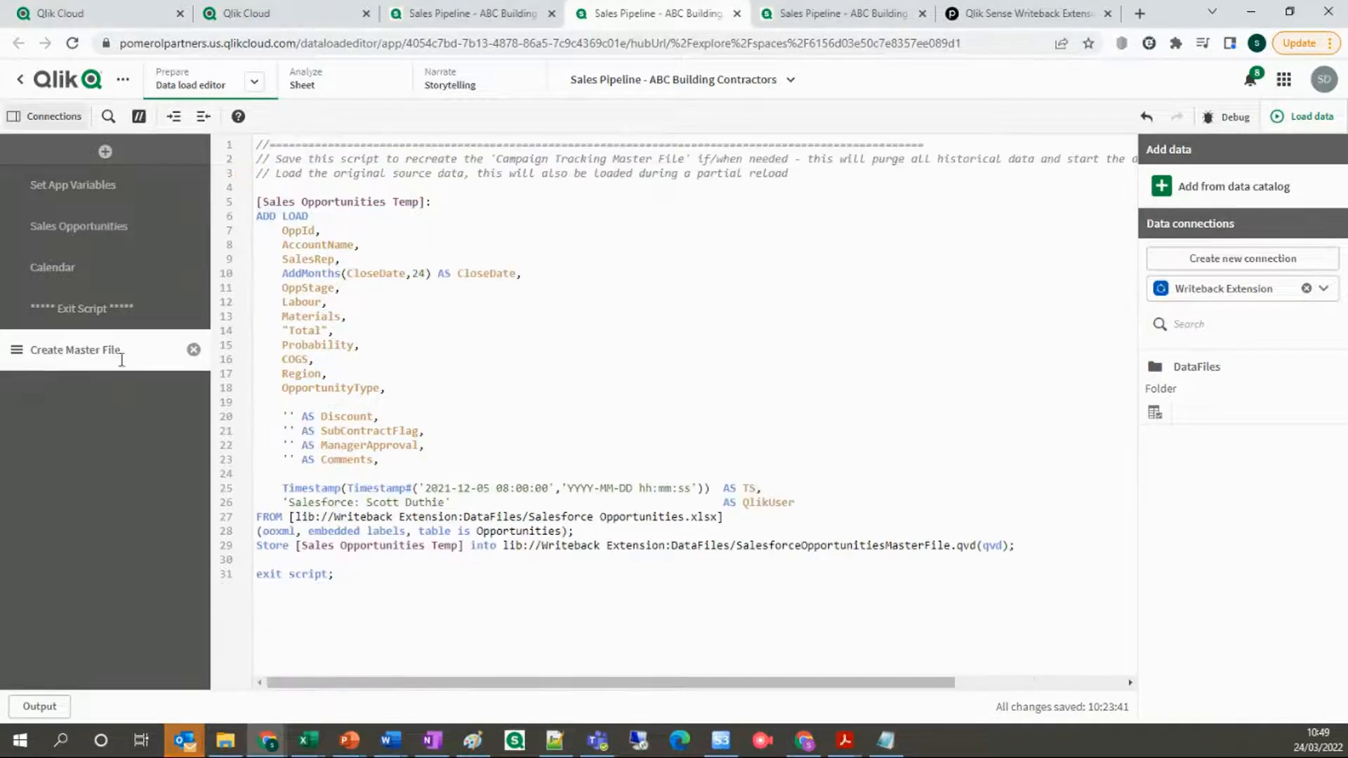
left_click_drag(736, 545, 998, 543)
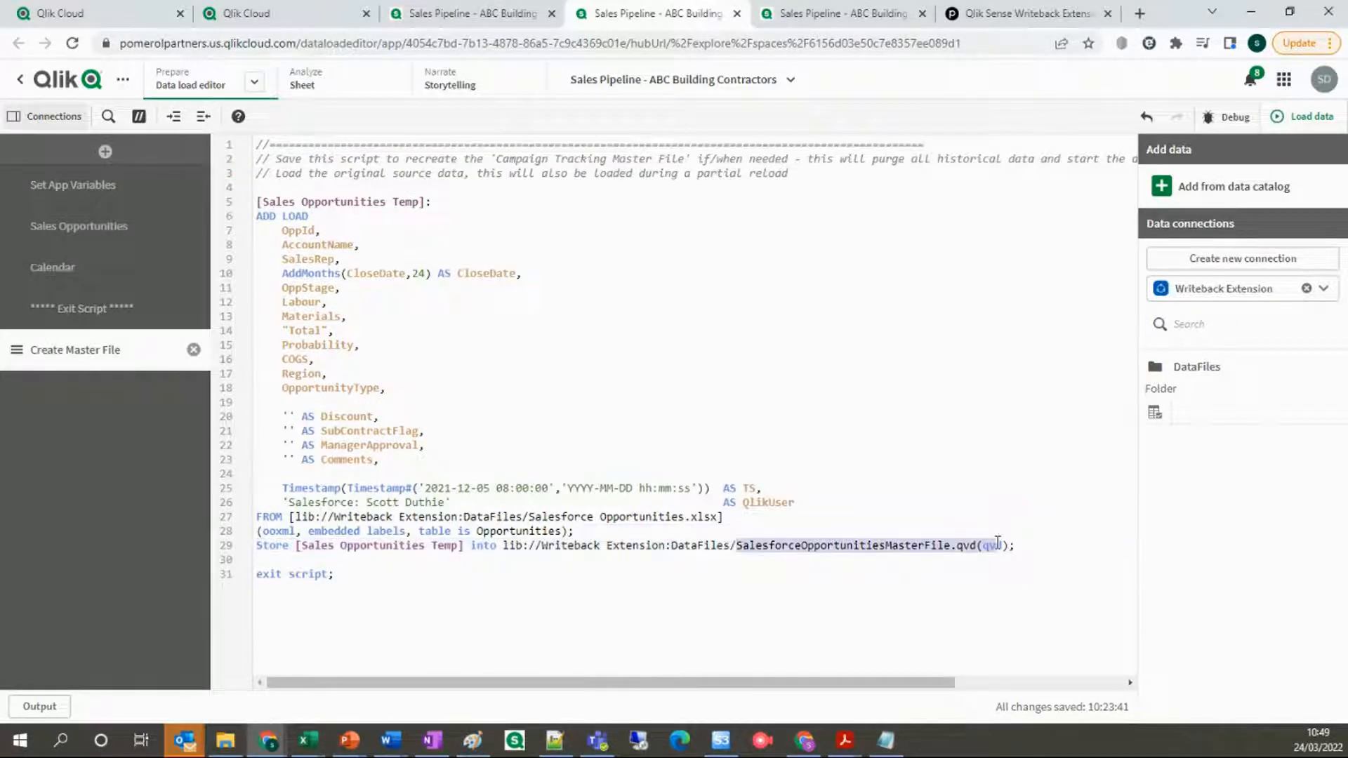
- Open the Sales Opportunities script section and examine the SalesOpportunitiesTemp load from SalesforceOpportunitiesMasterFile.qvd
left_click(117, 226)
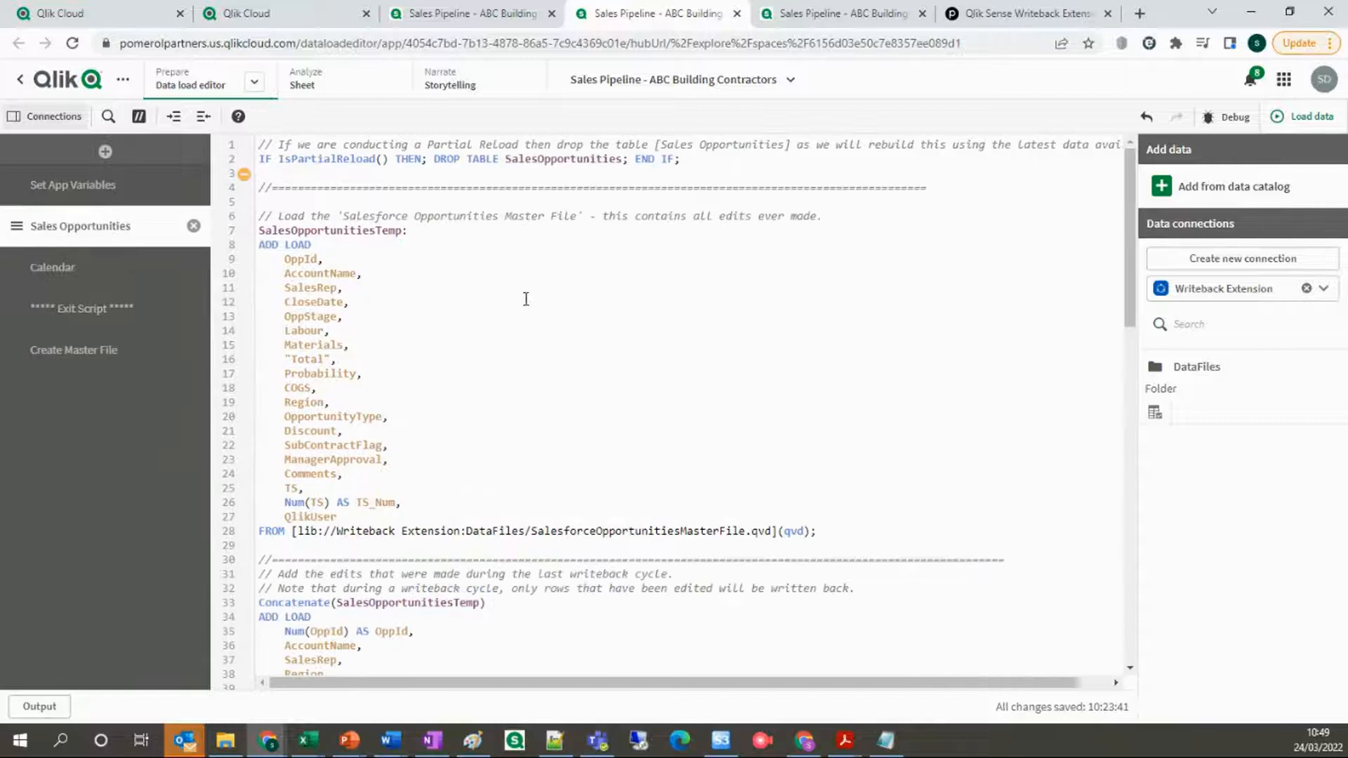
left_click_drag(259, 214, 862, 530)
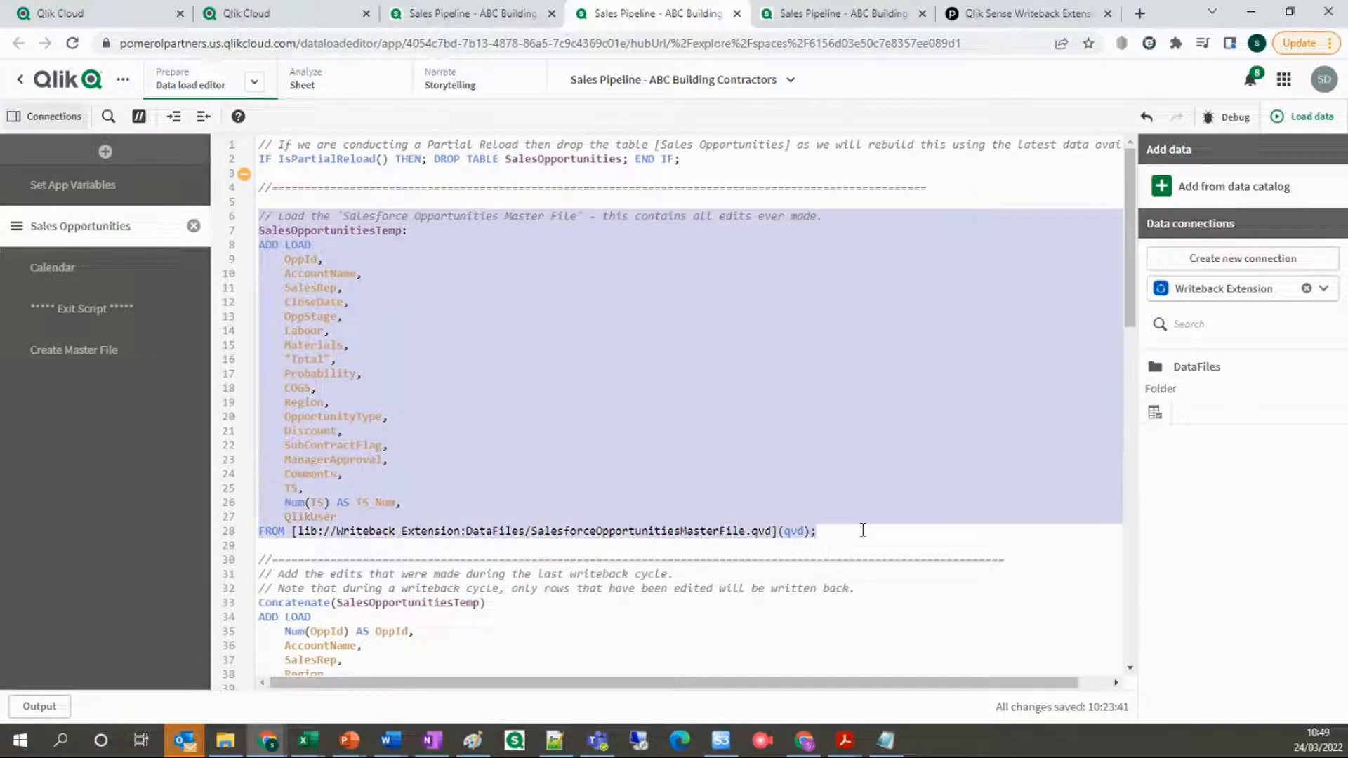
double_click(689, 530)
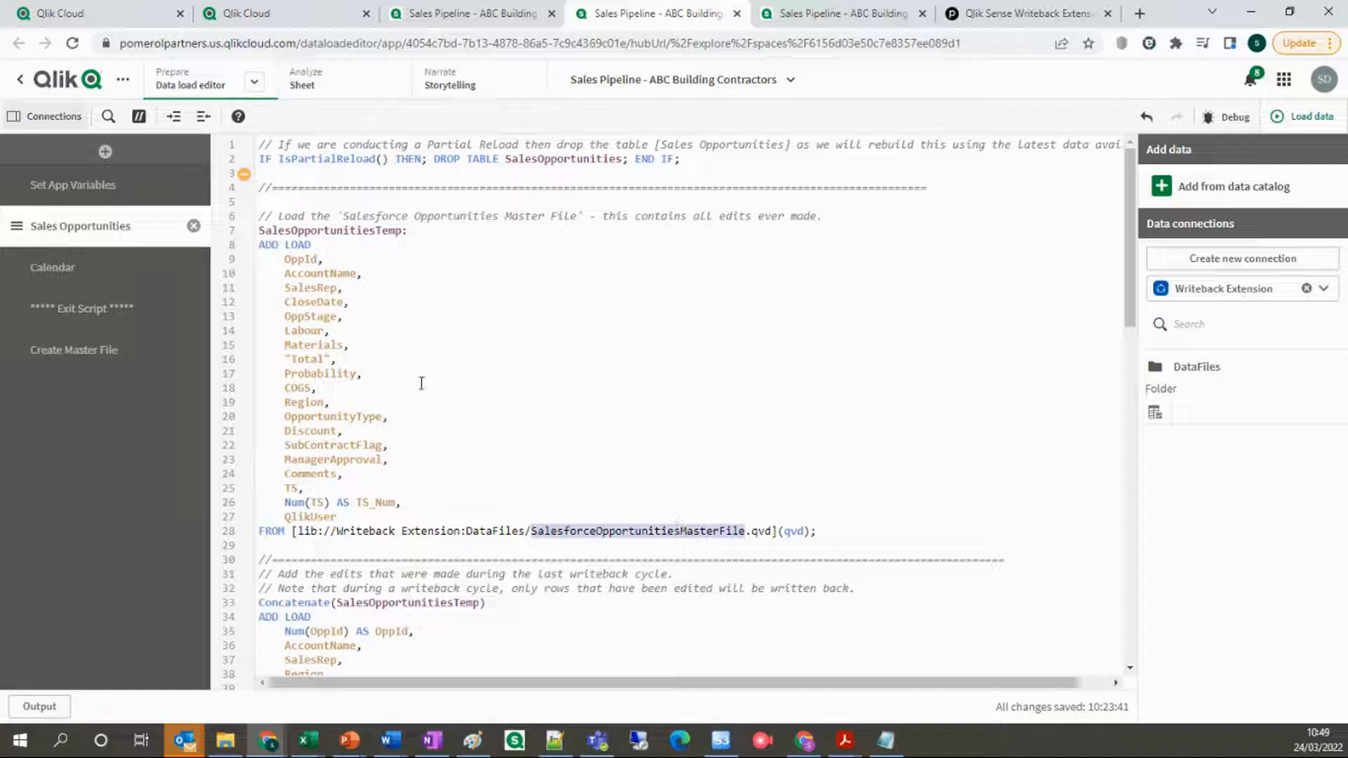
left_click_drag(258, 230, 836, 532)
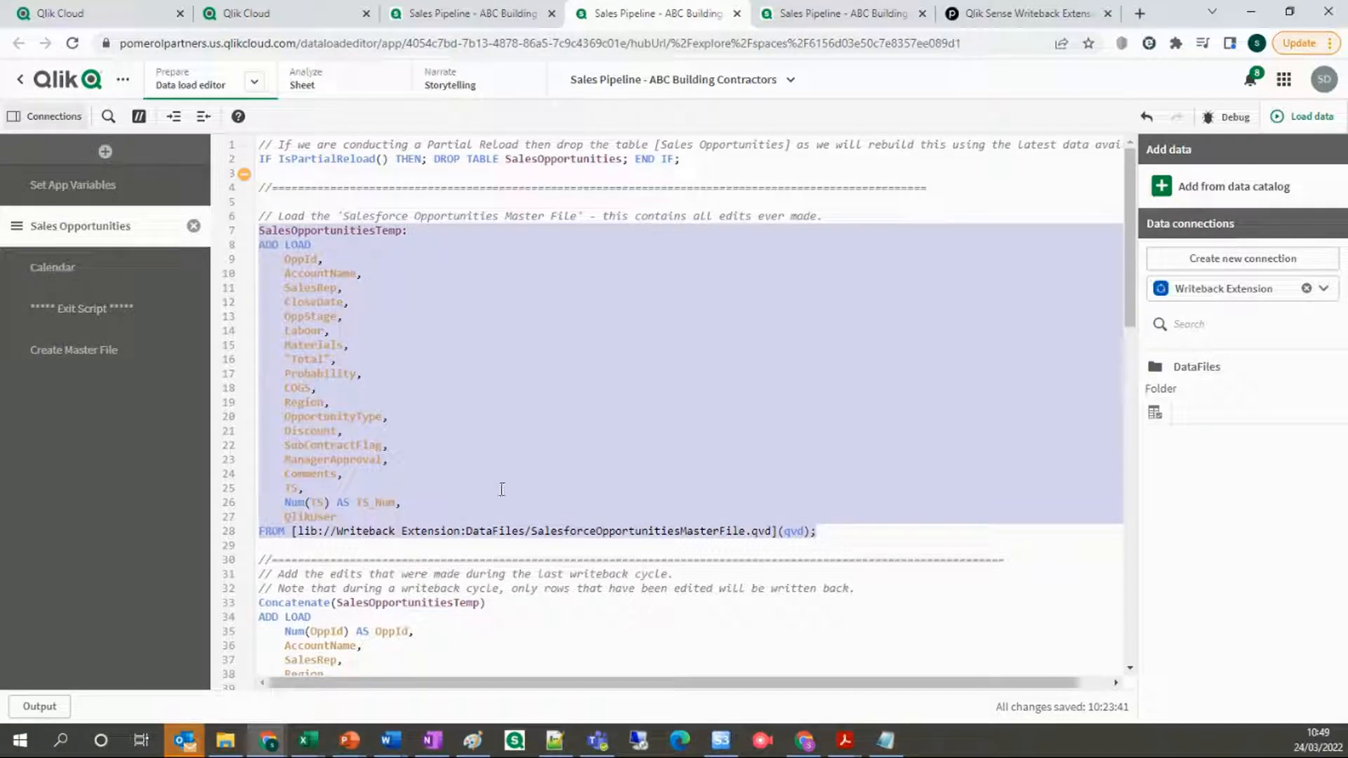
scroll(481, 406, "down", 4)
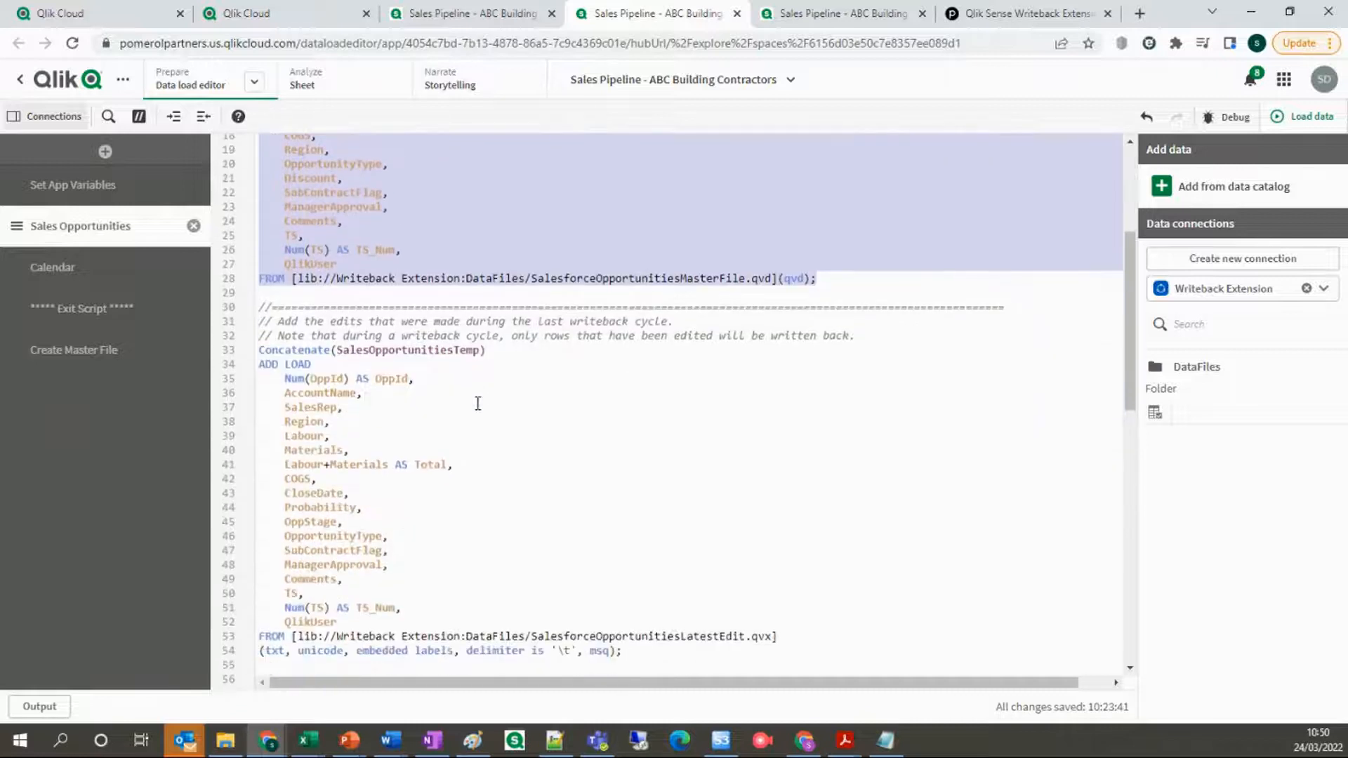
scroll(481, 414, "down", 2)
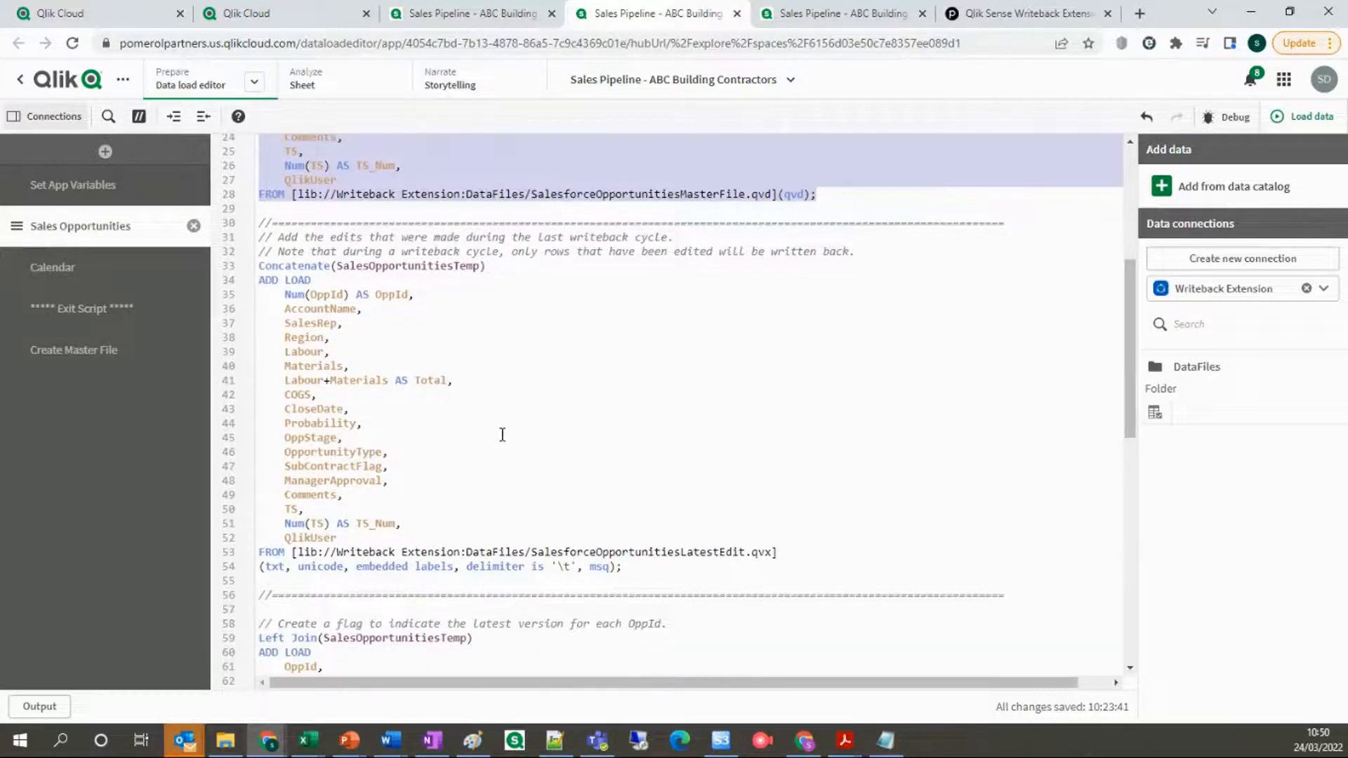
scroll(500, 430, "up", 6)
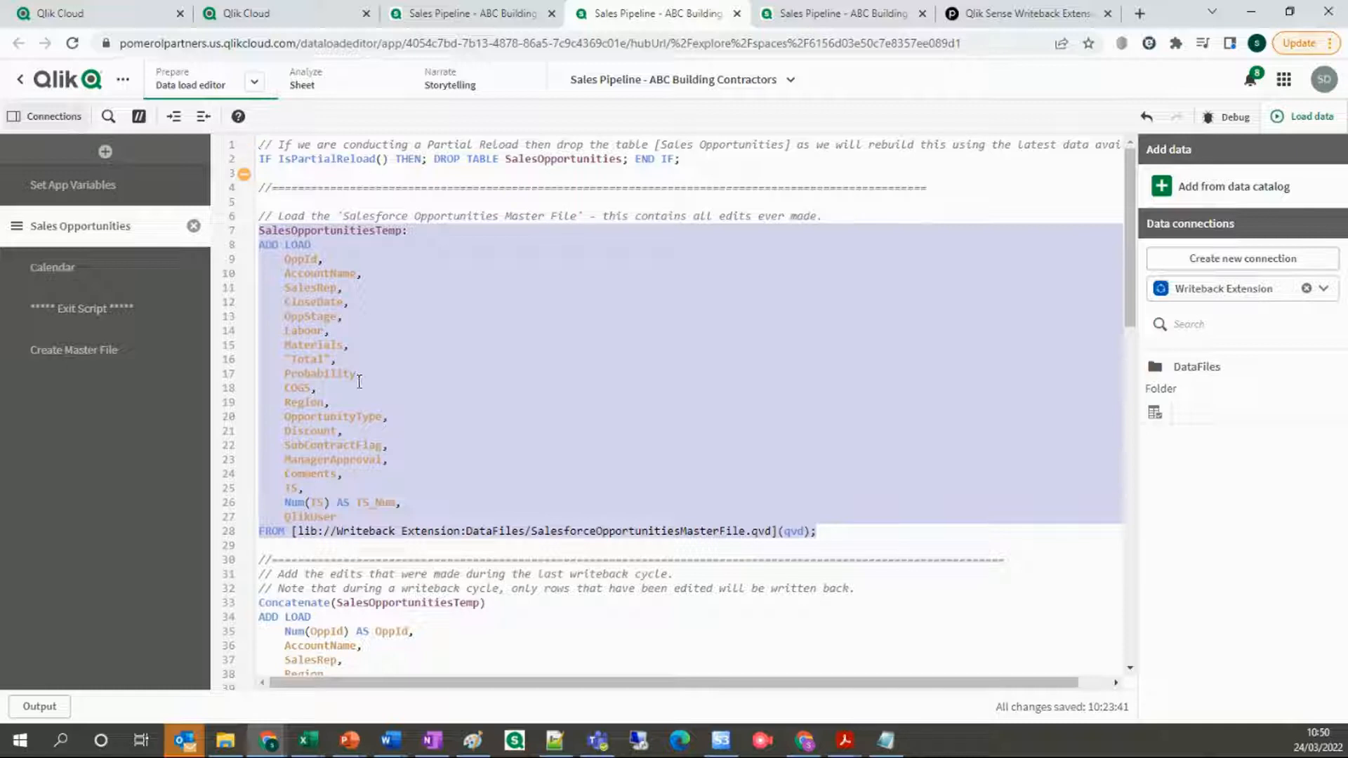
- Inspect the SalesOpportunities table and its Calendar link in the data model viewer, and return to the load script
left_click(827, 19)
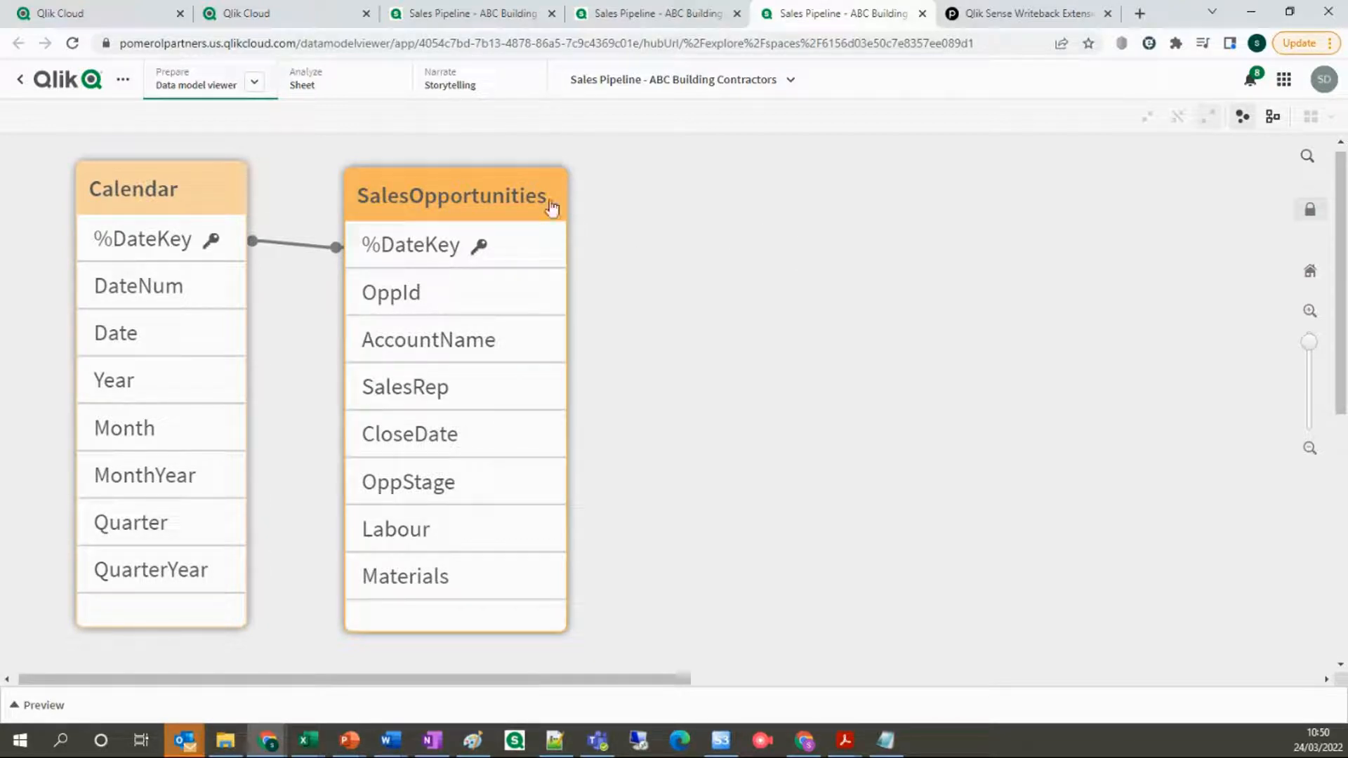
left_click(460, 211)
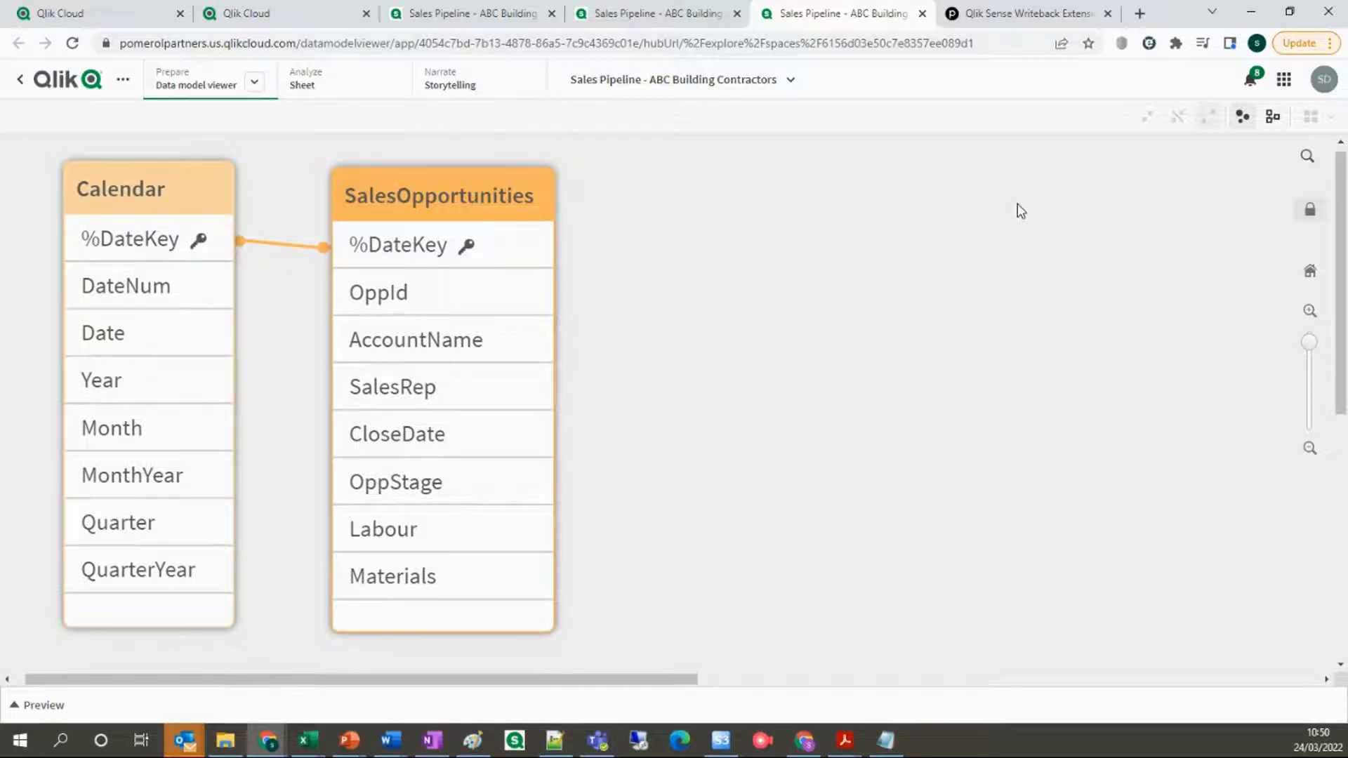
left_click(647, 15)
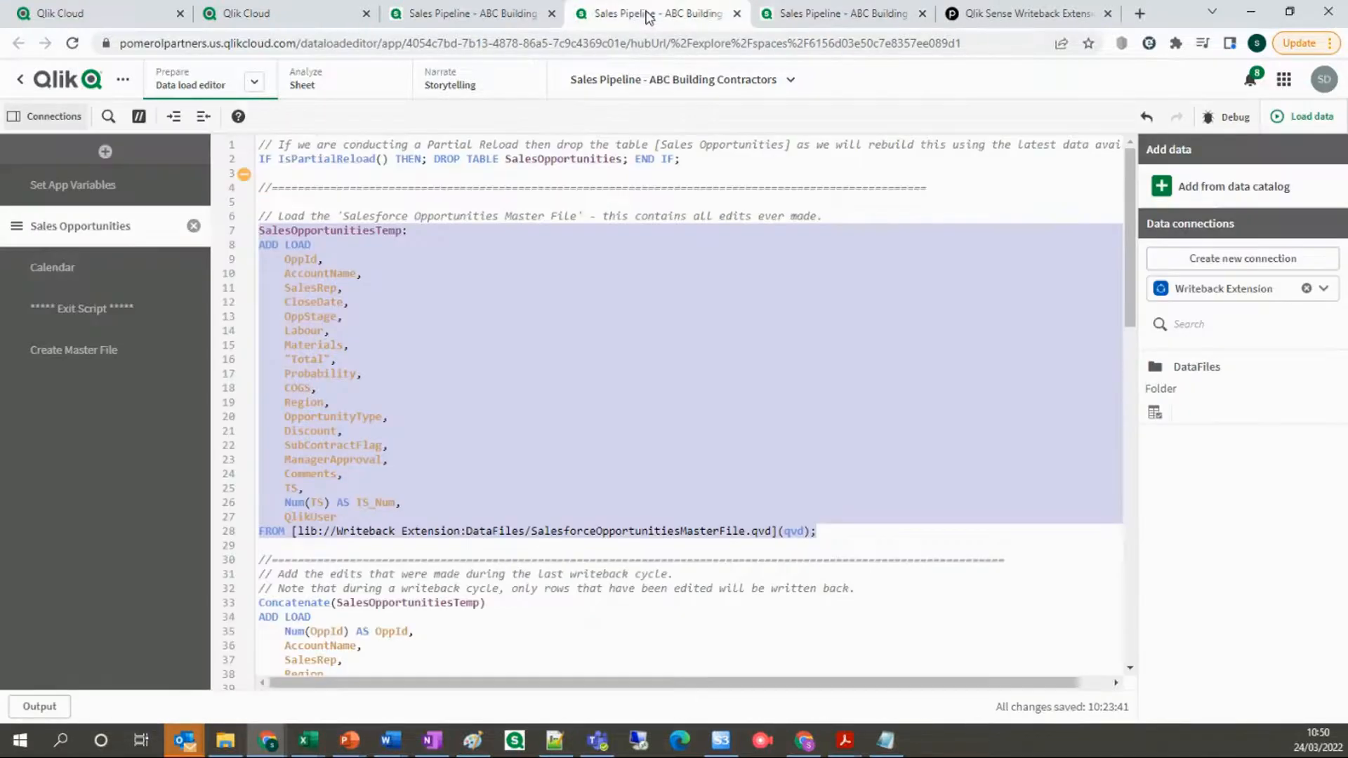
- Highlight the SalesOpportunitiesTemp master load, followed by the Concatenate block that reads SalesforceOpportunitiesLatestEdit.qvx
left_click(518, 360)
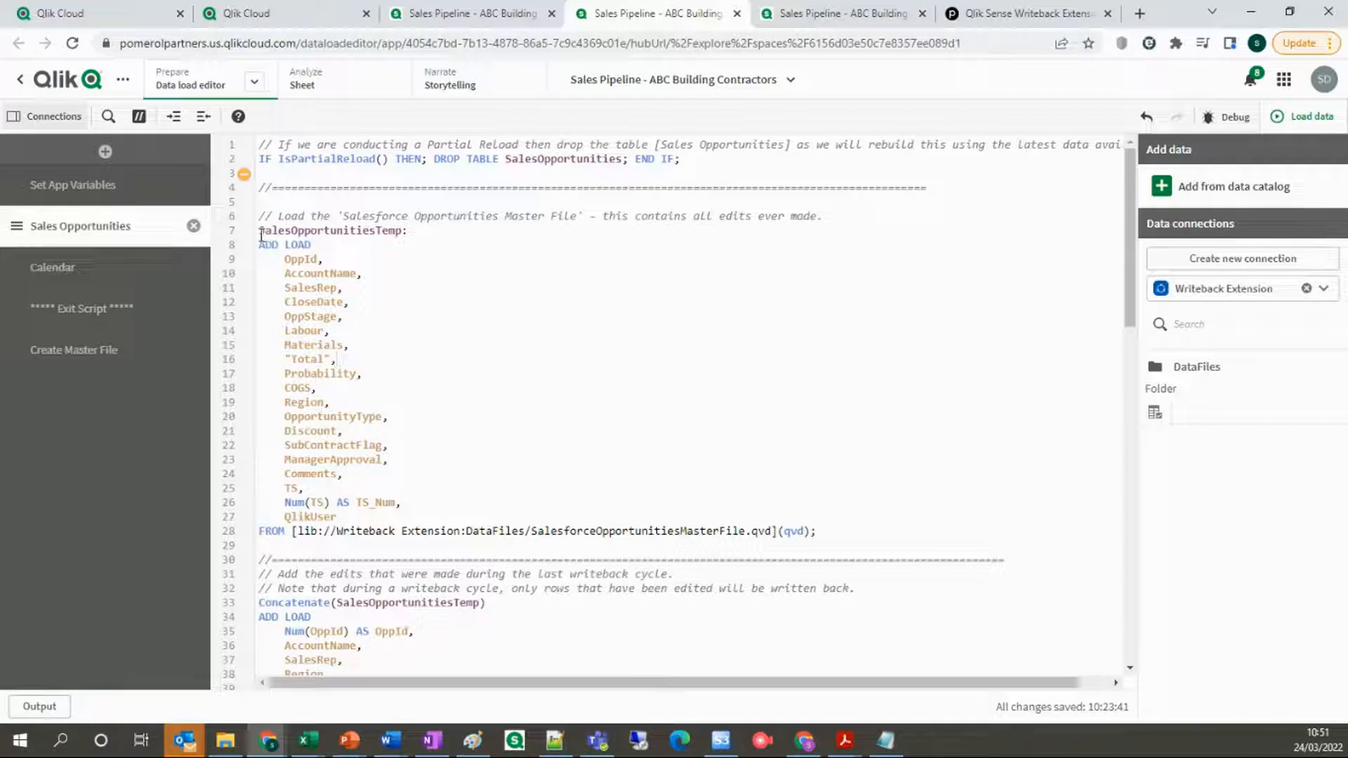
left_click_drag(260, 231, 819, 532)
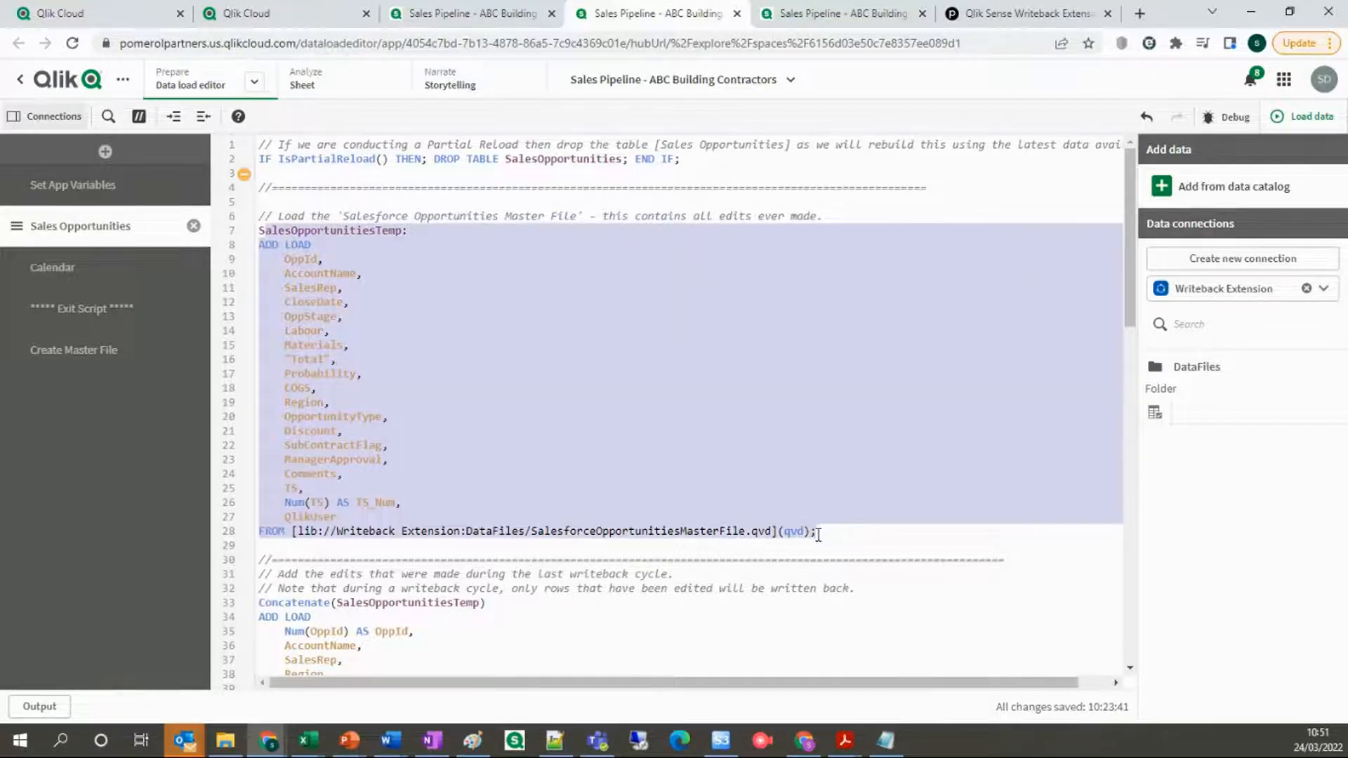
scroll(818, 535, "down", 5)
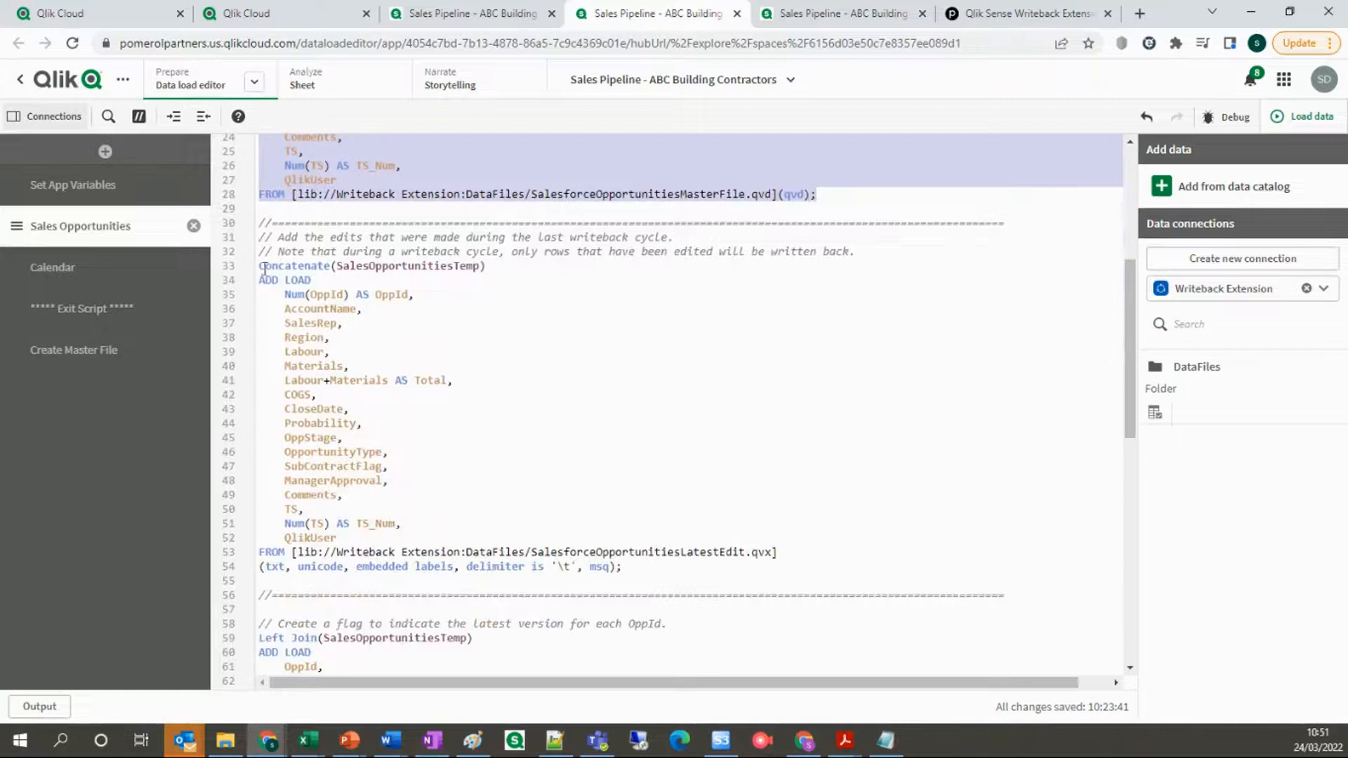
left_click_drag(771, 554, 533, 552)
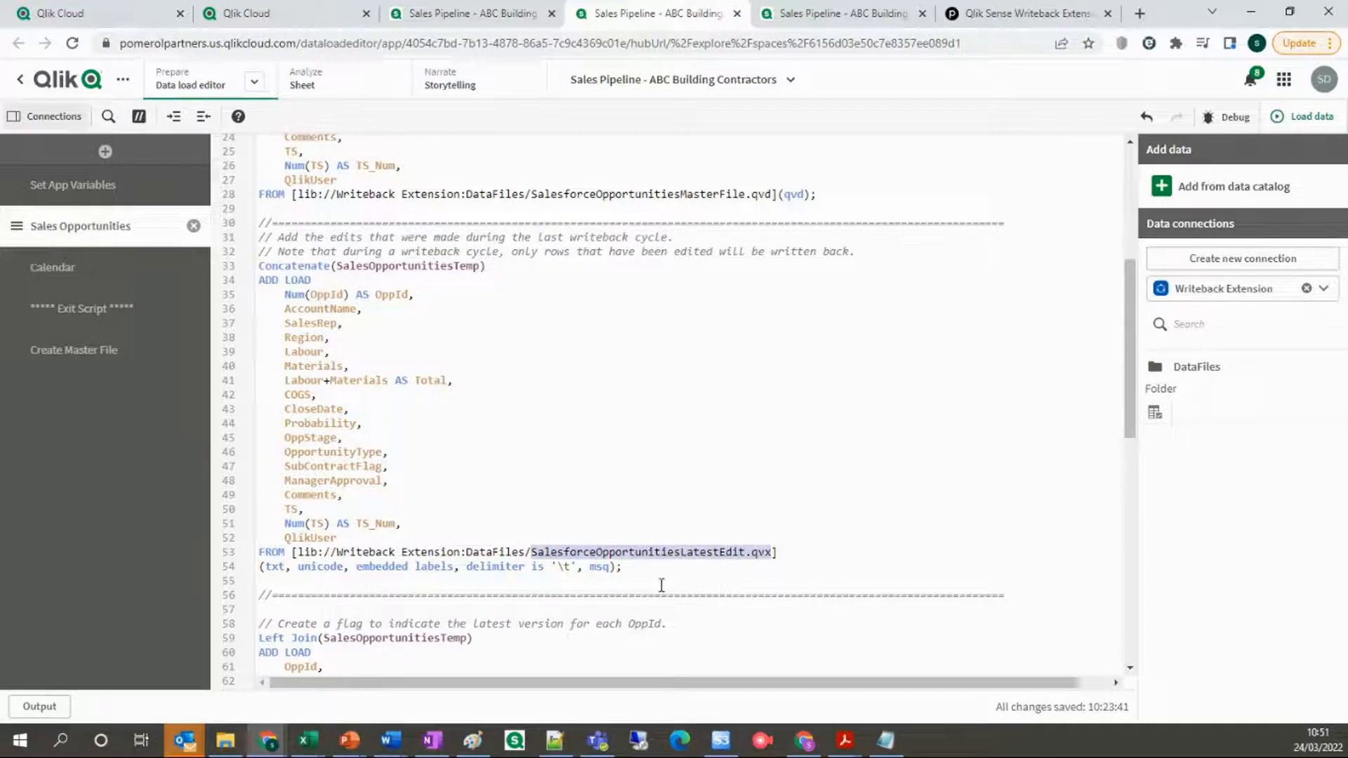
left_click_drag(621, 566, 258, 268)
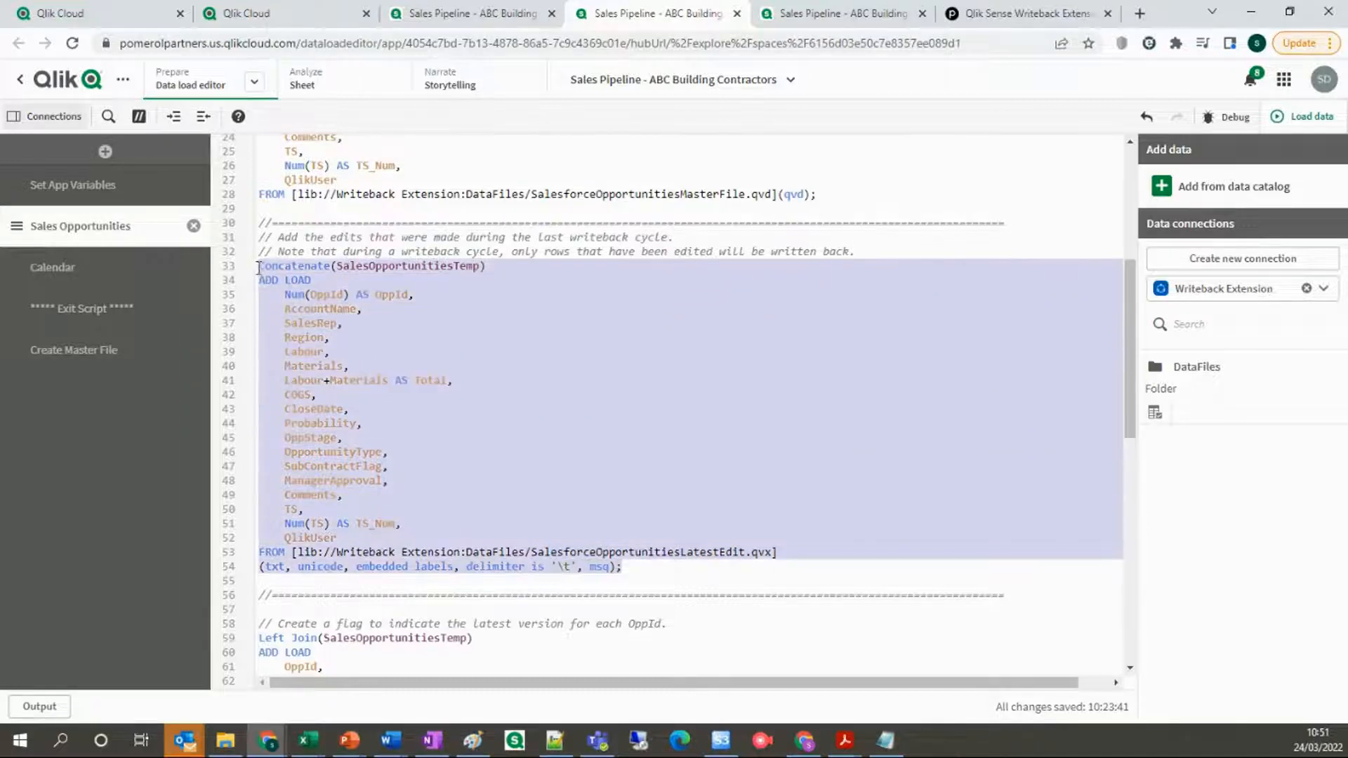
- Compare the master file load statement with the concatenated load of the latest writeback edits
scroll(625, 505, "up", 6)
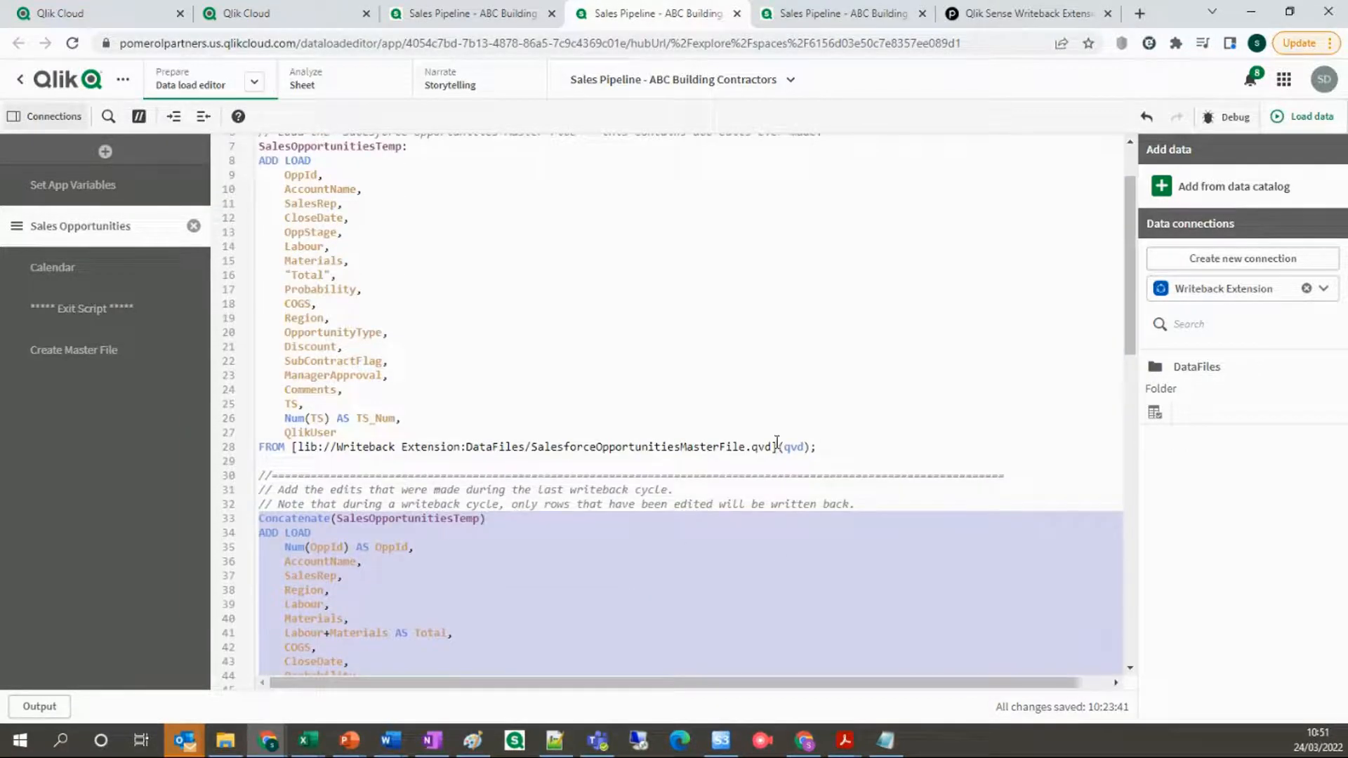
left_click_drag(772, 446, 533, 450)
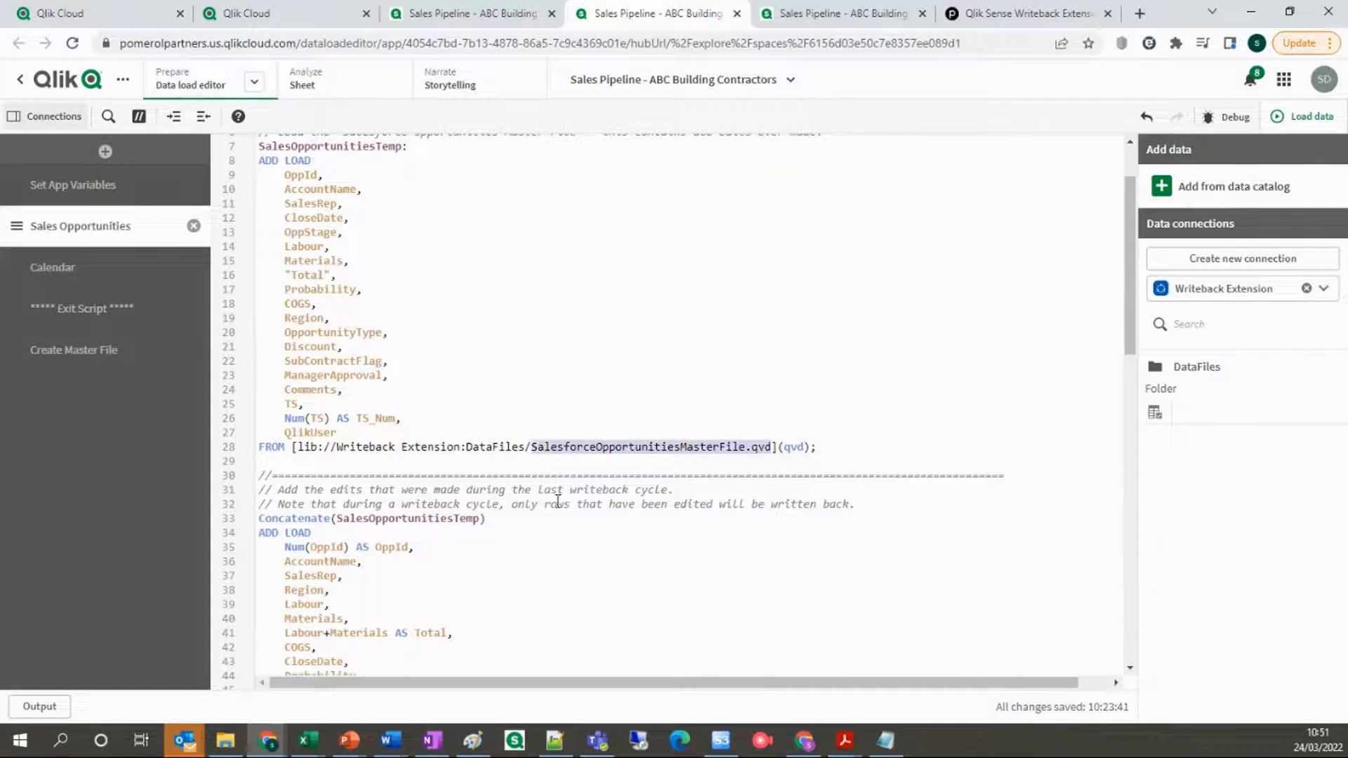
left_click_drag(259, 160, 834, 447)
scroll(823, 457, "down", 6)
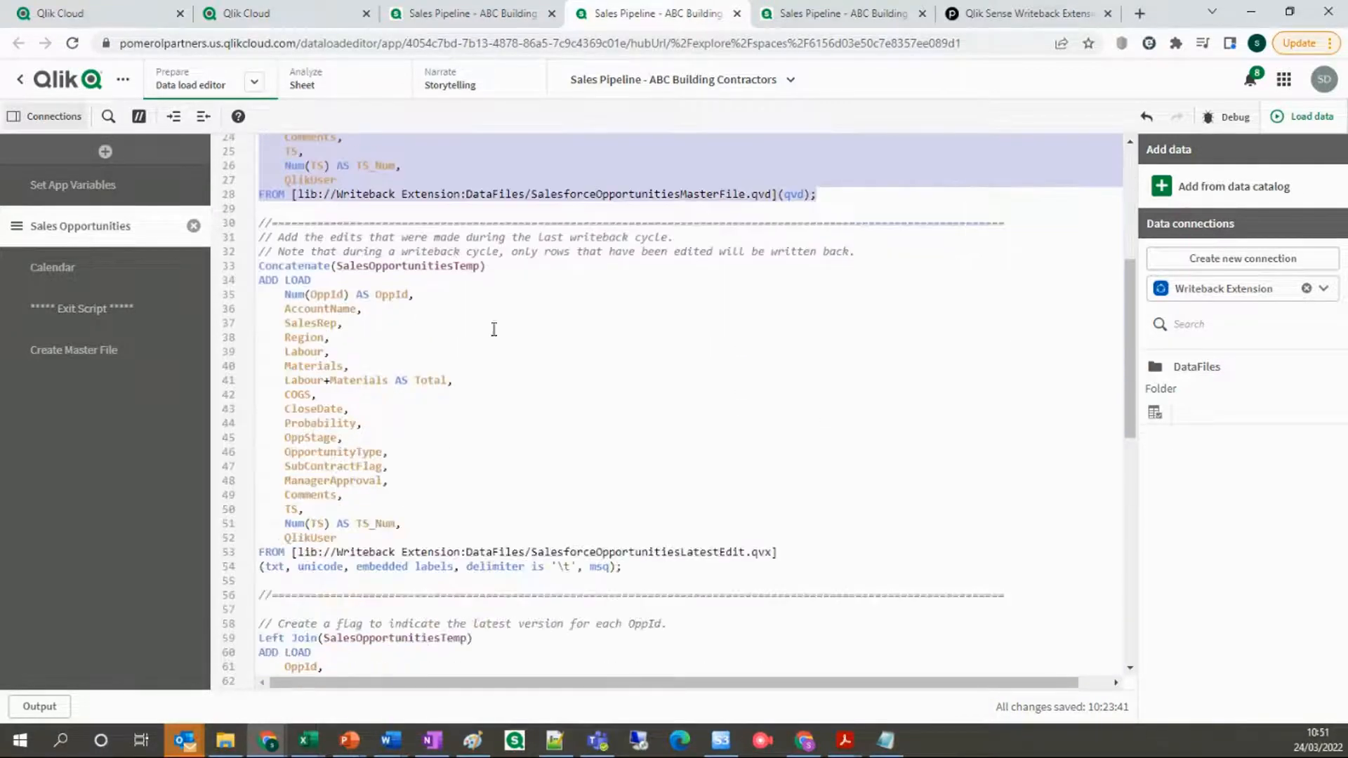
left_click_drag(260, 265, 632, 567)
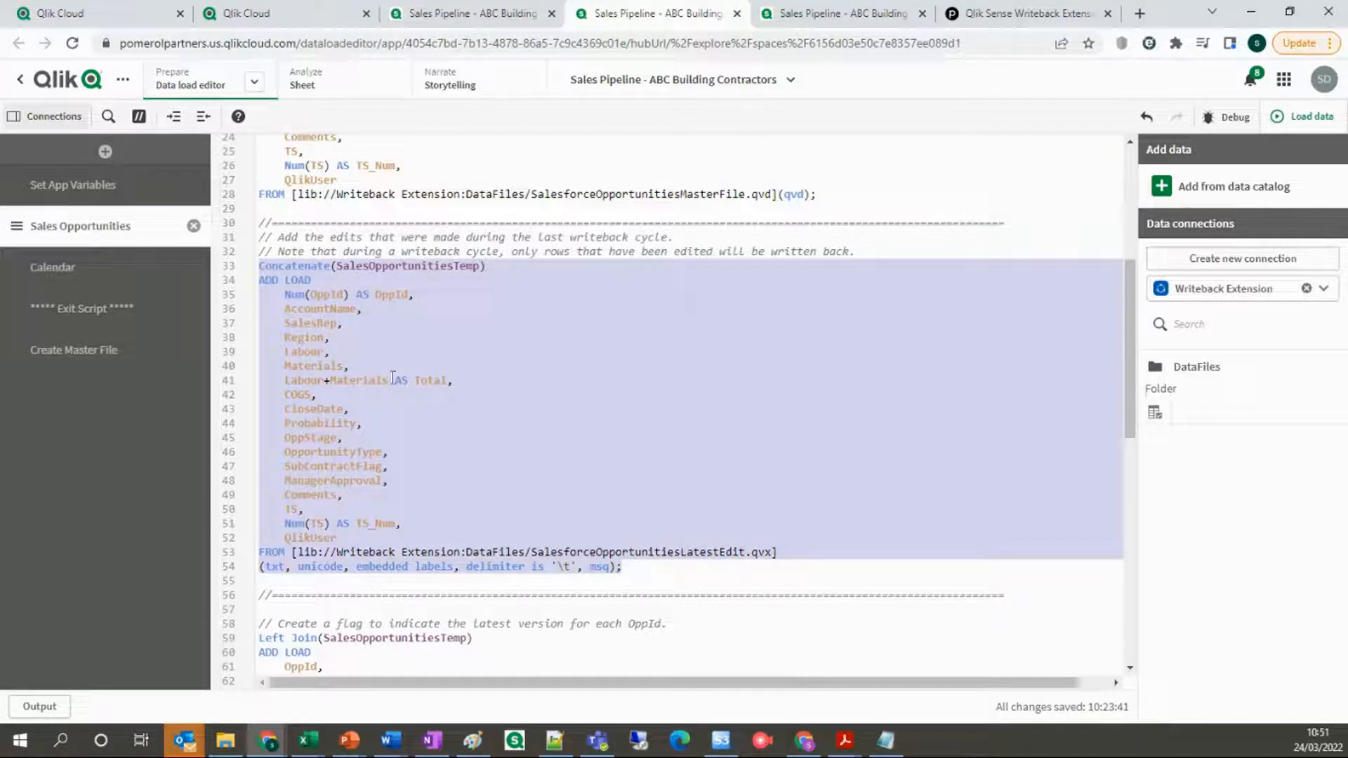
- Examine the script that builds the in-memory SalesOpportunities table from the resident SalesOpportunitiesTemp table
scroll(651, 559, "down", 4)
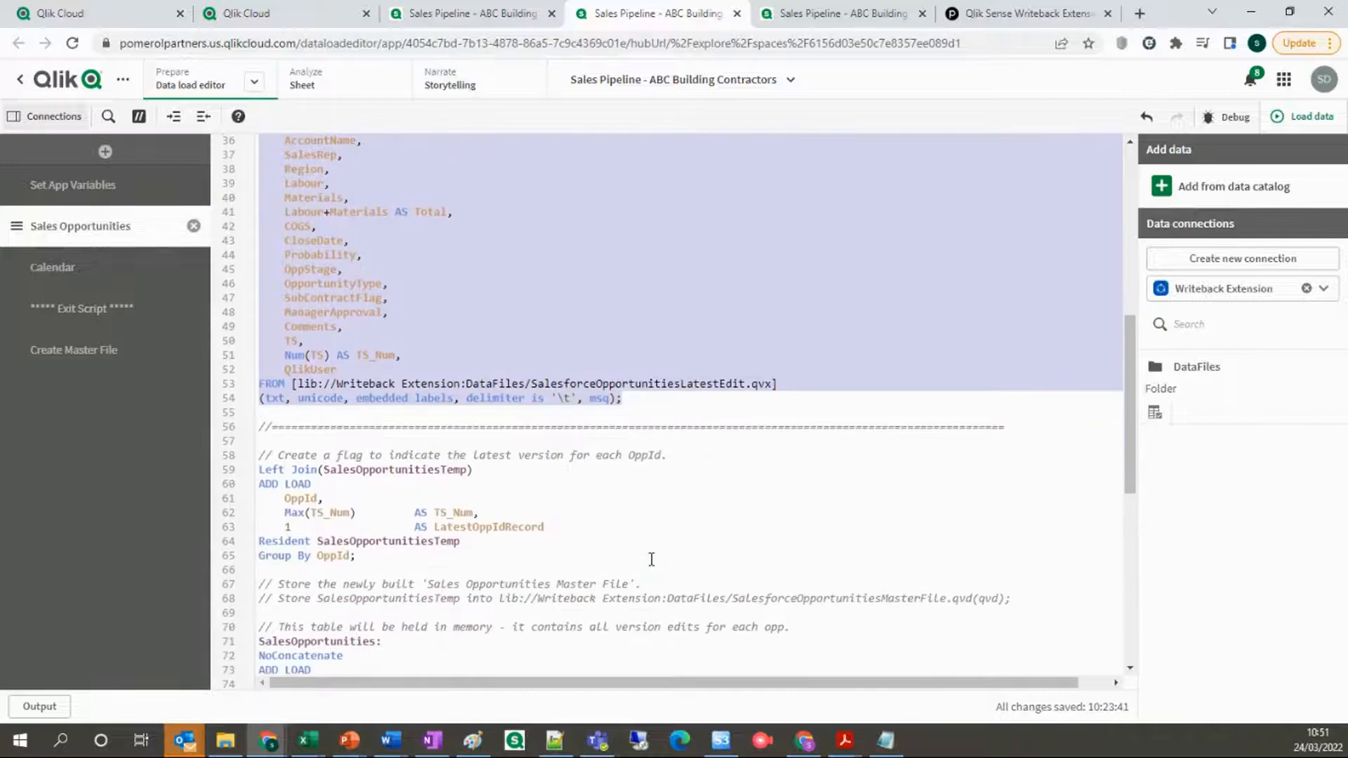
scroll(652, 559, "down", 8)
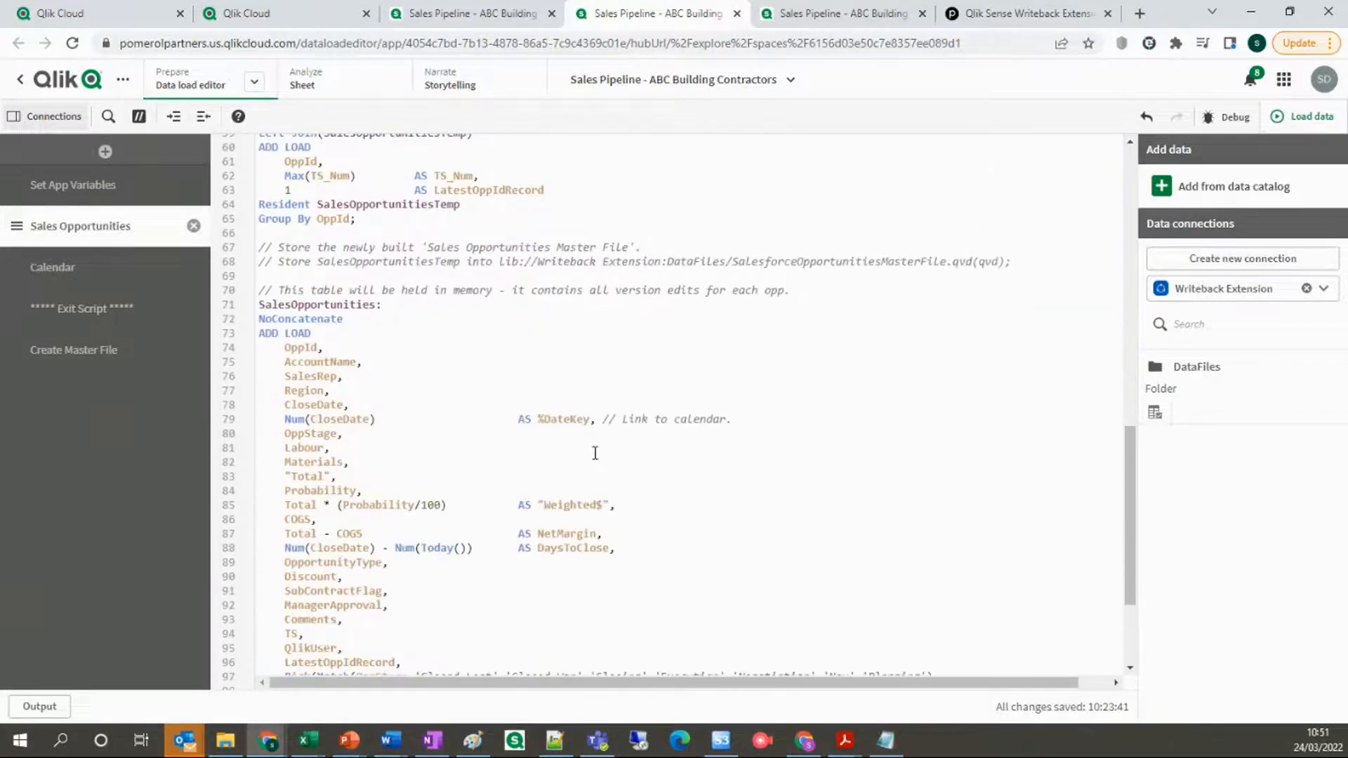
scroll(592, 451, "down", 2)
left_click_drag(258, 220, 865, 647)
left_click(477, 632)
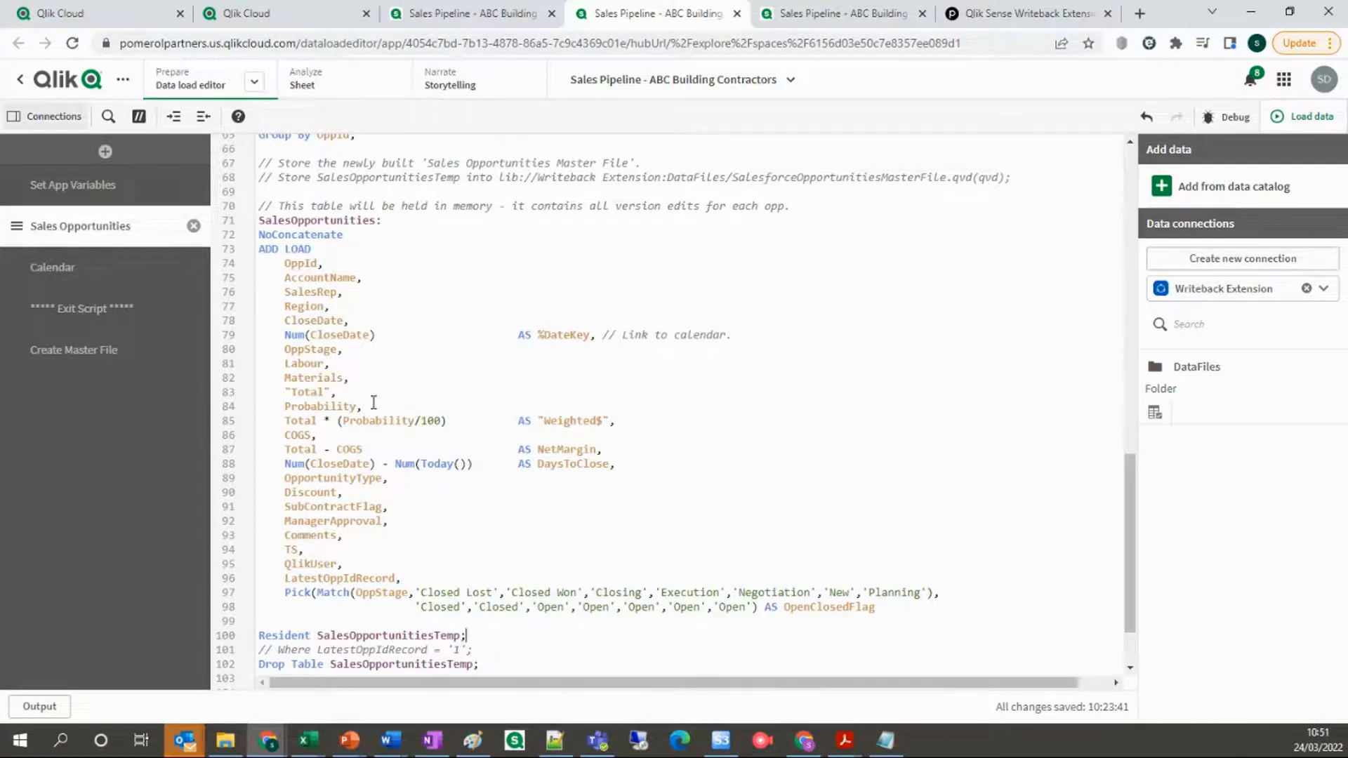
- Examine the calculated fields in the SalesOpportunities load, highlighting Weighted$, through to the end of the script
scroll(373, 402, "up", 7)
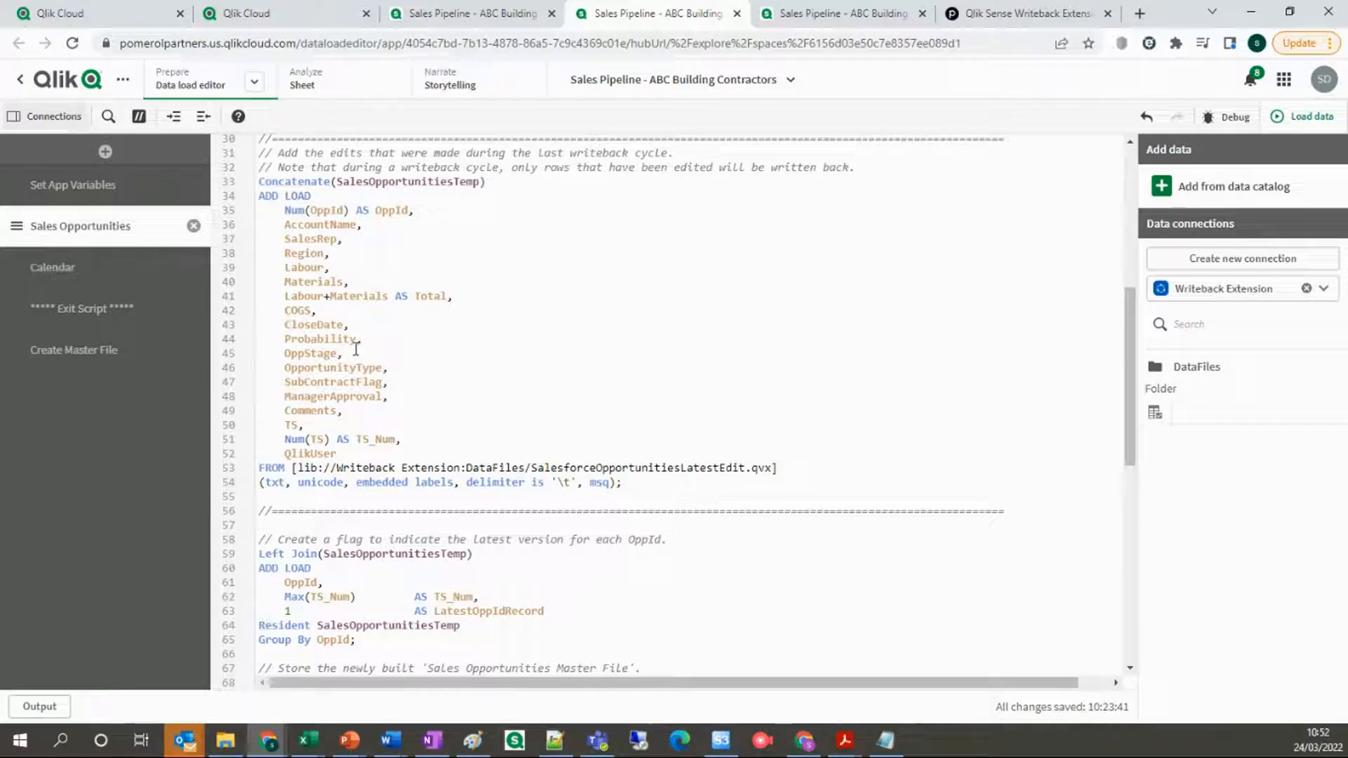
scroll(356, 349, "down", 10)
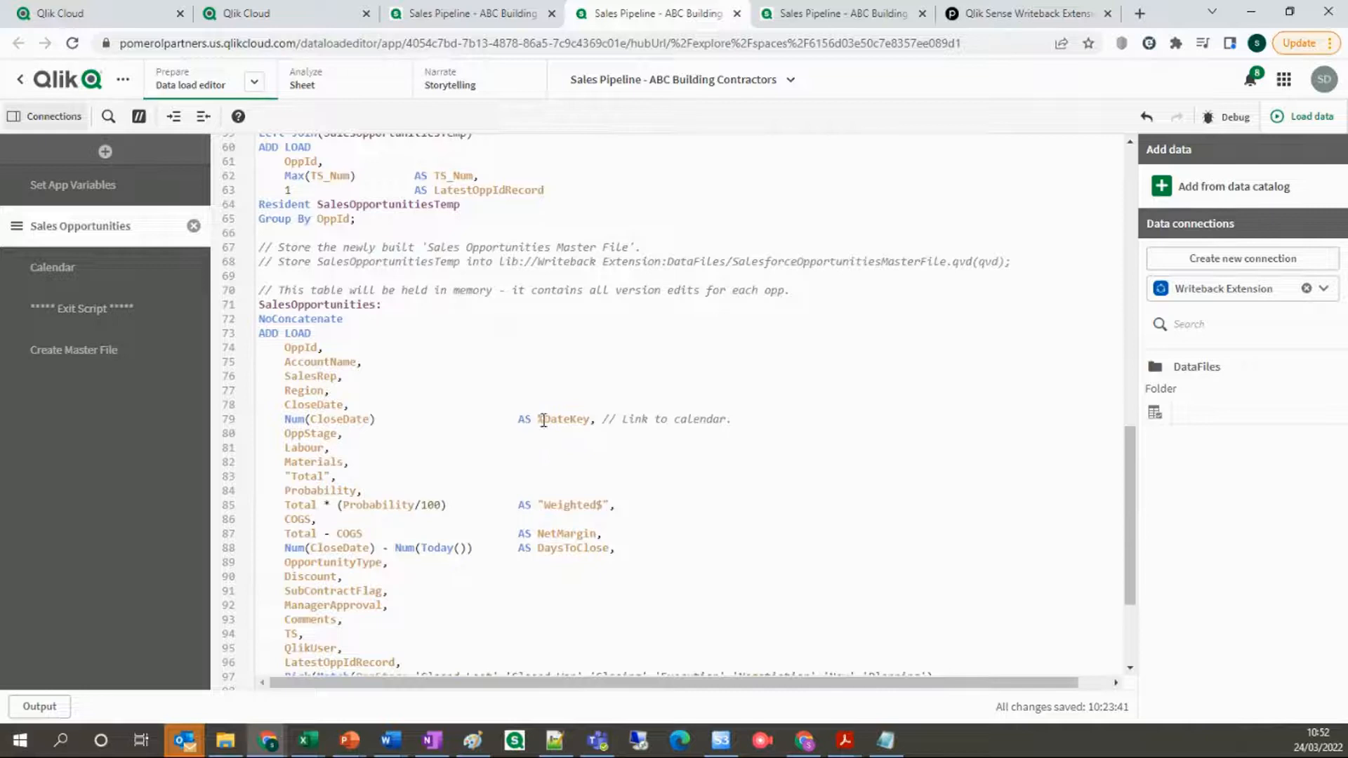
double_click(591, 506)
left_click_drag(610, 506, 531, 506)
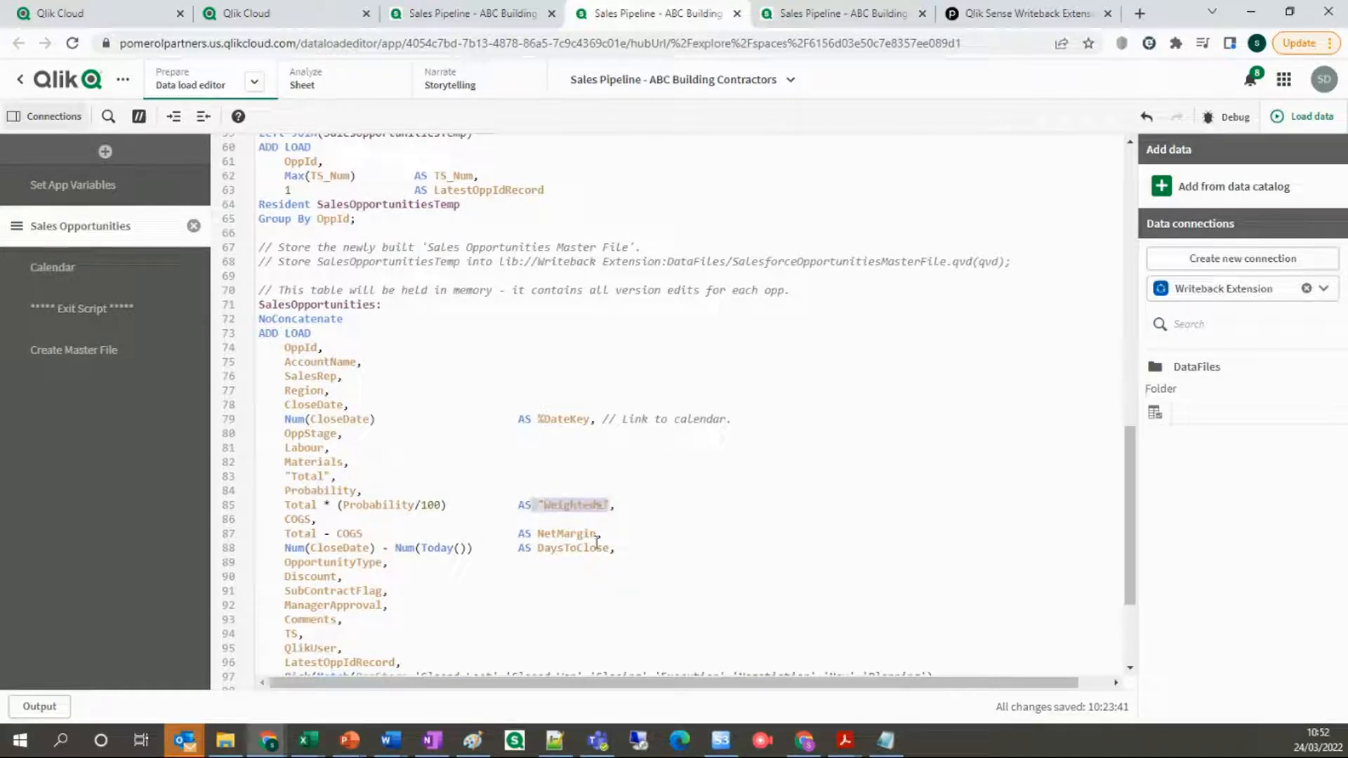
scroll(688, 594, "down", 4)
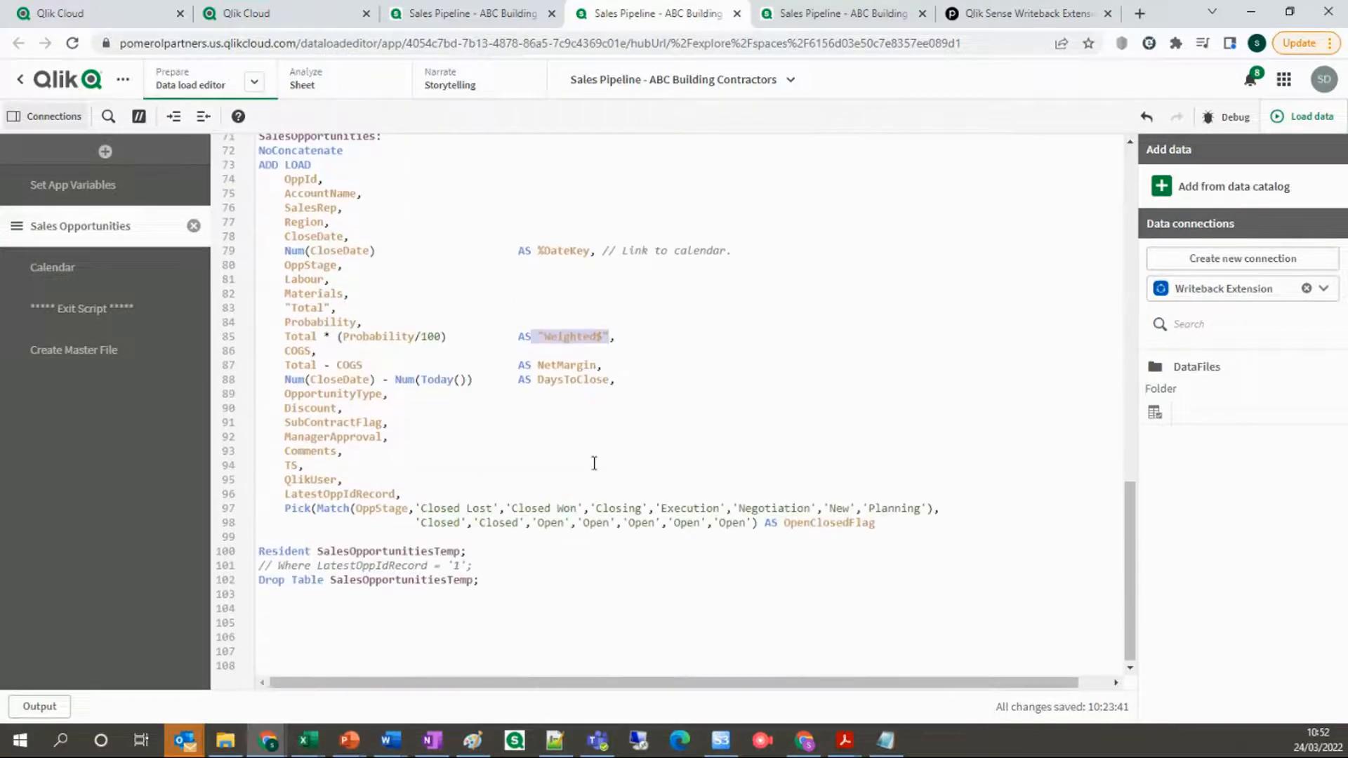
- Highlight the DaysToClose field and the Pick/Match expression that defines OpenClosedFlag in the SalesOpportunities load
left_click(569, 381)
double_click(595, 380)
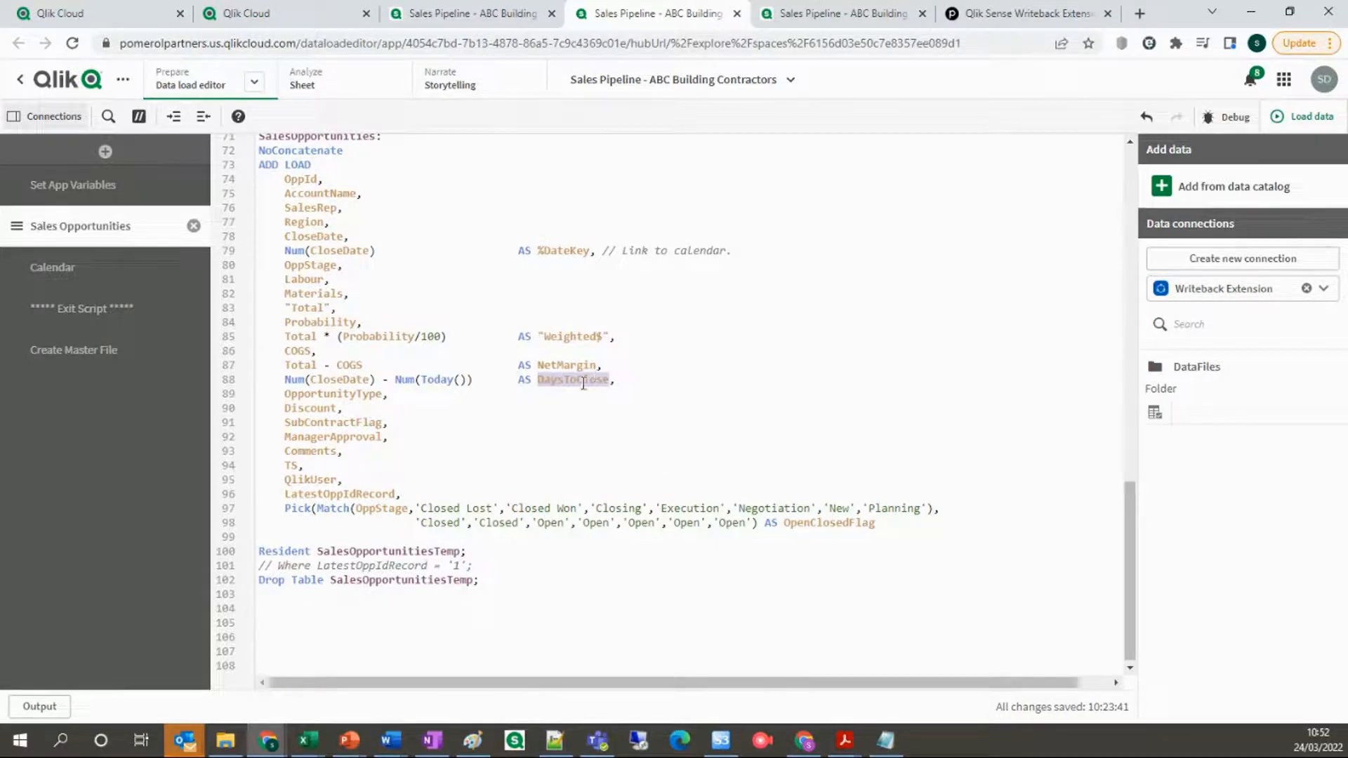
left_click_drag(875, 528, 283, 508)
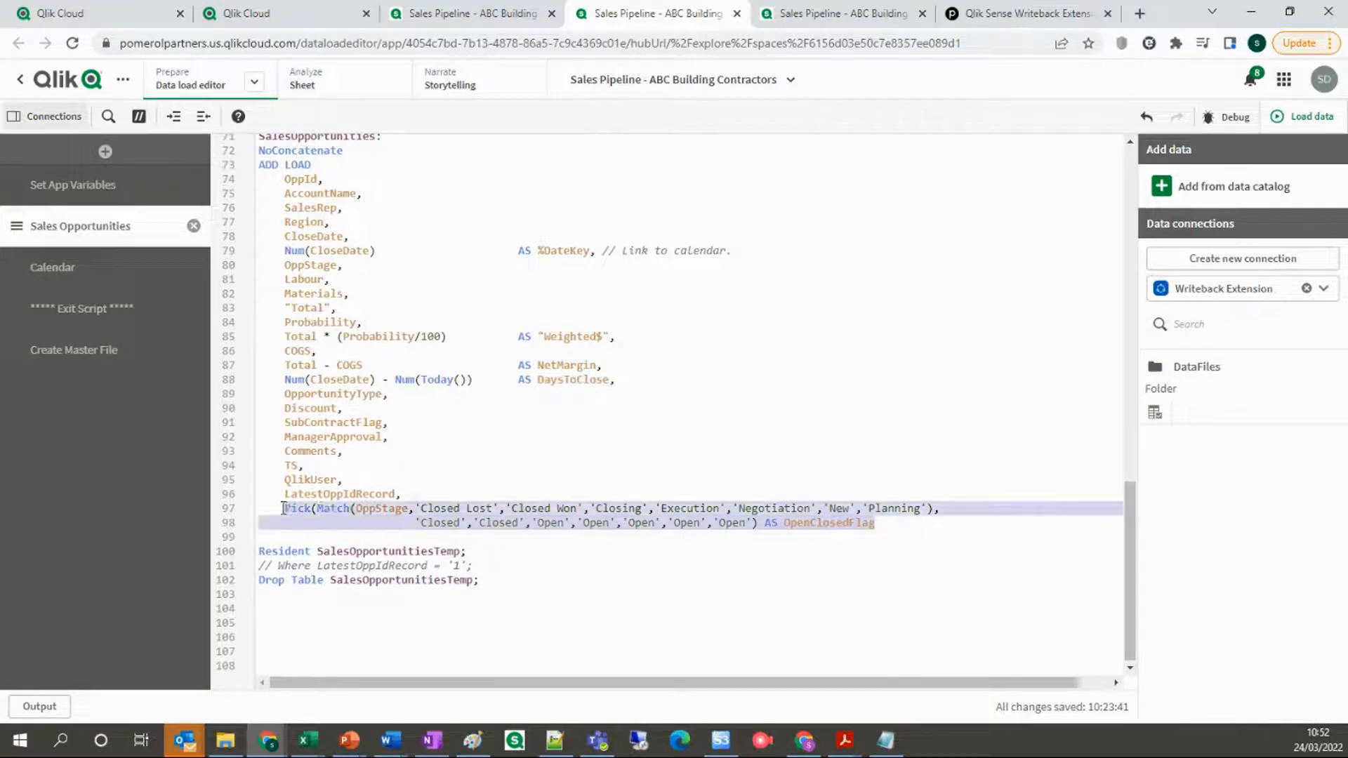
- Highlight the complete SalesOpportunities block, from its in-memory table comment through to the Drop Table statement
scroll(498, 460, "up", 1)
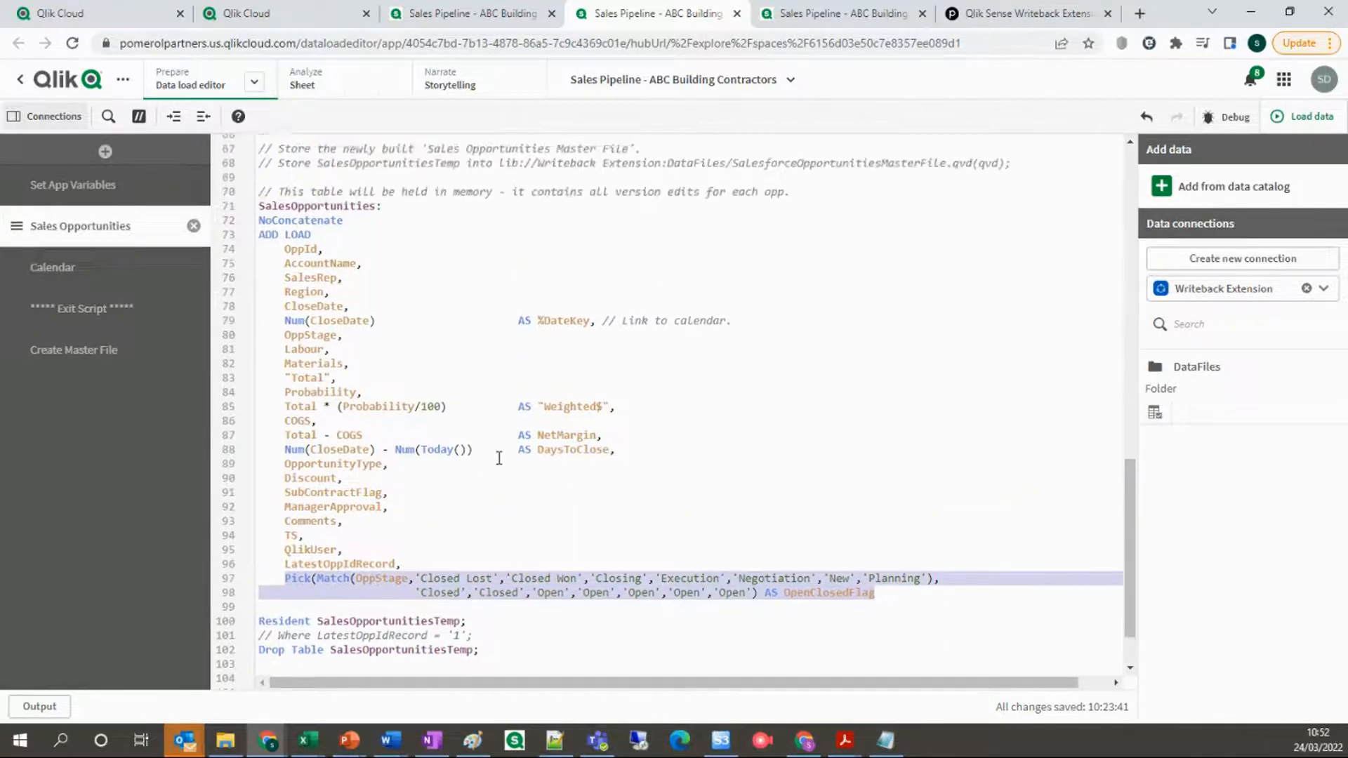
scroll(498, 457, "up", 1)
left_click_drag(258, 220, 518, 662)
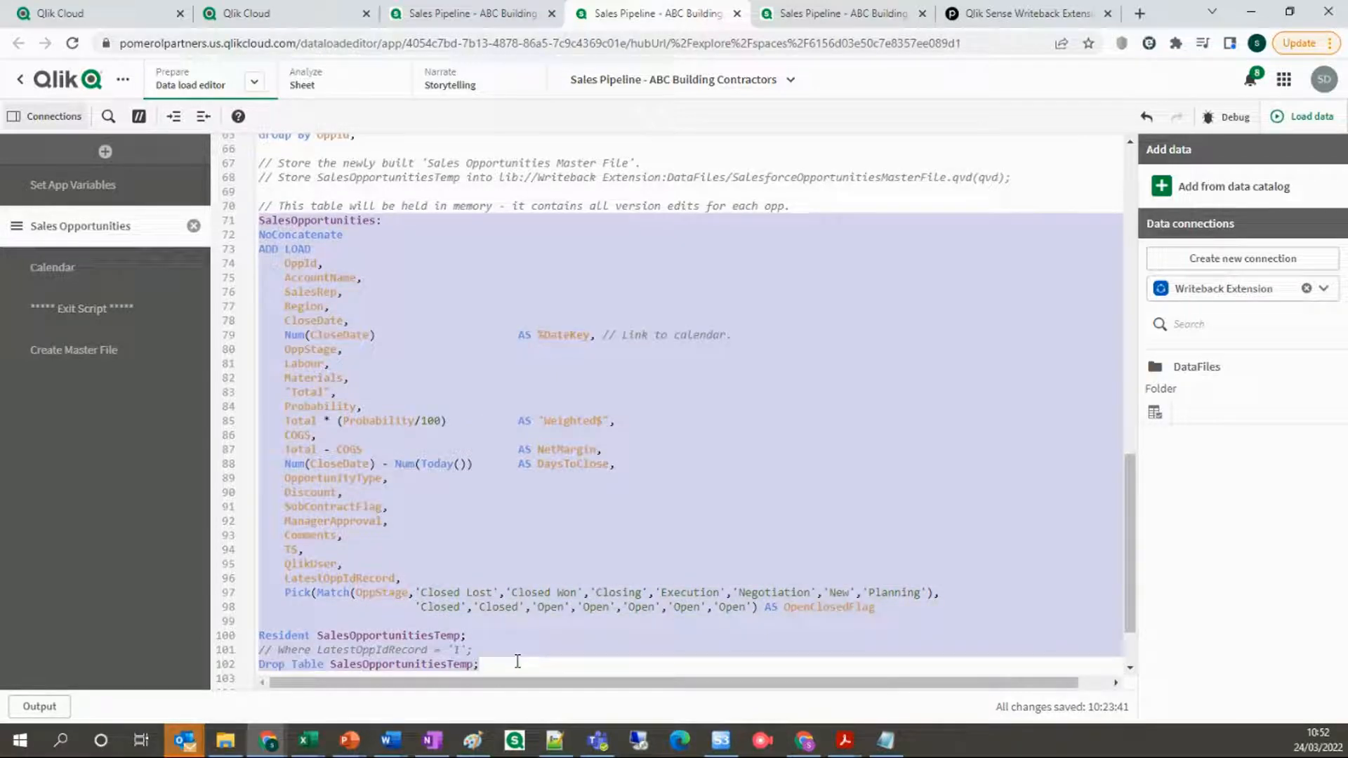
left_click(437, 518)
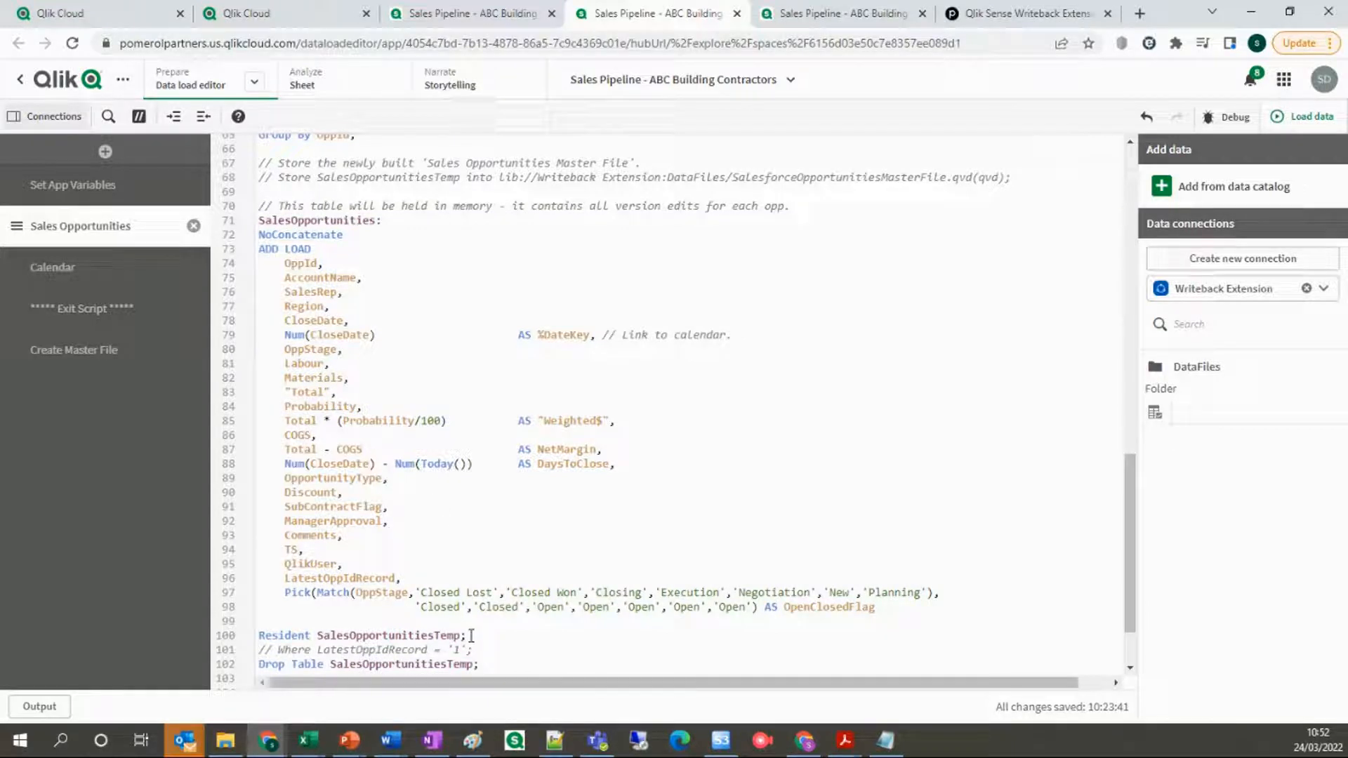
left_click_drag(478, 664, 267, 219)
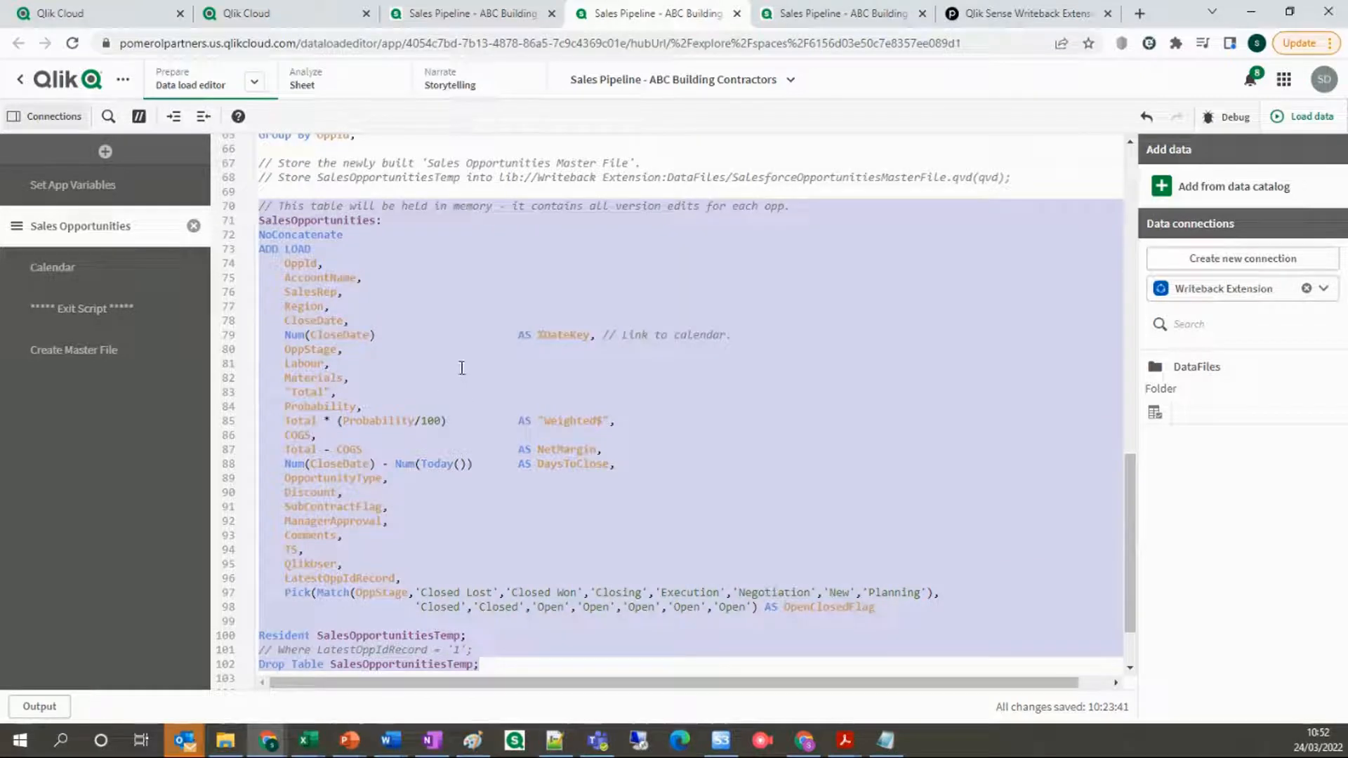
left_click(412, 325)
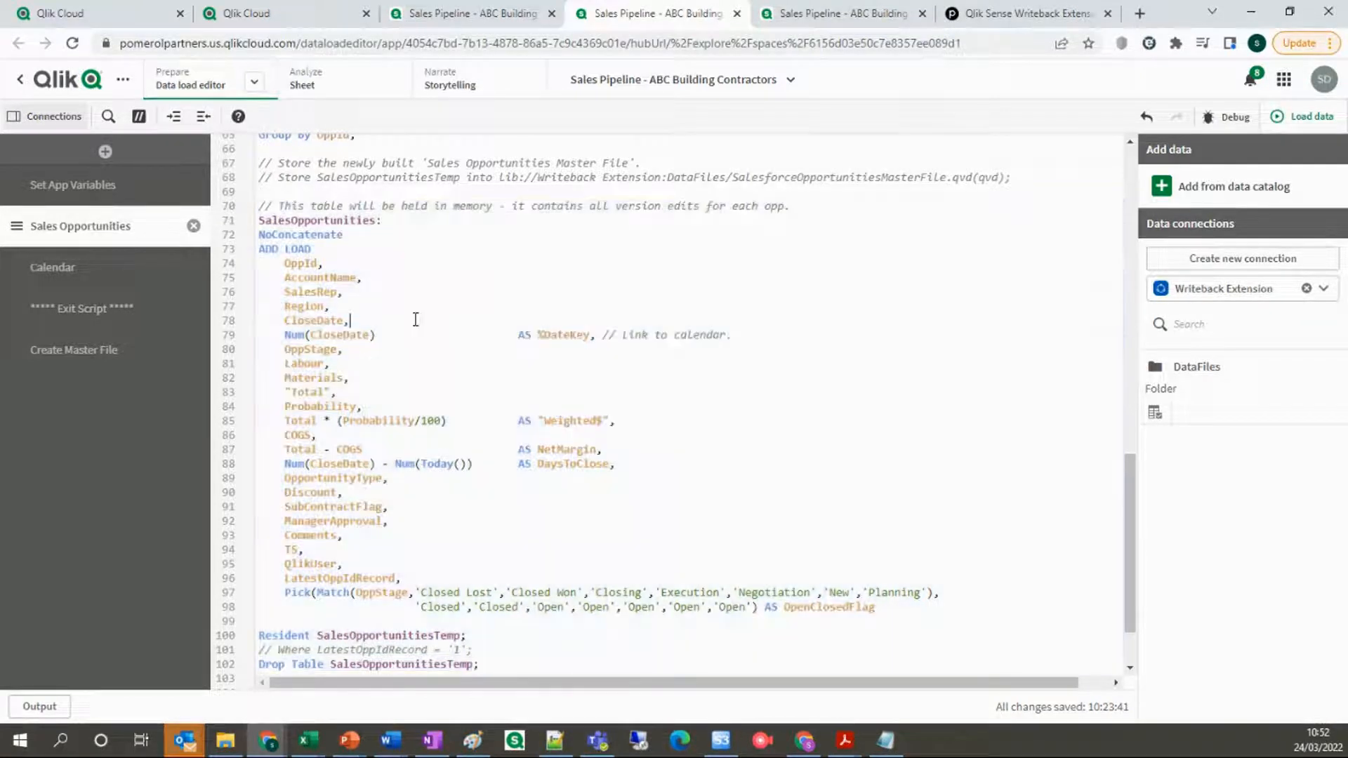
- Highlight the SalesOpportunitiesTemp load from the master file, followed by the Concatenate load of SalesforceOpportunitiesLatestEdit.qvx
scroll(414, 316, "up", 10)
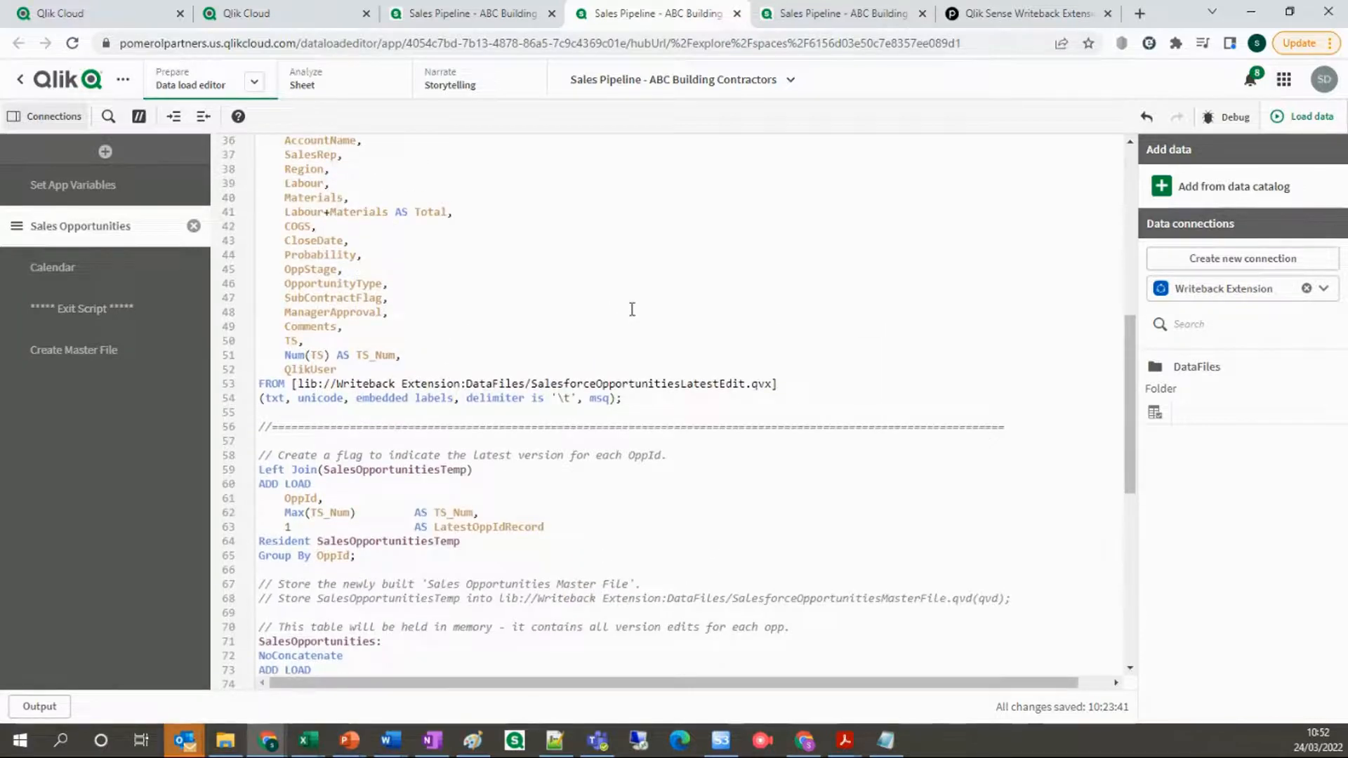
scroll(631, 313, "up", 12)
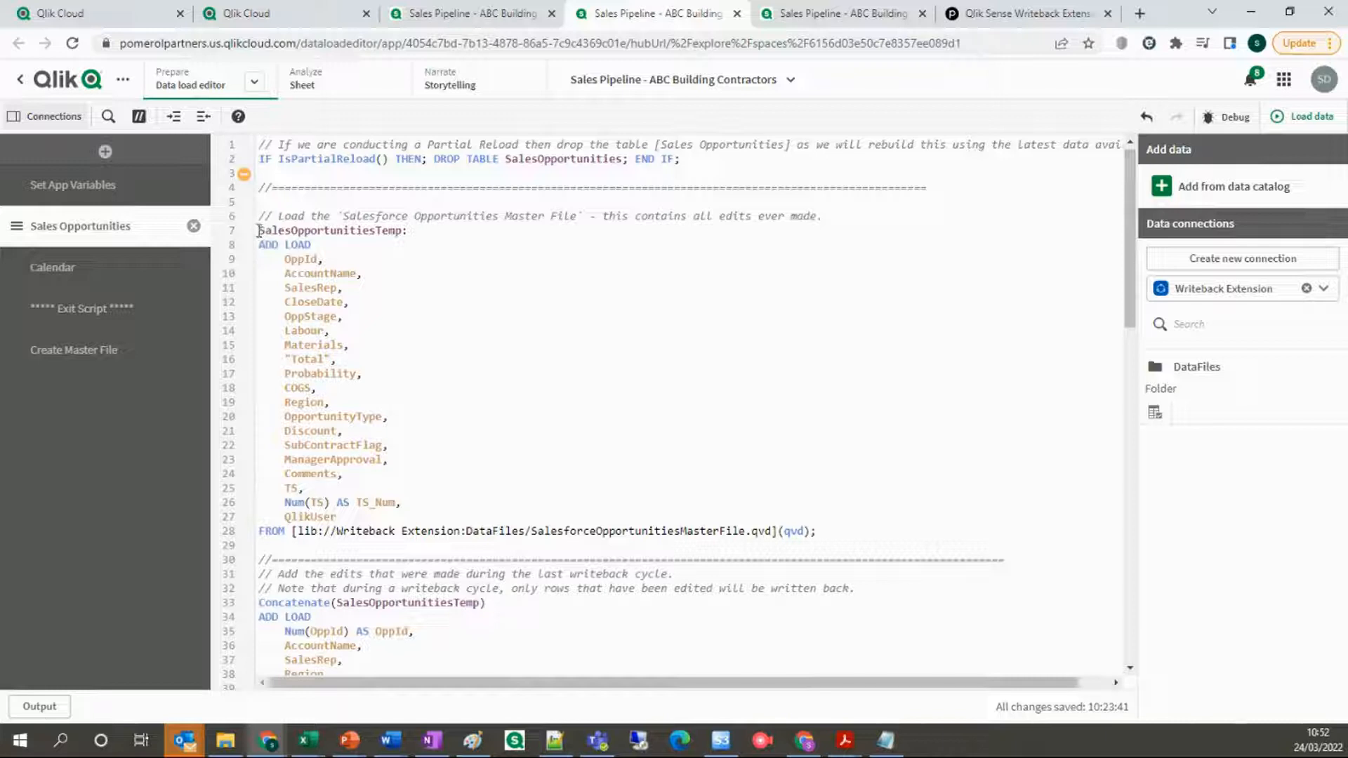
left_click_drag(259, 231, 843, 534)
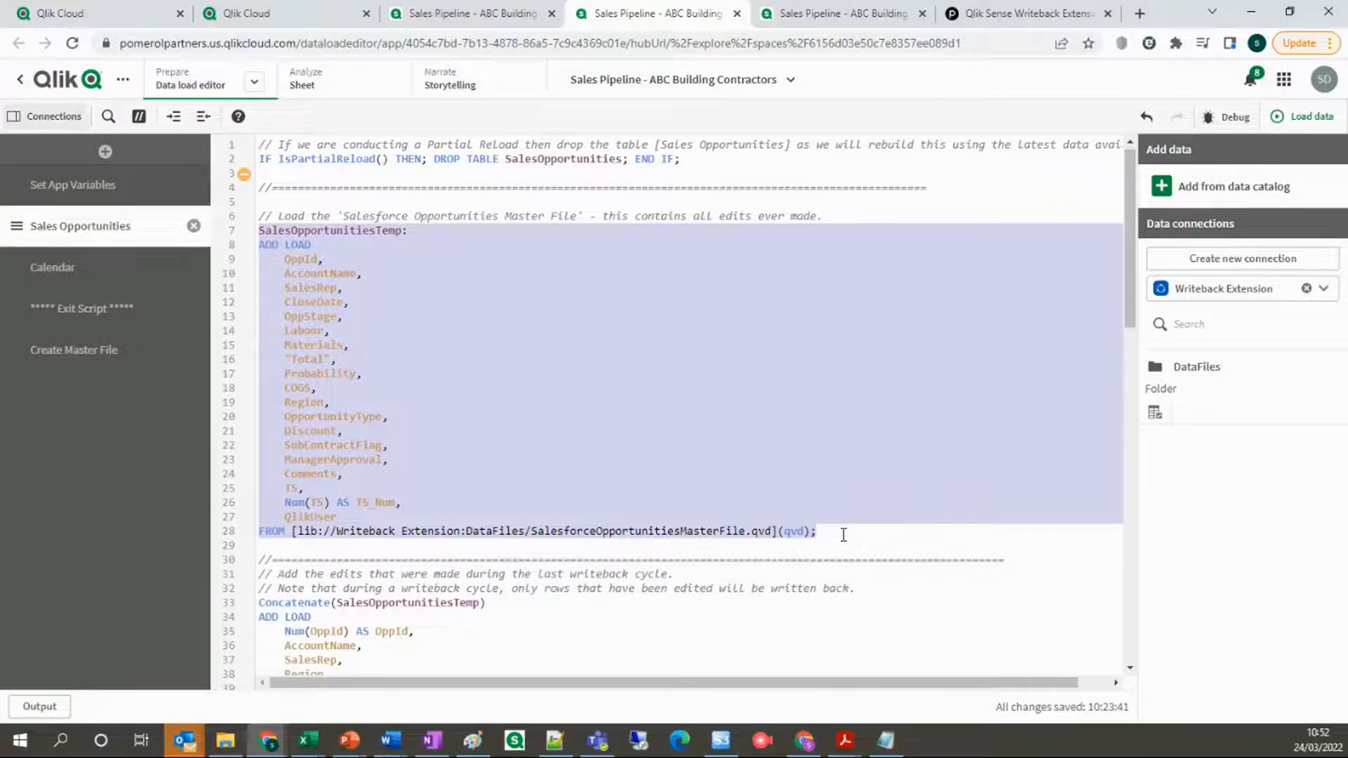
scroll(844, 535, "down", 3)
left_click_drag(632, 652, 253, 350)
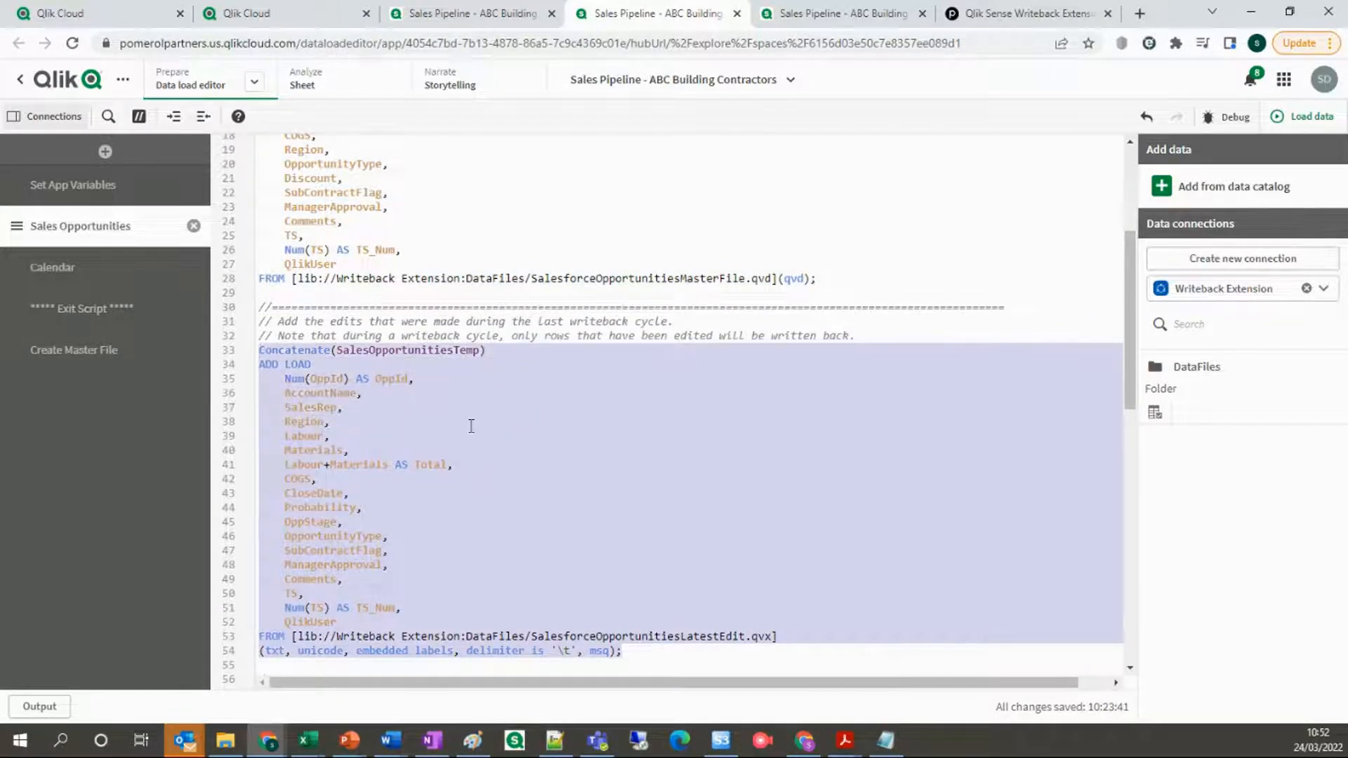
- Highlight the SalesOpportunities load through to its Resident SalesOpportunitiesTemp line
scroll(471, 426, "down", 6)
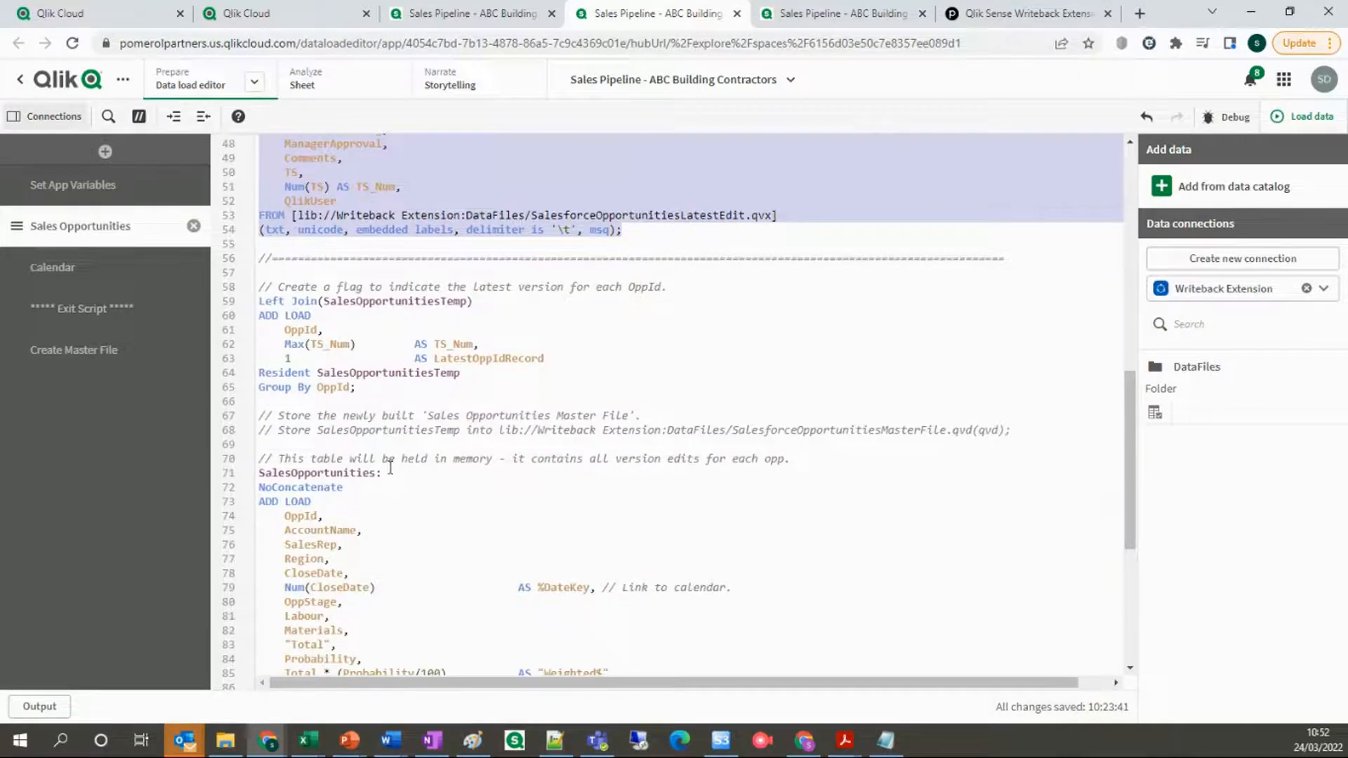
scroll(390, 467, "down", 3)
left_click_drag(262, 222, 555, 640)
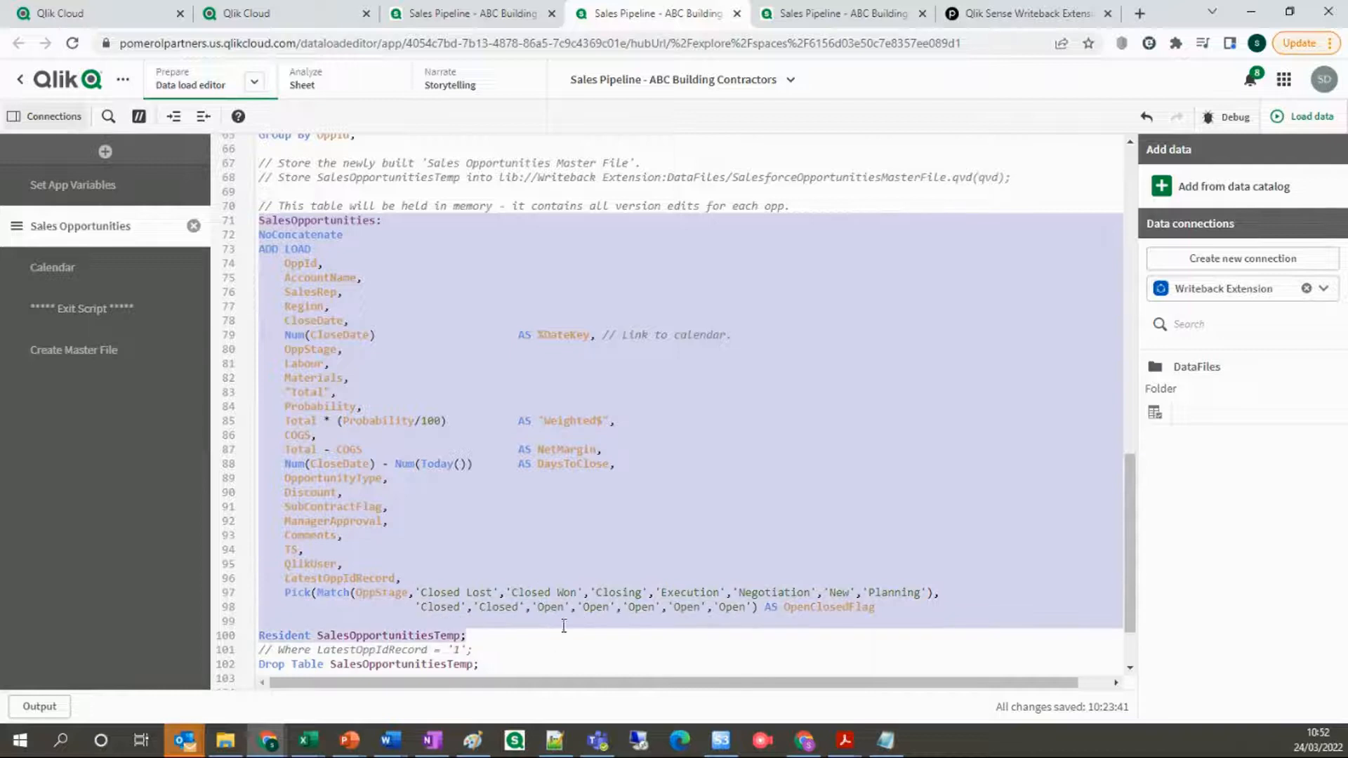
- Highlight the Left Join block that flags the latest version per OppId, followed by OppId in the Concatenate load
scroll(610, 583, "up", 3)
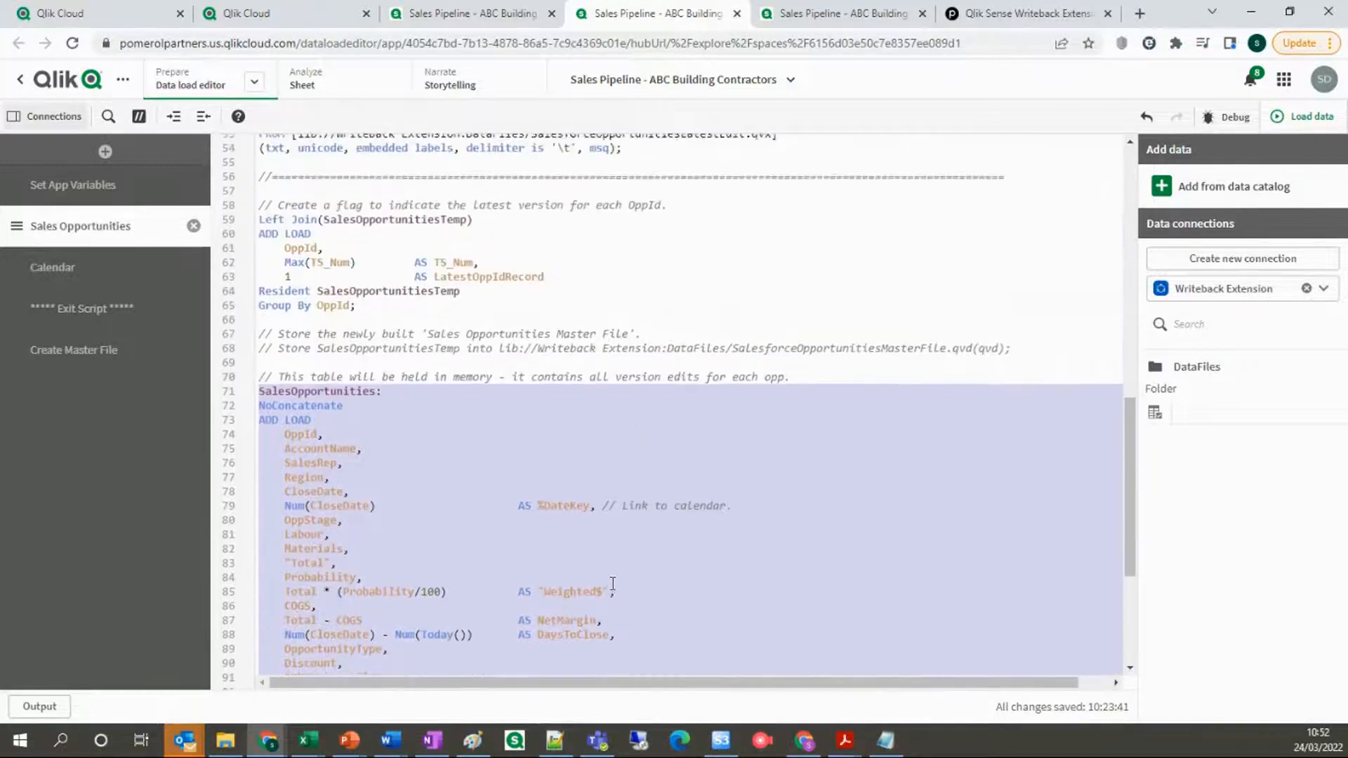
scroll(612, 583, "up", 3)
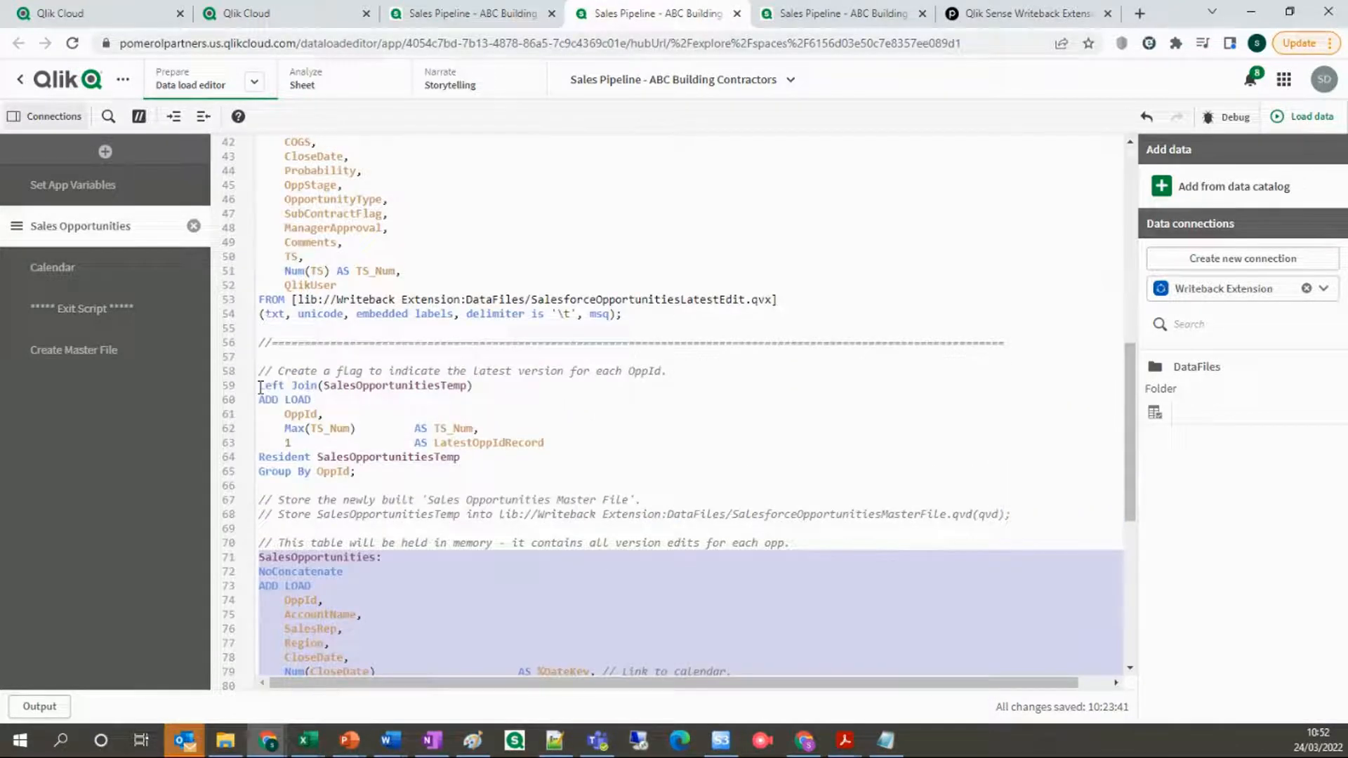
left_click_drag(261, 385, 357, 472)
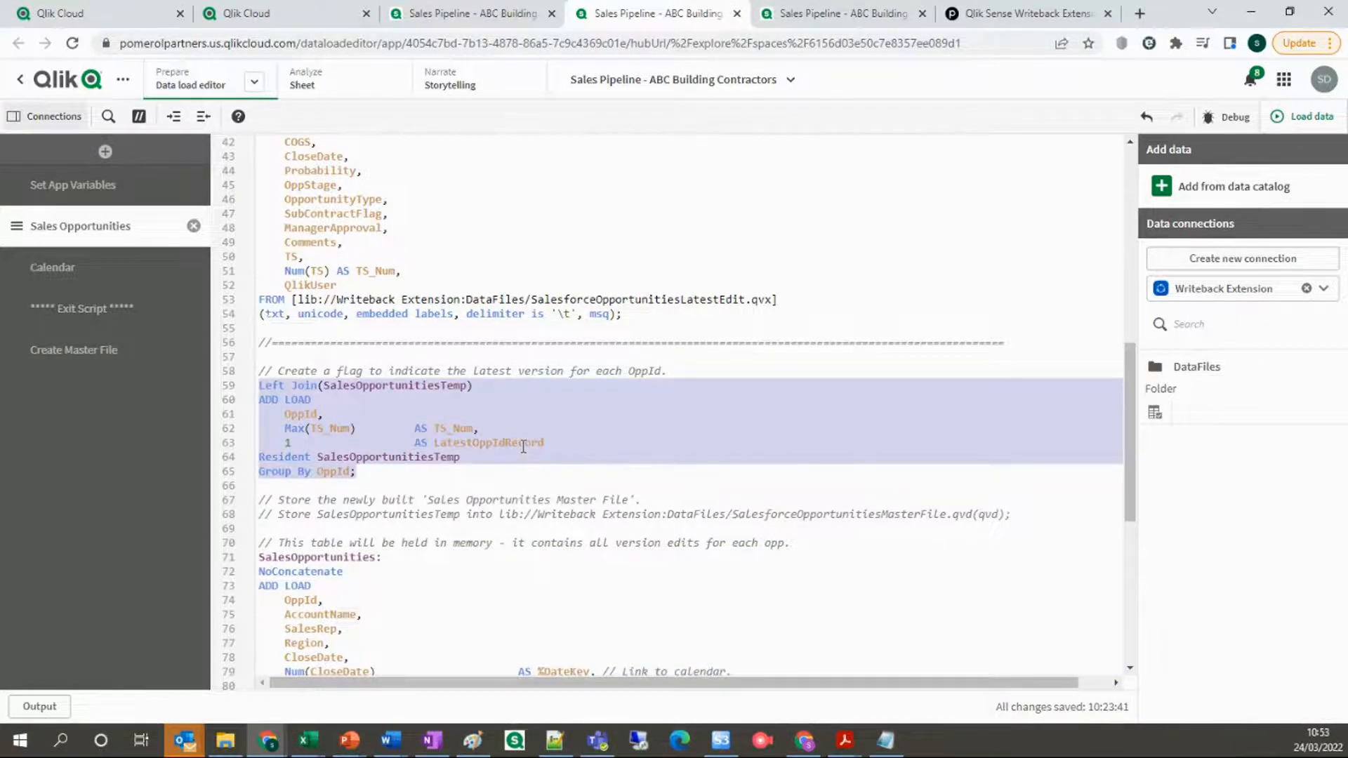
scroll(523, 447, "up", 4)
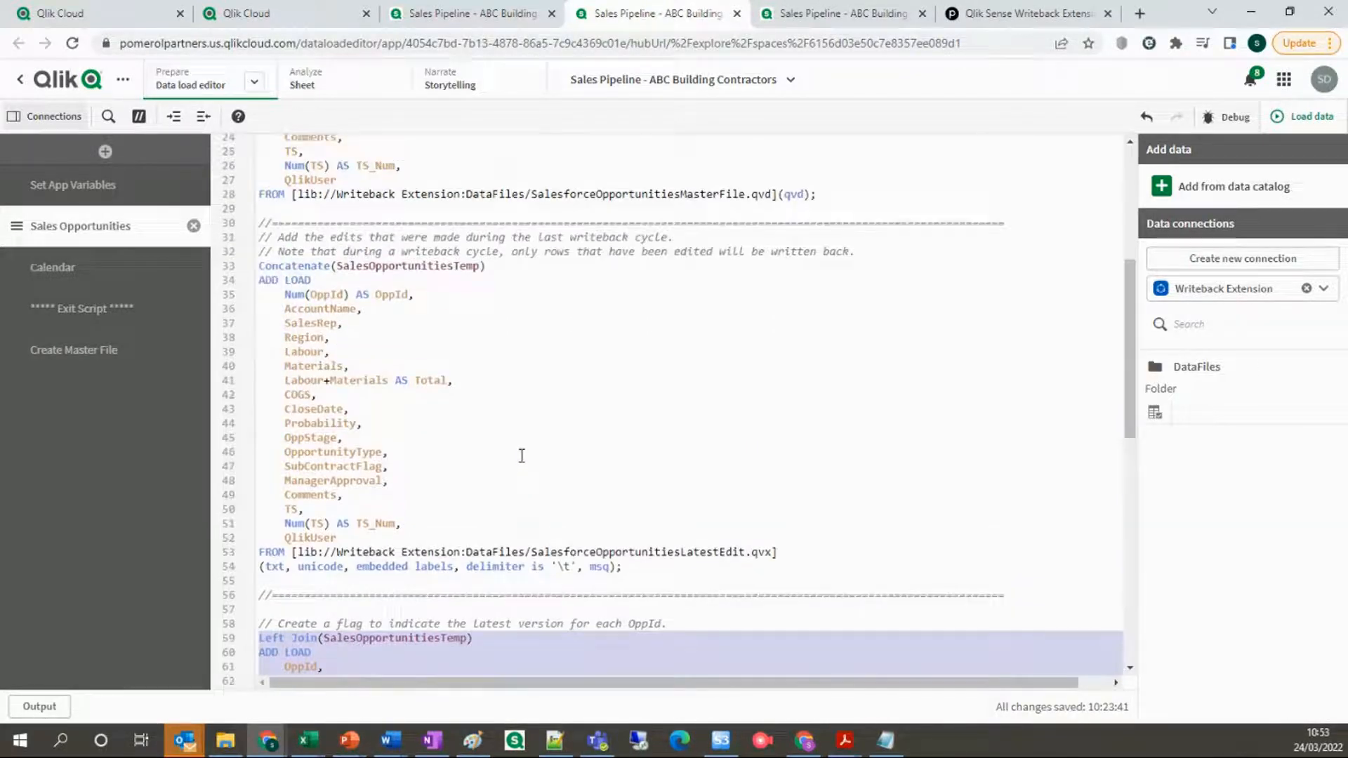
left_click(624, 584)
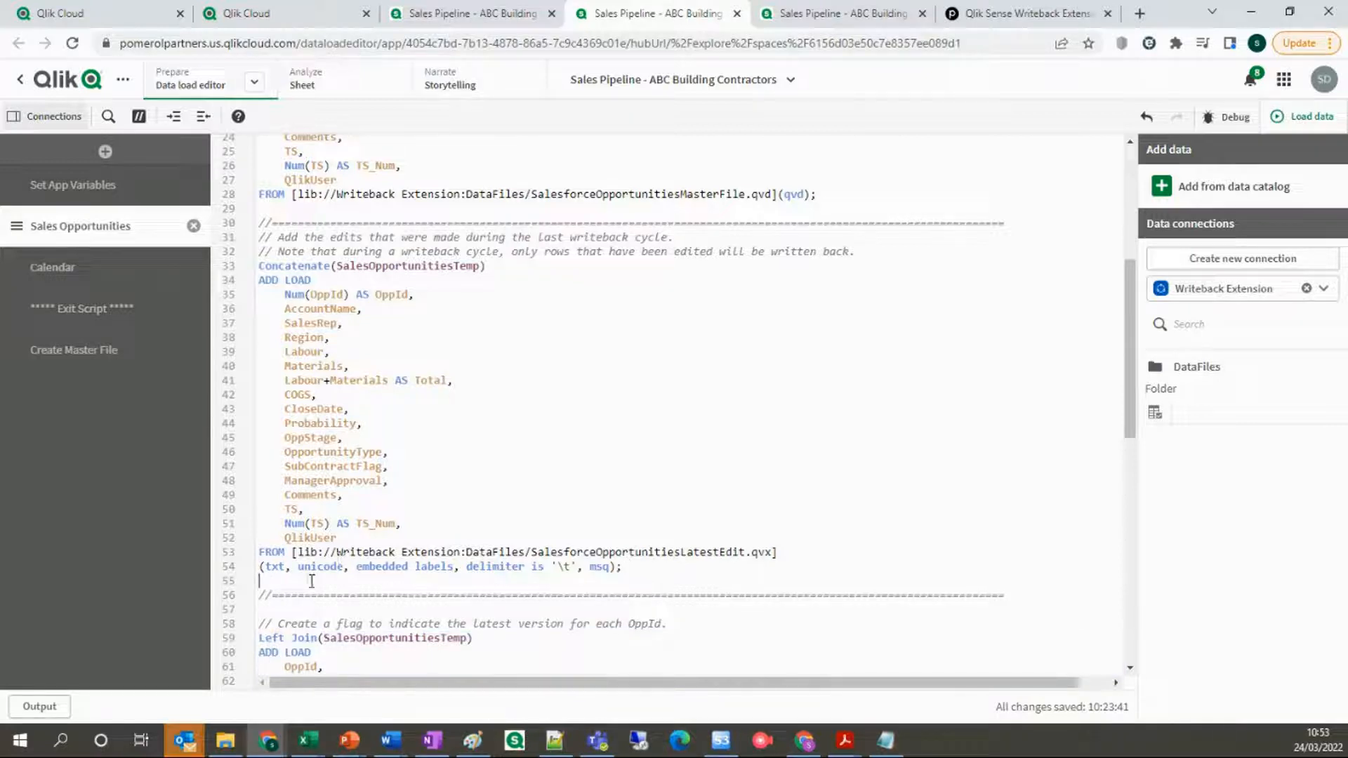
double_click(335, 295)
- Return to the sales opportunities sheet, clear the OppId selection and filter to the Jayo opportunity heading the board
left_click(449, 13)
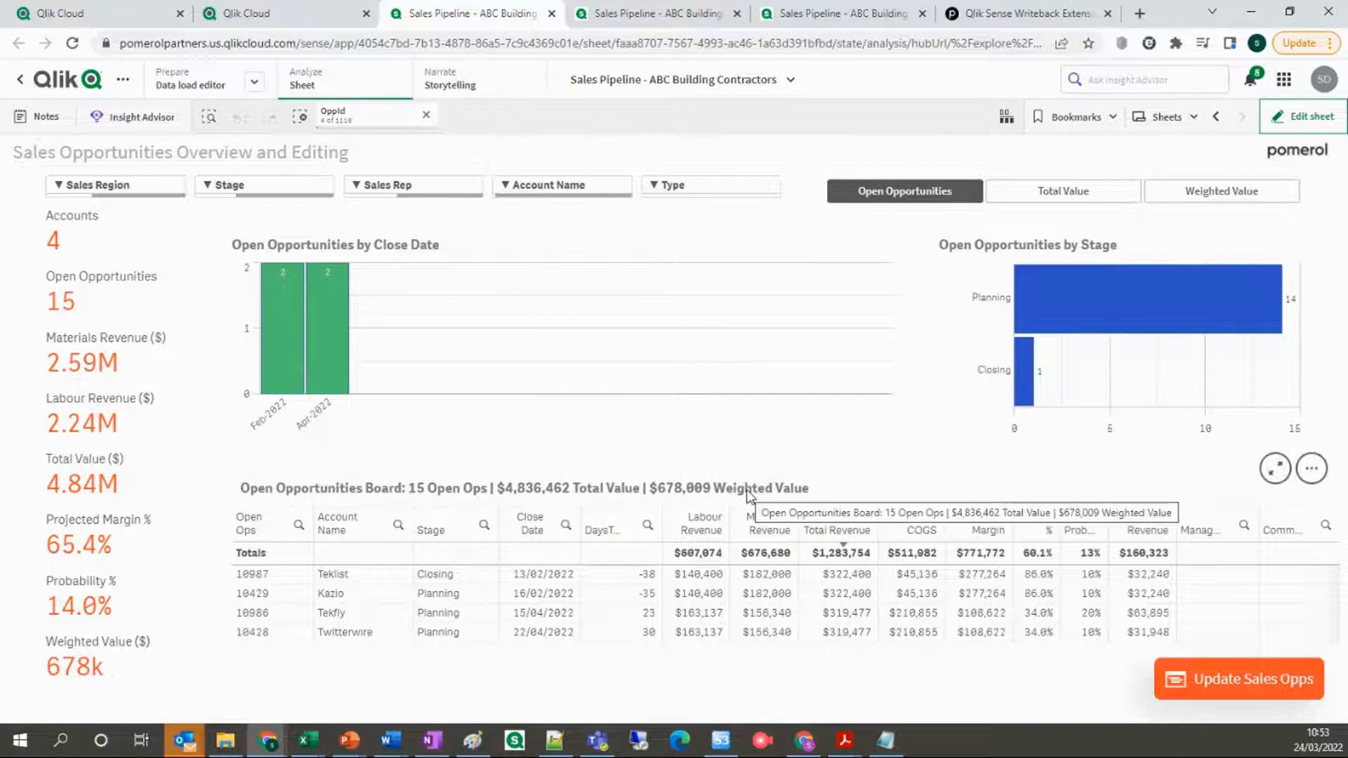
left_click(426, 115)
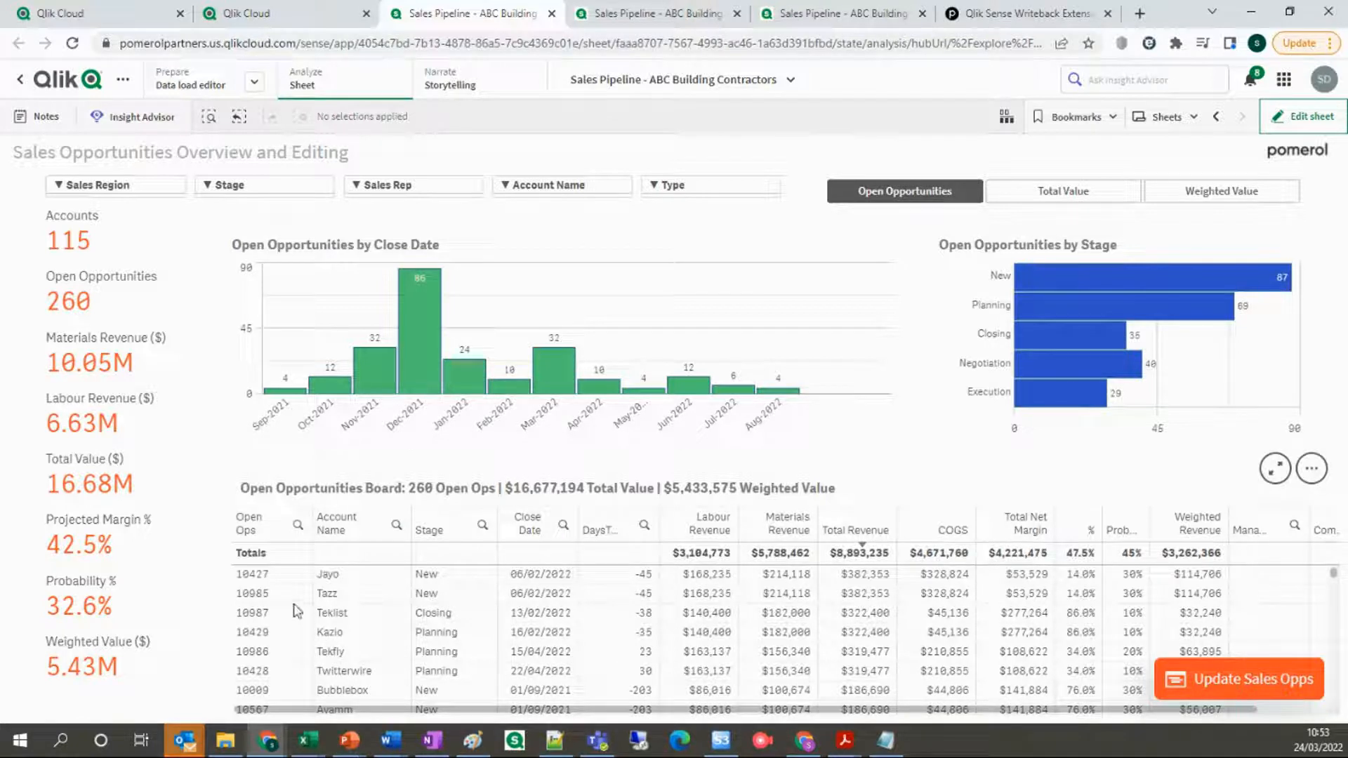
left_click(272, 581)
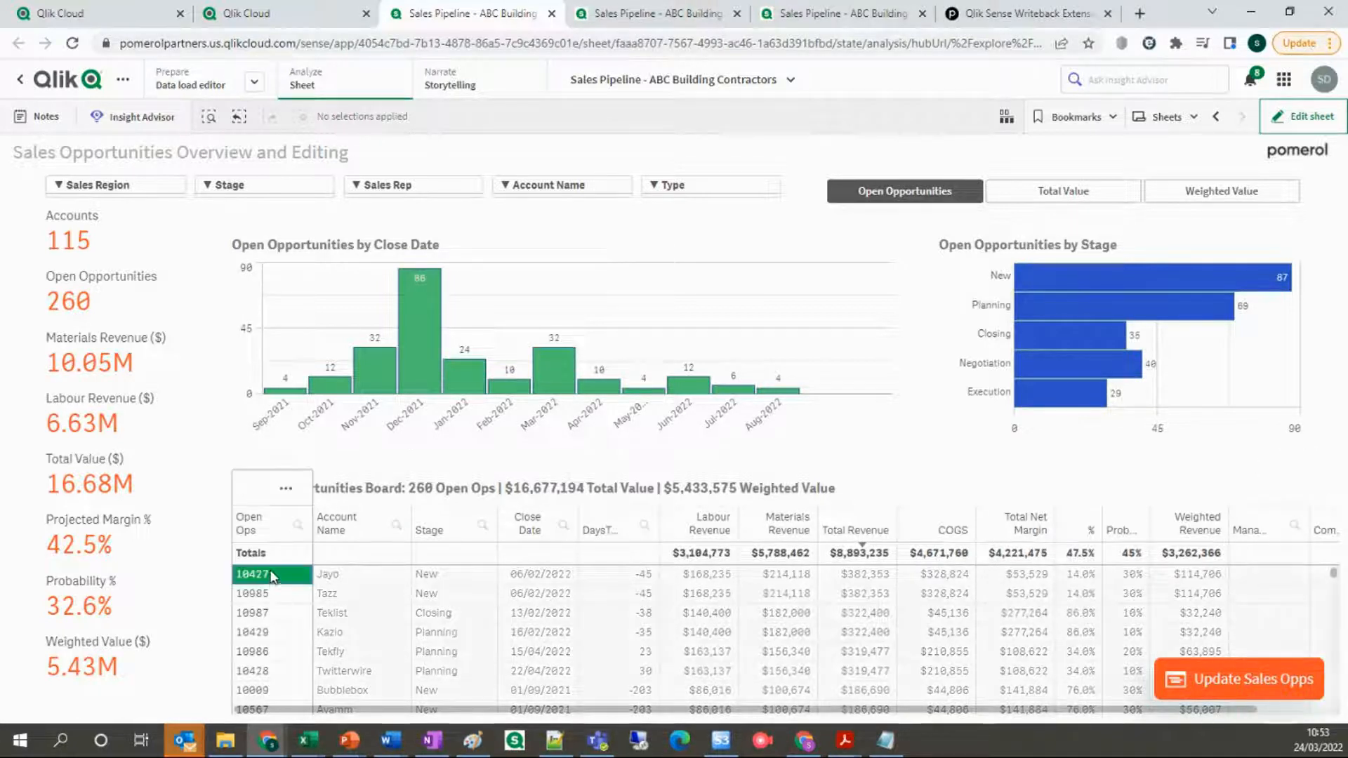
left_click(284, 495)
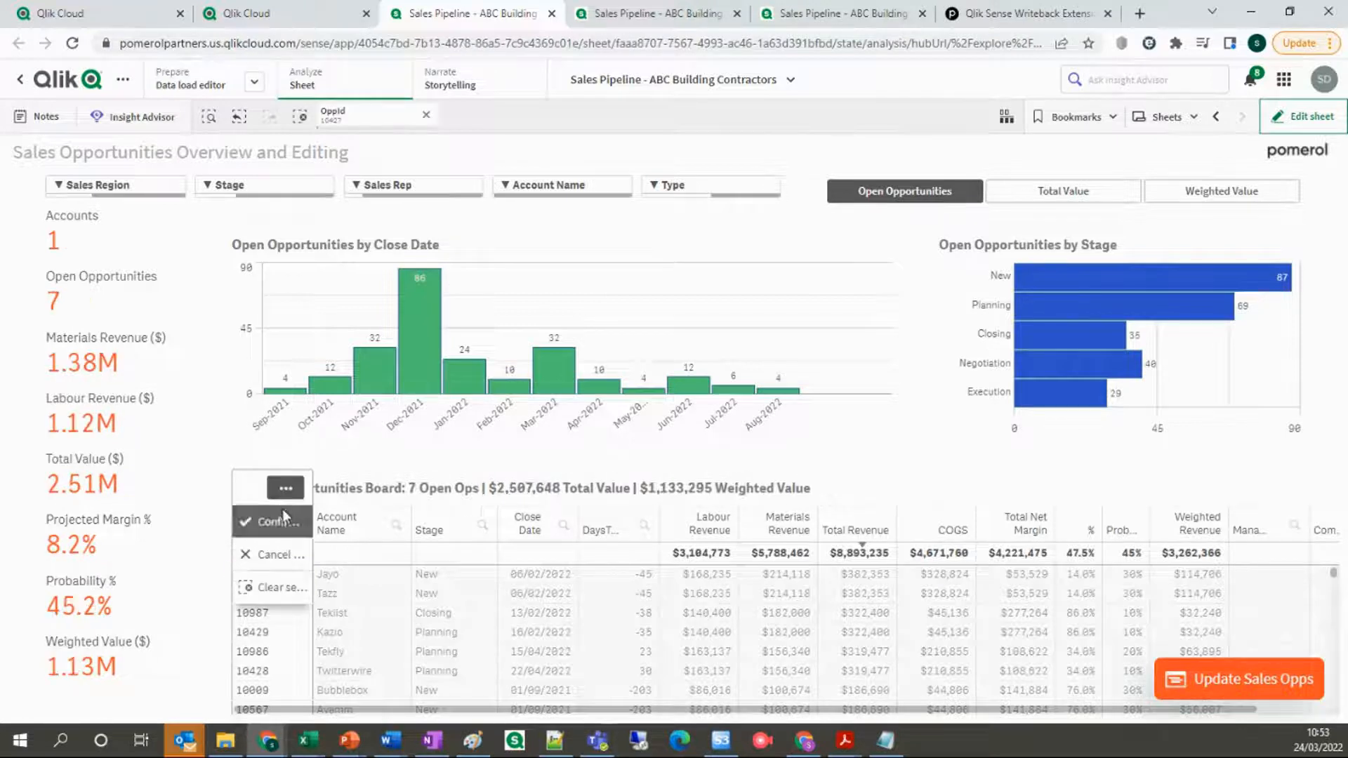
left_click(285, 519)
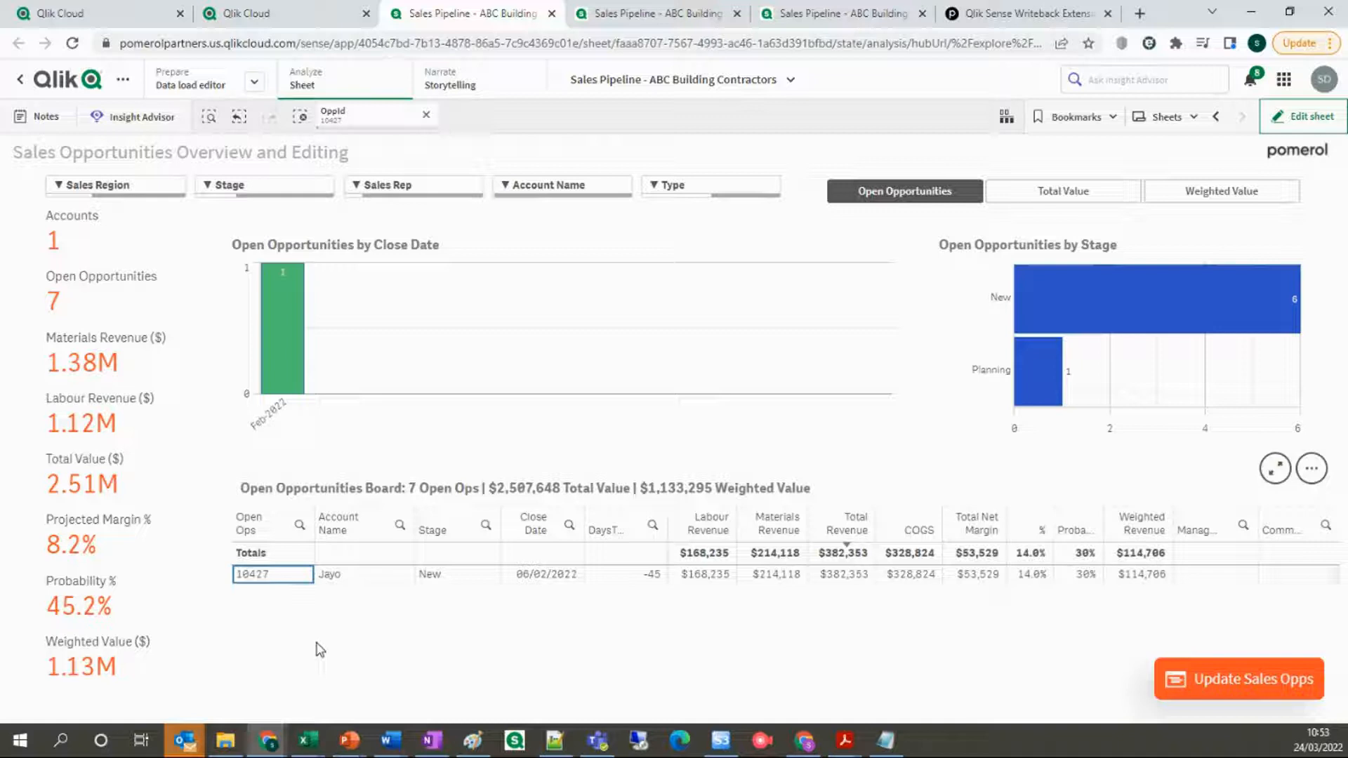
- Return to the load script and highlight TS_Num in the latest-edit load and the LatestOppIdRecord flag in the Left Join
left_click(612, 13)
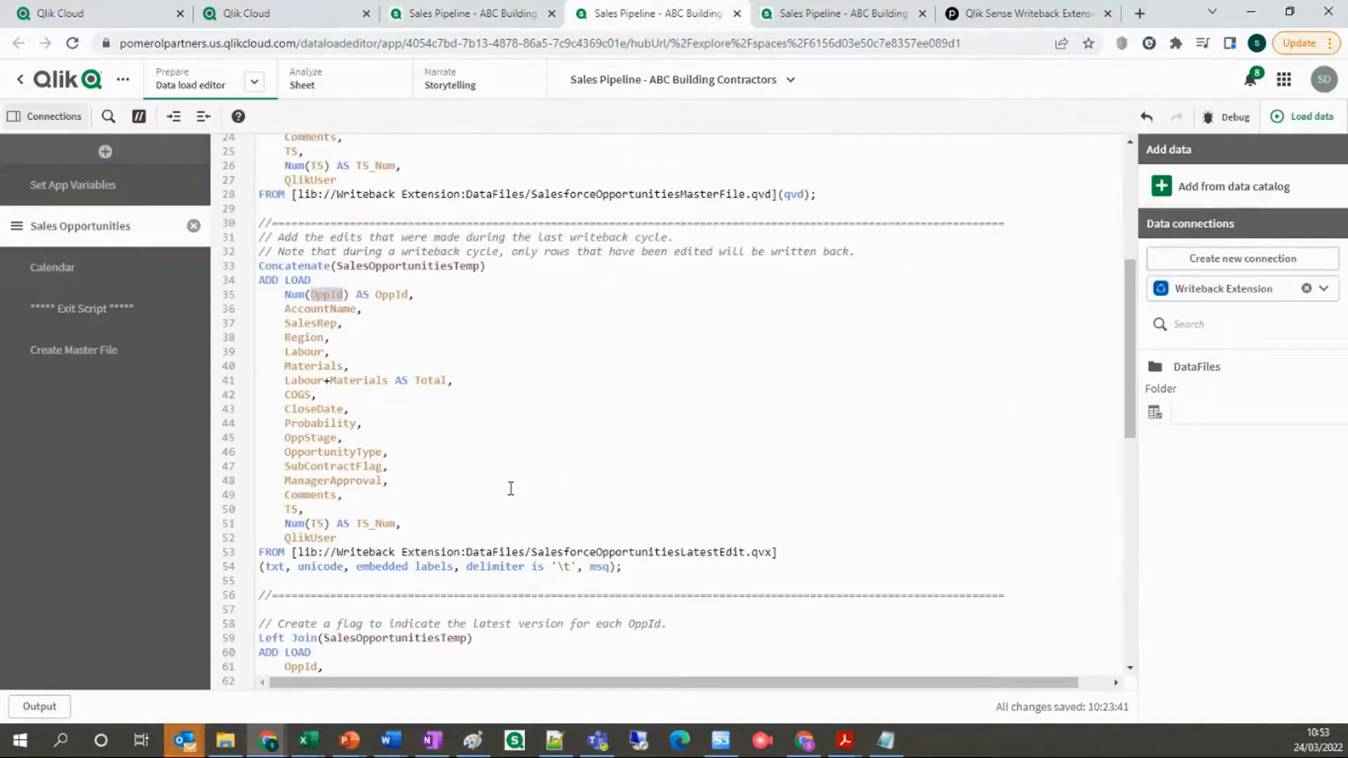
scroll(370, 508, "down", 4)
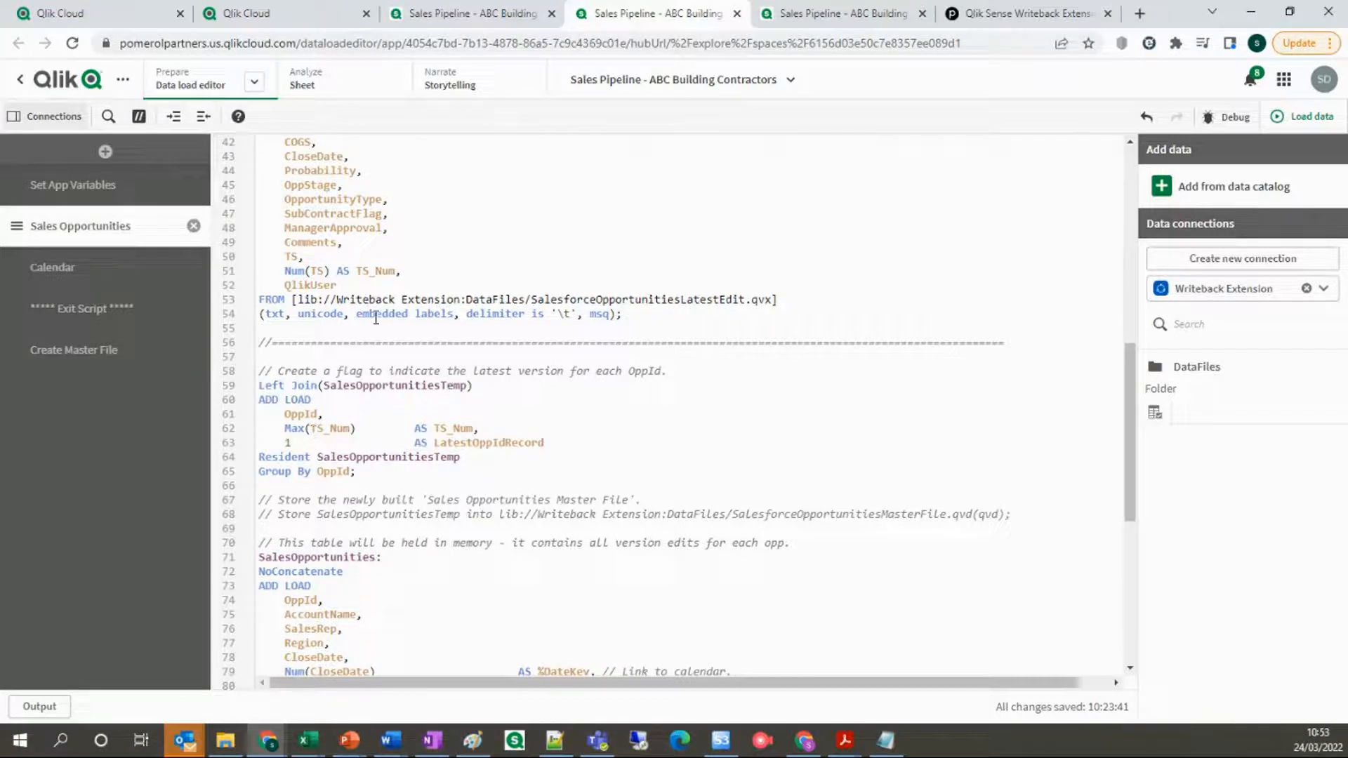
double_click(375, 270)
left_click_drag(282, 446, 548, 443)
- Highlight the SalesOpportunities field list, followed by its OppId and LatestOppIdRecord fields
scroll(689, 494, "down", 4)
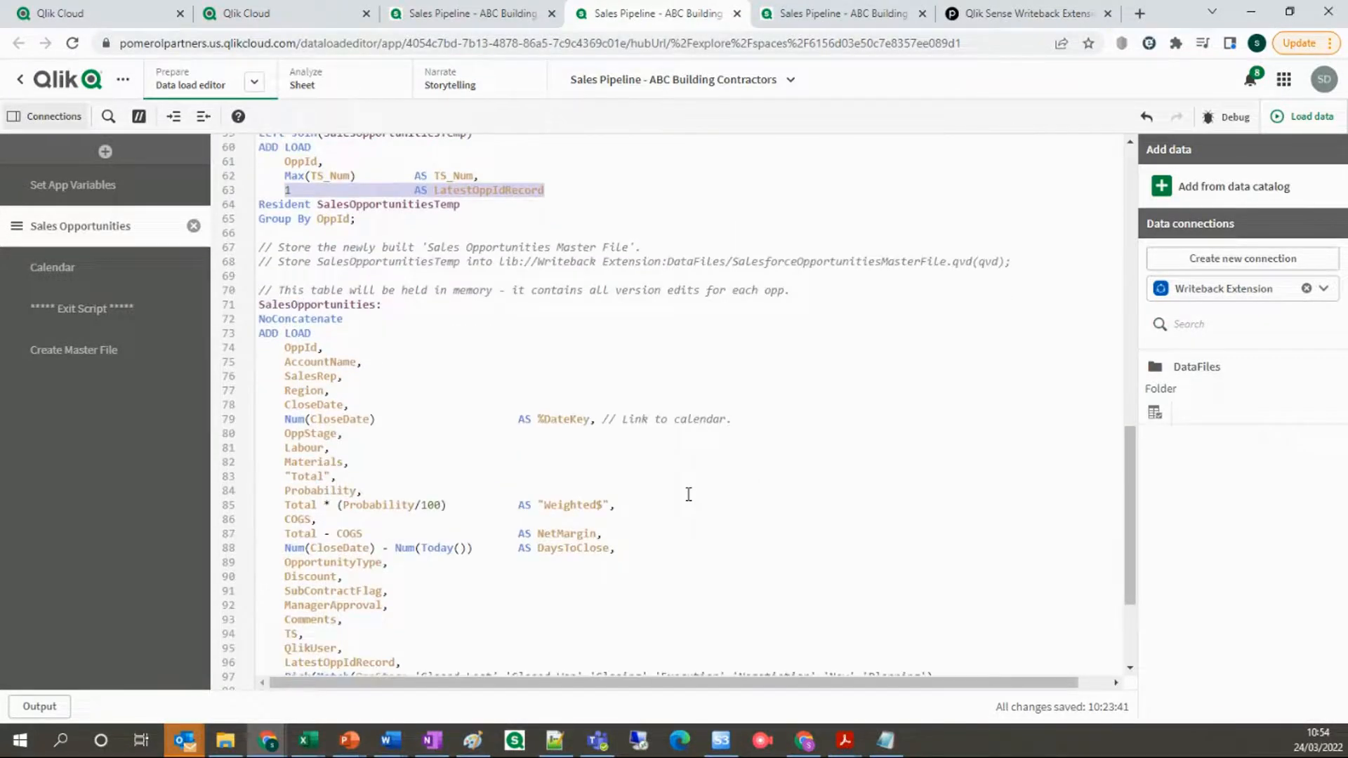
scroll(688, 494, "down", 2)
left_click_drag(259, 220, 513, 615)
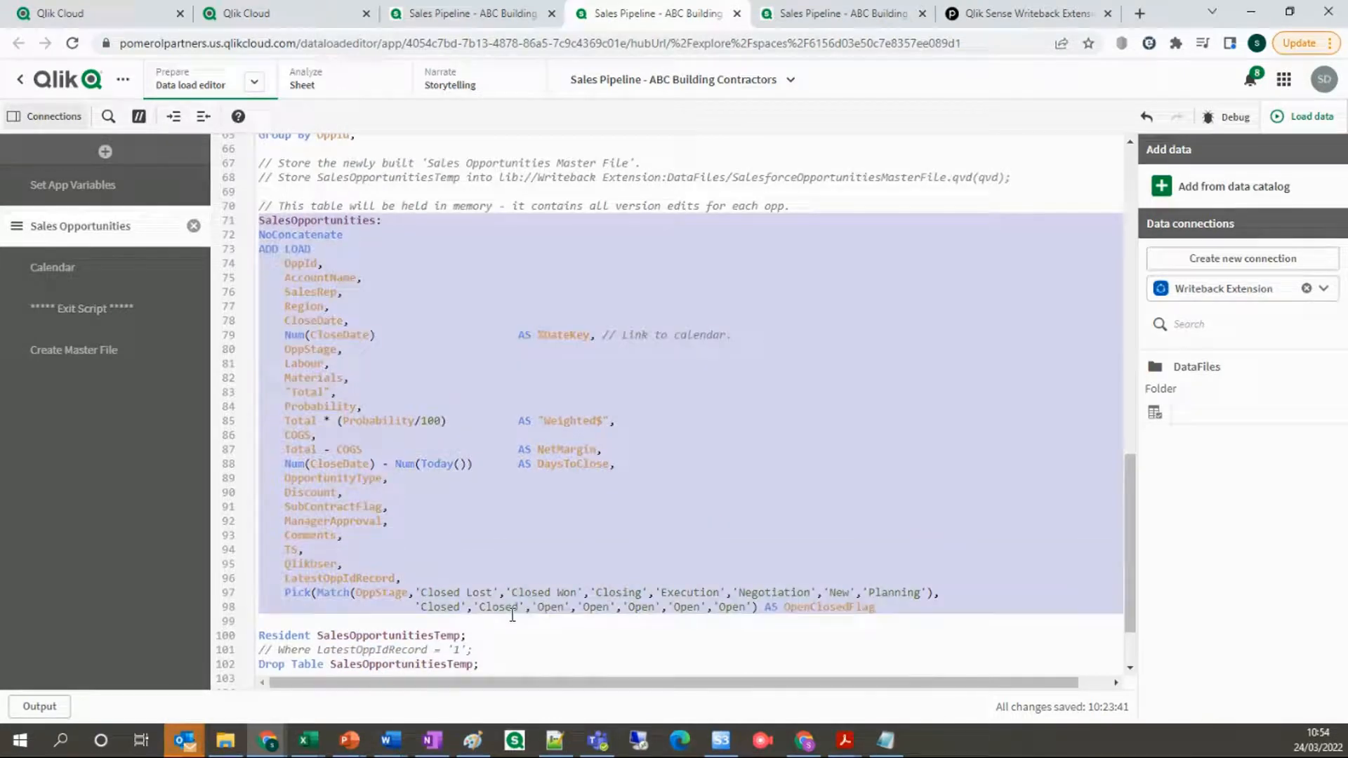
left_click(307, 264)
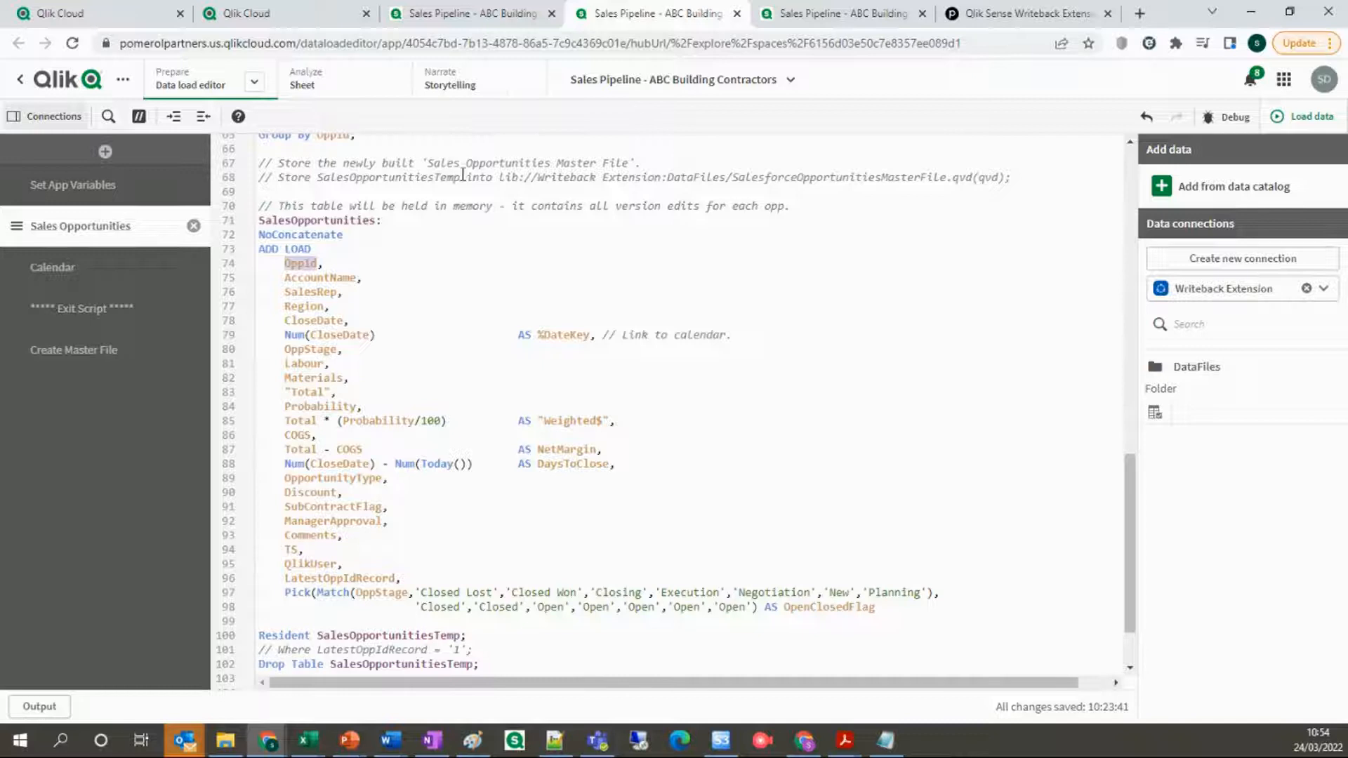
left_click(346, 577)
- Put the sales opportunities sheet in edit mode and inspect LatestOppIdRecord in the Open Opportunities by Close Date chart's measure expression
left_click(456, 14)
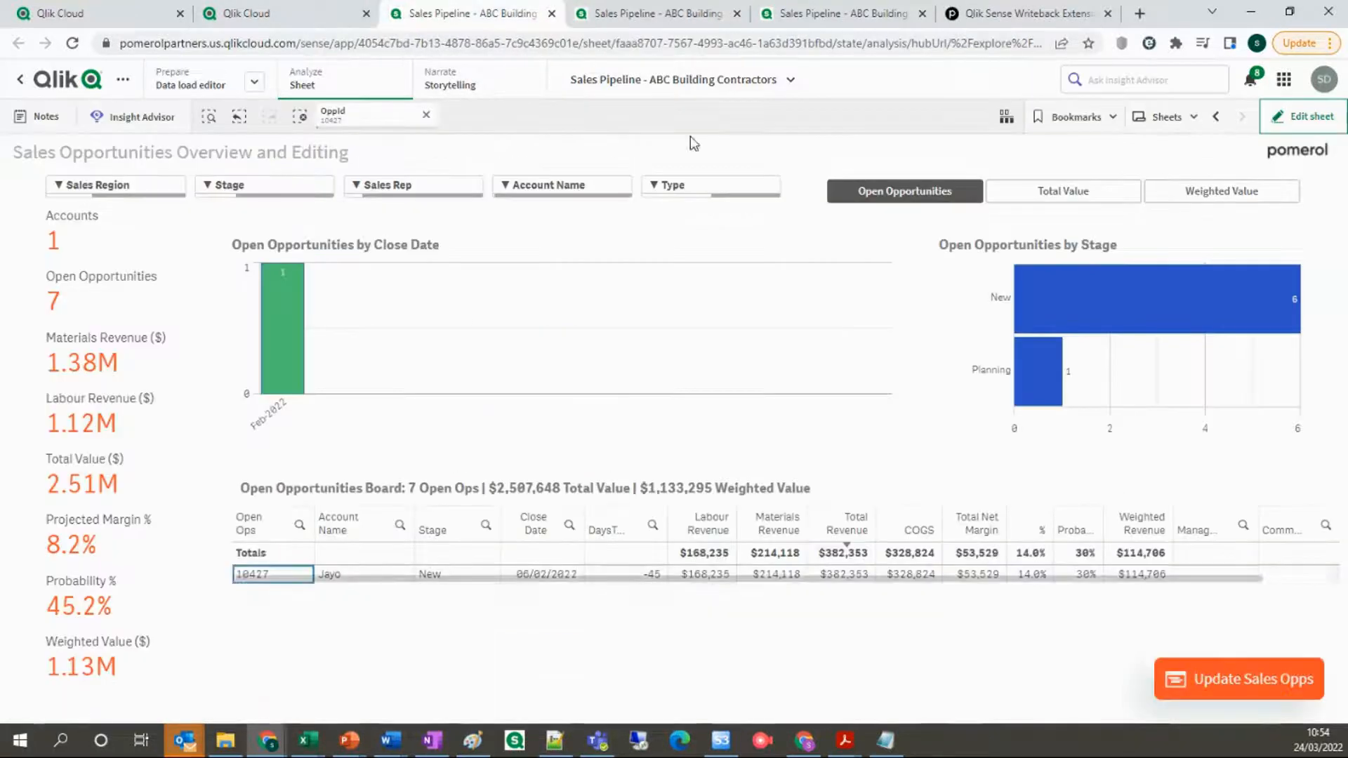
left_click(1304, 115)
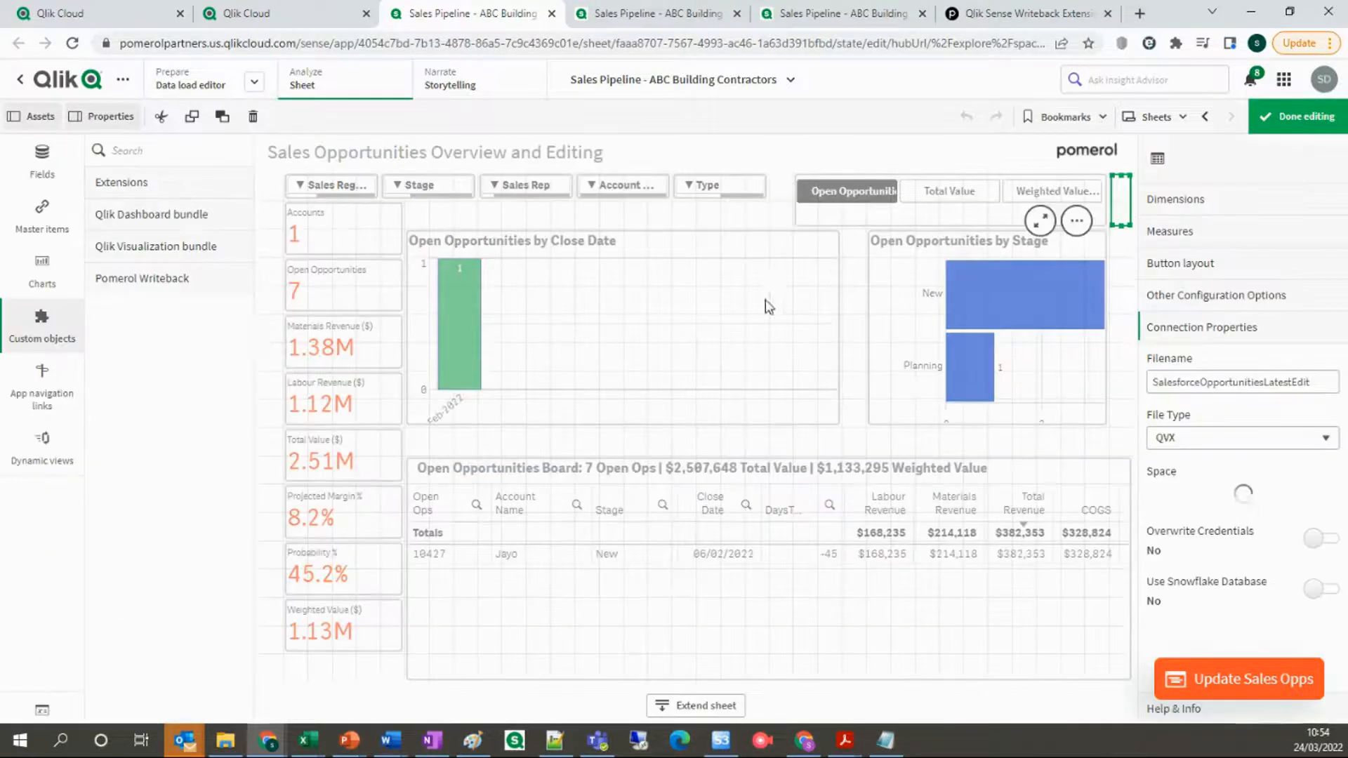
left_click(622, 337)
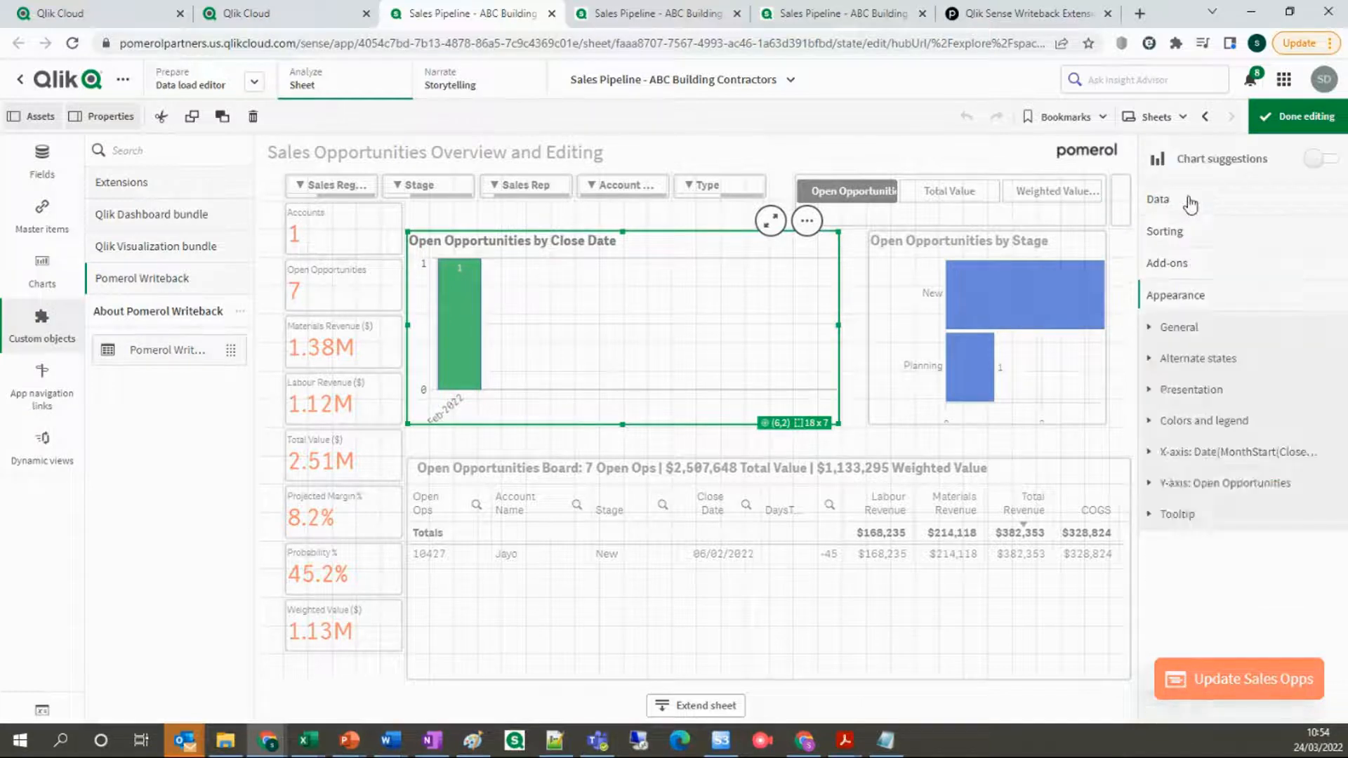
left_click(1295, 543)
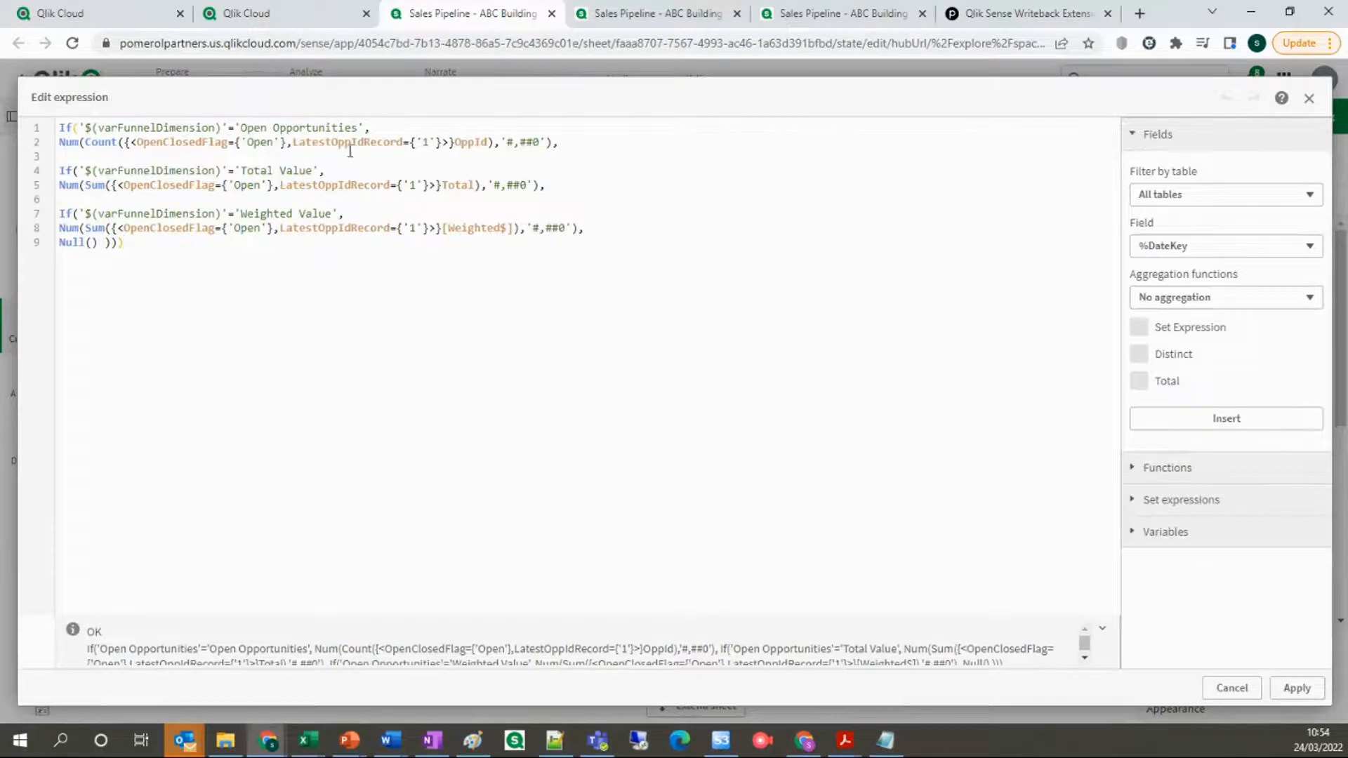
double_click(347, 142)
left_click(1232, 688)
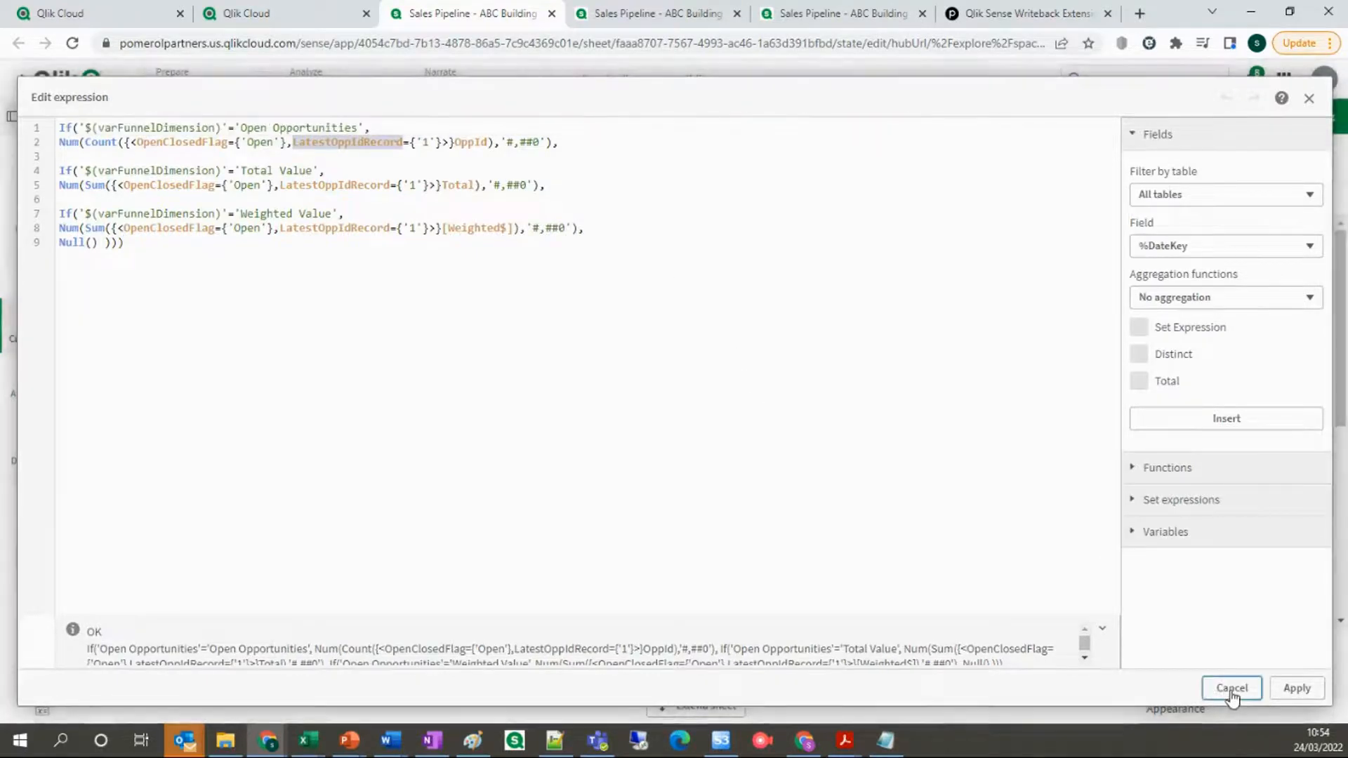
- View the Open Opportunities Board table's Labour Revenue measure, followed by the writeback object's properties
left_click(684, 614)
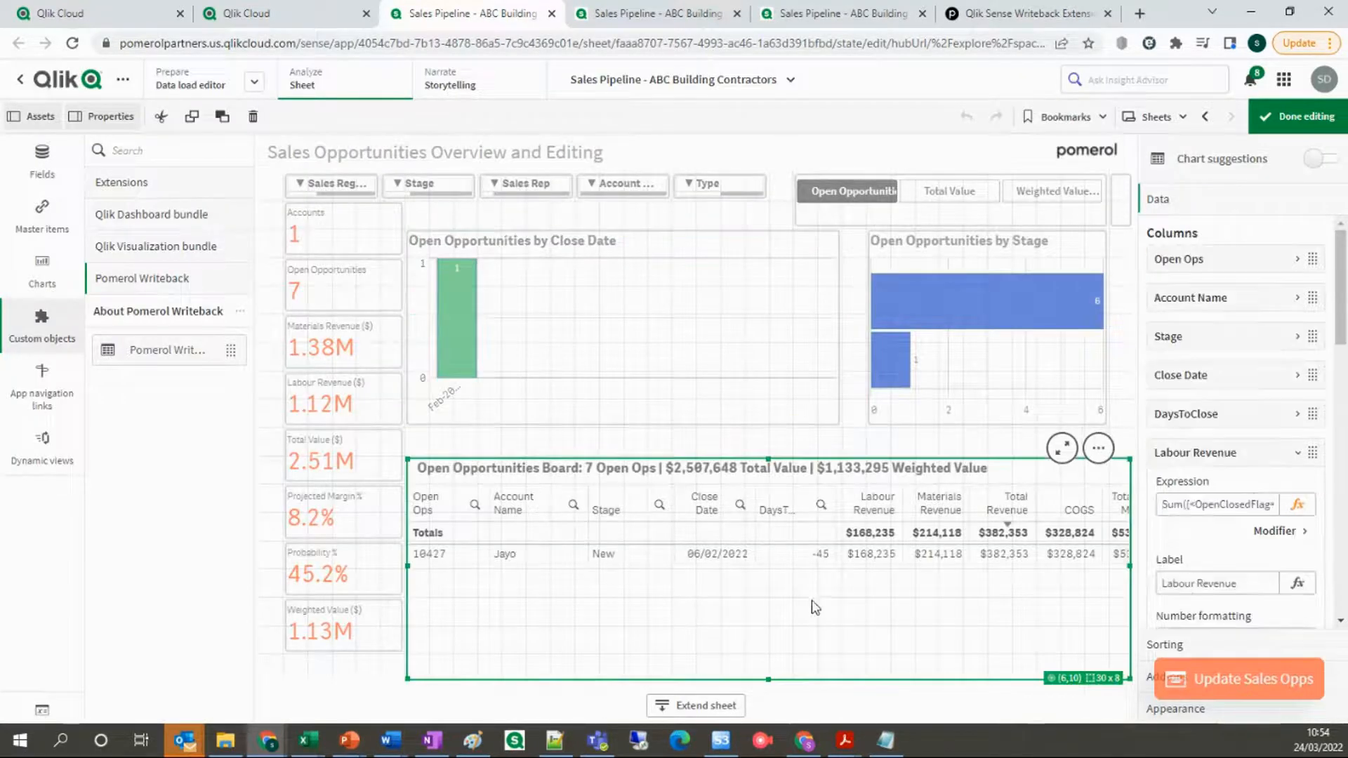
left_click(1119, 226)
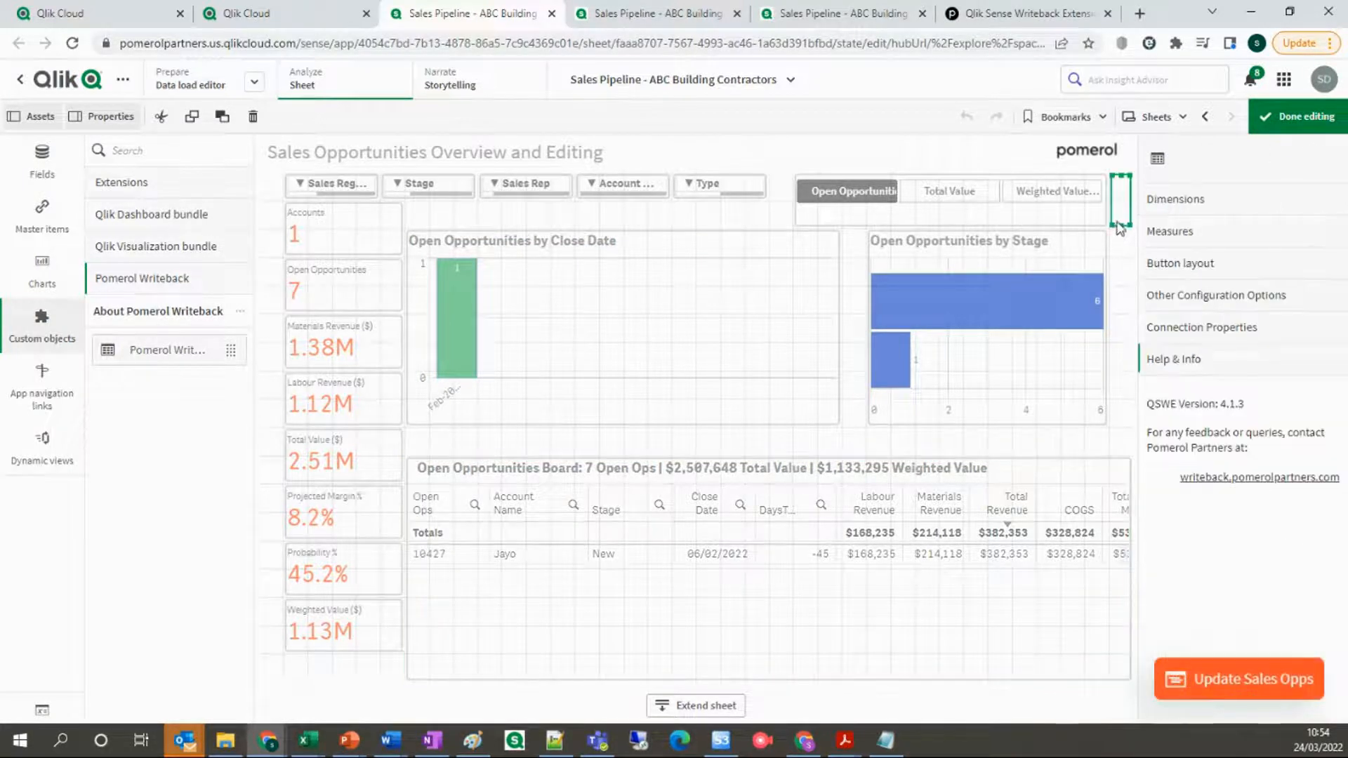
- Inspect the writeback object's Opp Id dimension expression, highlight OppId in it, and finish editing the sheet
left_click(1219, 206)
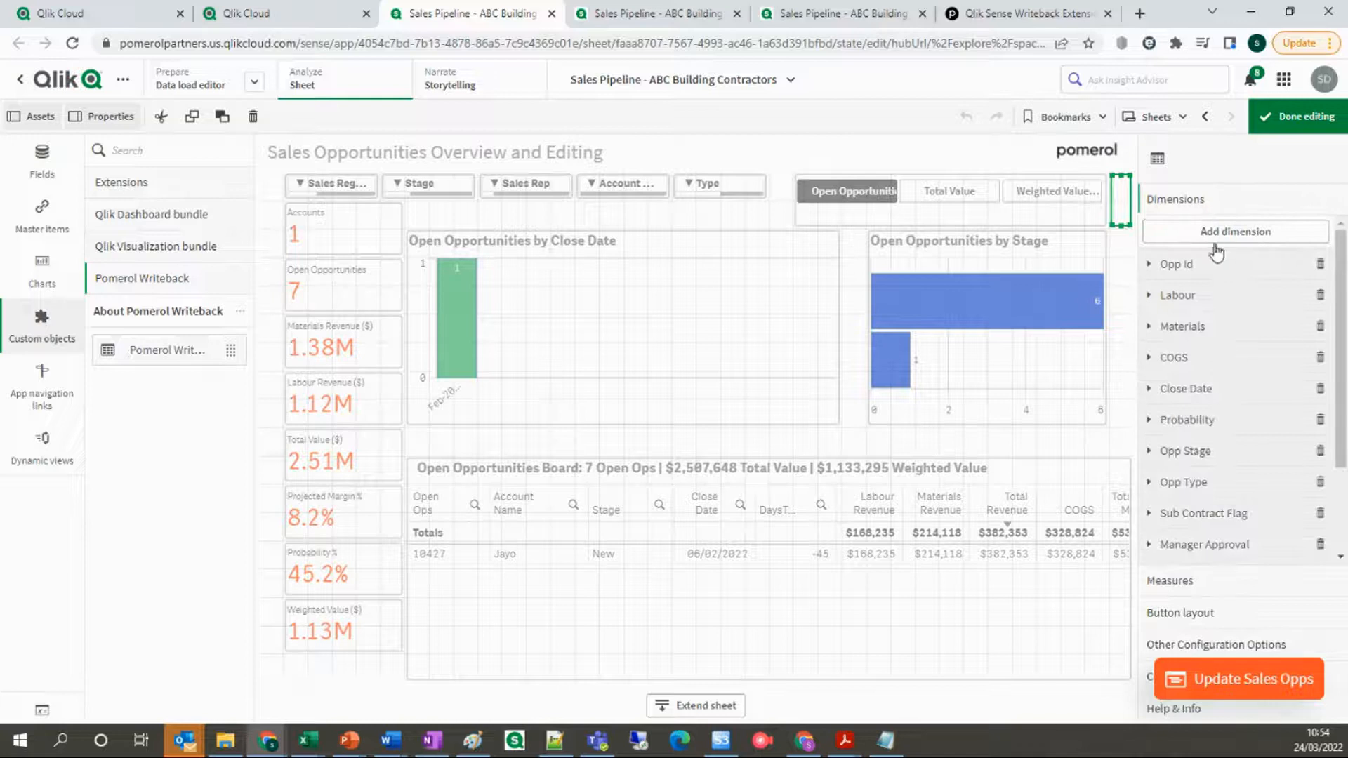
left_click(1197, 270)
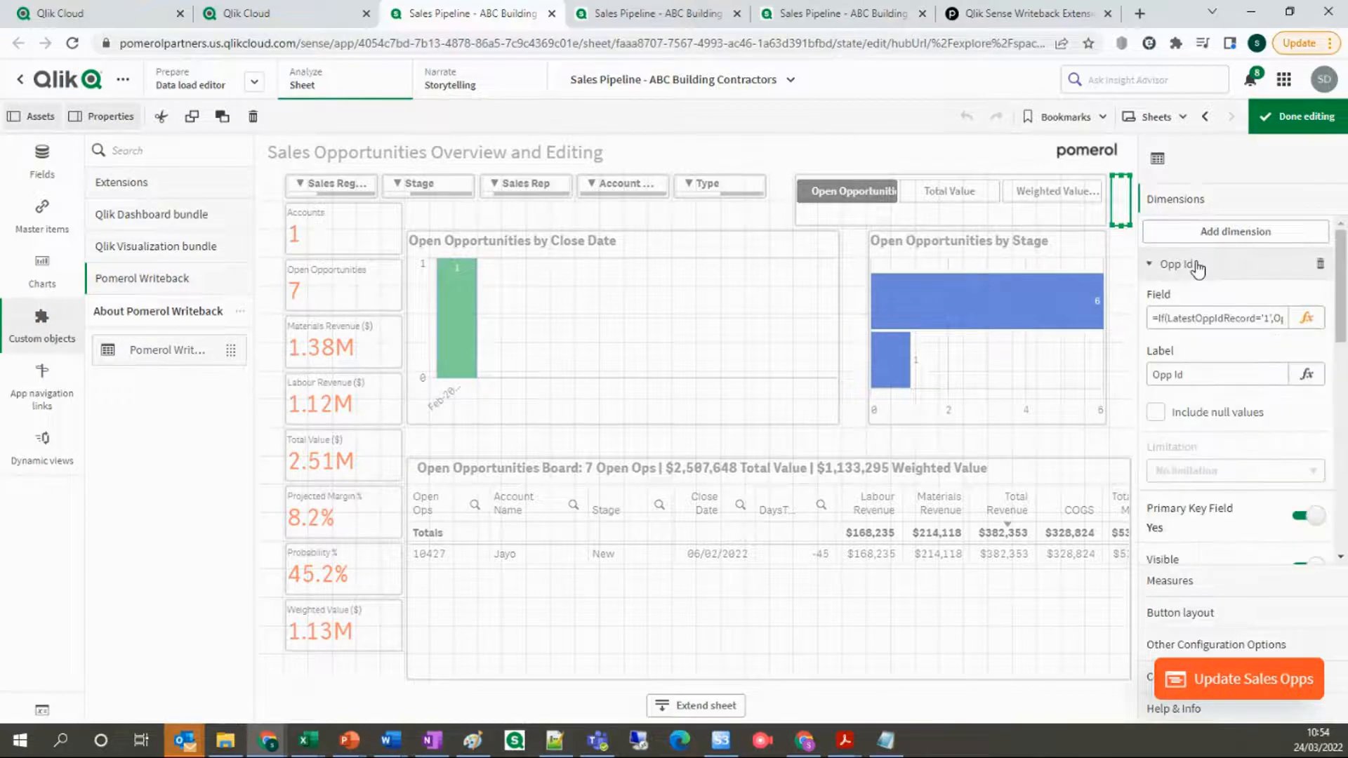
left_click(1304, 320)
double_click(242, 127)
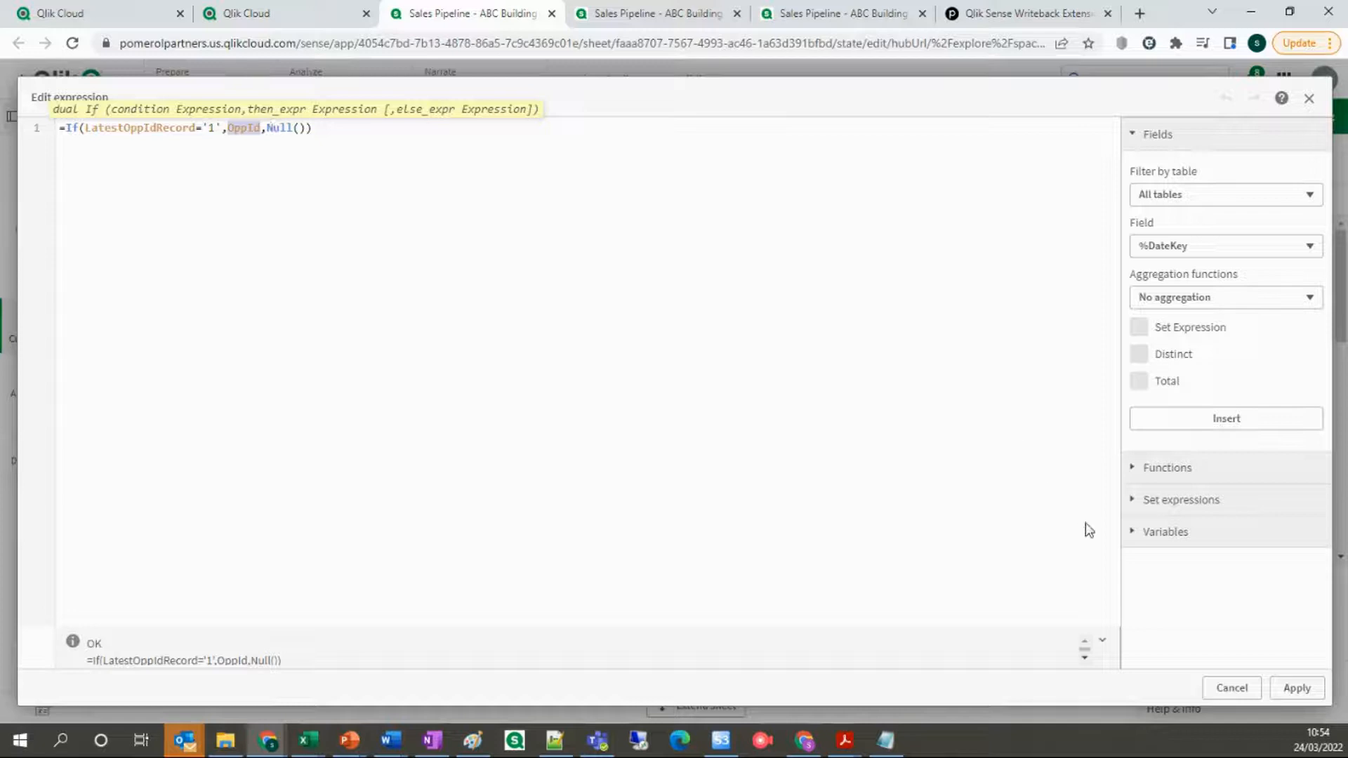
left_click(1218, 690)
left_click(1326, 119)
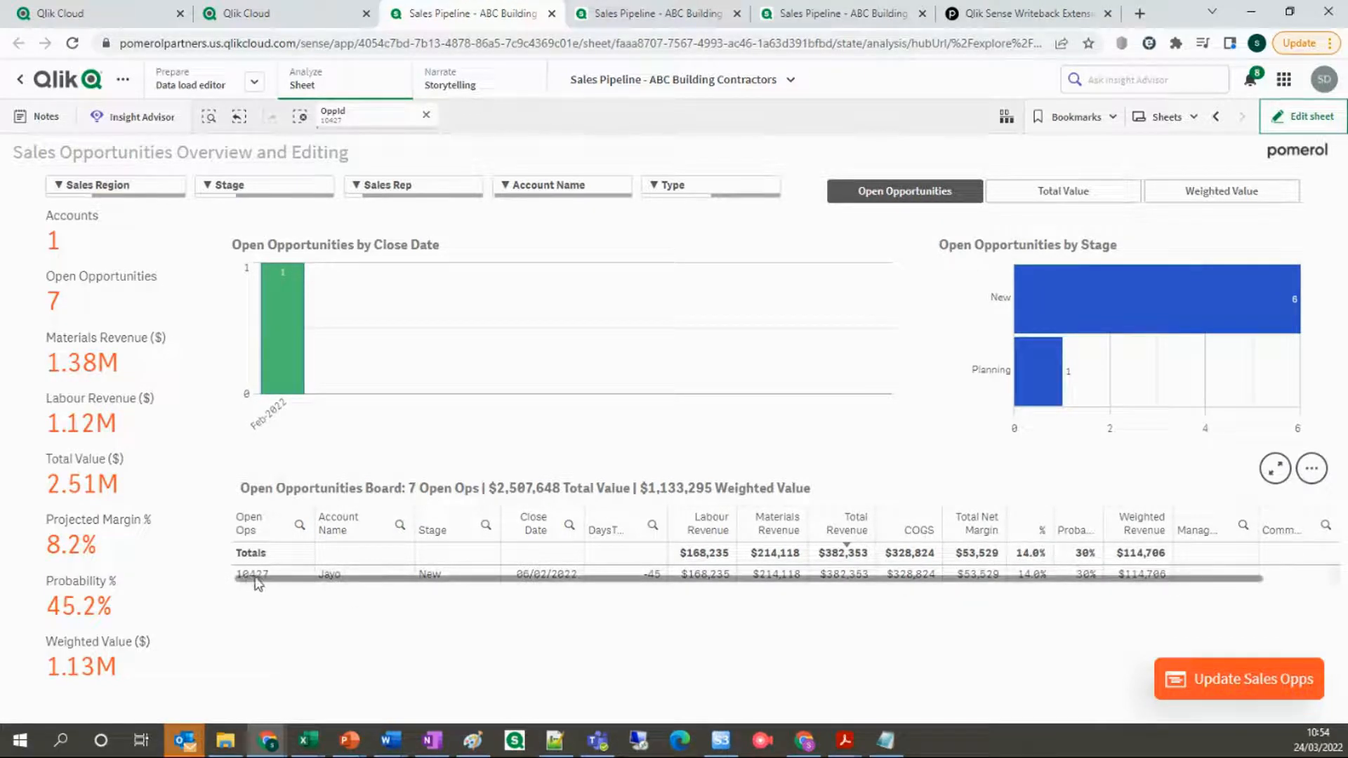
- Set the Close Date of opportunity 10427 to 08/02/2022 in the writeback form and save the edit
left_click(1237, 678)
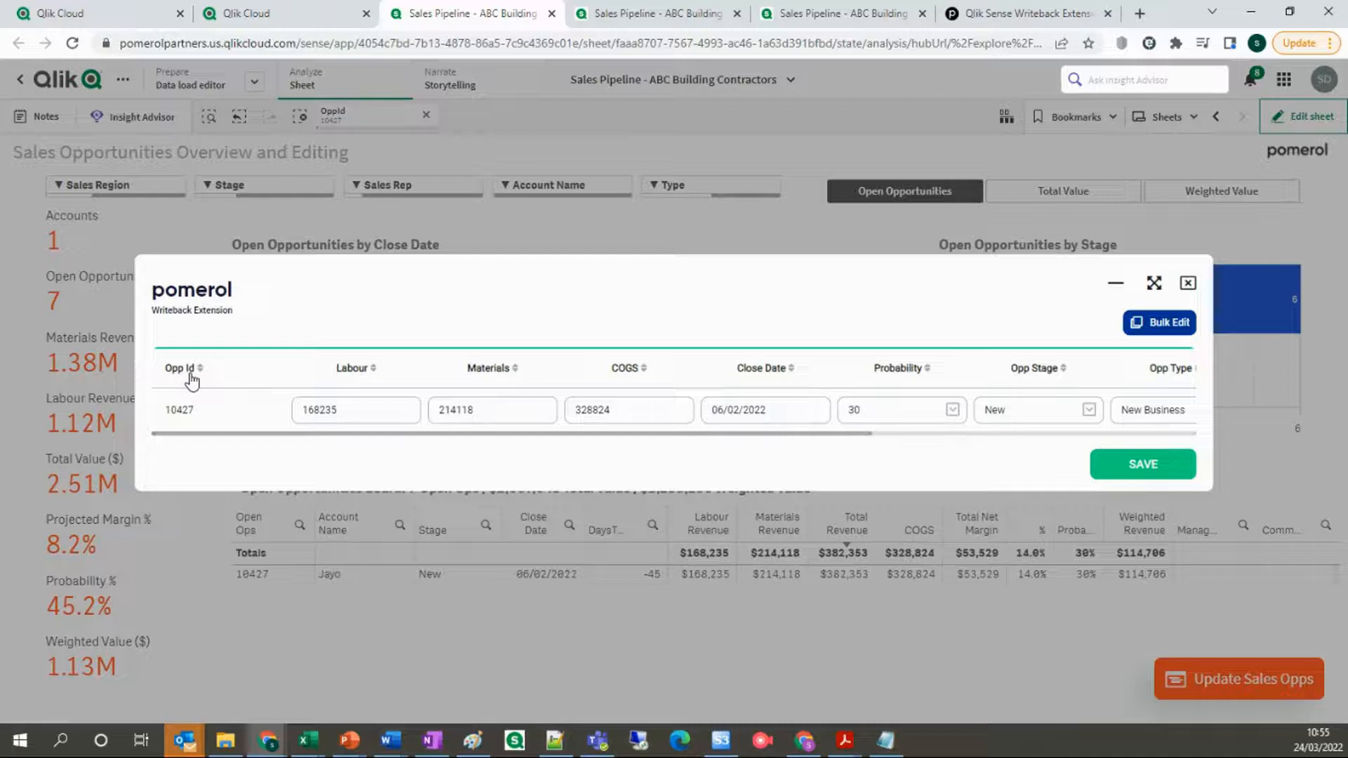
left_click(754, 409)
left_click(782, 508)
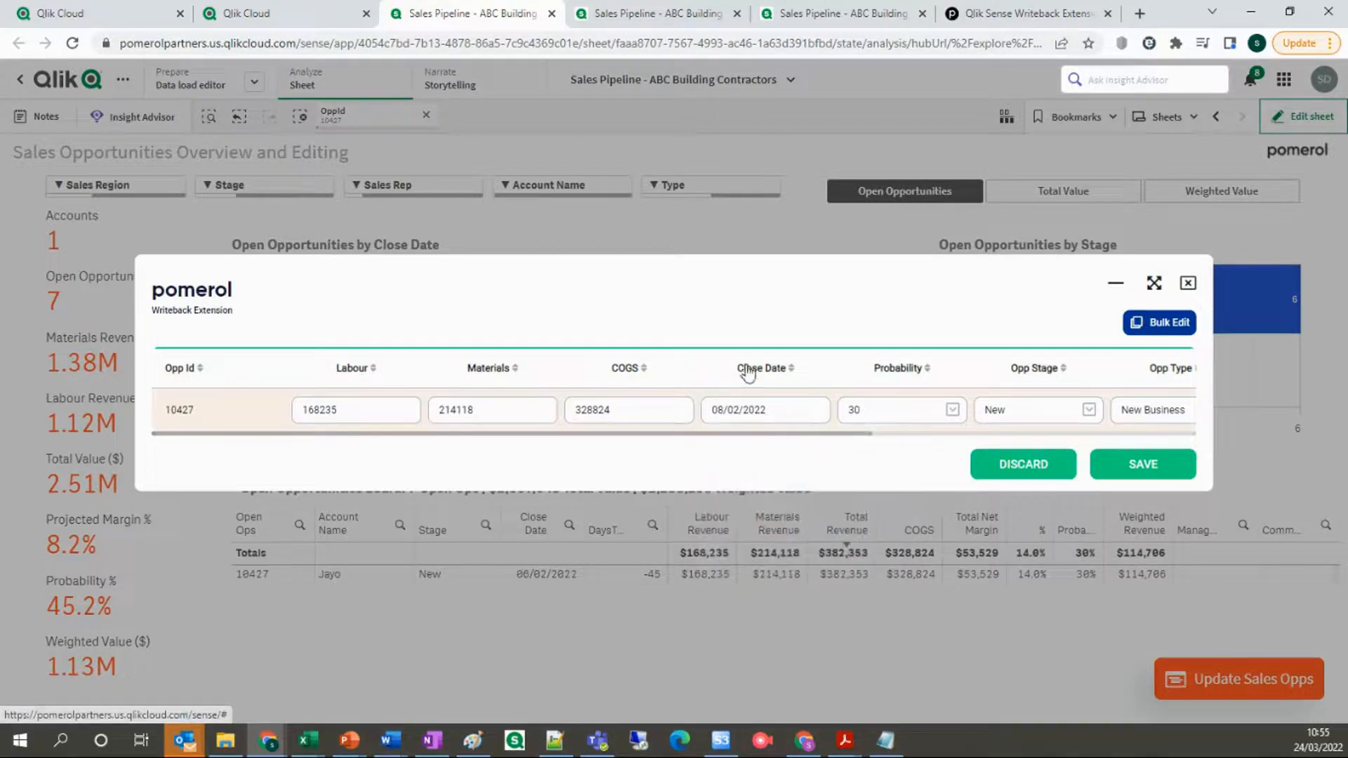
left_click(1125, 474)
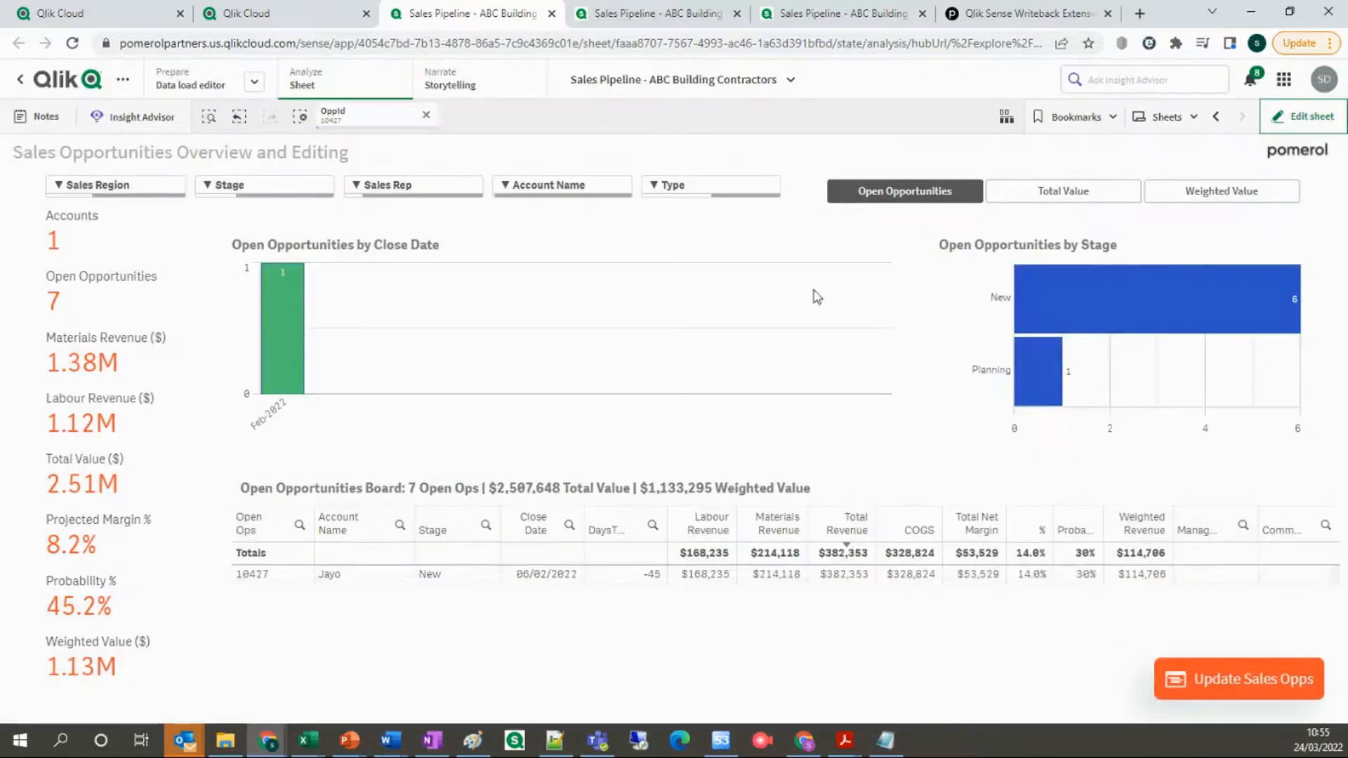
- Return to the load script and highlight the Left Join block that flags the latest version, including LatestOppIdRecord
left_click(604, 14)
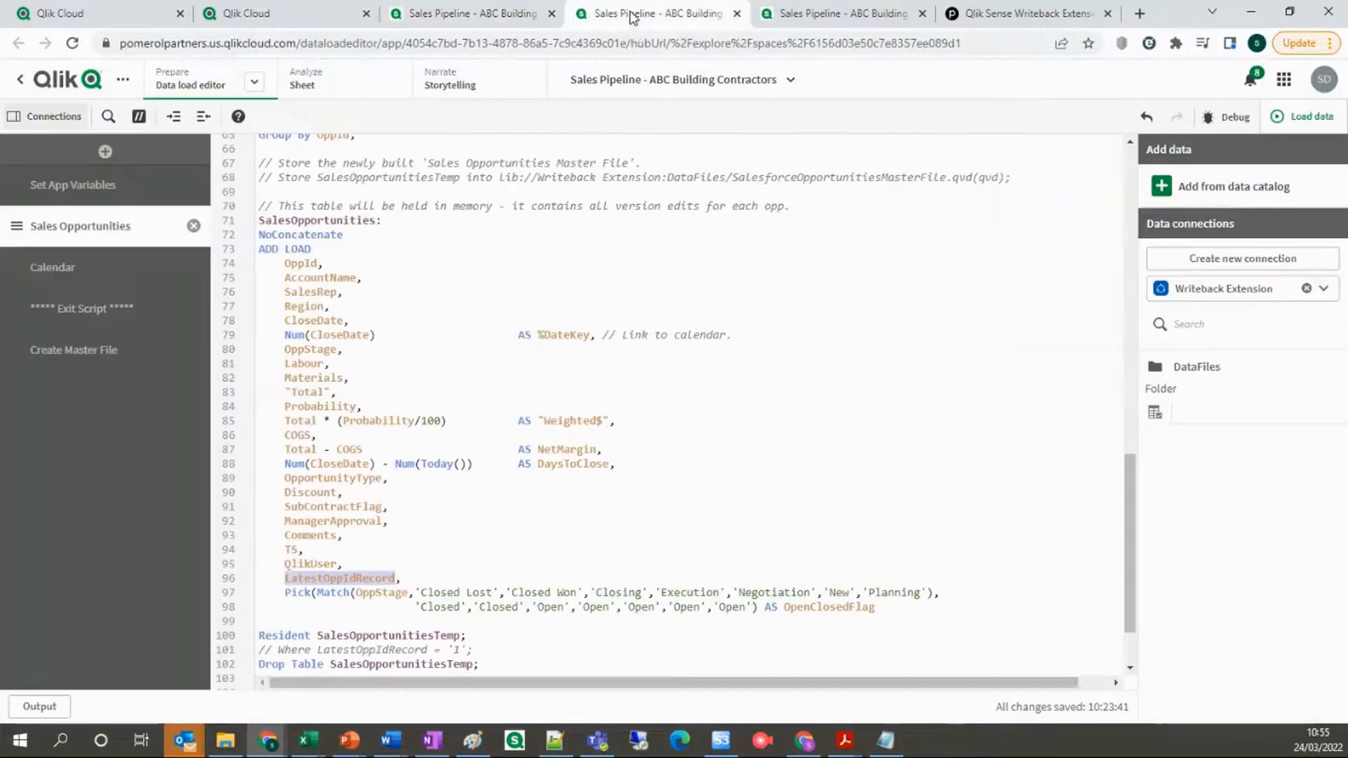
left_click(434, 573)
scroll(446, 569, "up", 6)
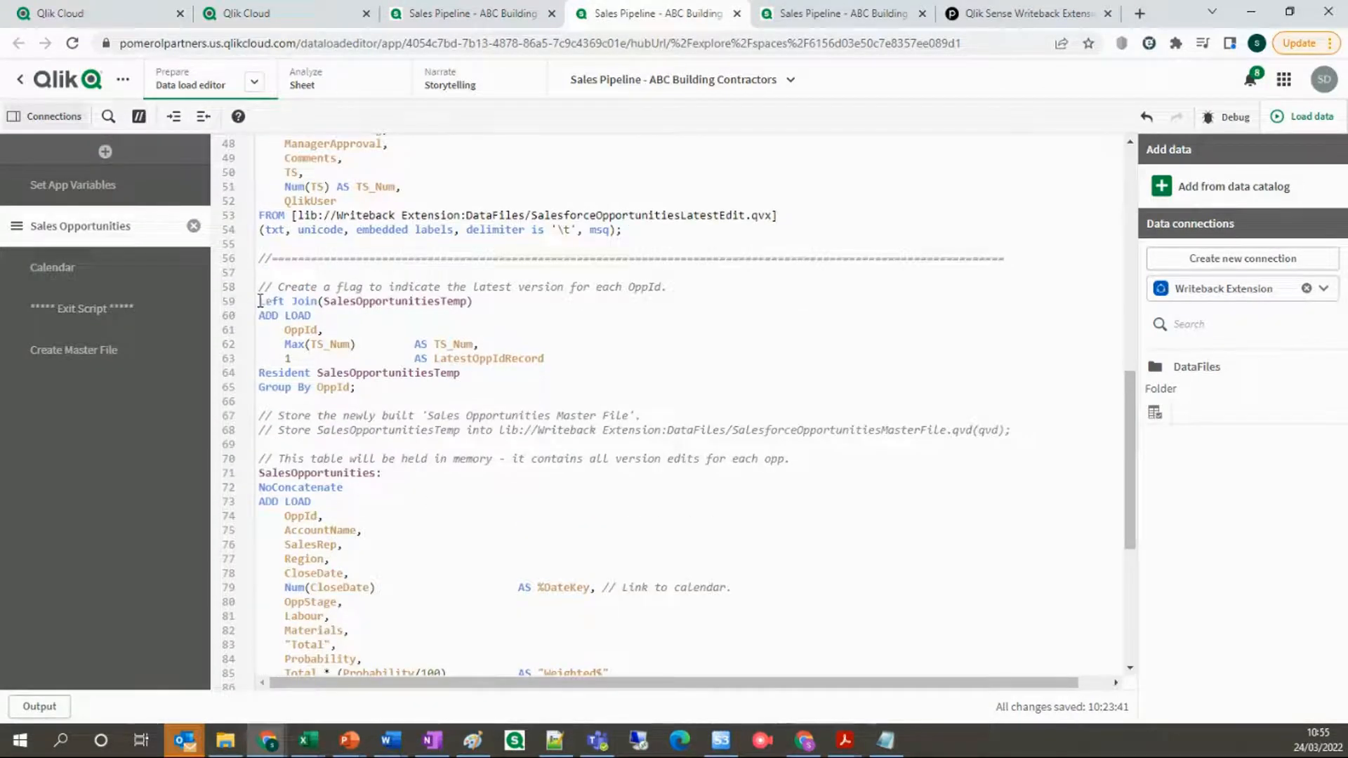
left_click_drag(278, 304, 450, 374)
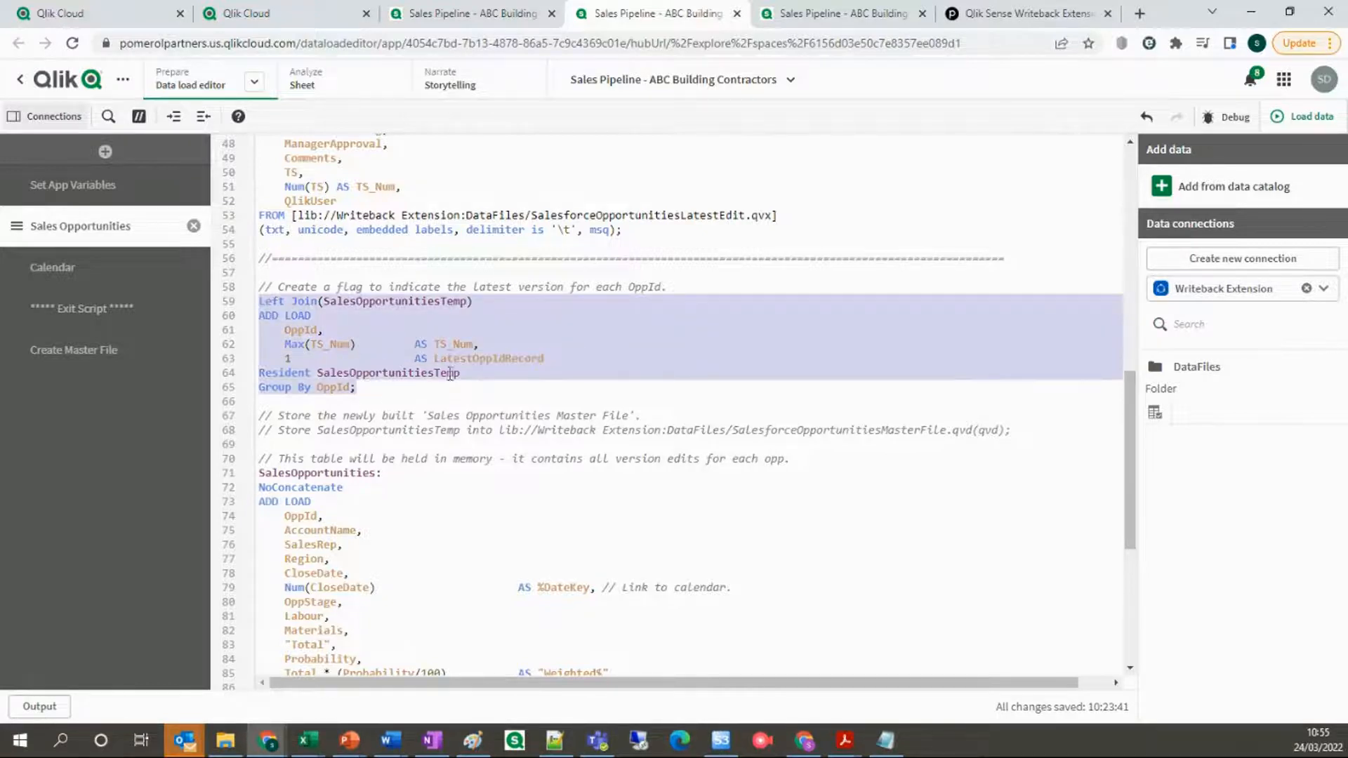
left_click(477, 358)
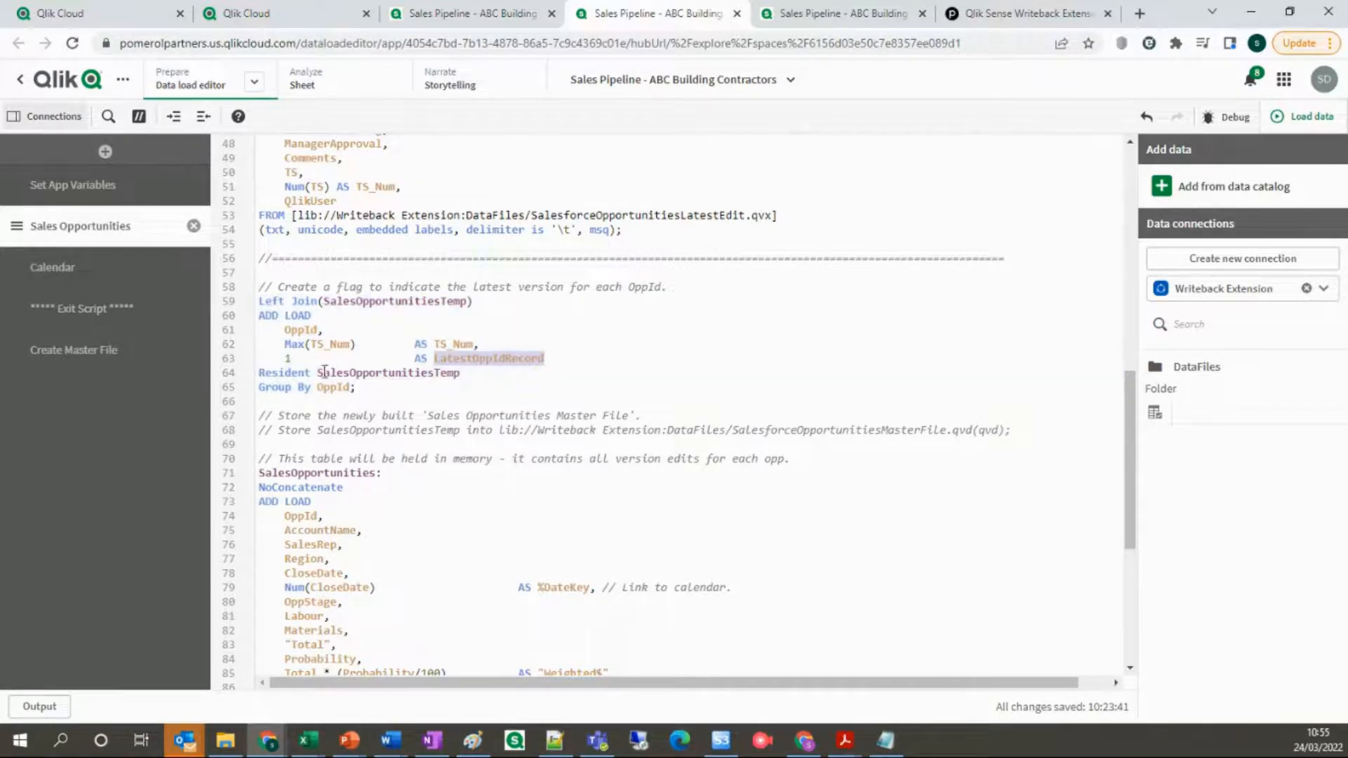
left_click_drag(357, 386, 260, 303)
scroll(375, 503, "down", 6)
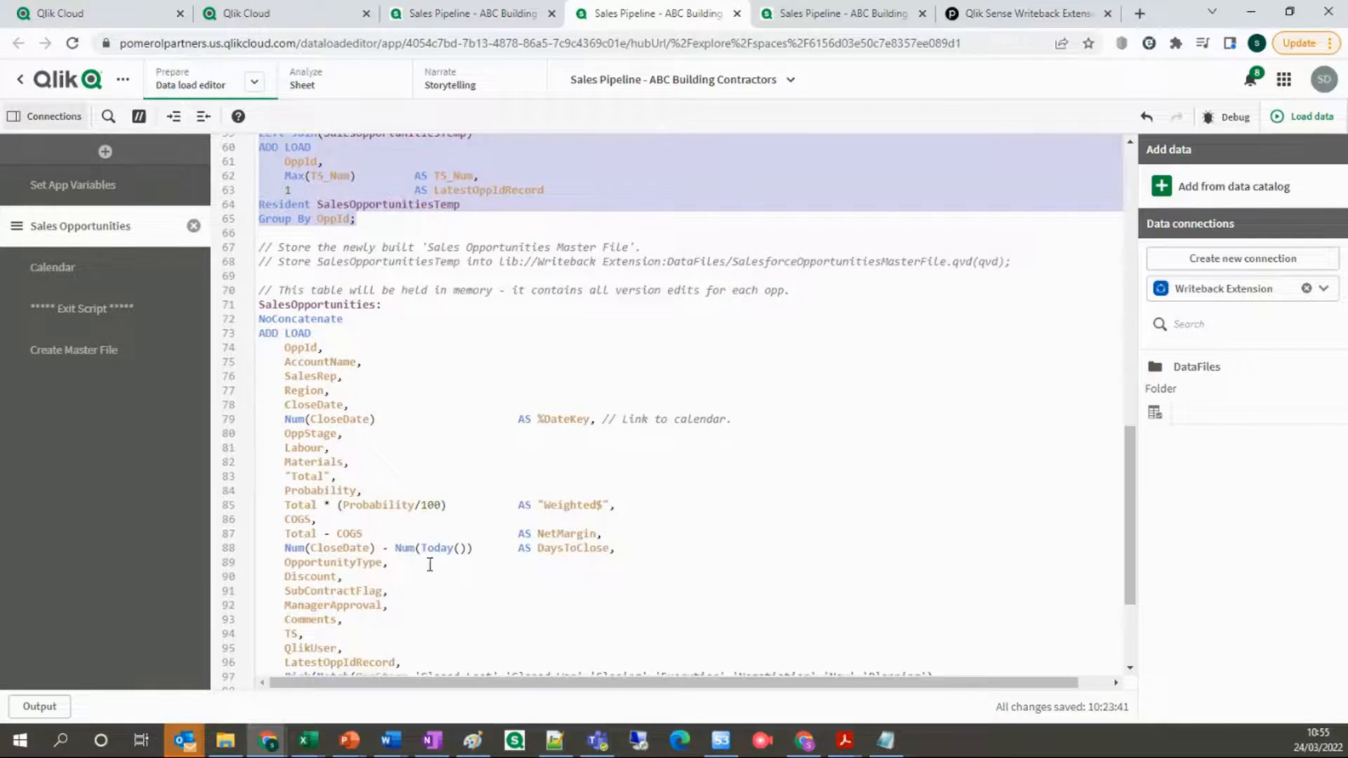
scroll(478, 426, "up", 6)
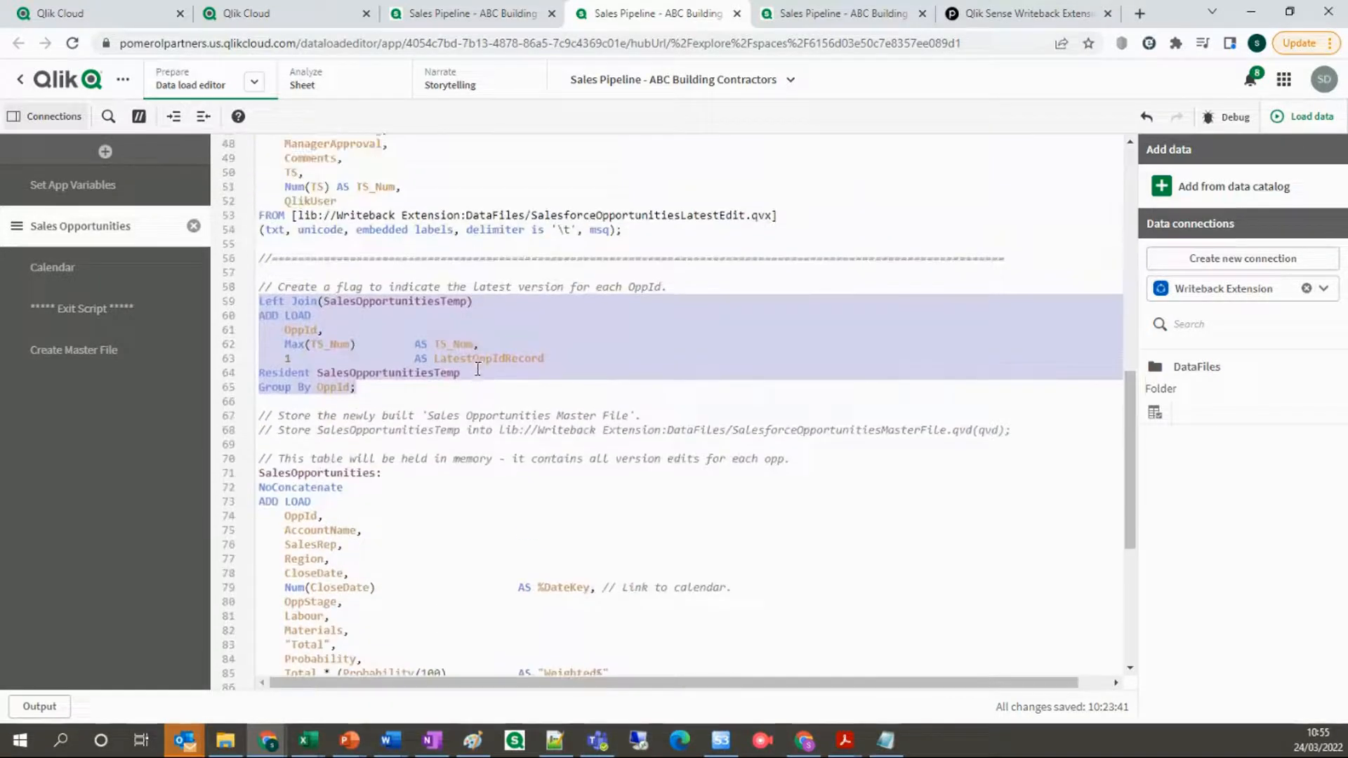
left_click(482, 358)
scroll(543, 390, "down", 4)
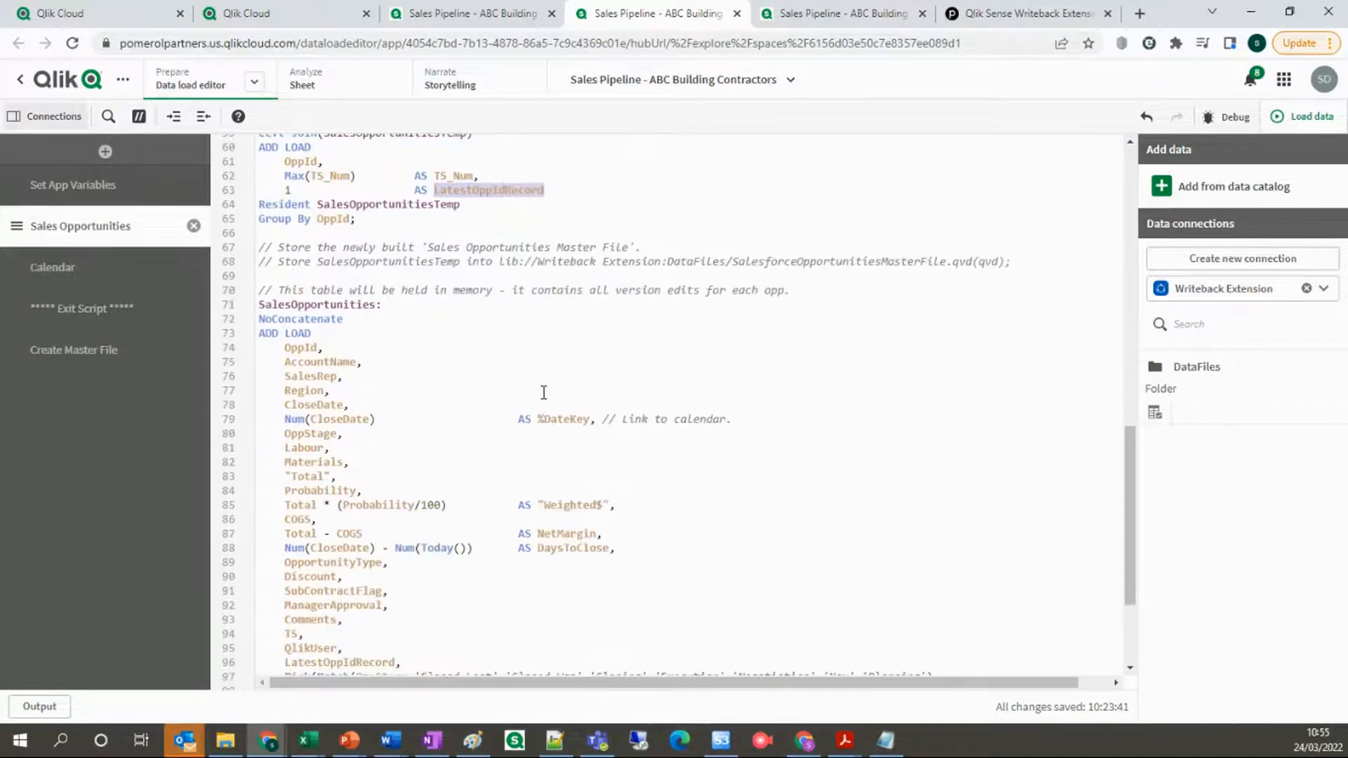
- Return to the sales opportunities sheet and clear the OppId selection
left_click(478, 12)
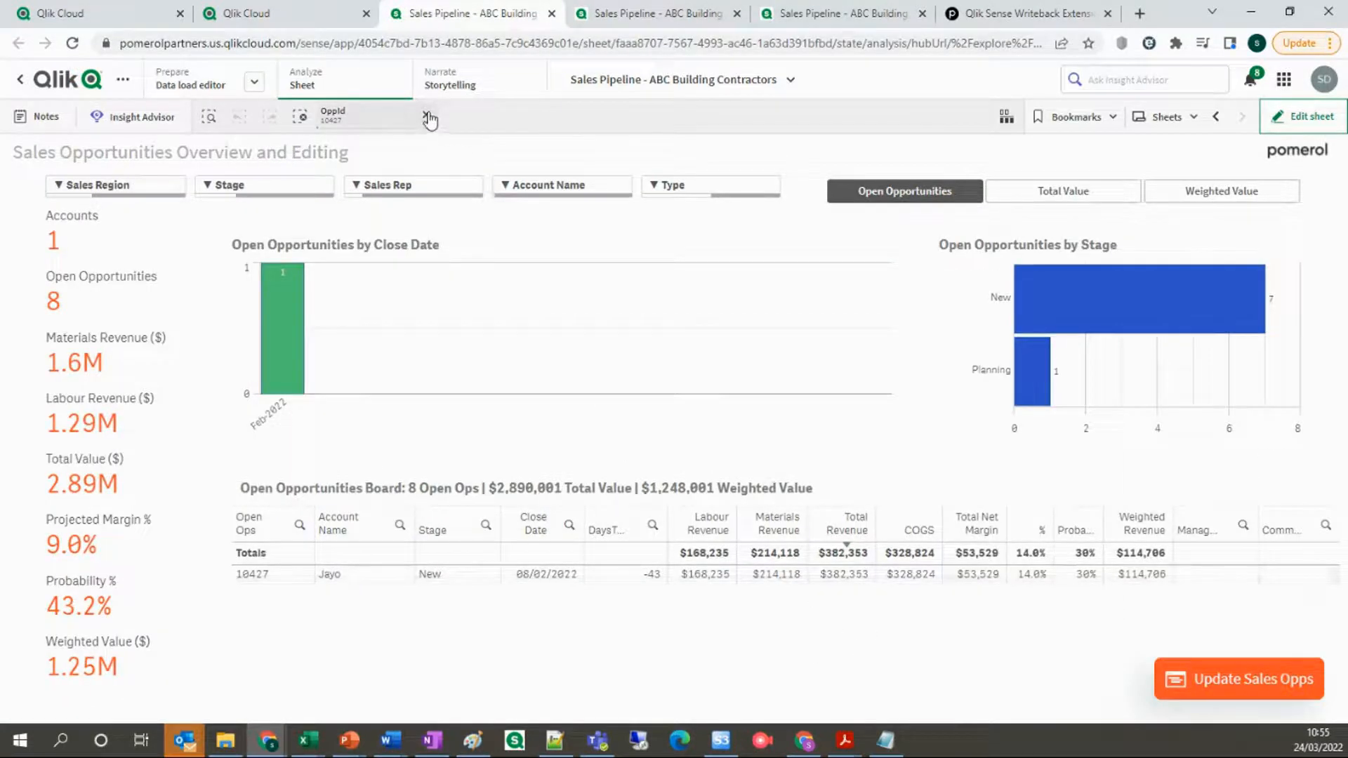
left_click(426, 116)
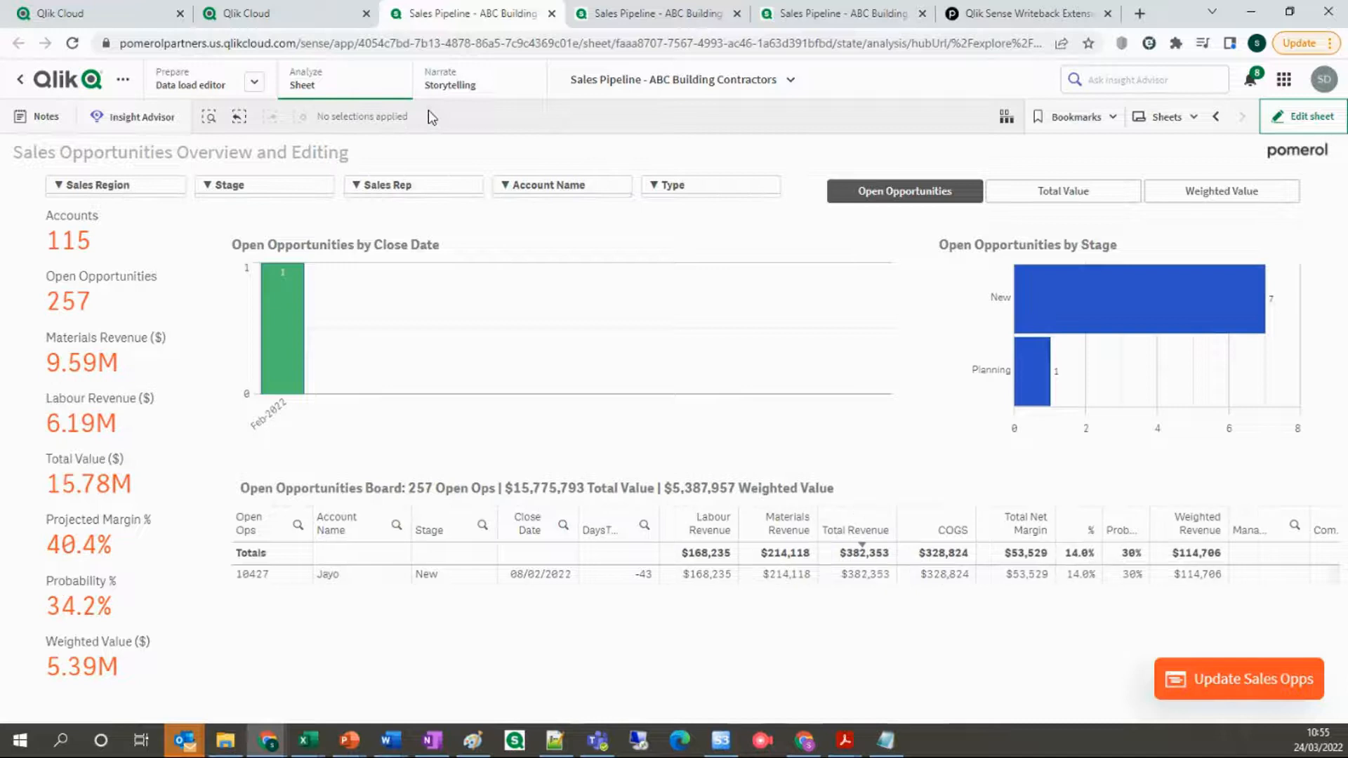
- Highlight OppId and LatestOppIdRecord in the SalesOpportunities load, viewing the sales opportunities sheet in between
left_click(629, 14)
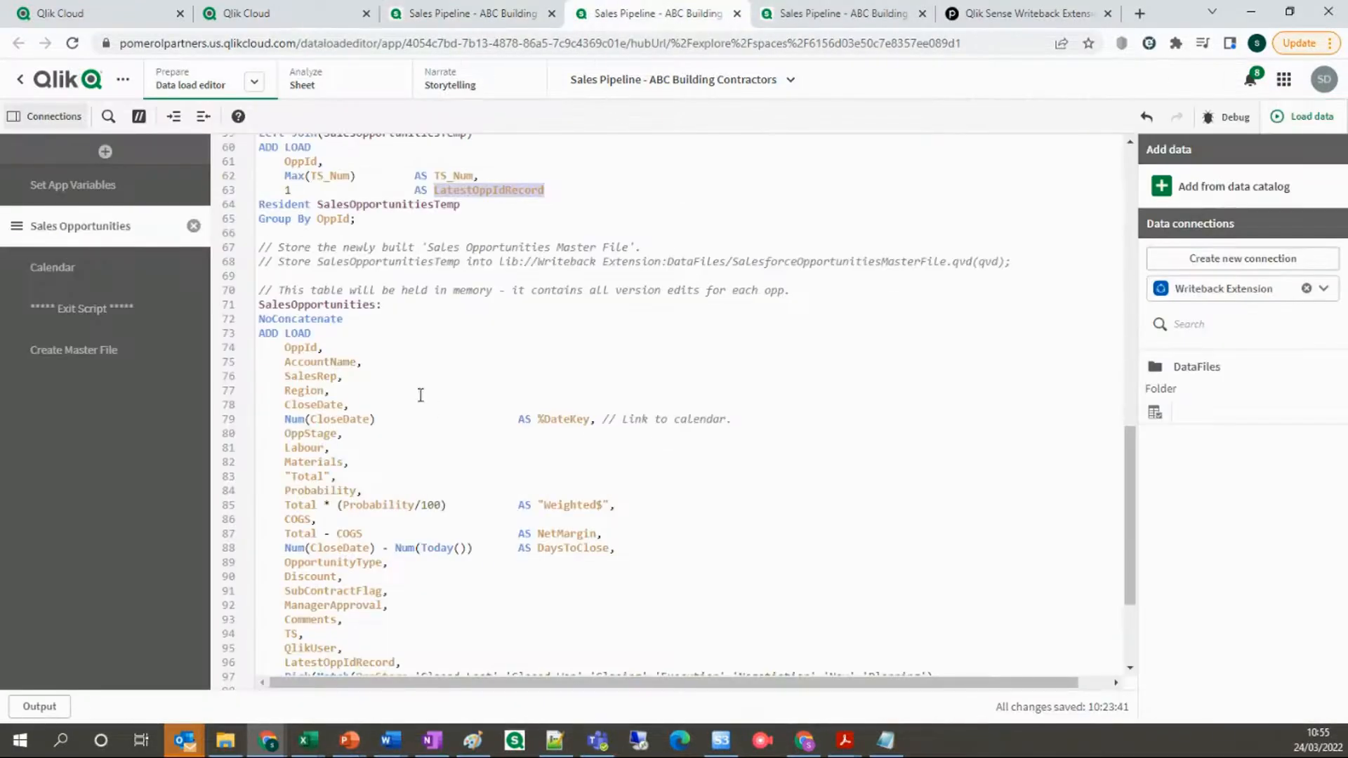
scroll(284, 326, "down", 2)
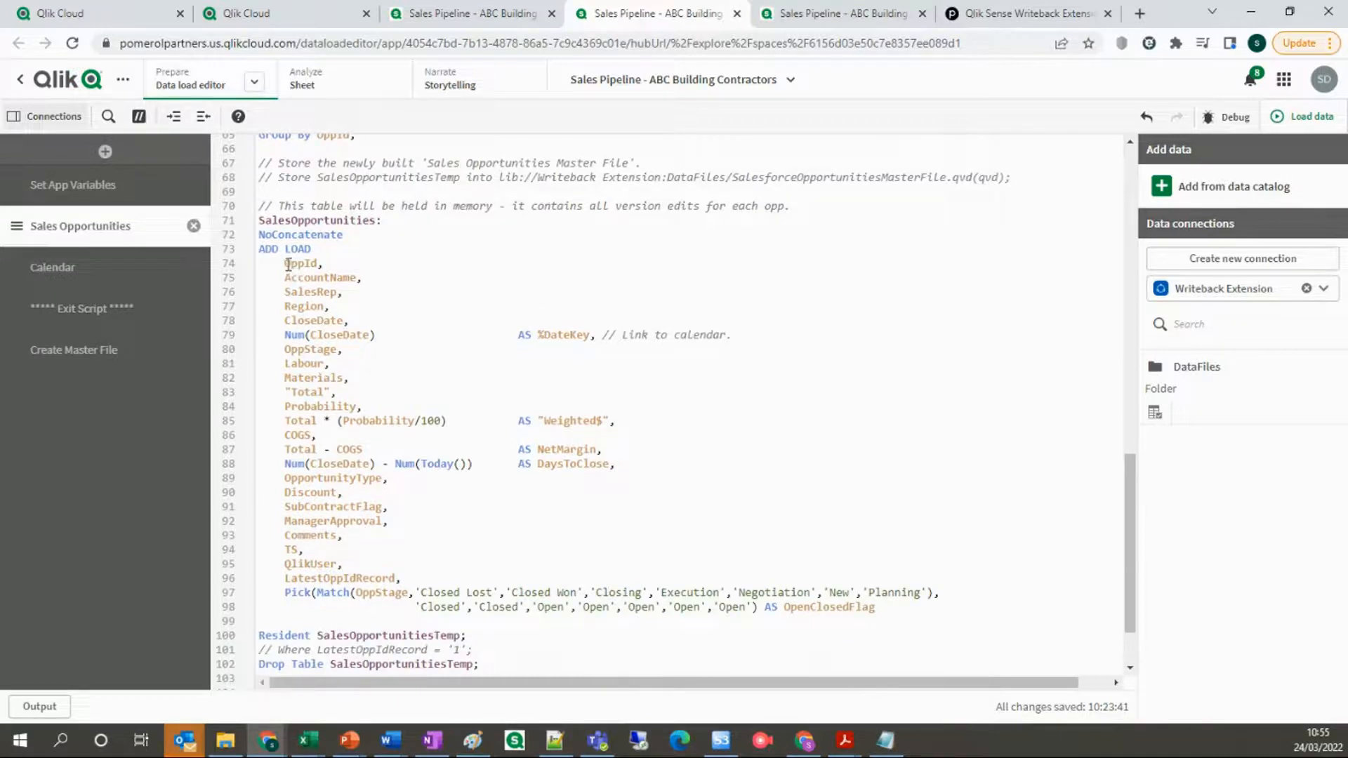
left_click_drag(285, 265, 324, 264)
left_click(492, 13)
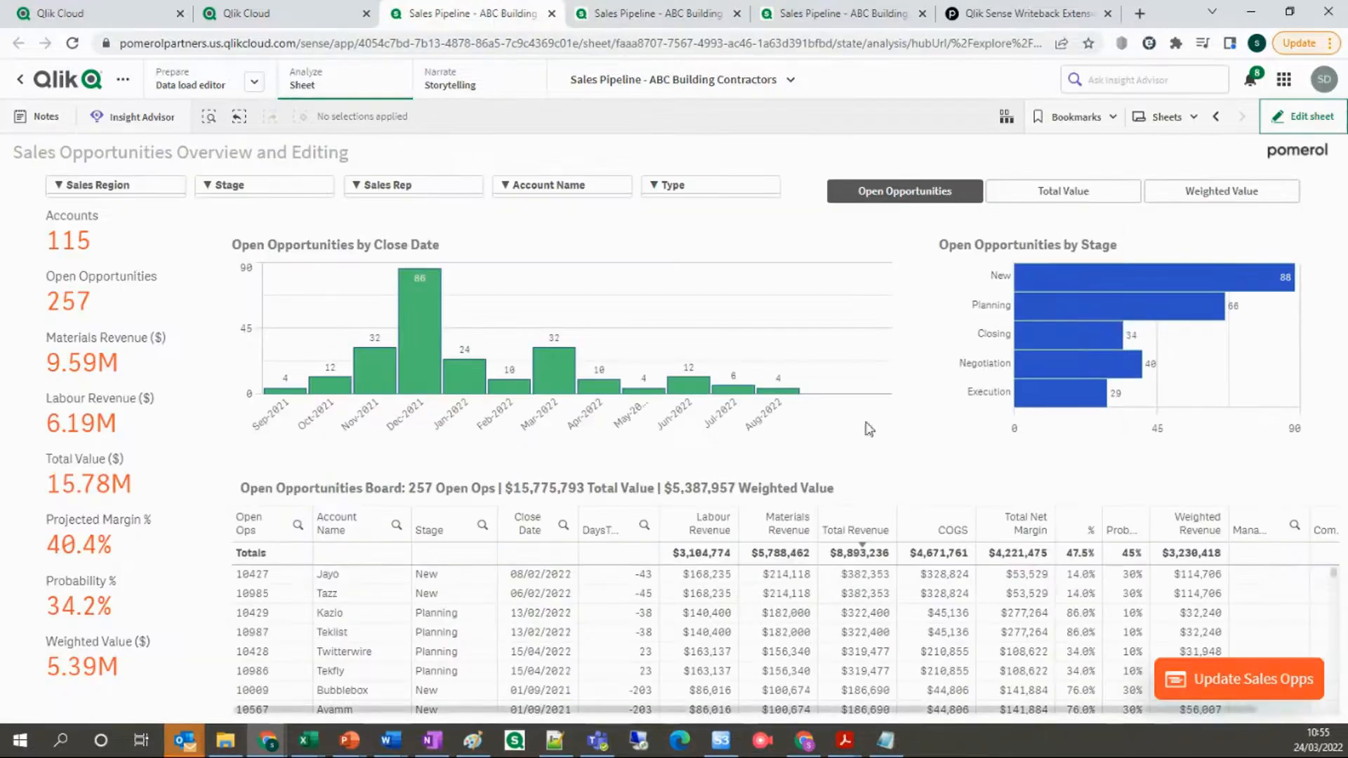
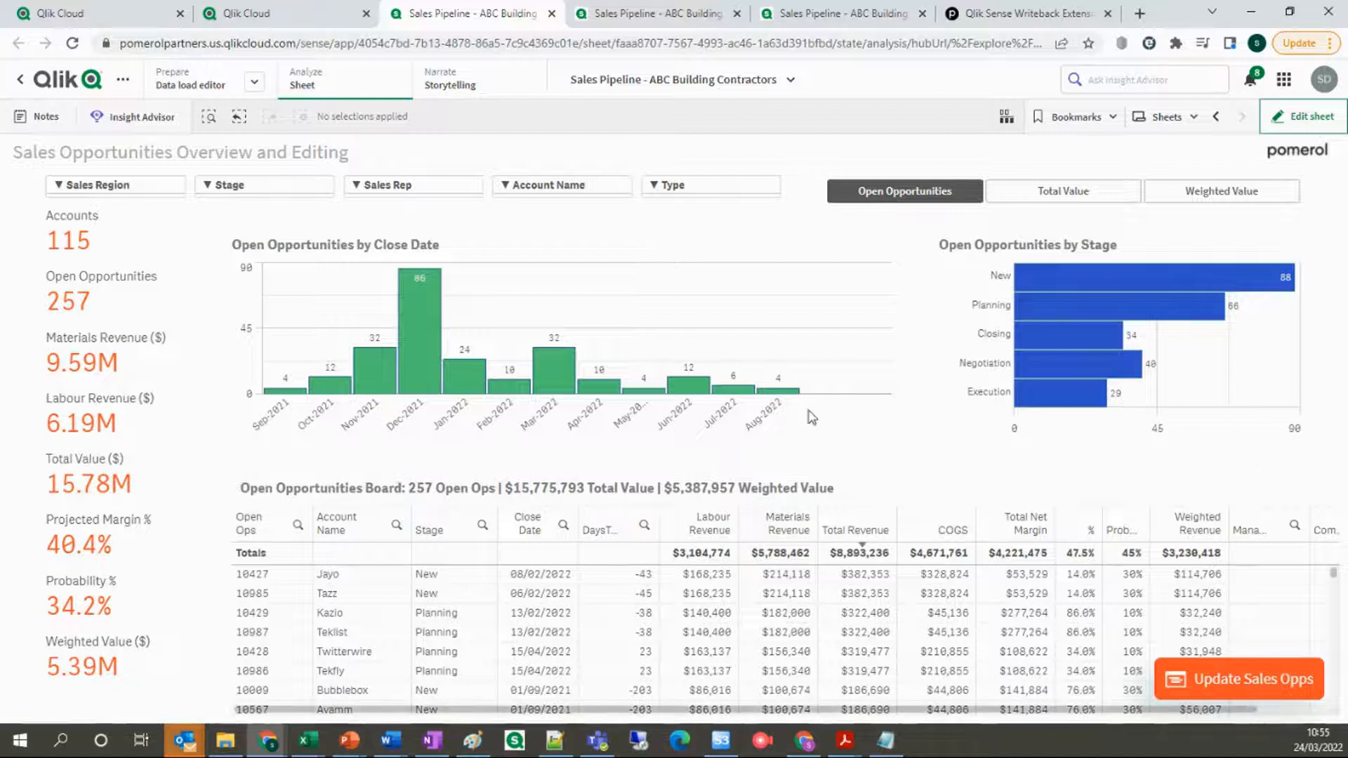
left_click(618, 14)
double_click(361, 576)
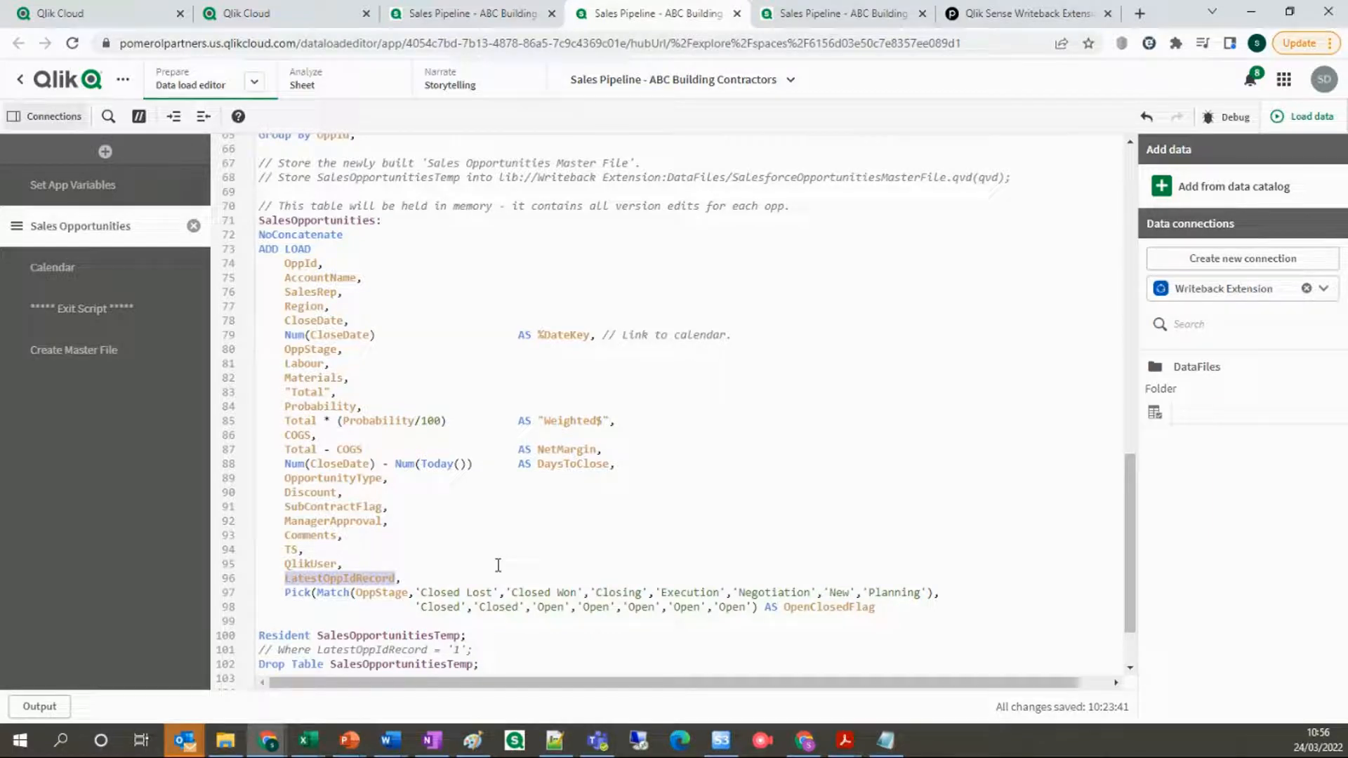
scroll(631, 516, "down", 2)
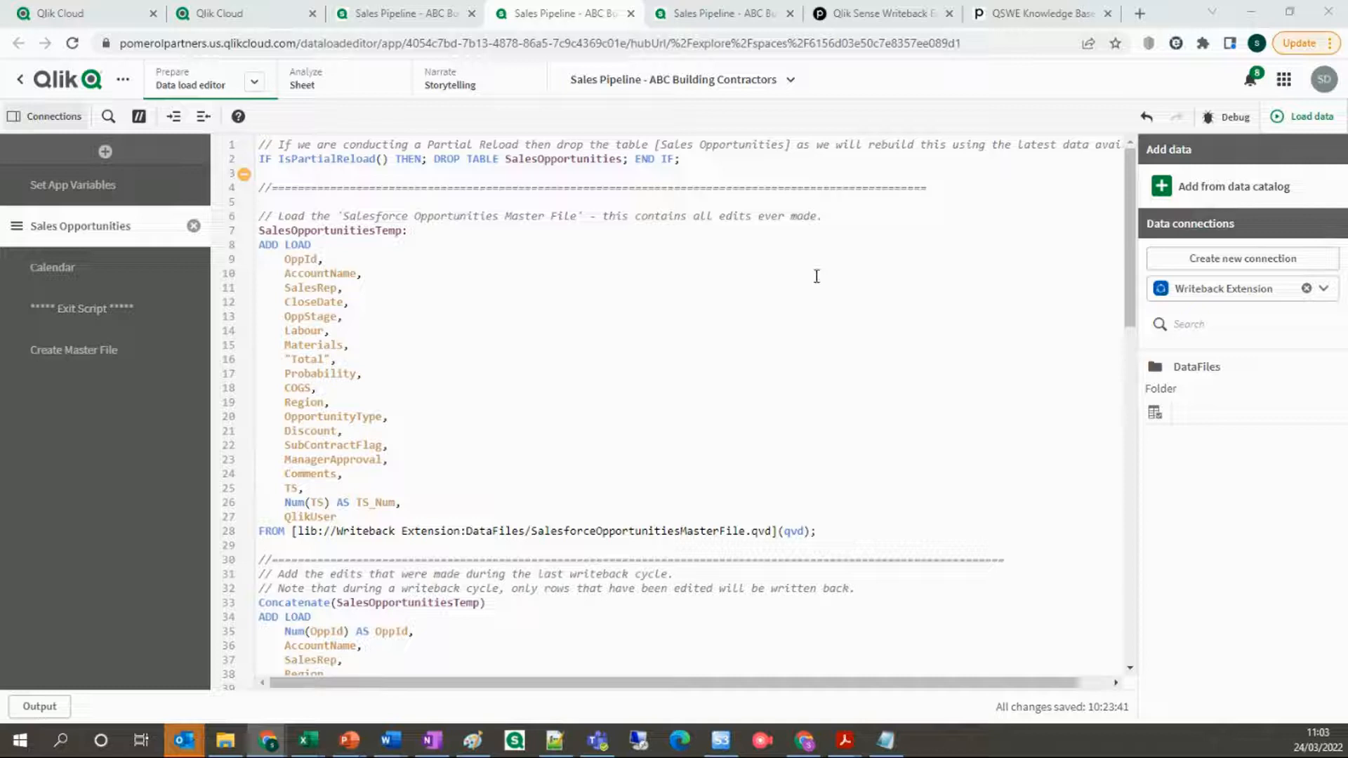
- Highlight the partial reload drop statement at the script's start, and view the SalesOpportunities table in the data model
left_click_drag(272, 149, 707, 161)
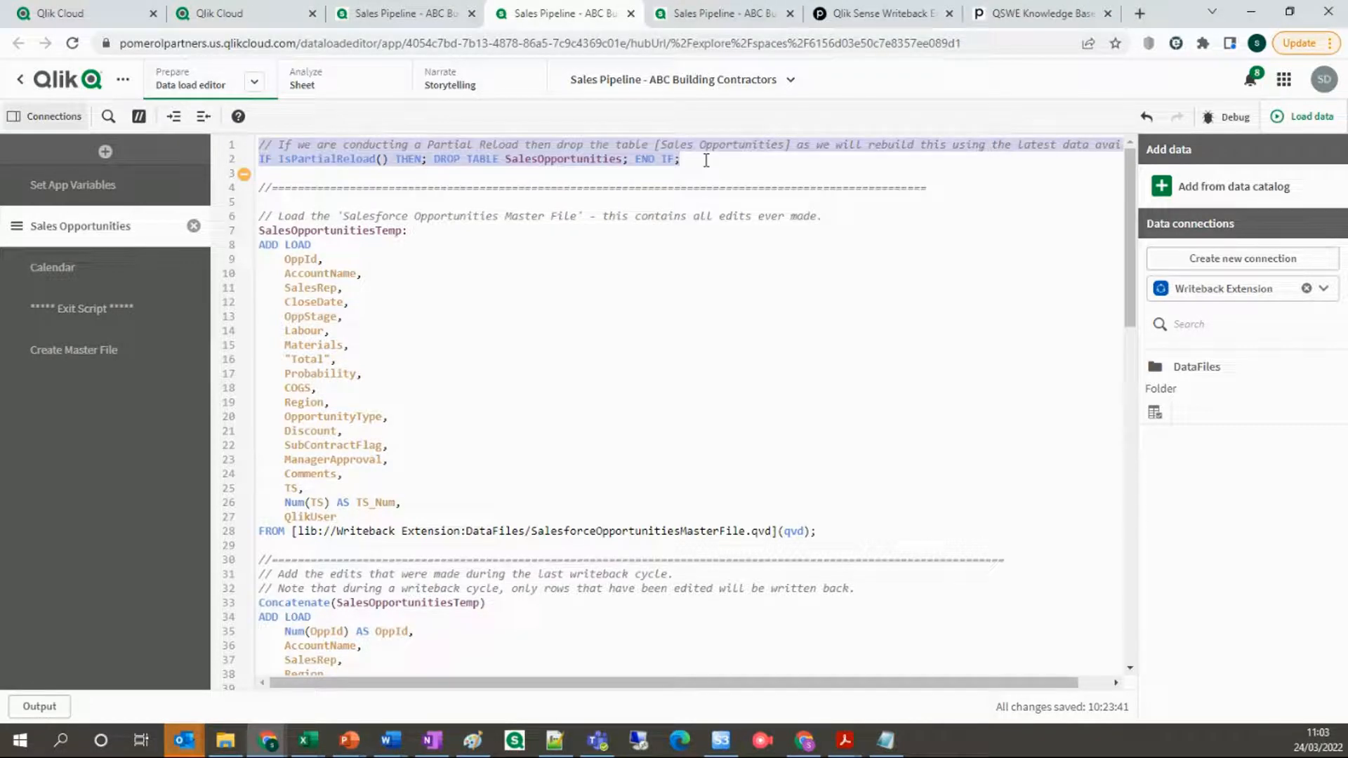
left_click(719, 17)
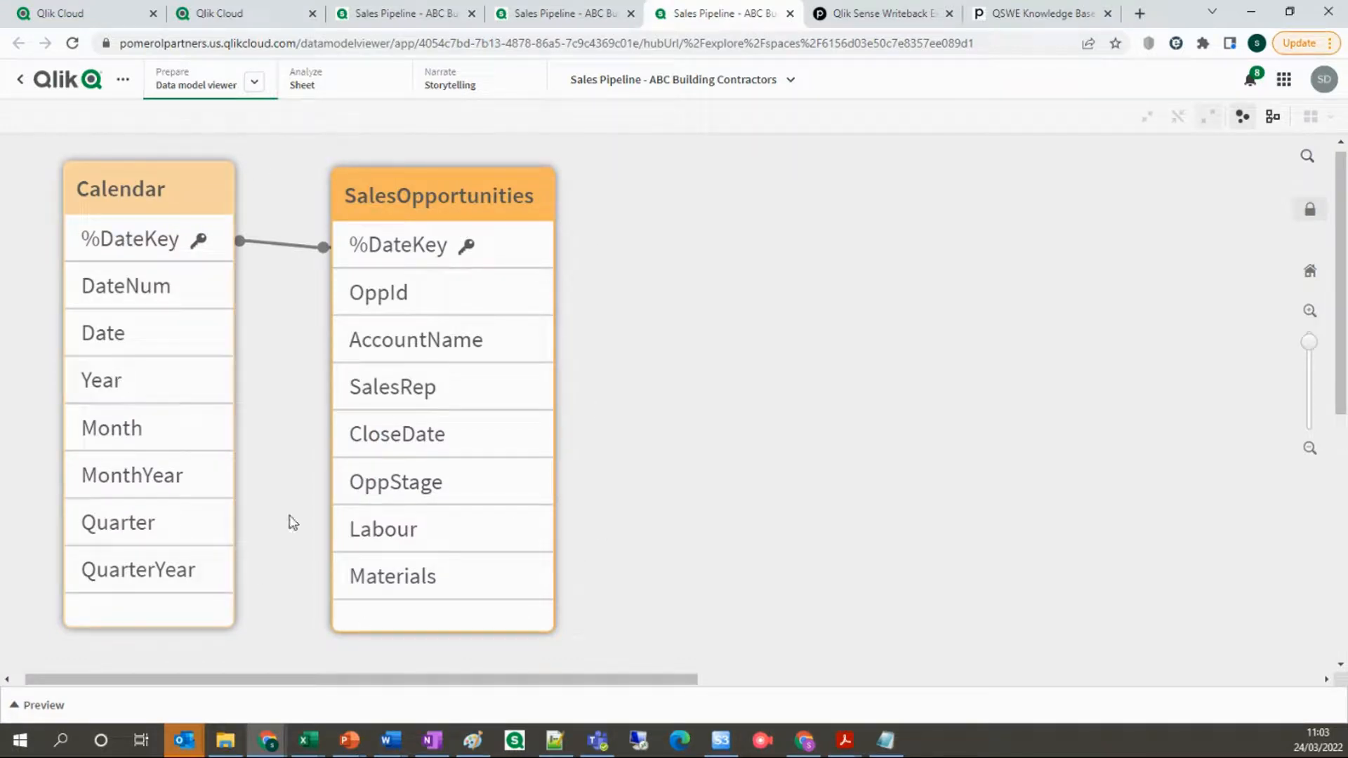
left_click(523, 14)
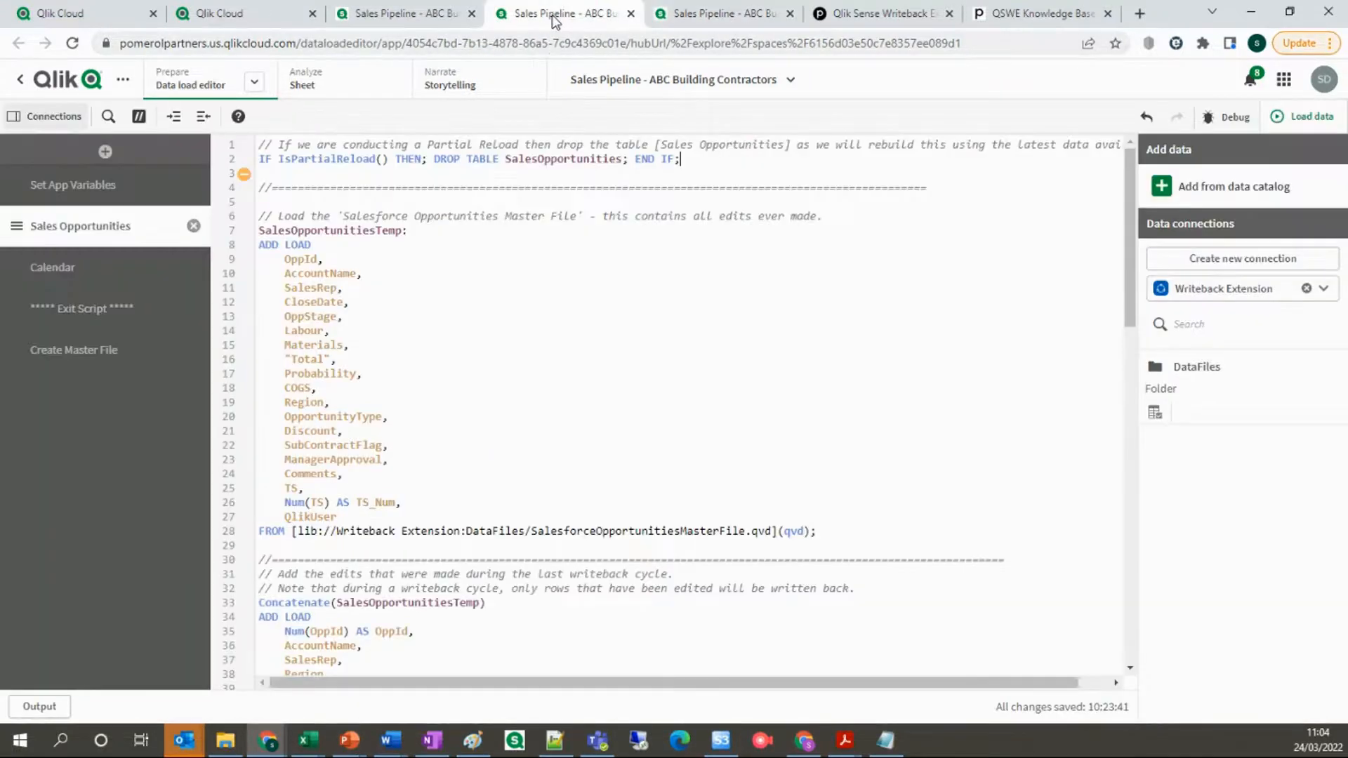
left_click(406, 14)
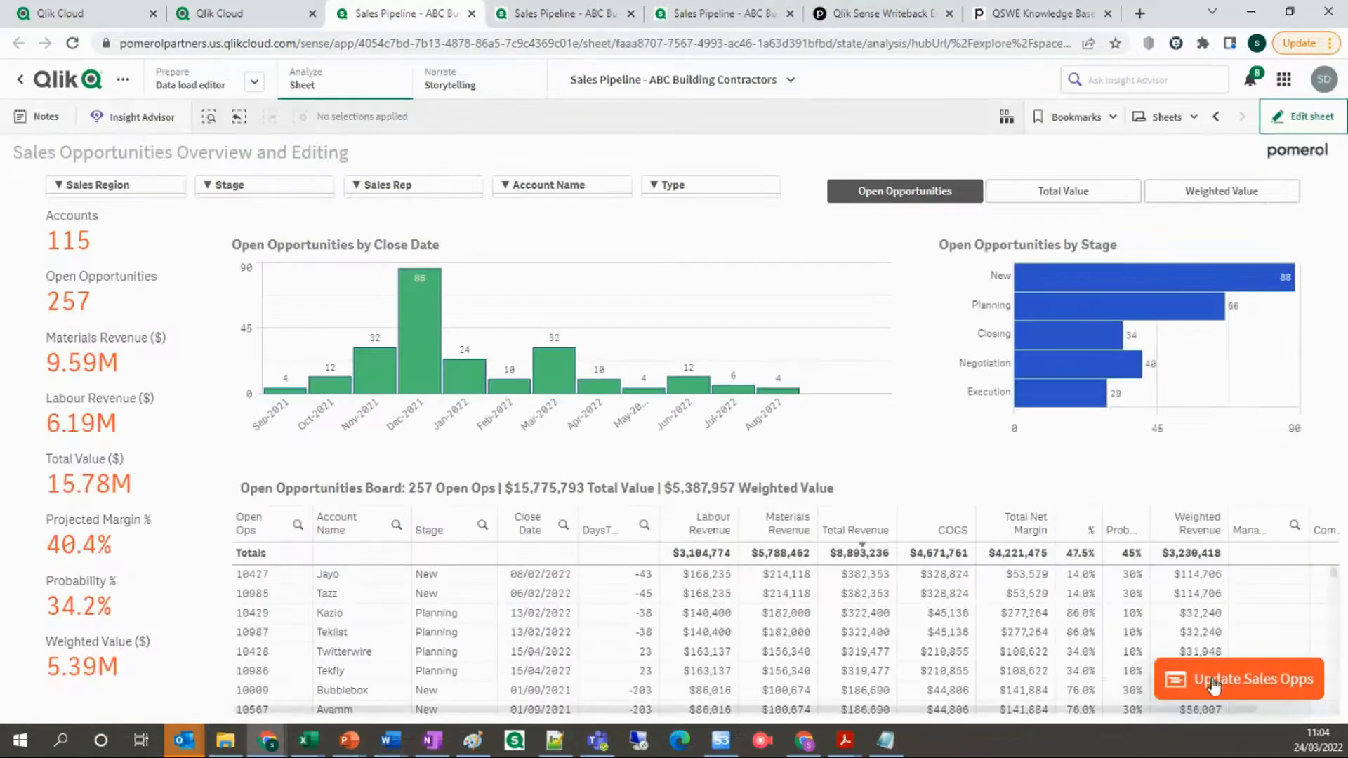
left_click(708, 17)
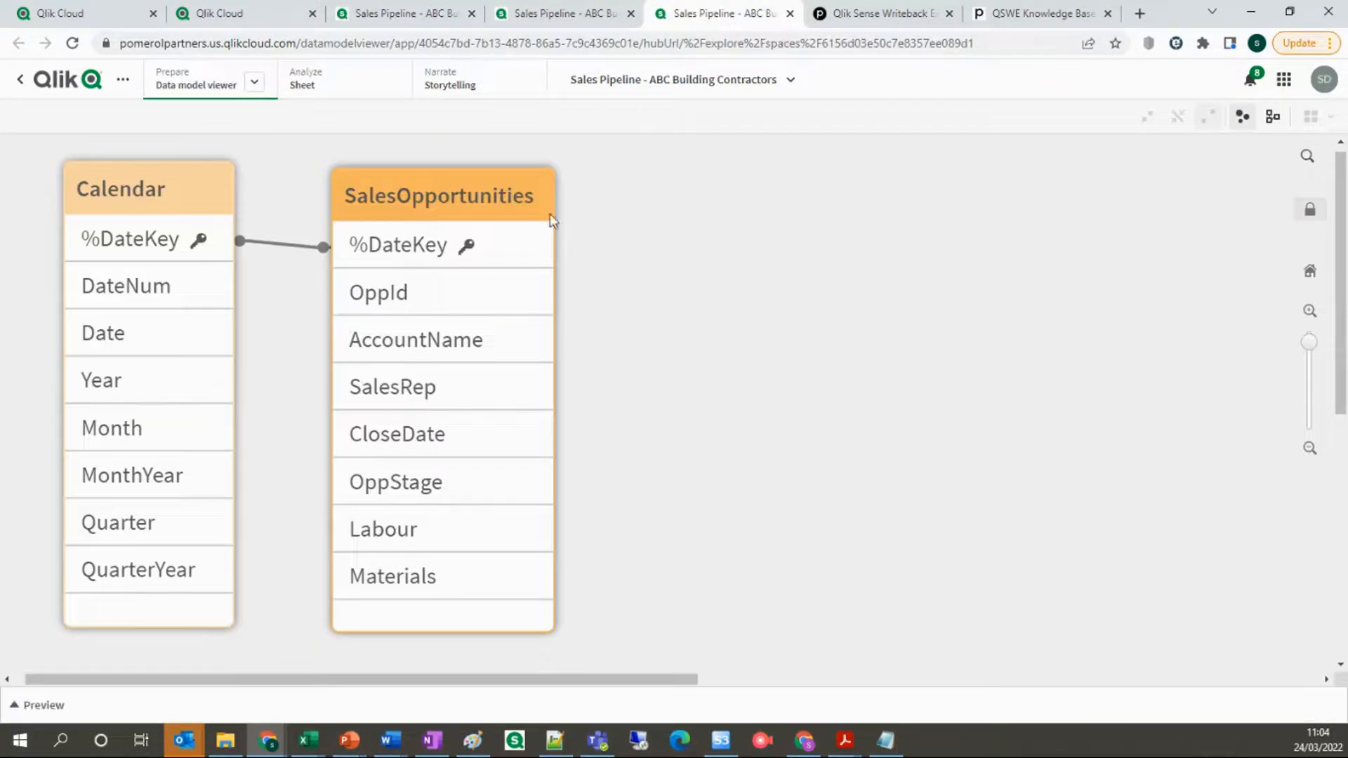
left_click_drag(477, 200, 469, 199)
left_click(469, 199)
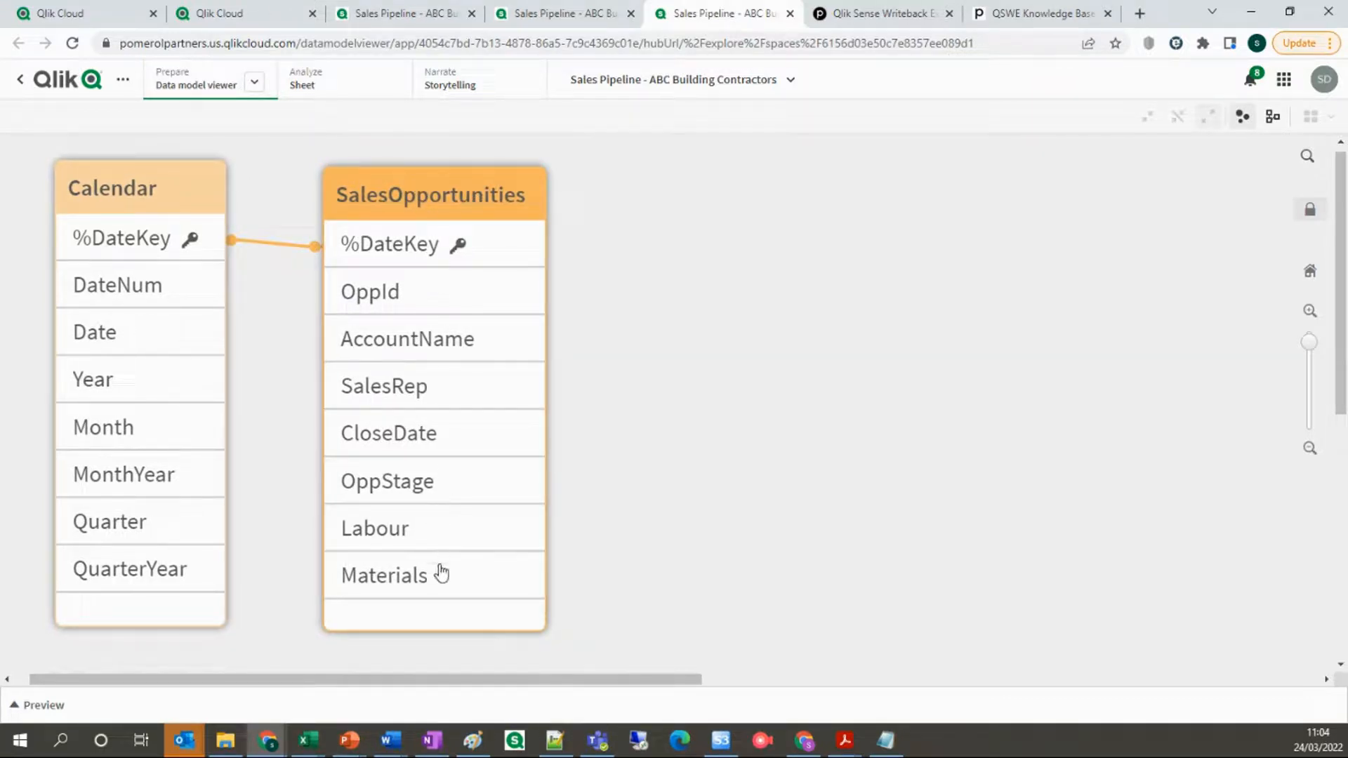
- Return to the load script and highlight IsPartialReload() and the SalesOpportunities table name in the drop statement
left_click(548, 13)
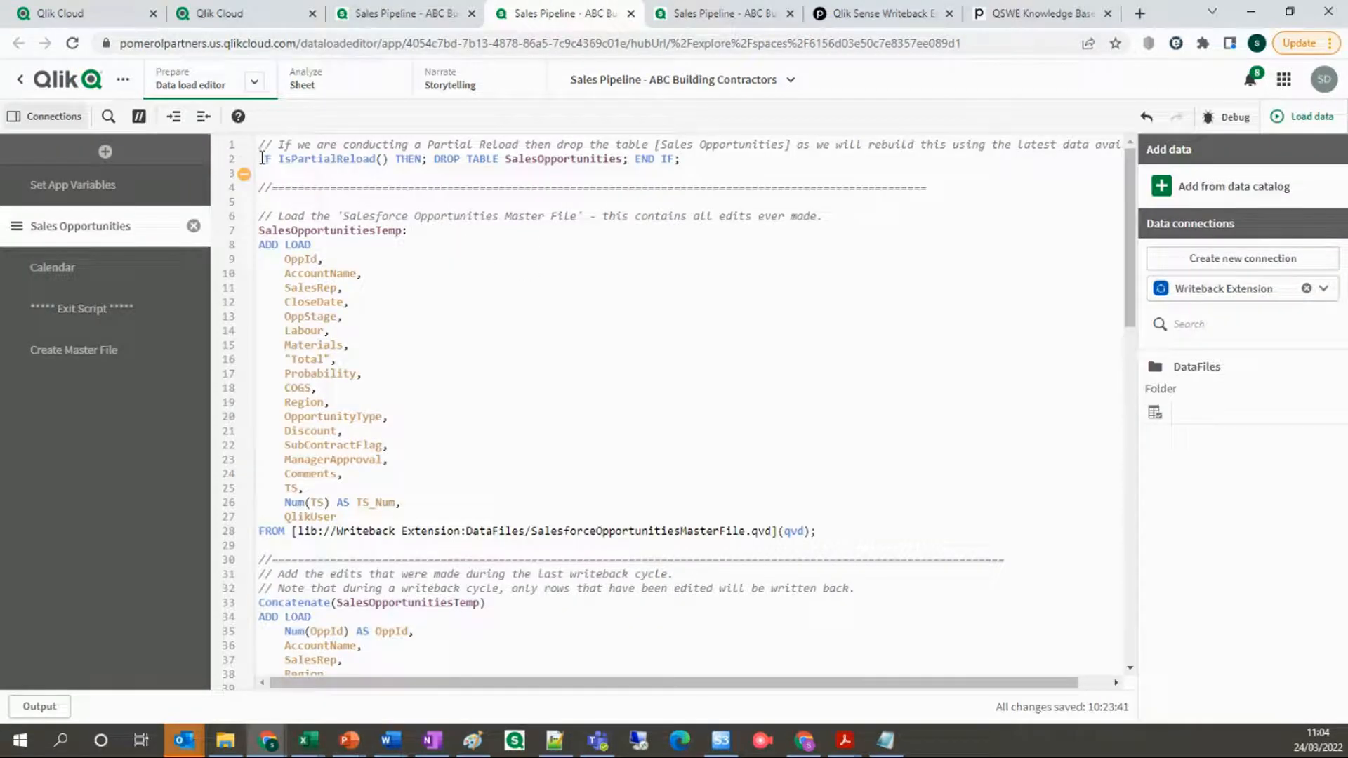
left_click_drag(259, 158, 389, 163)
left_click(292, 160)
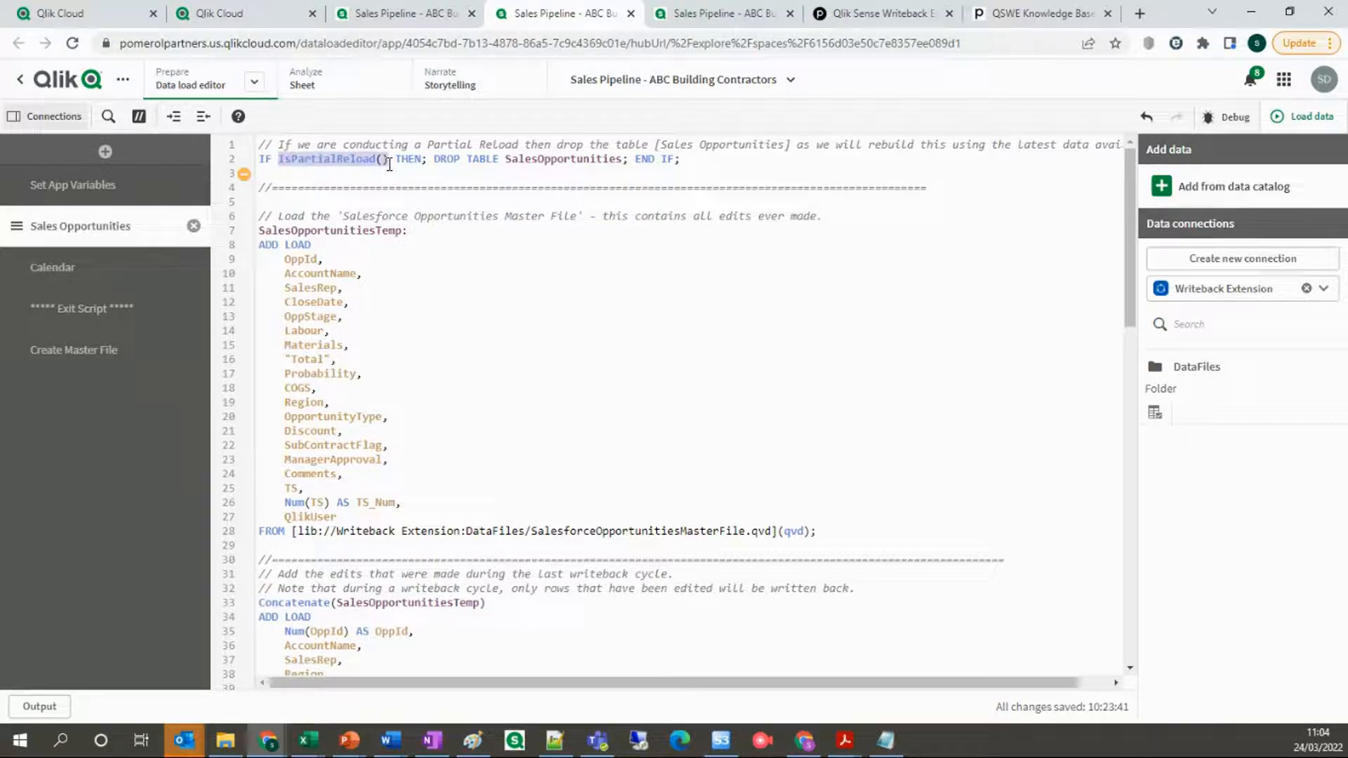
double_click(569, 159)
- Highlight the ADD prefix of the master file load and of the concatenated latest-edit load
scroll(661, 426, "down", 10)
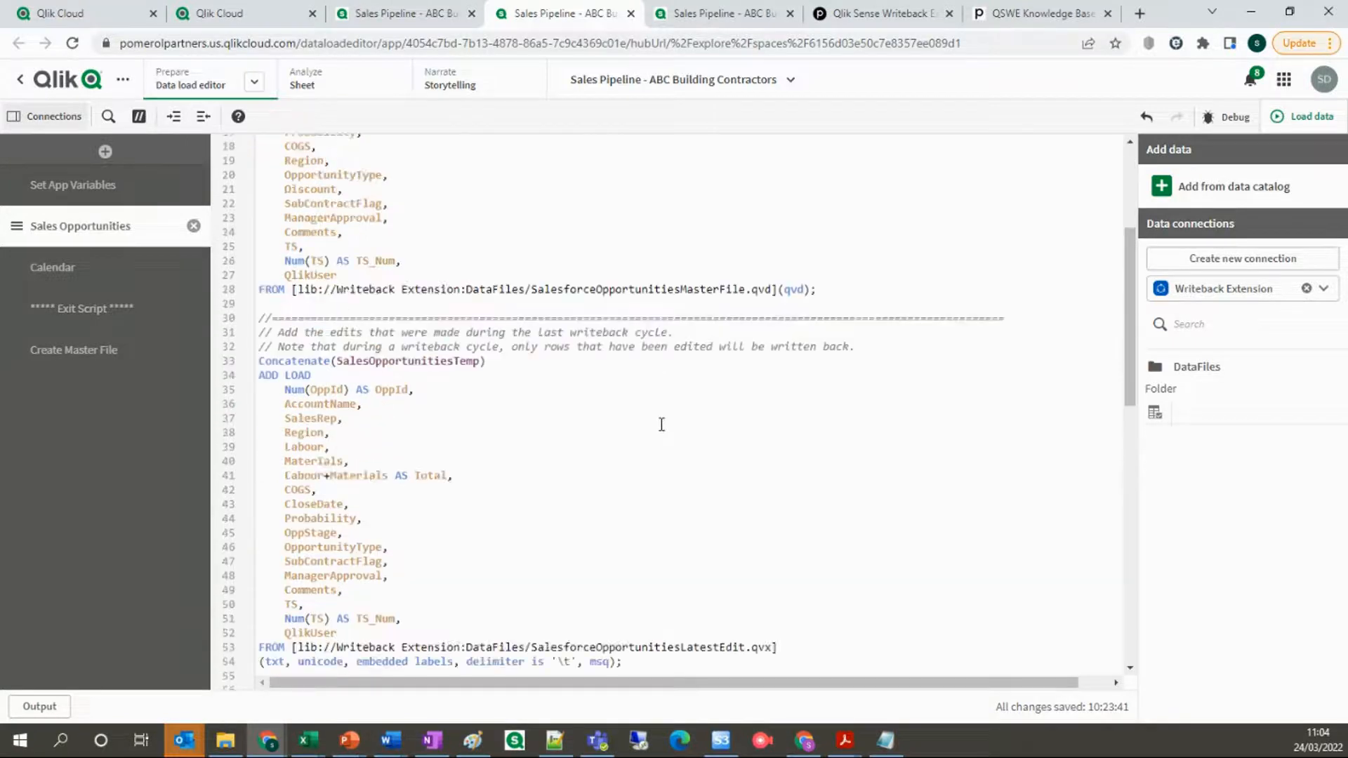
left_click_drag(259, 472, 388, 625)
scroll(483, 535, "up", 10)
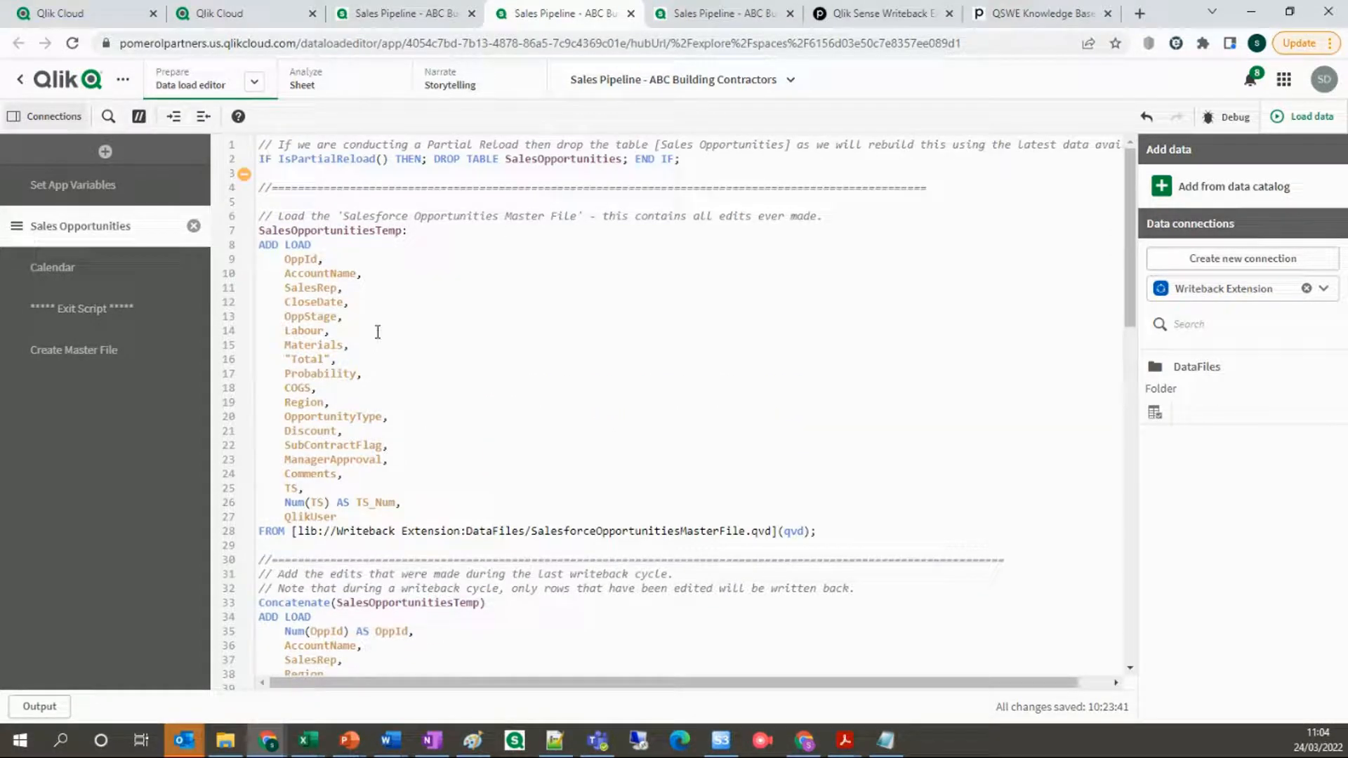
left_click_drag(258, 245, 287, 245)
scroll(282, 440, "down", 3)
left_click_drag(259, 448, 285, 448)
scroll(295, 428, "up", 3)
- Highlight the whole master file load block, followed by the Concatenate block that loads SalesforceOpportunitiesLatestEdit.qvx
left_click_drag(259, 216, 396, 530)
scroll(397, 537, "down", 1)
left_click(396, 537)
scroll(397, 537, "down", 3)
left_click_drag(259, 349, 403, 642)
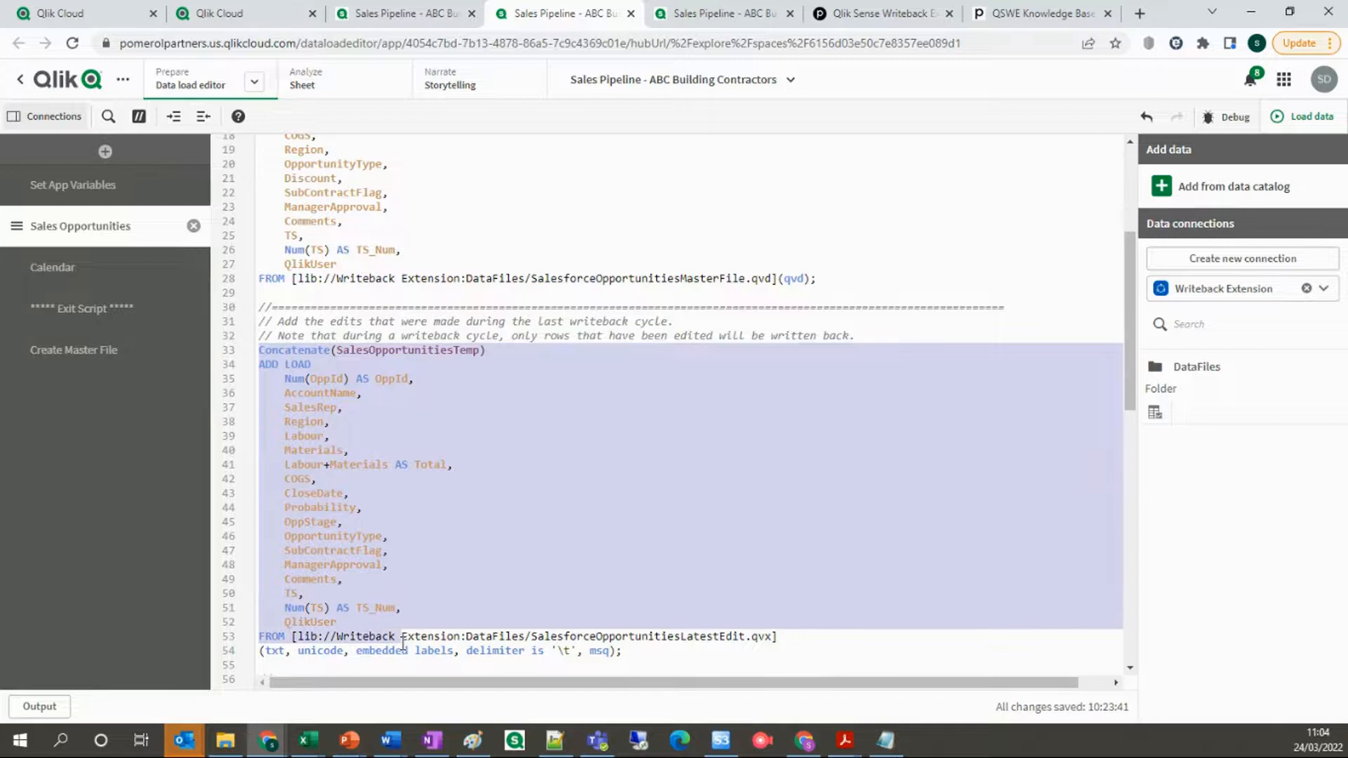
- Highlight the ADD prefix of the Left Join load that creates the latest version flag
scroll(402, 641, "down", 5)
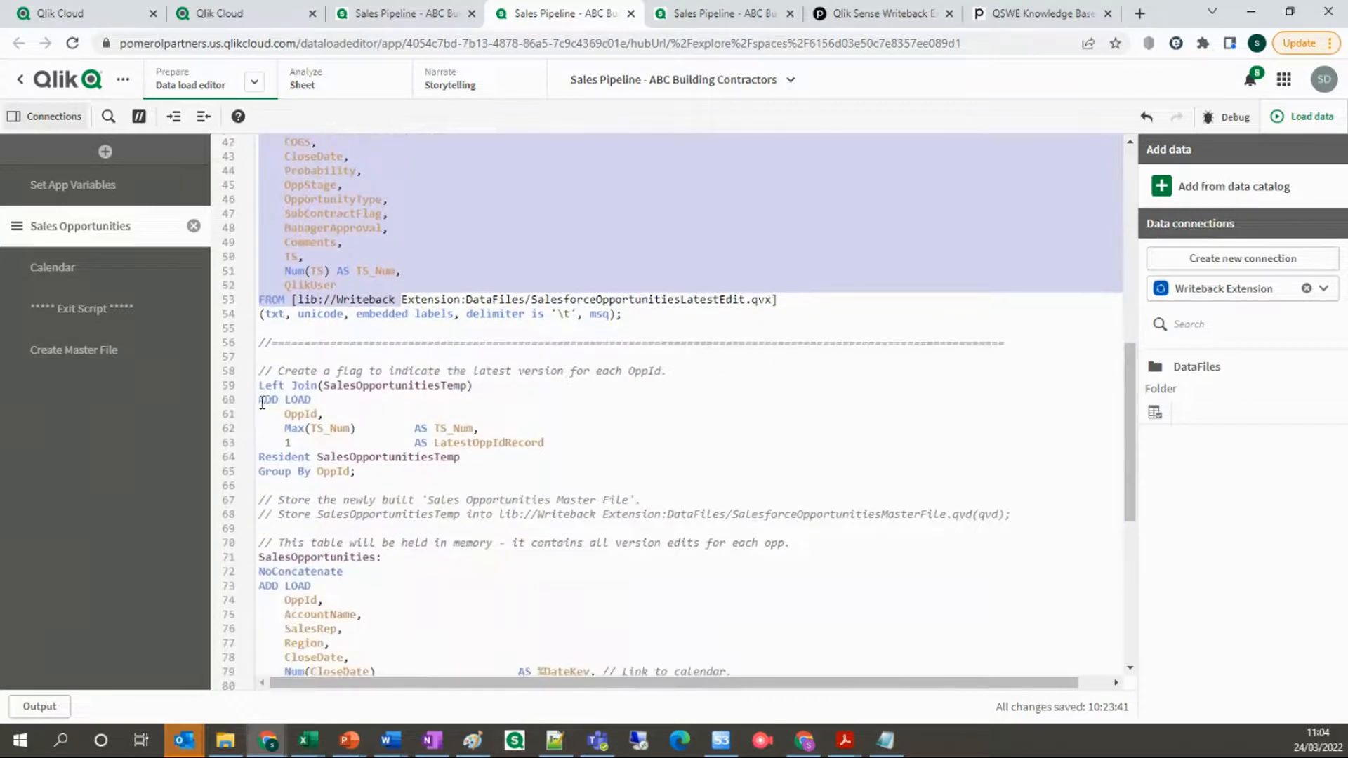
double_click(262, 402)
scroll(312, 445, "down", 3)
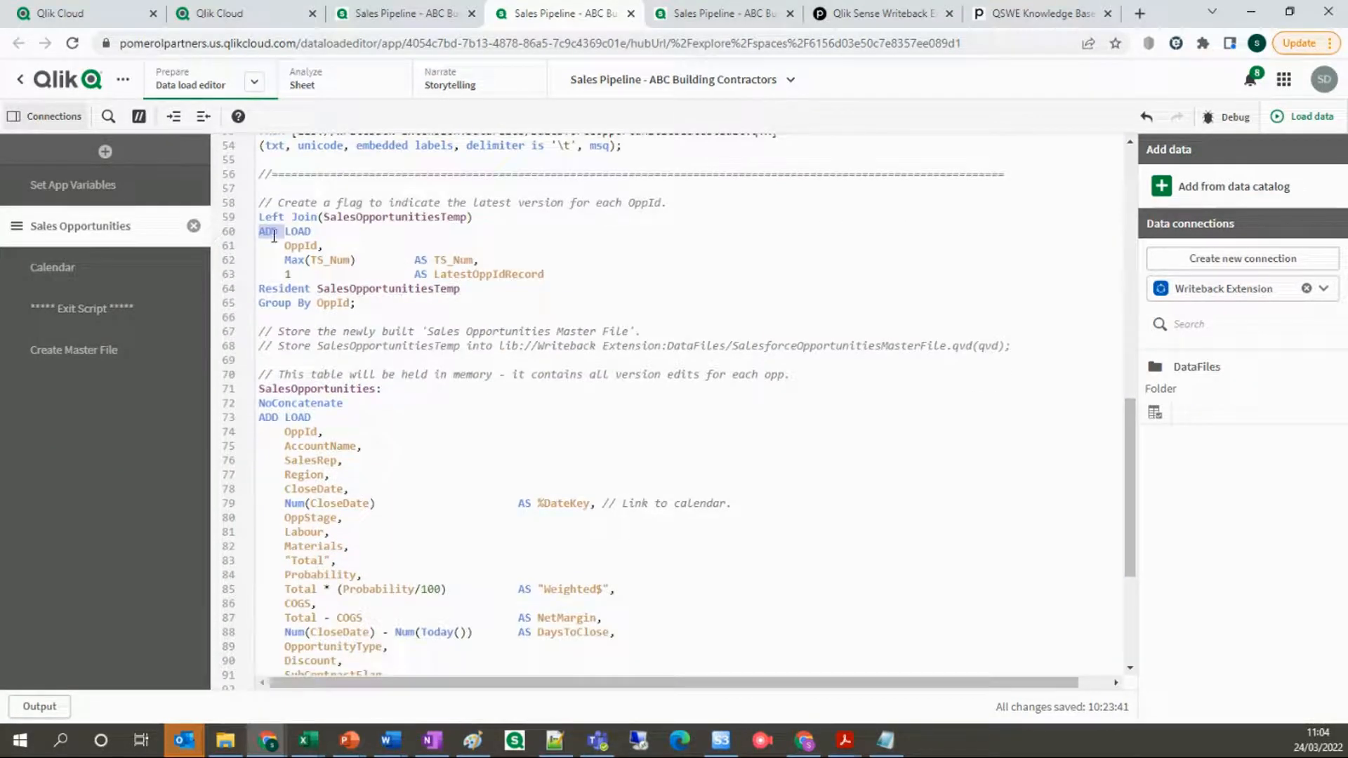
- Highlight the ADD prefix of the final SalesOpportunities load, then return to the start of the script
double_click(261, 418)
scroll(408, 484, "down", 4)
left_click(478, 581)
scroll(533, 491, "up", 15)
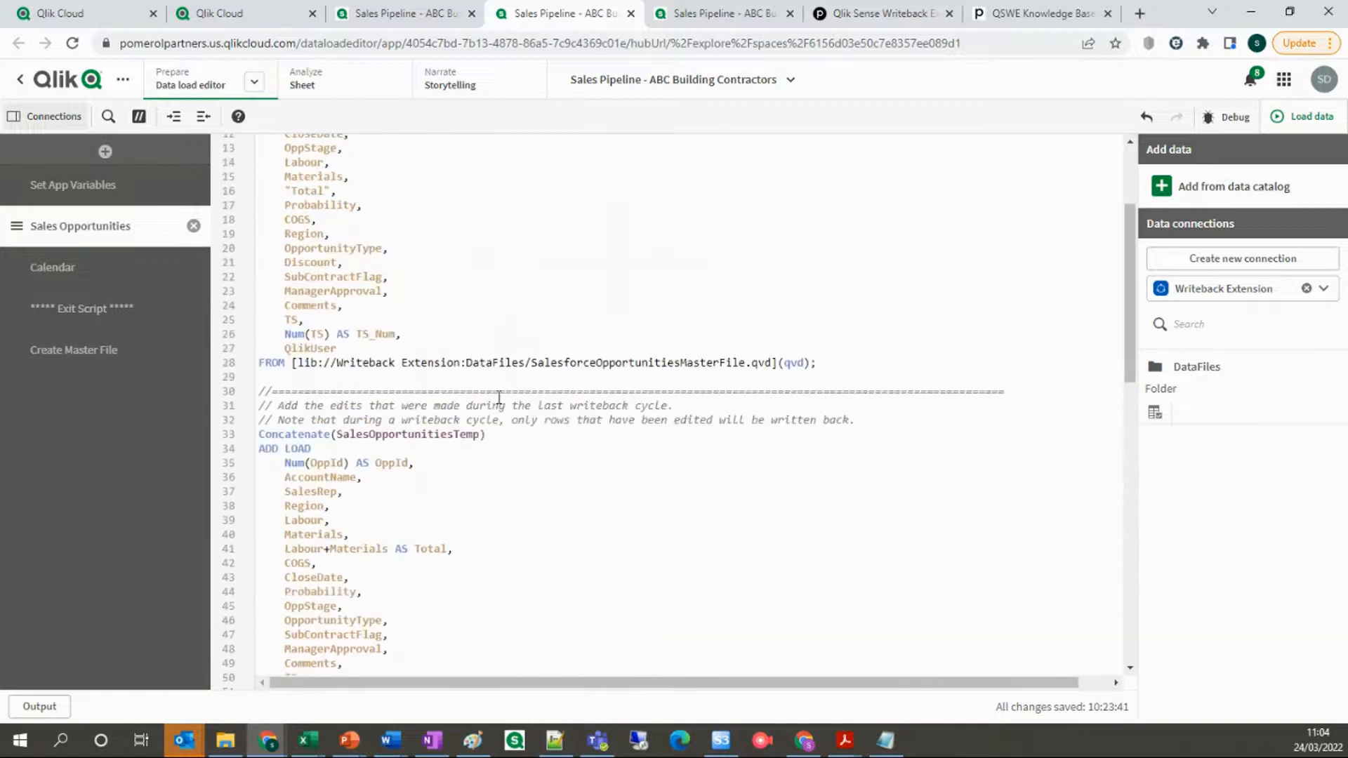
scroll(500, 398, "up", 3)
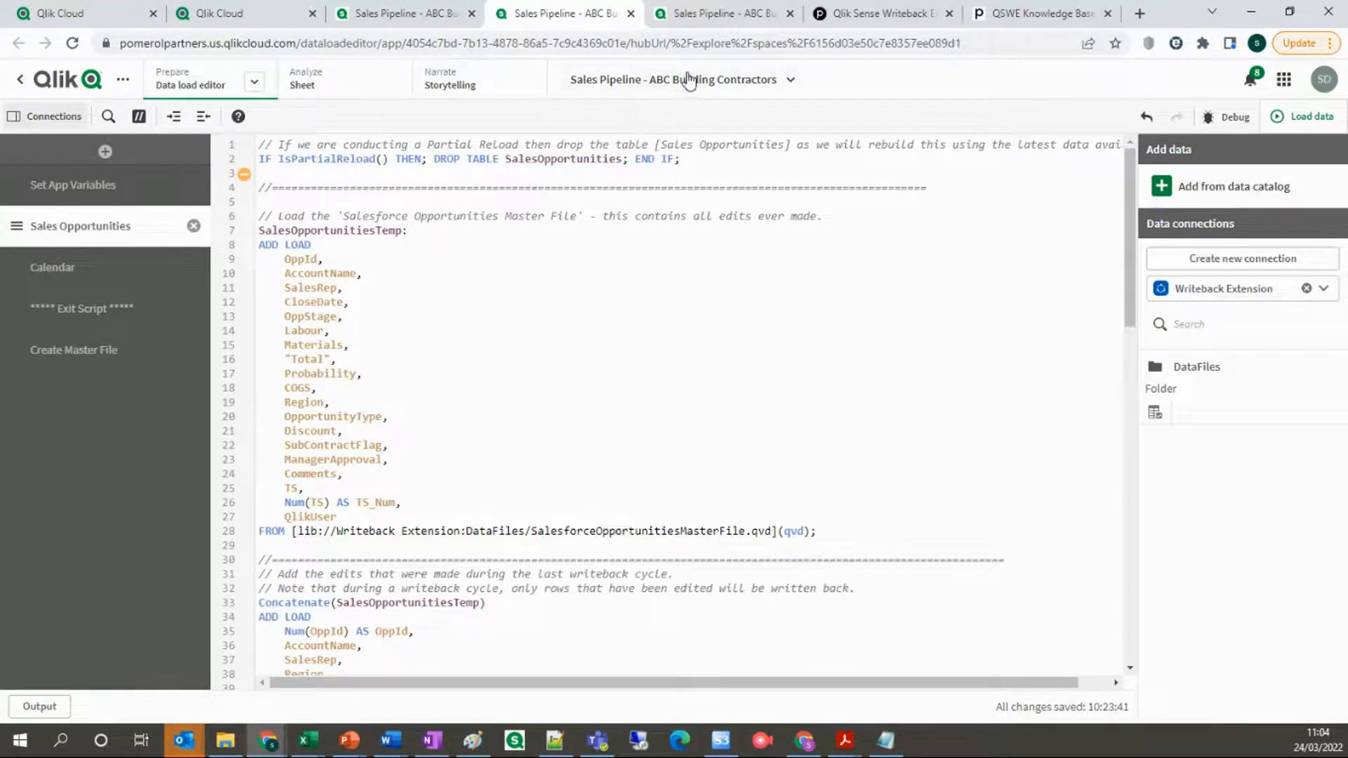
- Examine the SalesOpportunities row count in the data model viewer's preview and go back to the load script
left_click(720, 14)
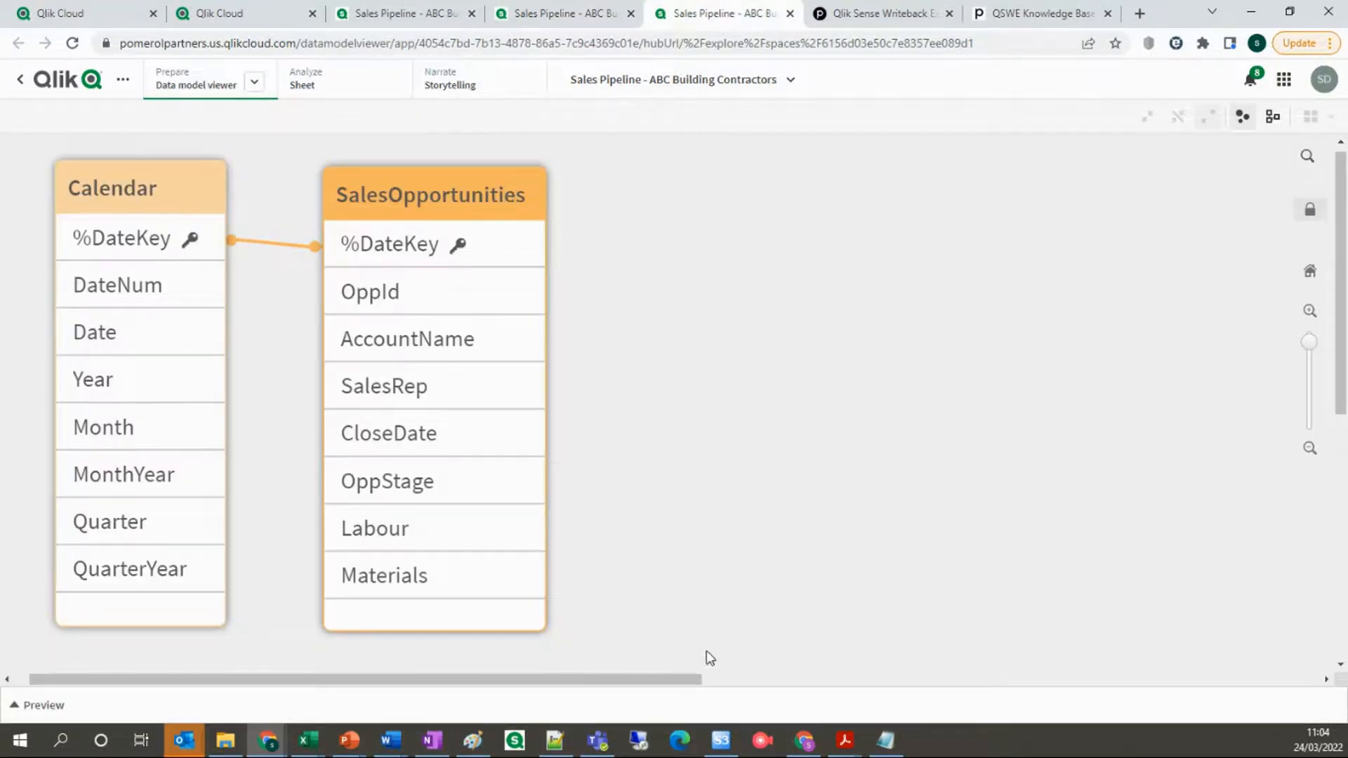
left_click(686, 704)
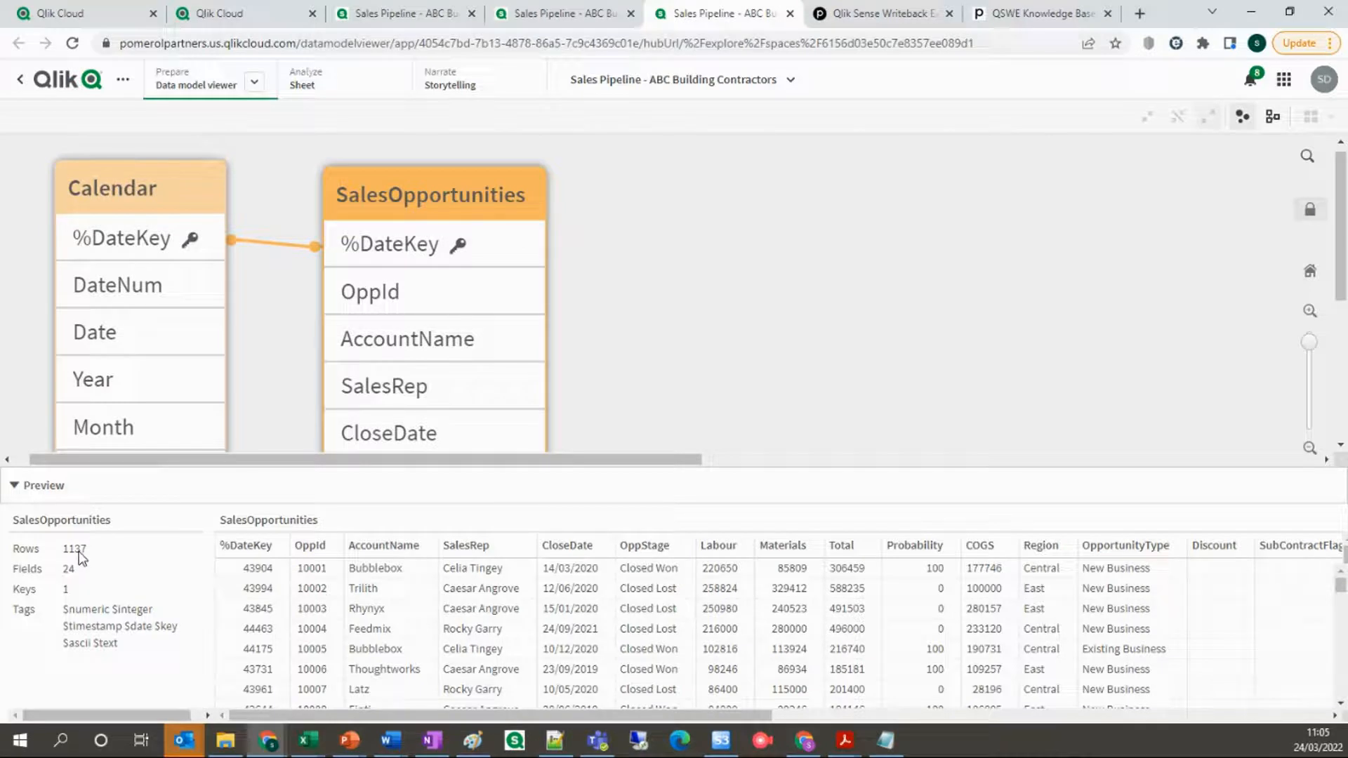
left_click(552, 23)
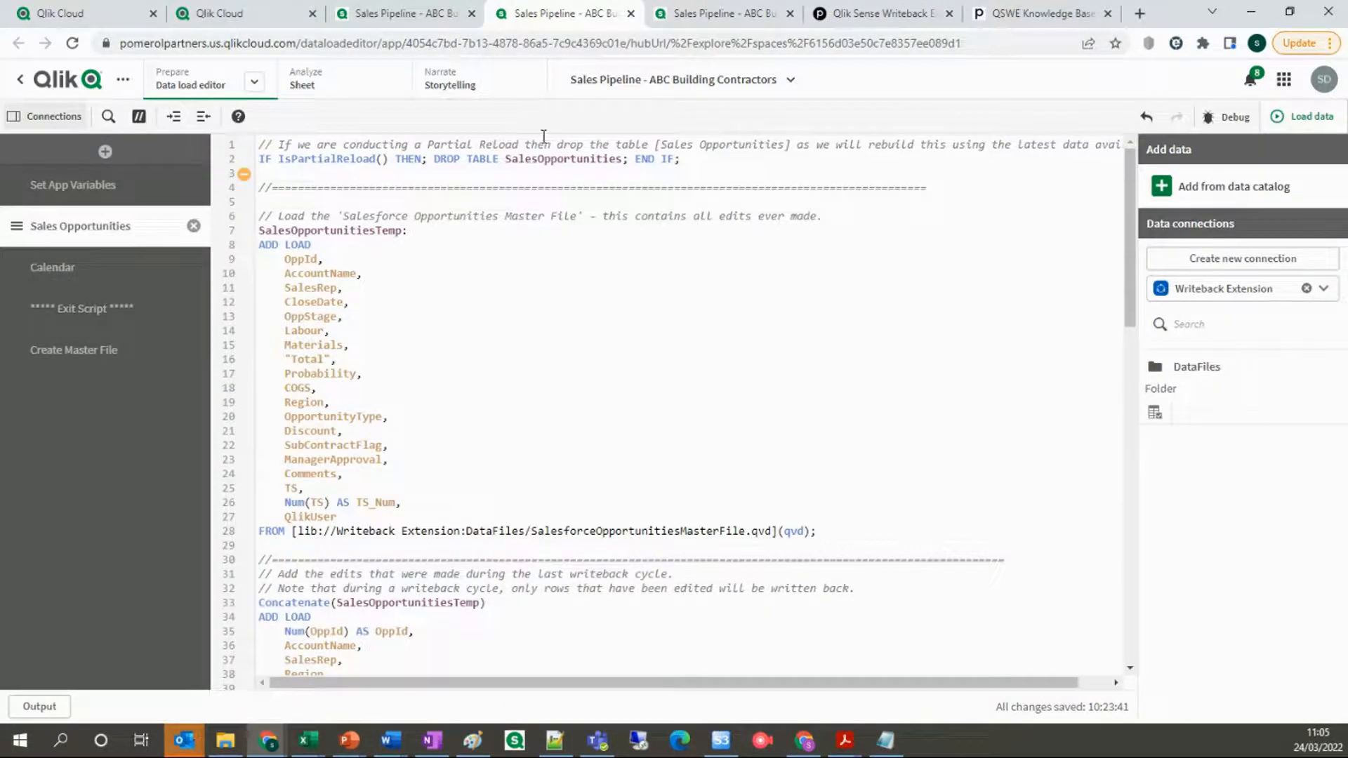
- Highlight the dropped SalesOpportunities table name, the master file load's ADD prefix and IsPartialReload() in the script
double_click(549, 160)
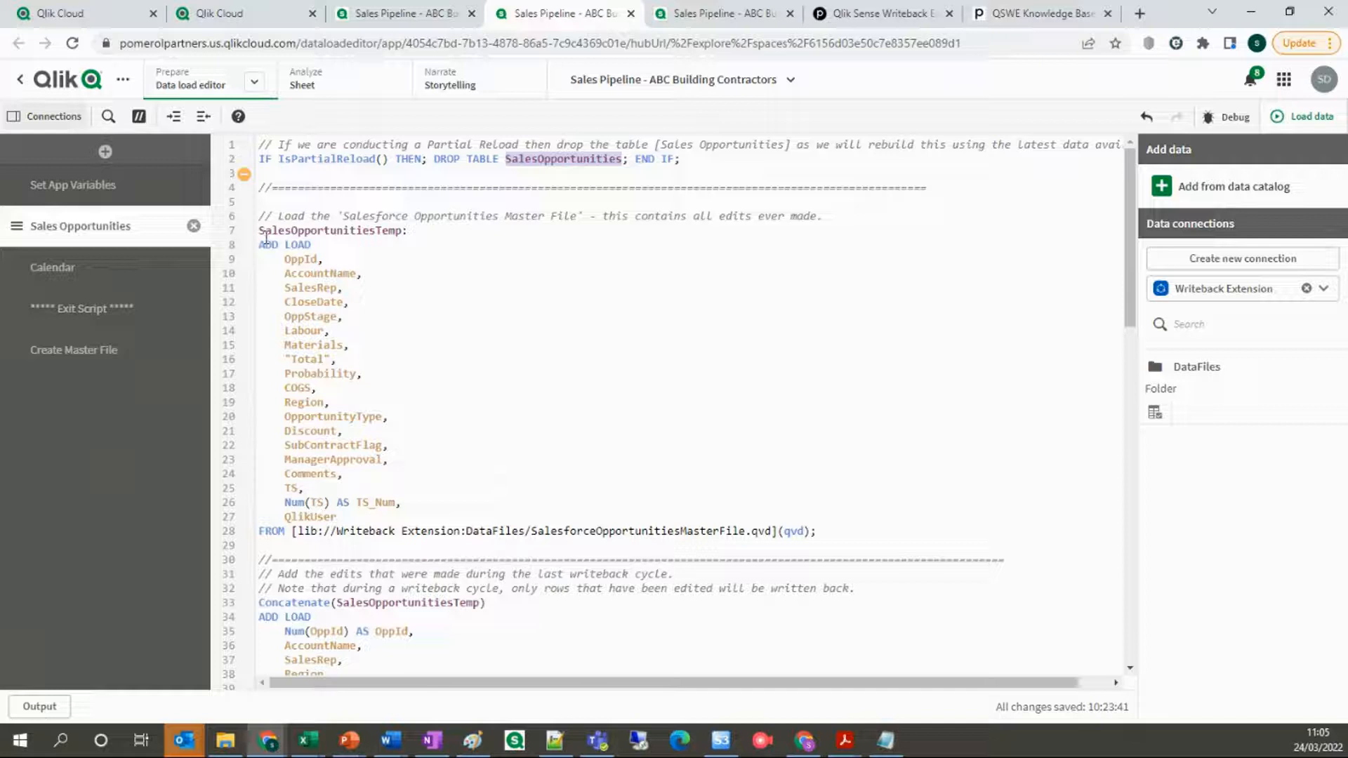
left_click(552, 472)
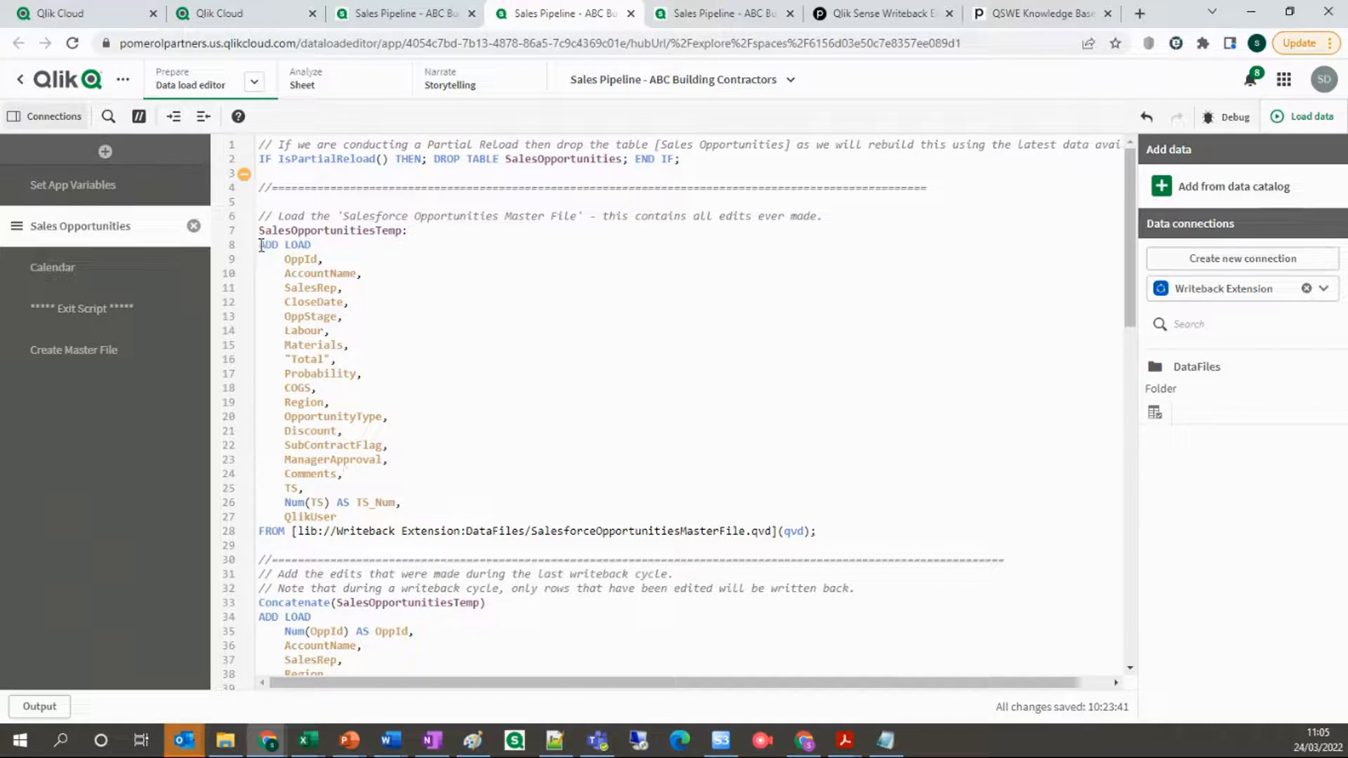
left_click_drag(260, 246, 280, 246)
left_click_drag(279, 158, 385, 162)
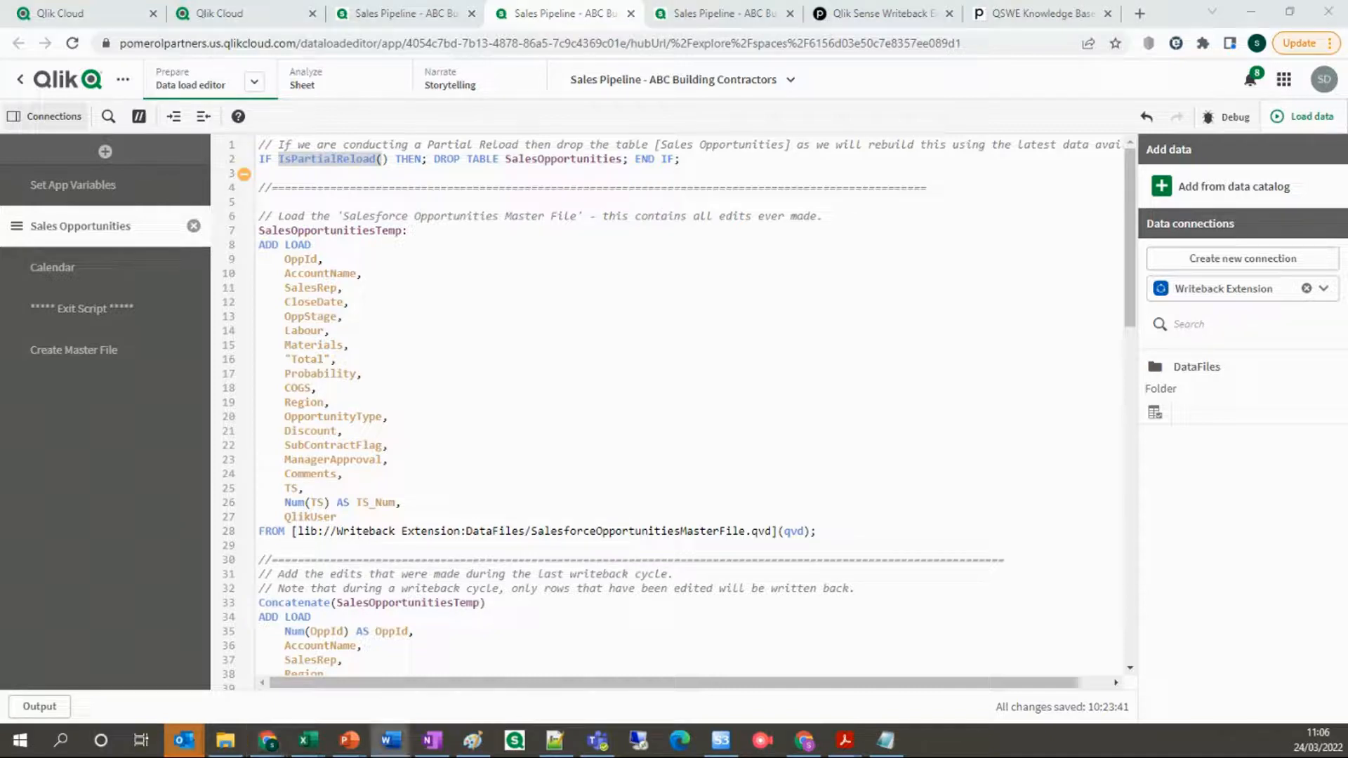
left_click(635, 419)
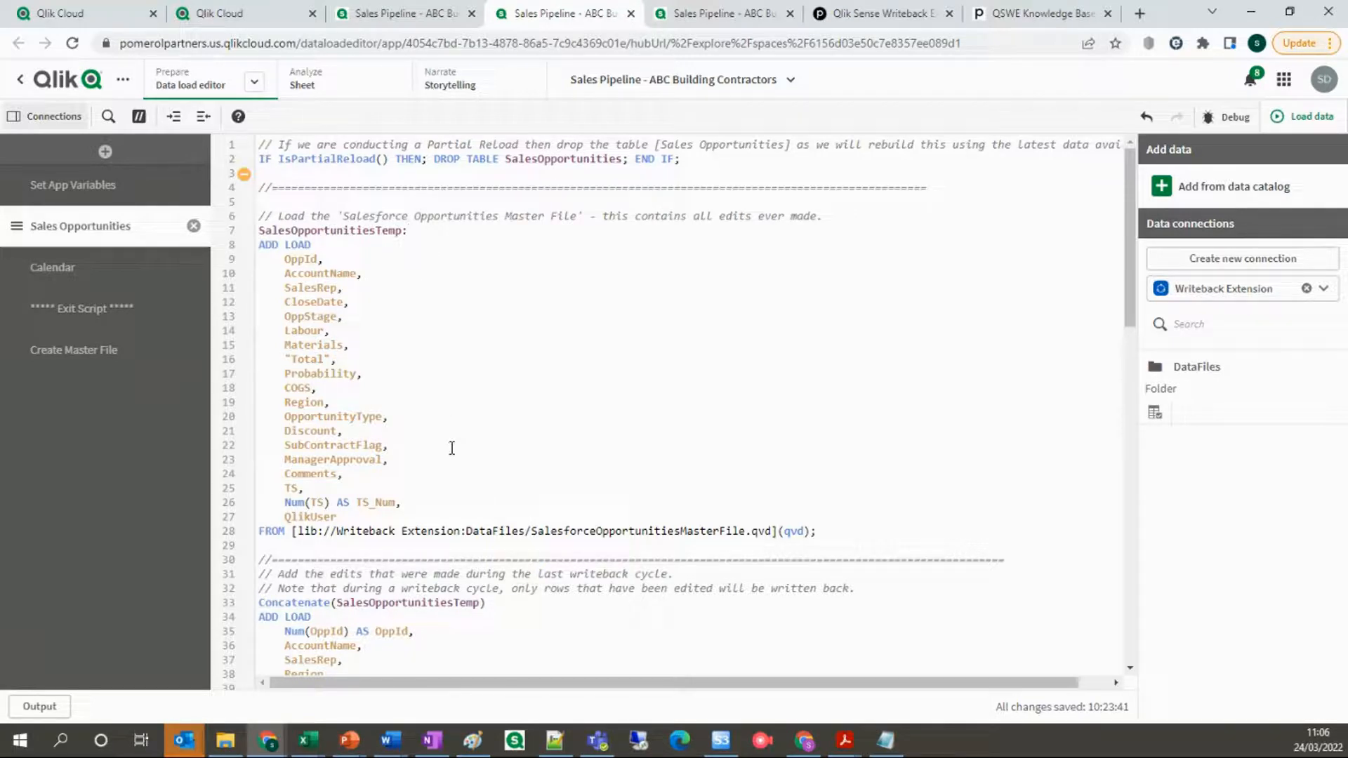
left_click(466, 478)
- Highlight the commented partial reload drop statement, followed by the whole SalesOpportunitiesTemp master file load
left_click_drag(259, 144, 689, 155)
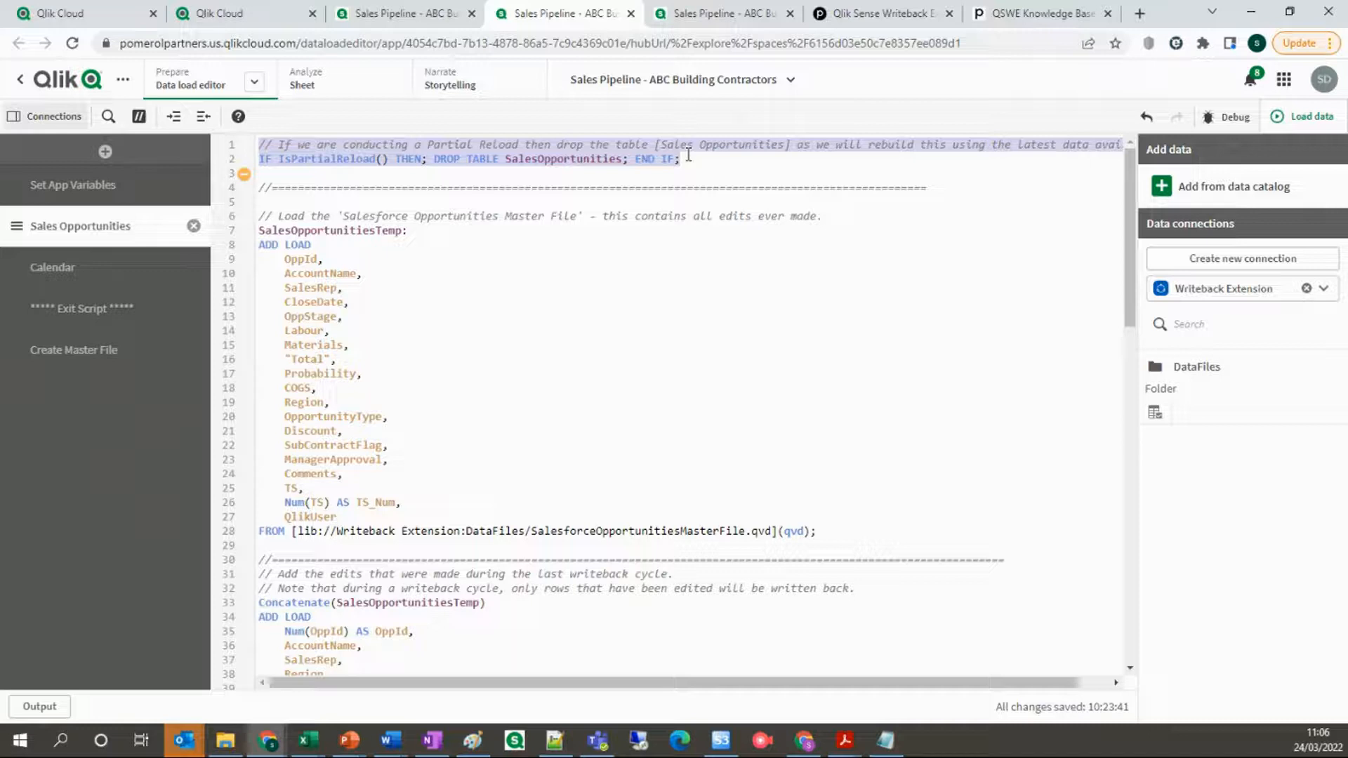
left_click(689, 159)
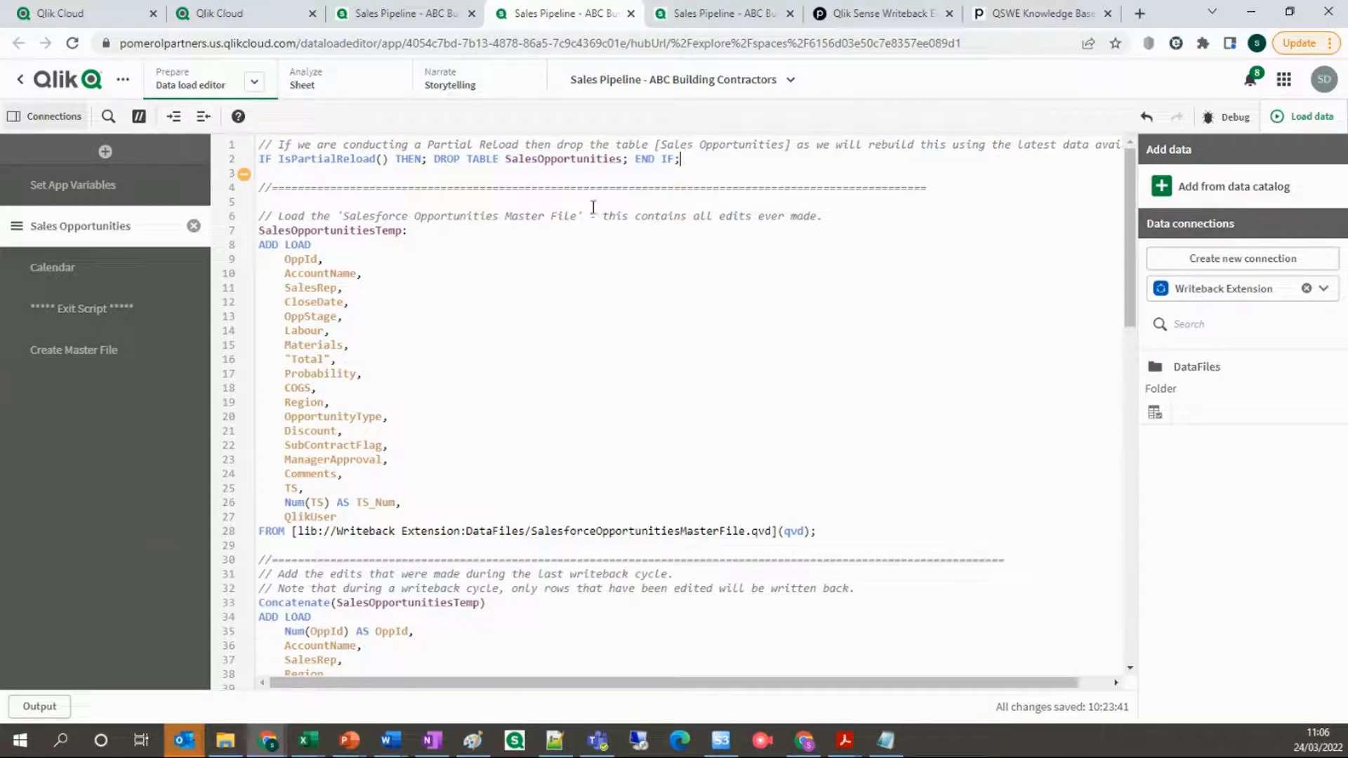
left_click_drag(258, 231, 832, 533)
scroll(466, 403, "down", 6)
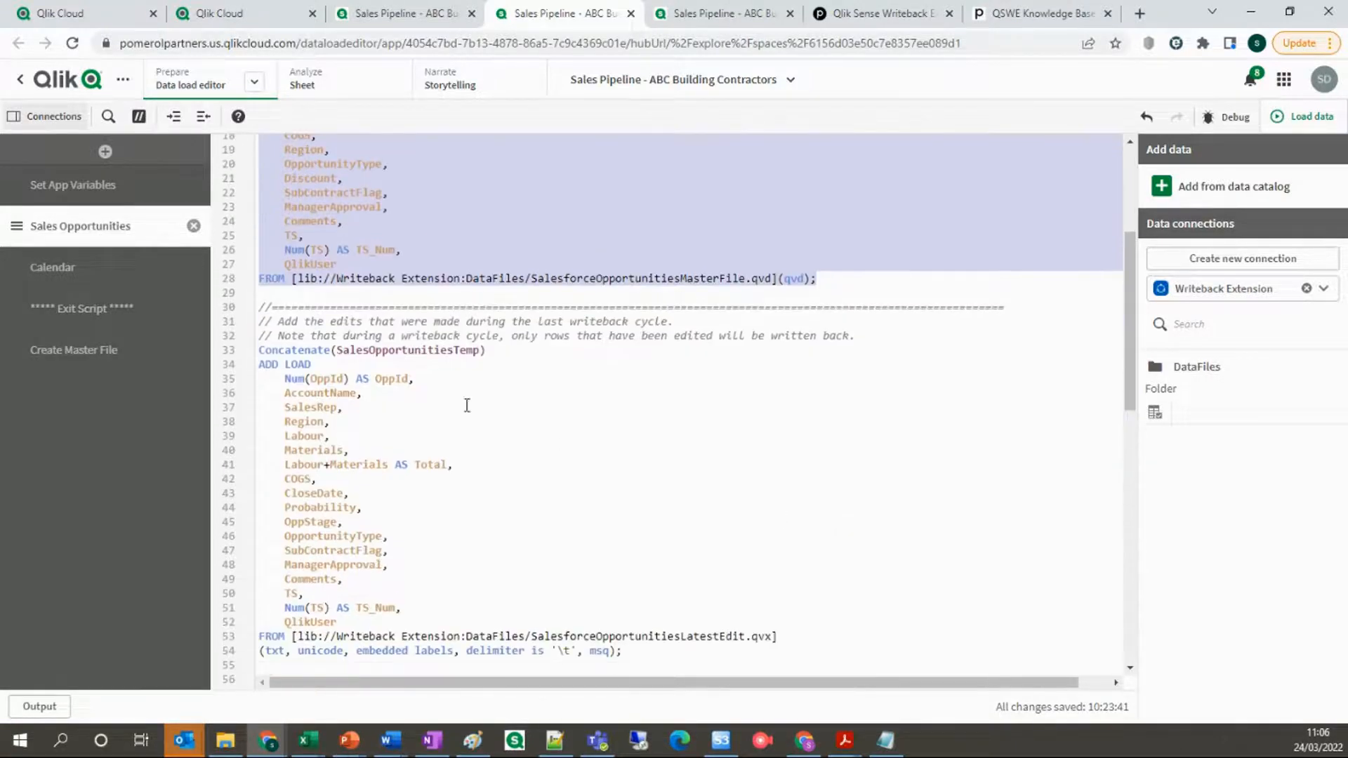
- Highlight the Concatenate load of the latest edits, followed by the Left Join block that creates LatestOppIdRecord
left_click_drag(260, 348, 800, 655)
scroll(800, 655, "down", 12)
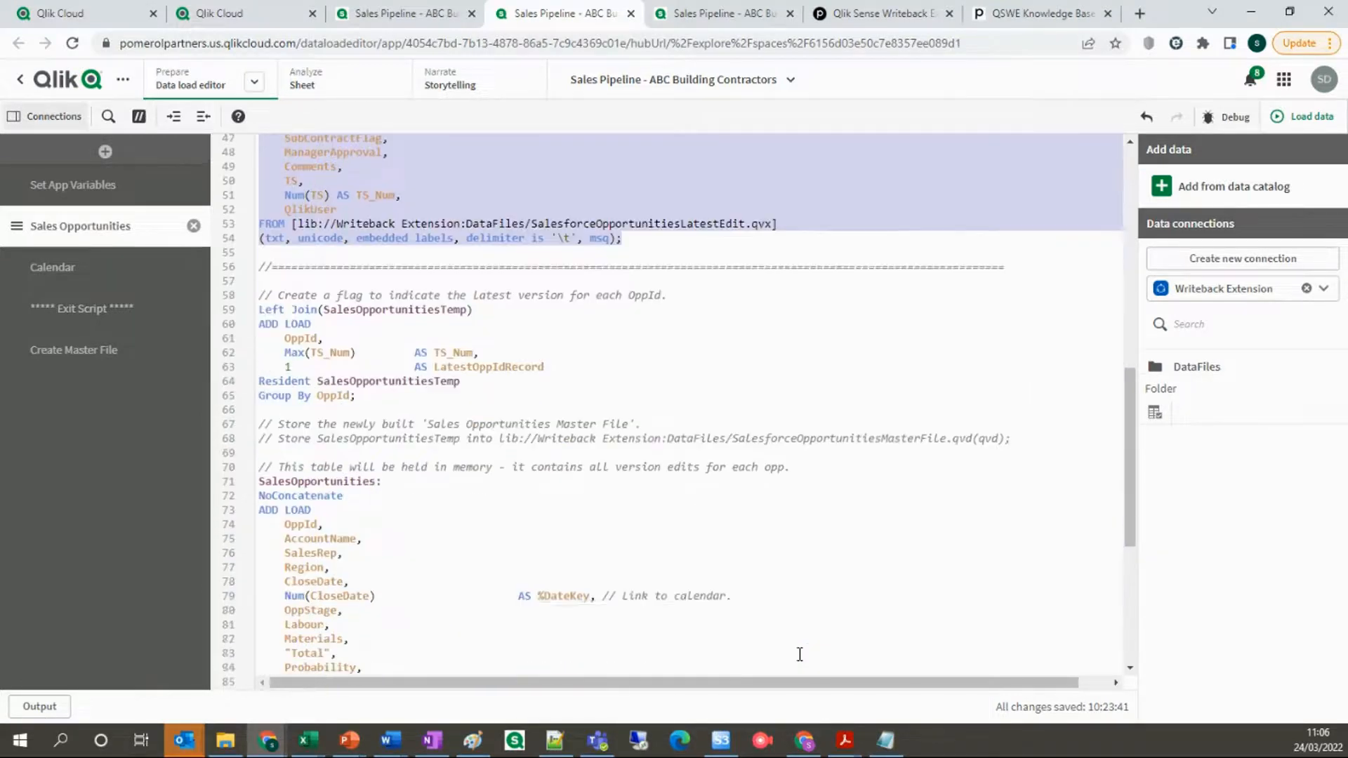
left_click_drag(259, 215, 386, 297)
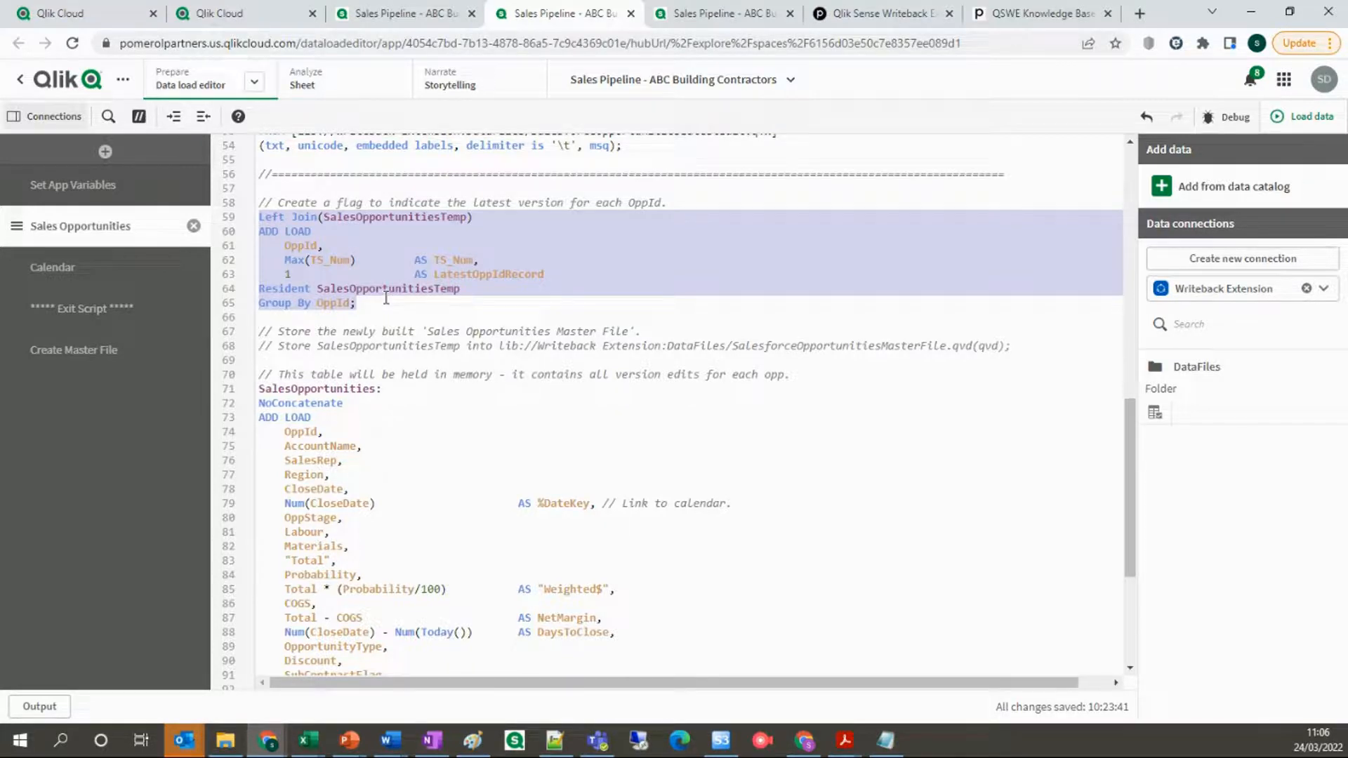
left_click(385, 297)
- Highlight the in-memory SalesOpportunities load block through the Drop Table SalesOpportunitiesTemp statement
scroll(386, 297, "down", 2)
left_click_drag(259, 220, 497, 579)
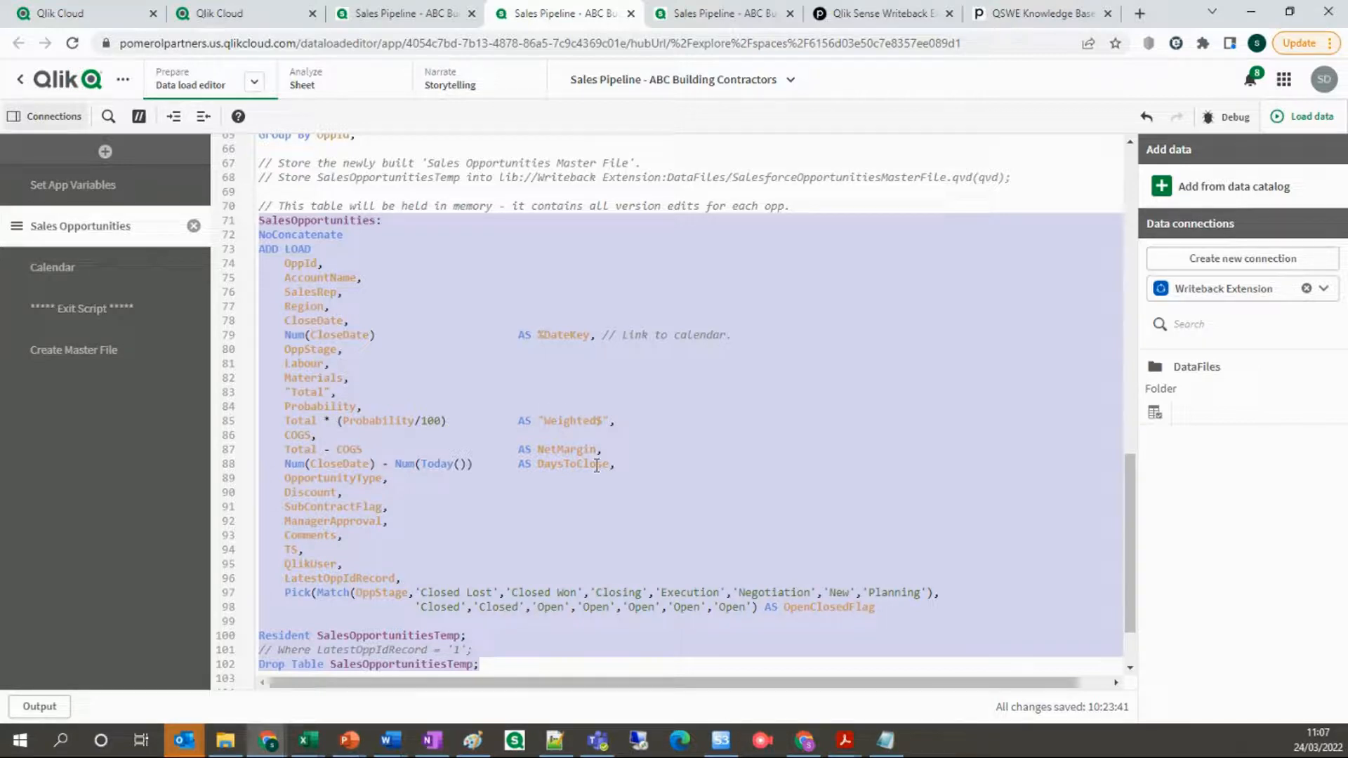
scroll(586, 461, "up", 5)
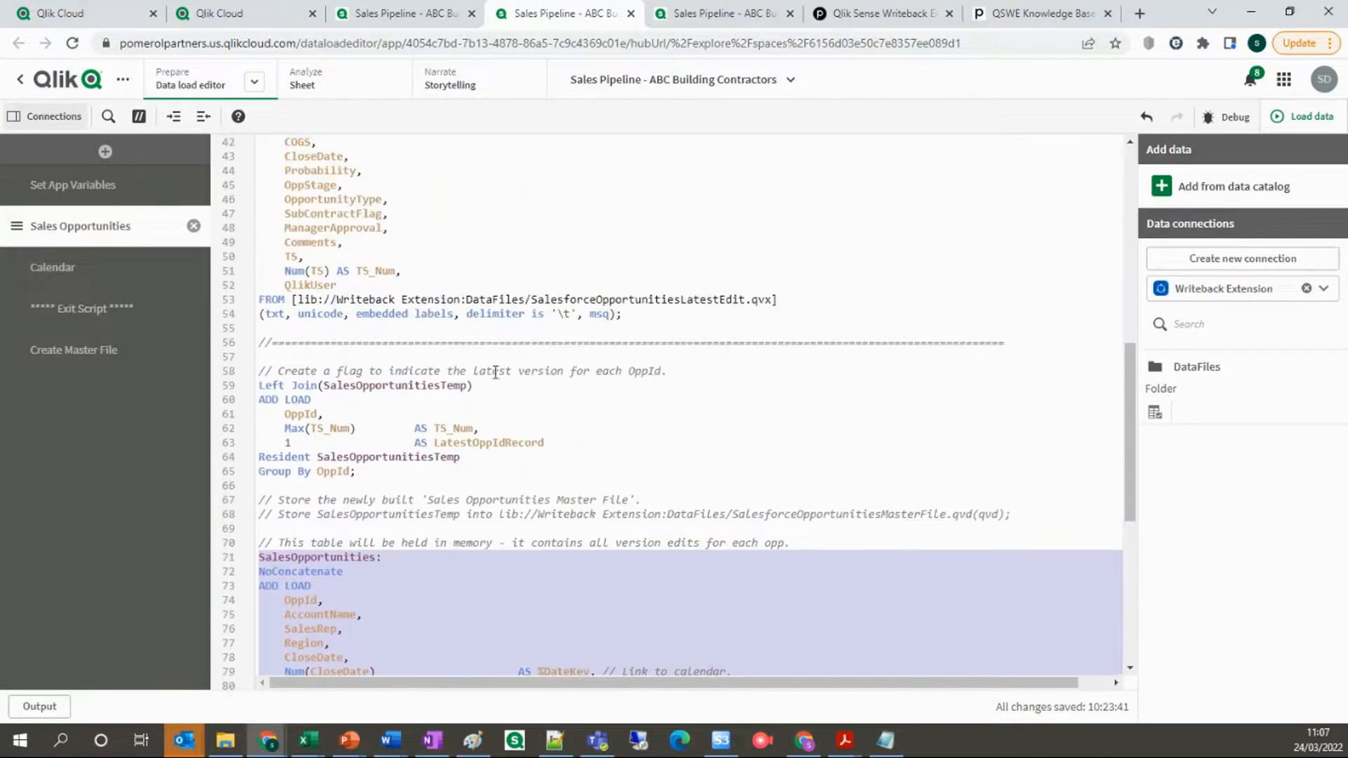
scroll(509, 377, "down", 5)
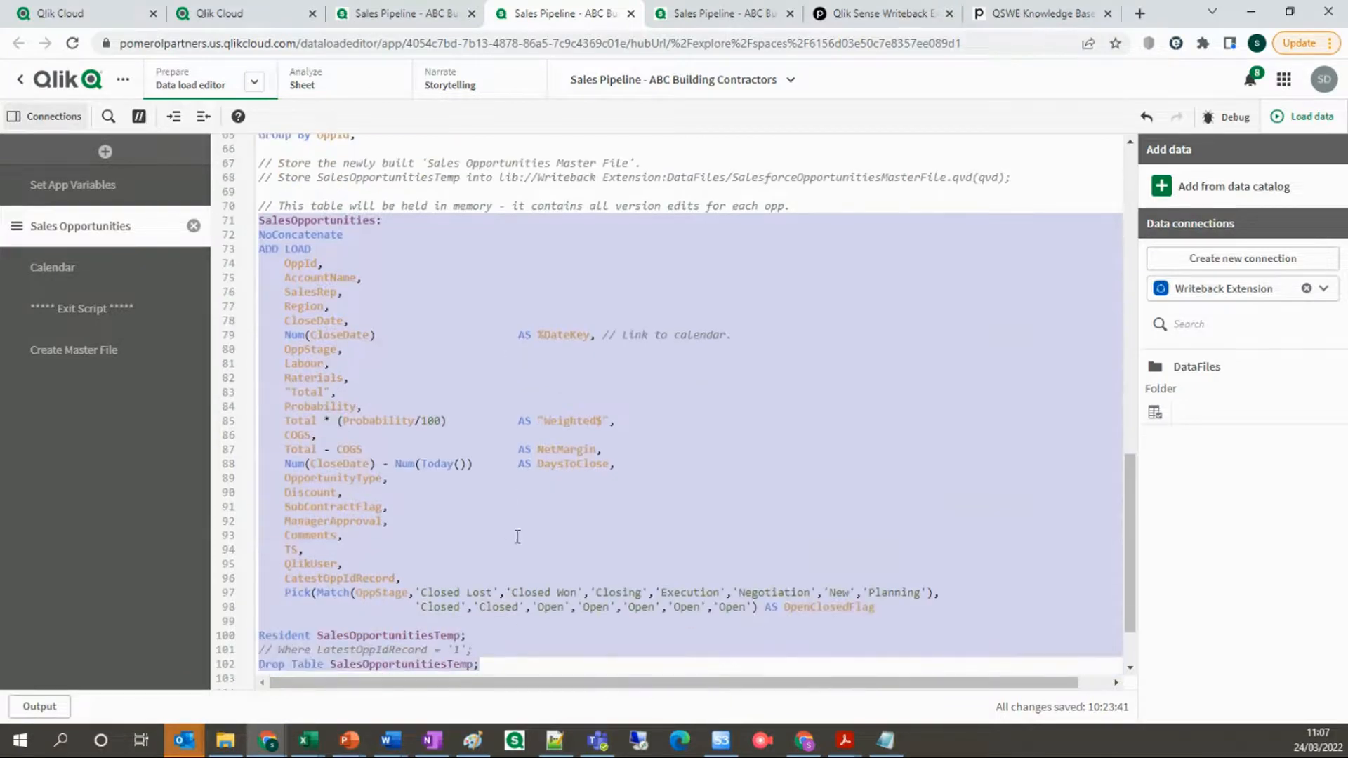
- Uncomment the Where LatestOppIdRecord = '1' line and remove the semicolon after Resident SalesOpportunitiesTemp
left_click(509, 640)
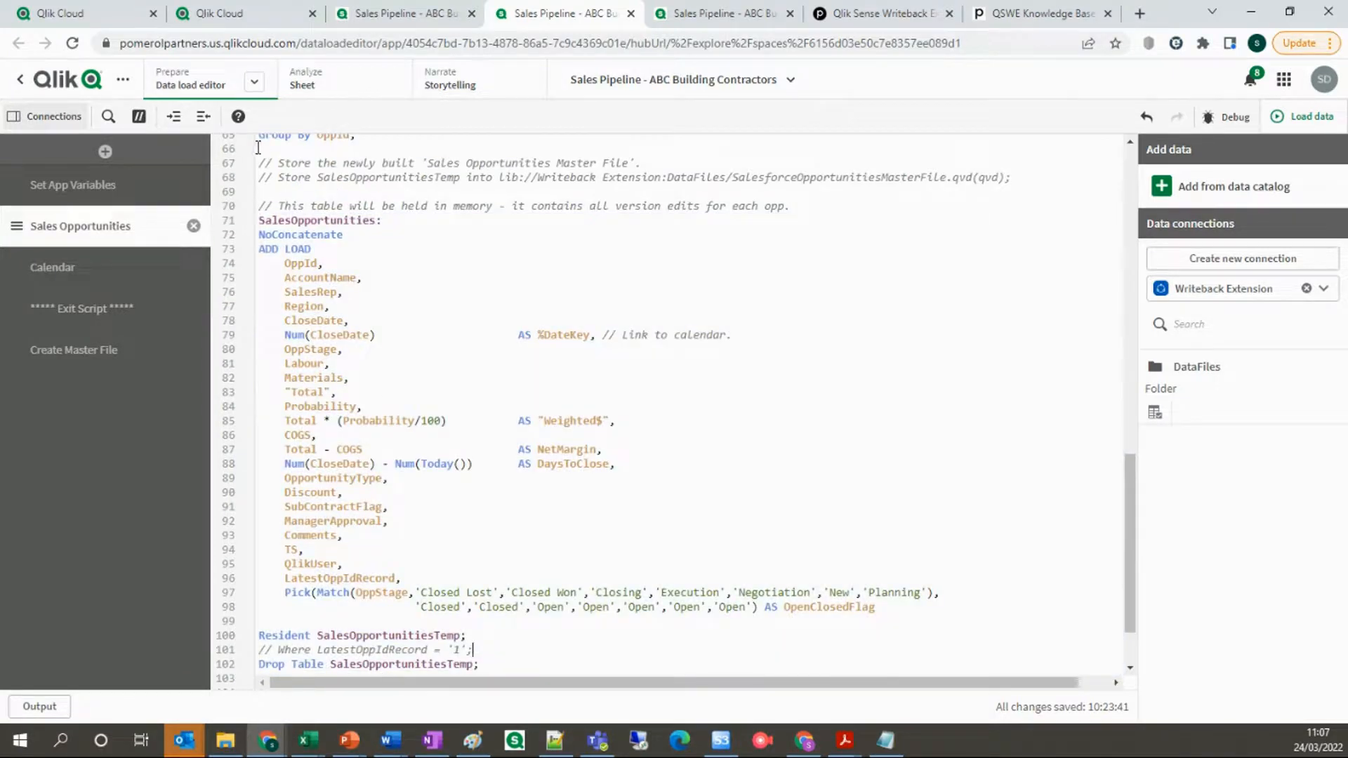
left_click(139, 116)
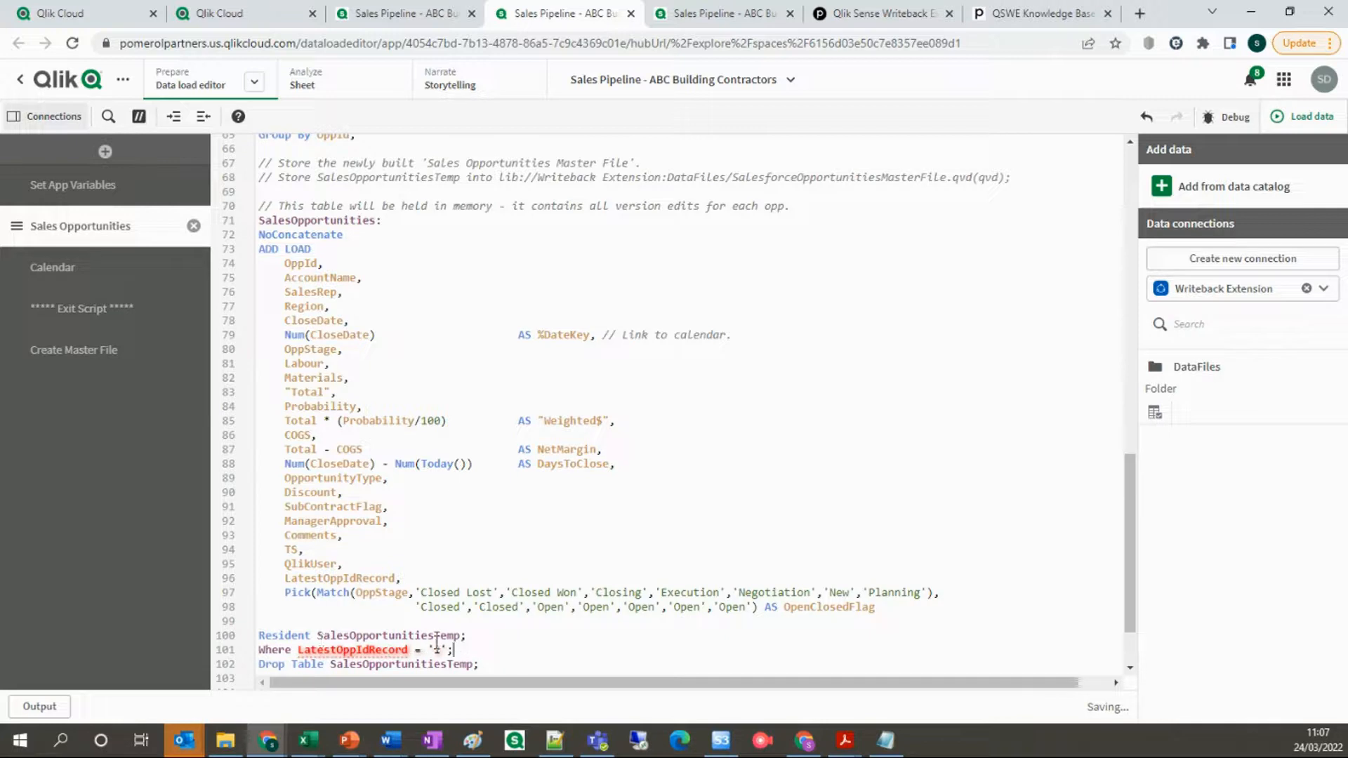
left_click(465, 637)
key("BackSpace")
- Comment out the Where LatestOppIdRecord = '1' line and end the Resident SalesOpportunitiesTemp line with a semicolon
left_click_drag(263, 650, 464, 652)
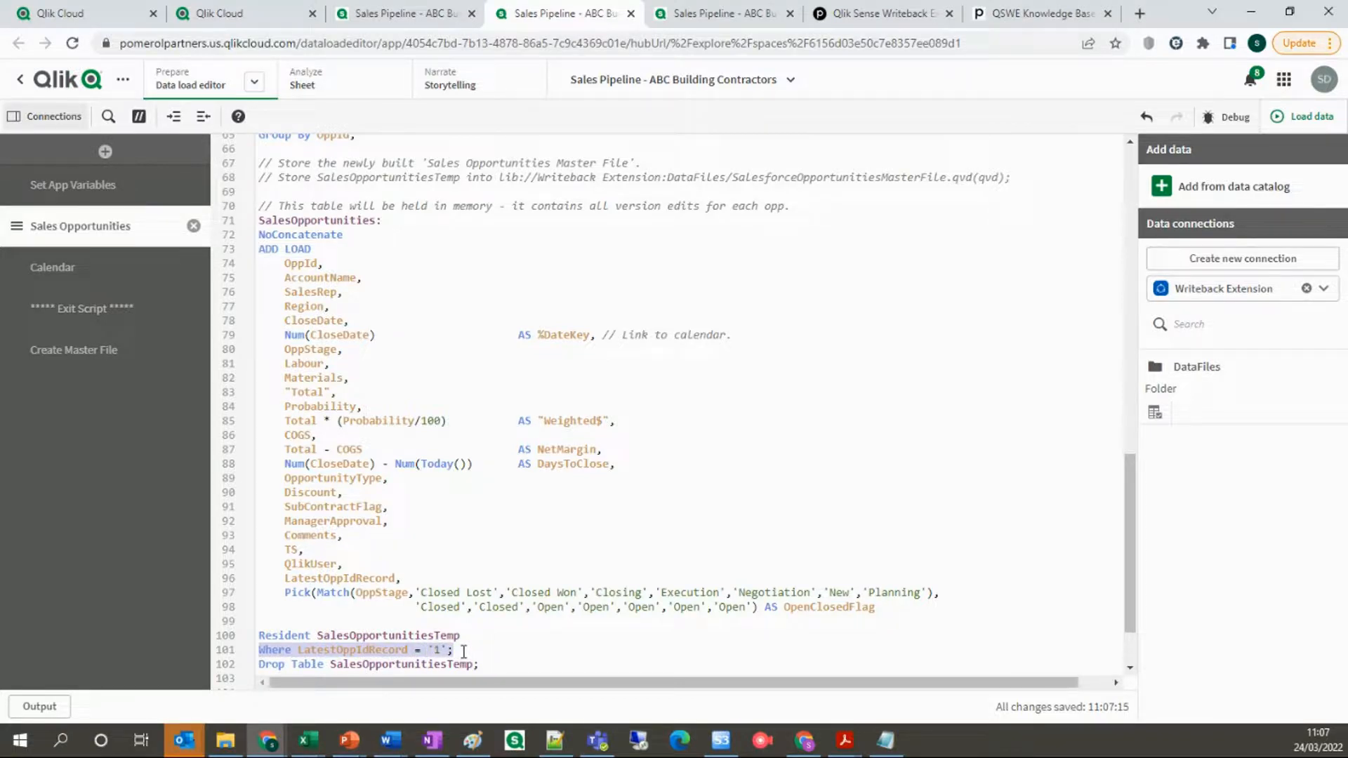
left_click(138, 116)
left_click(463, 634)
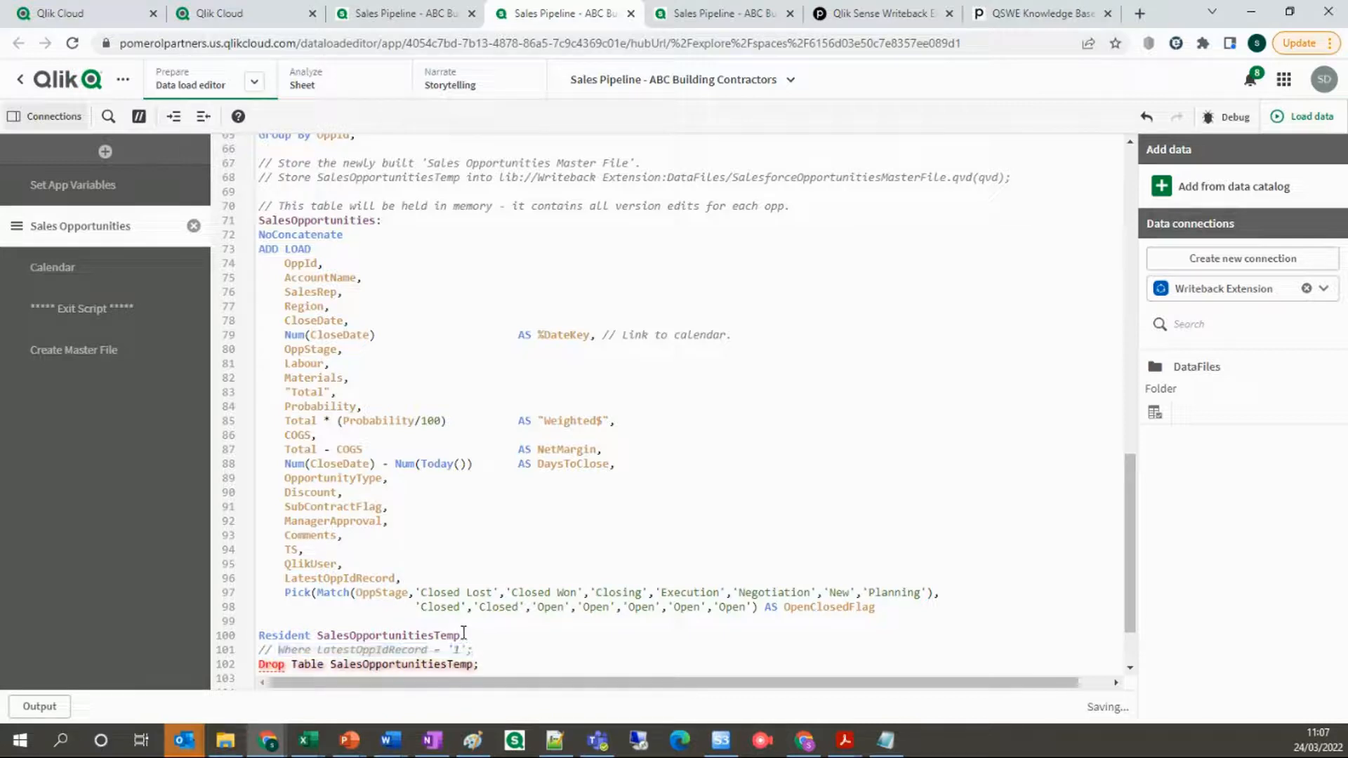
left_click(494, 665)
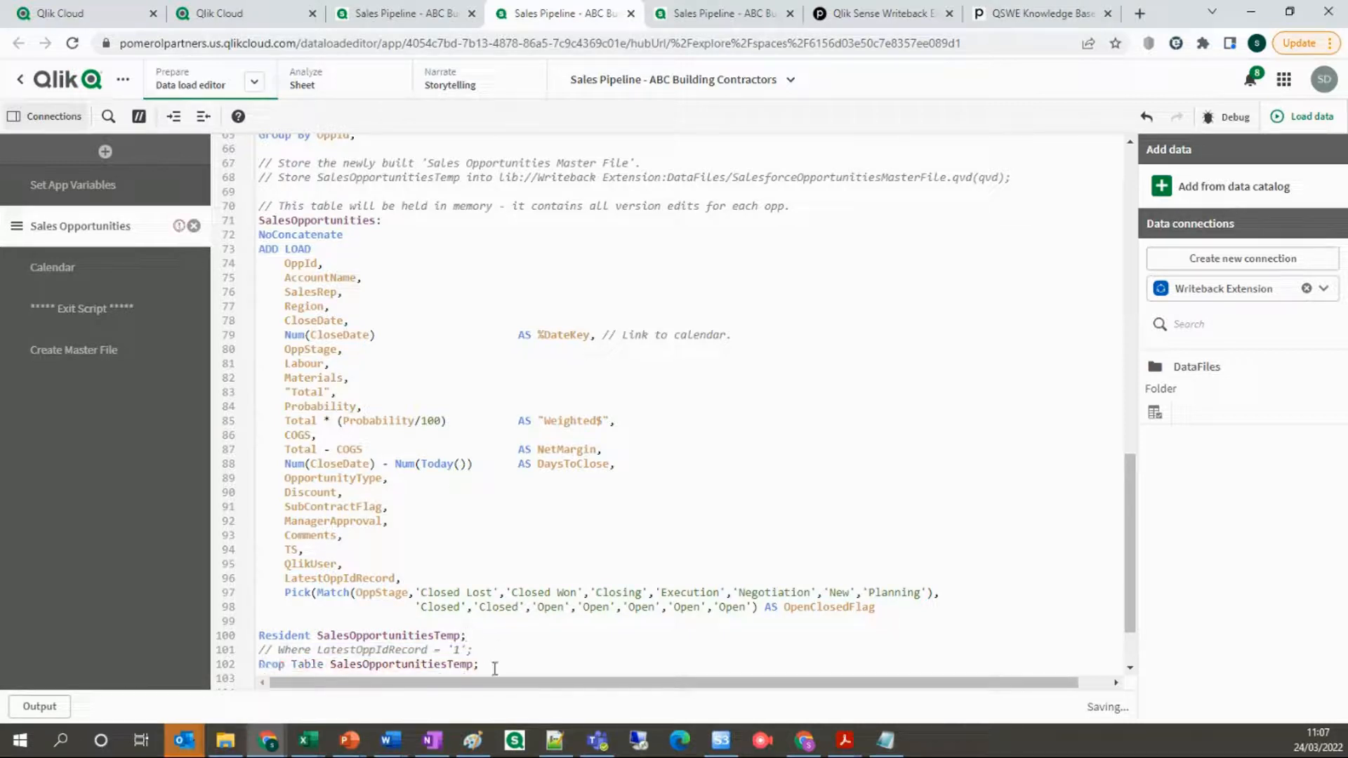
- Highlight the SalesOpportunities load again, from its version edits comment to the final Drop Table statement
left_click_drag(484, 664, 261, 215)
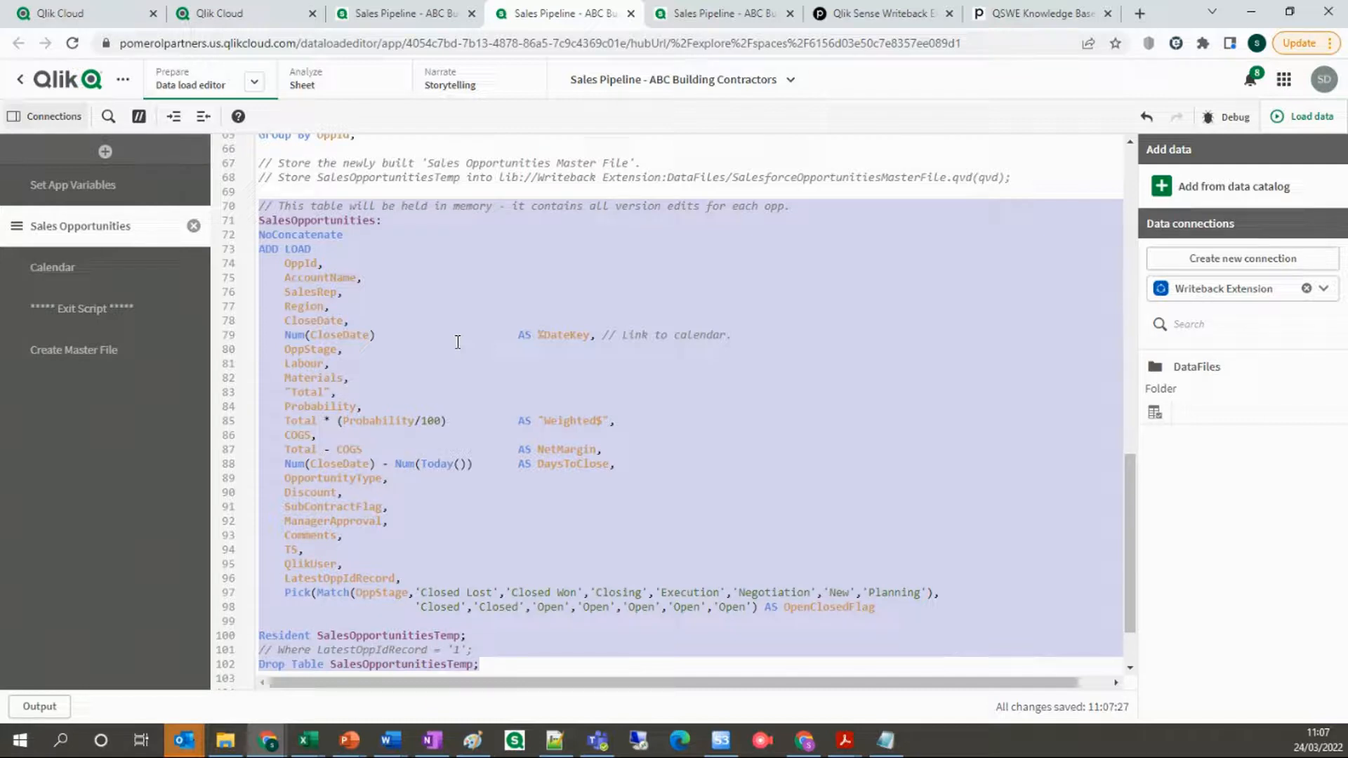
left_click(537, 564)
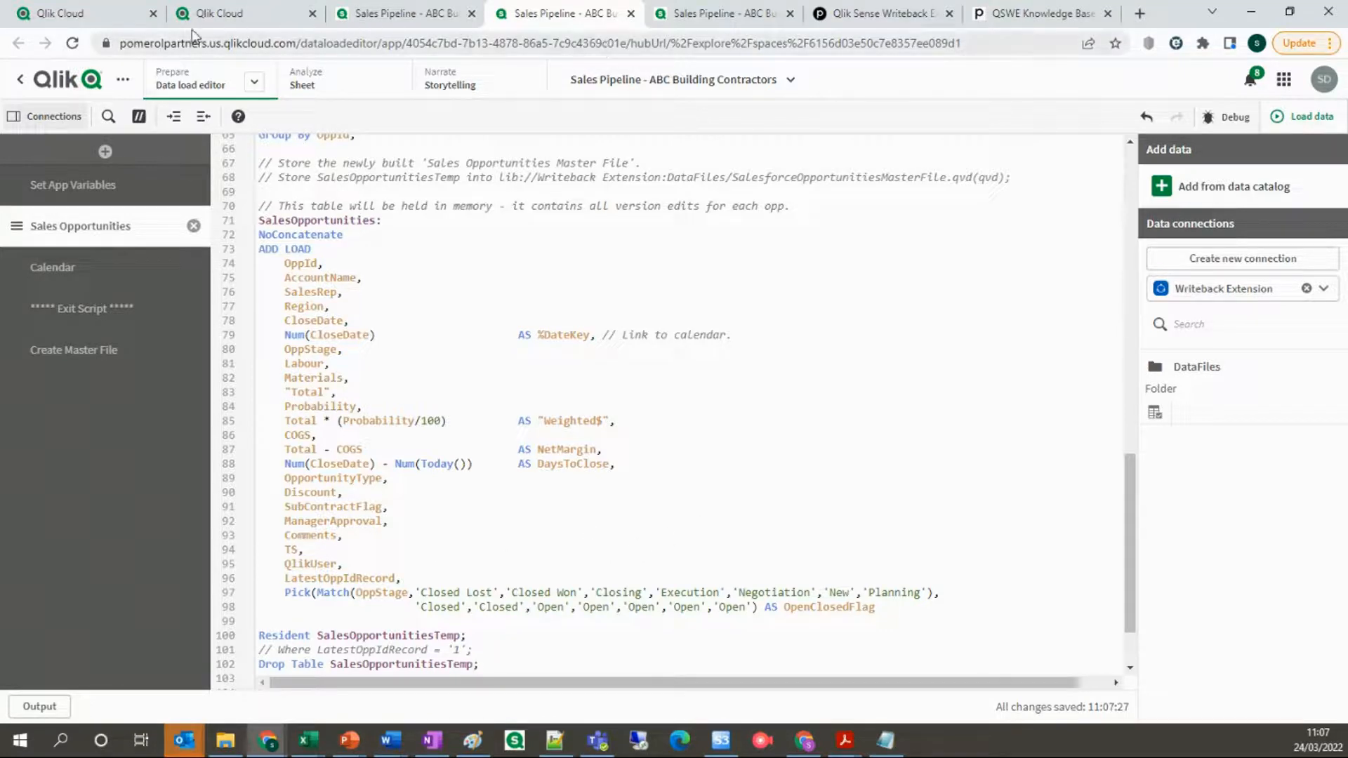
- Try an active reload schedule with Partial reload for the Sales Pipeline - ABC Building Contractors app in the Writeback Extension space, then discard it
left_click(101, 14)
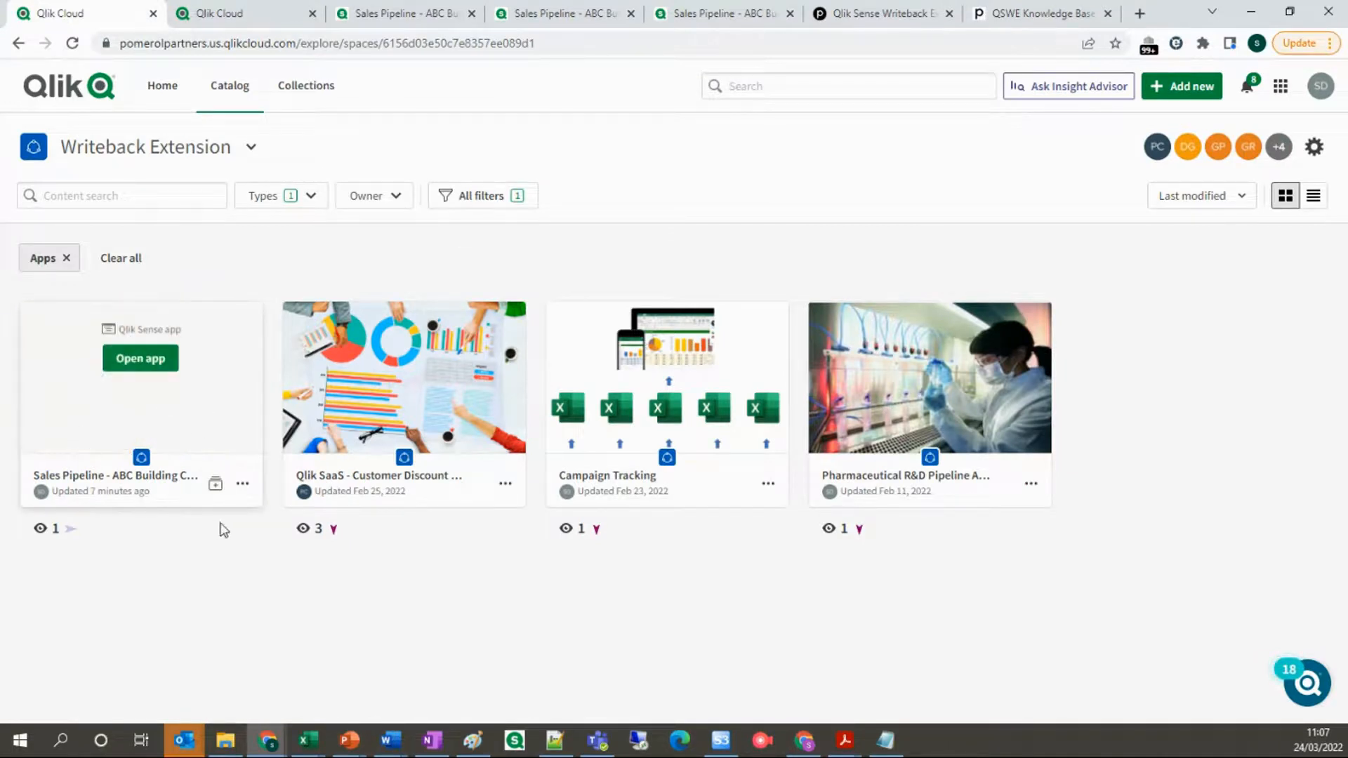
left_click(243, 484)
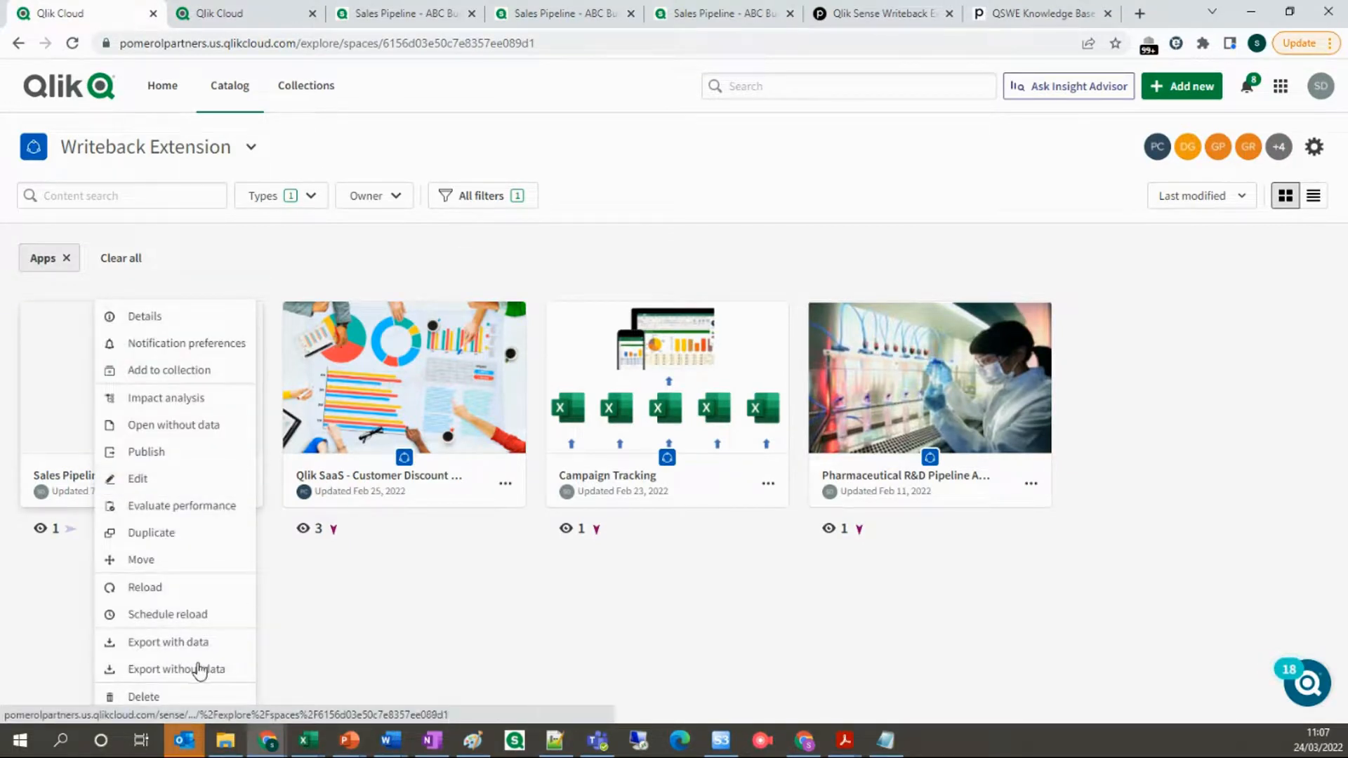
left_click(167, 615)
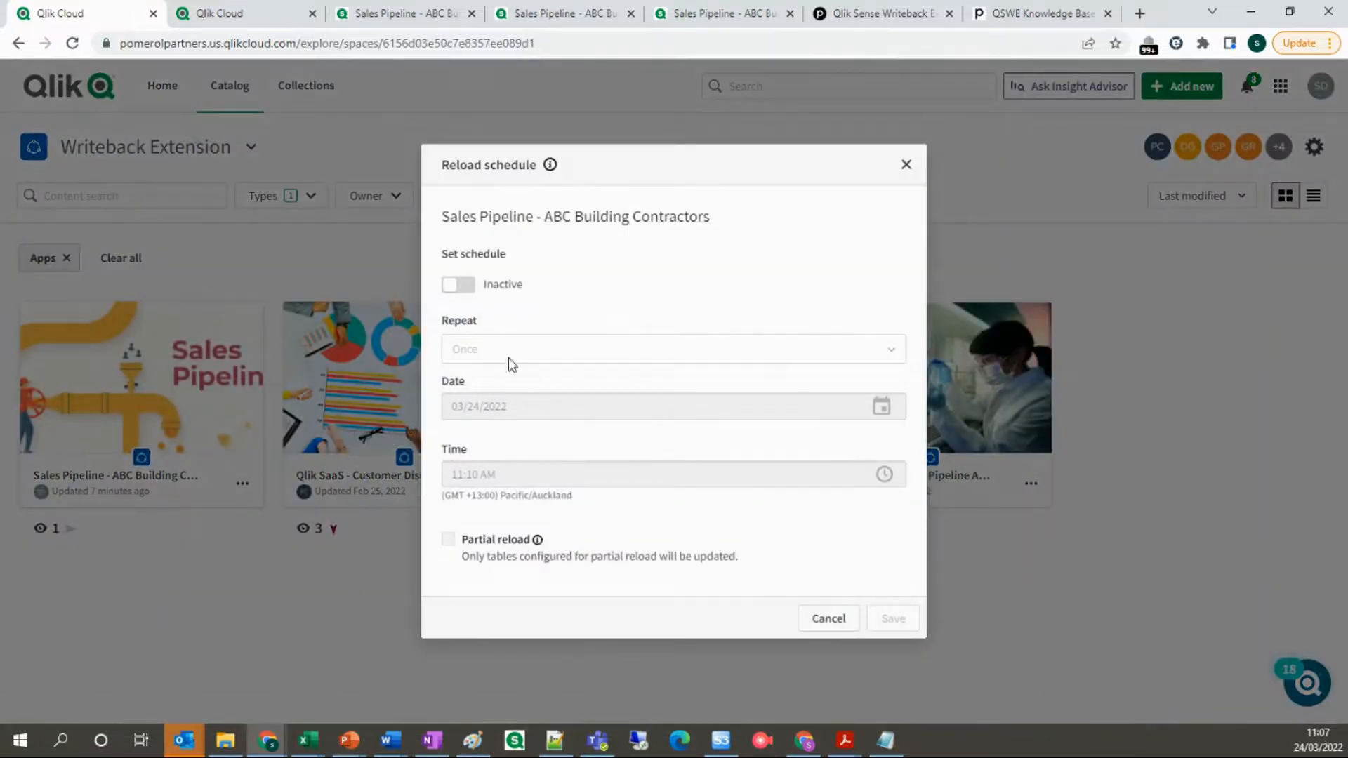
left_click(457, 284)
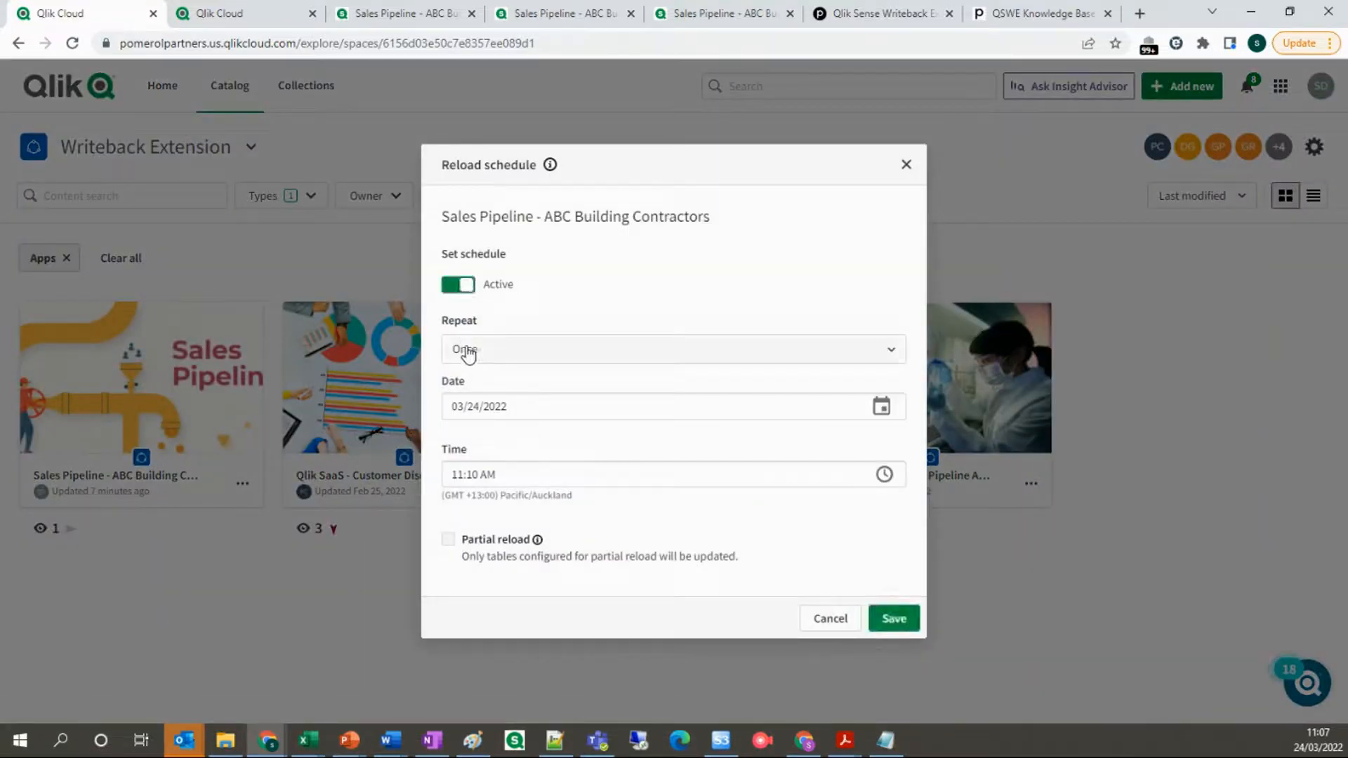
left_click(449, 544)
left_click(457, 288)
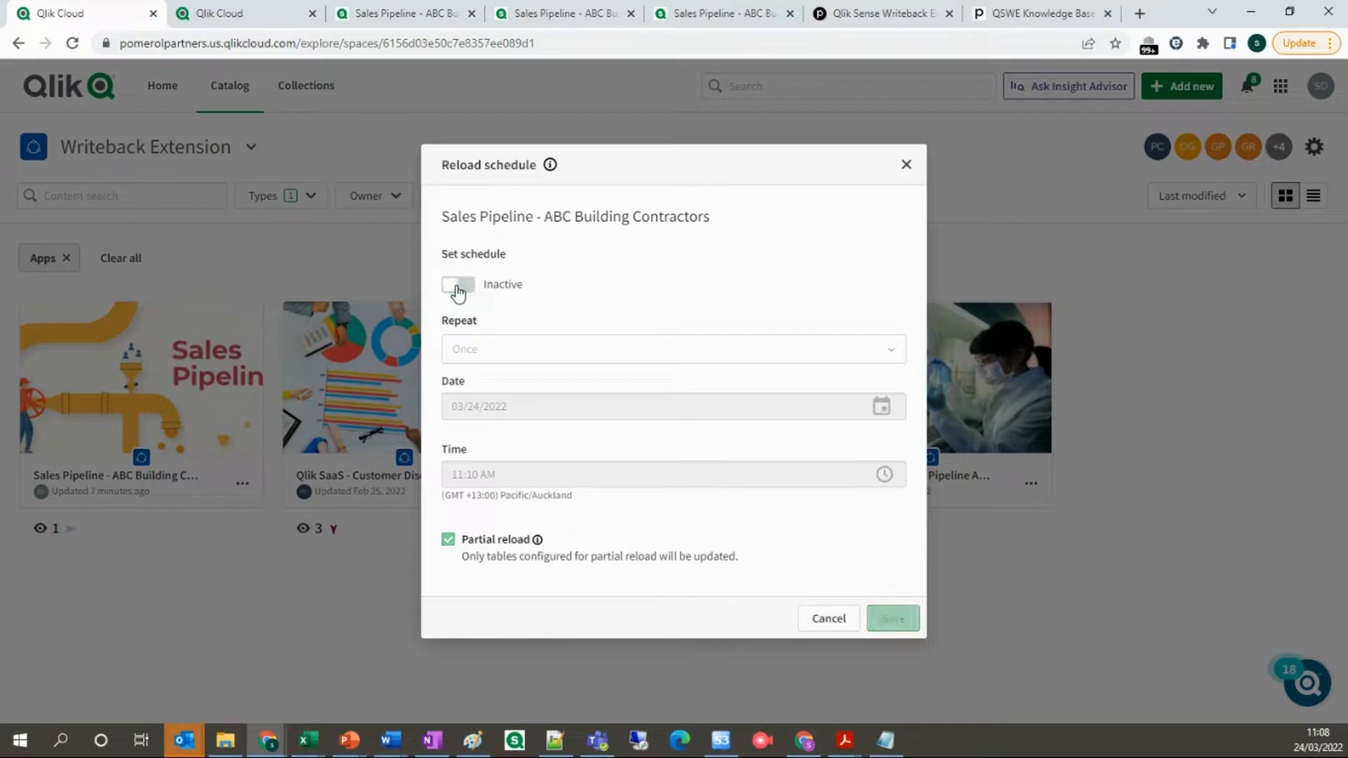
left_click(828, 620)
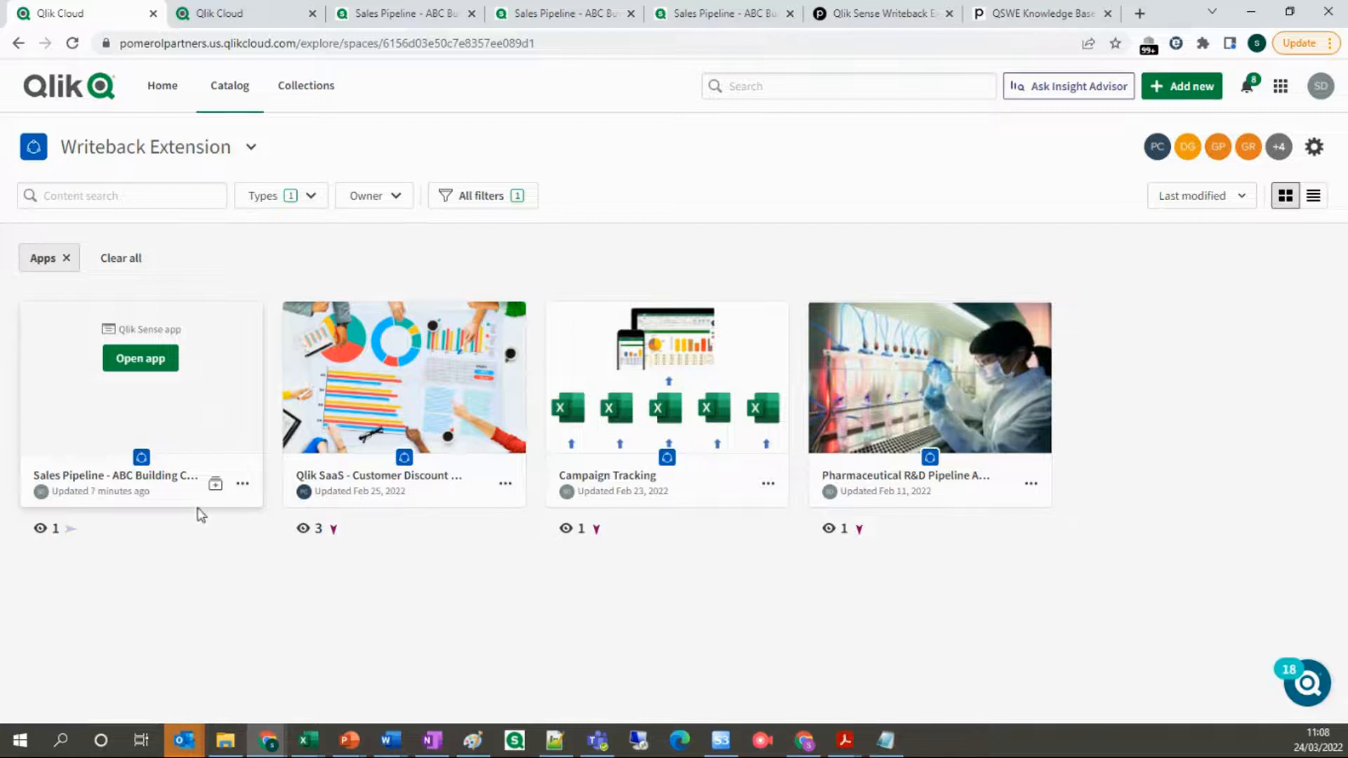
- Examine the Sales Pipeline app's details, reload history and newest reload log entry, then return to the Writeback Extension space
left_click(243, 485)
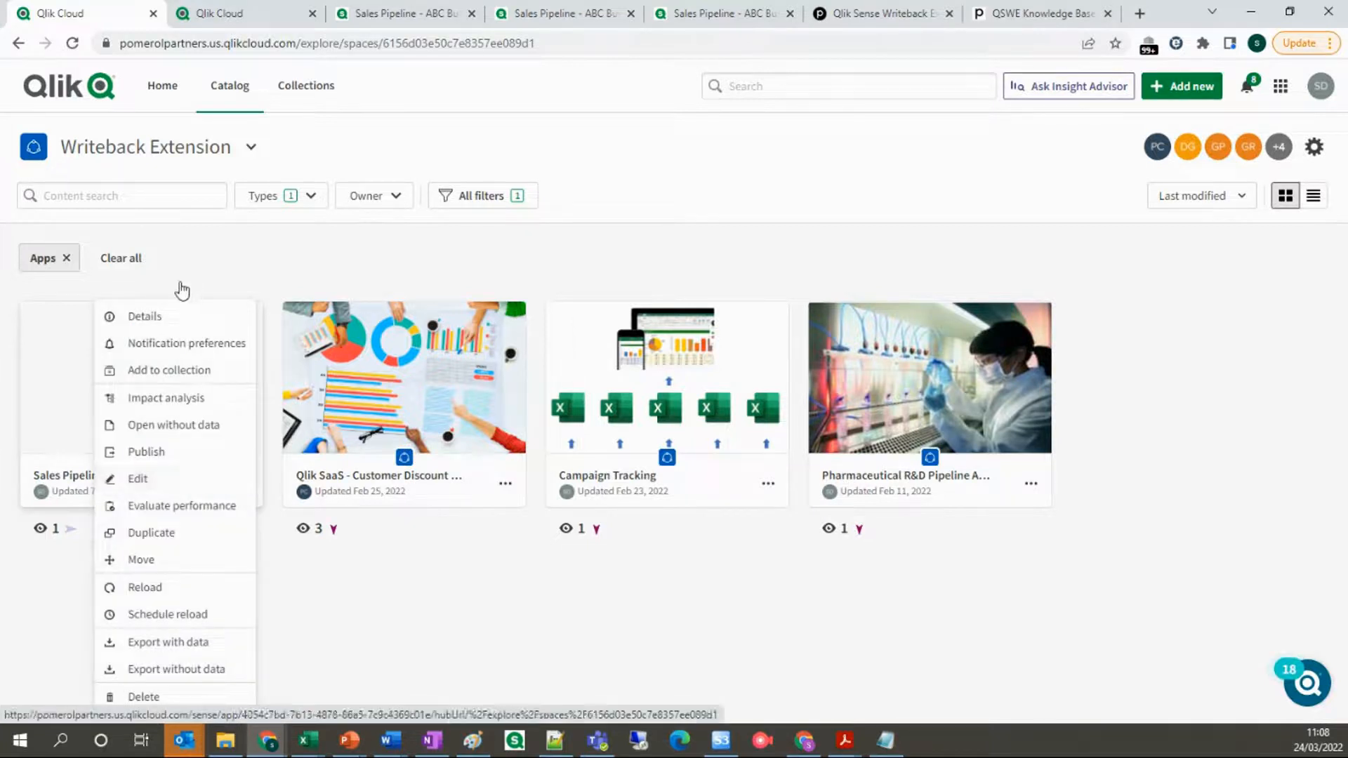
left_click(176, 318)
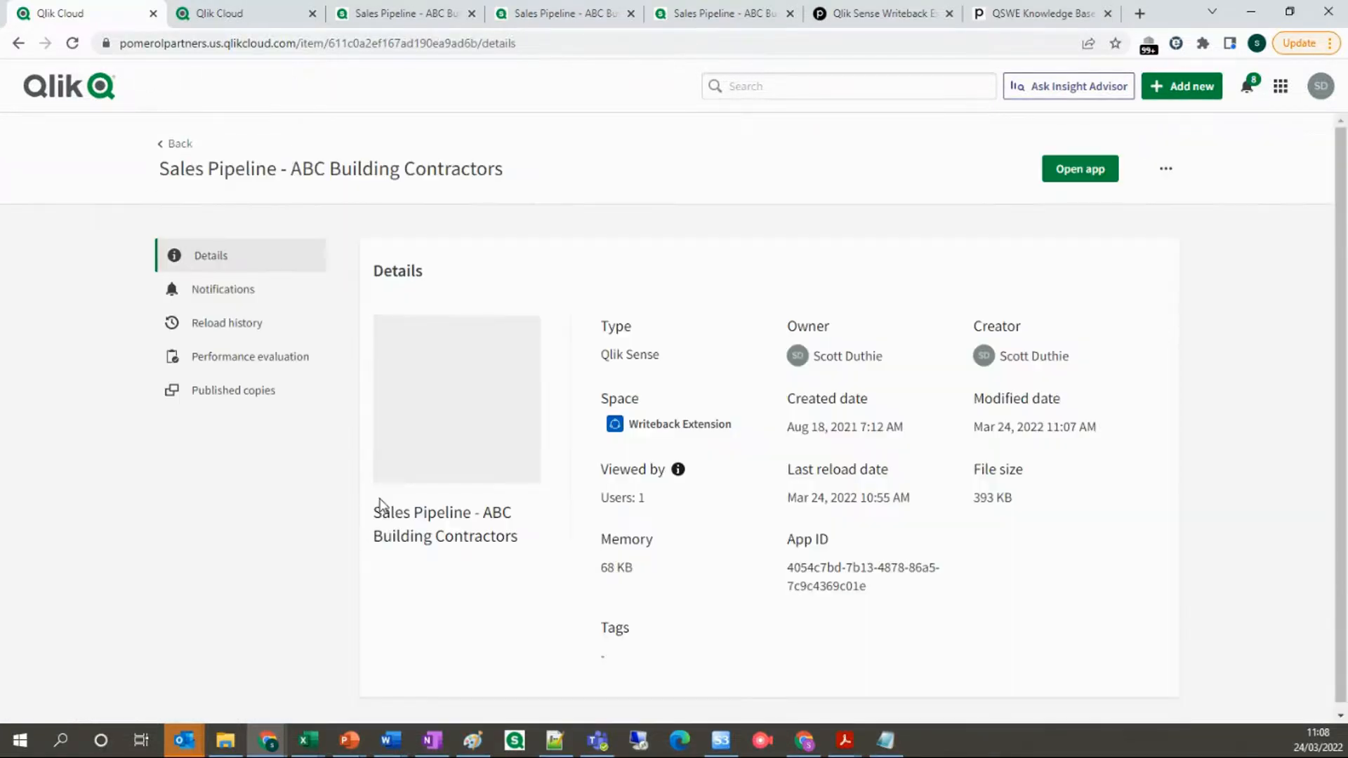
left_click(264, 325)
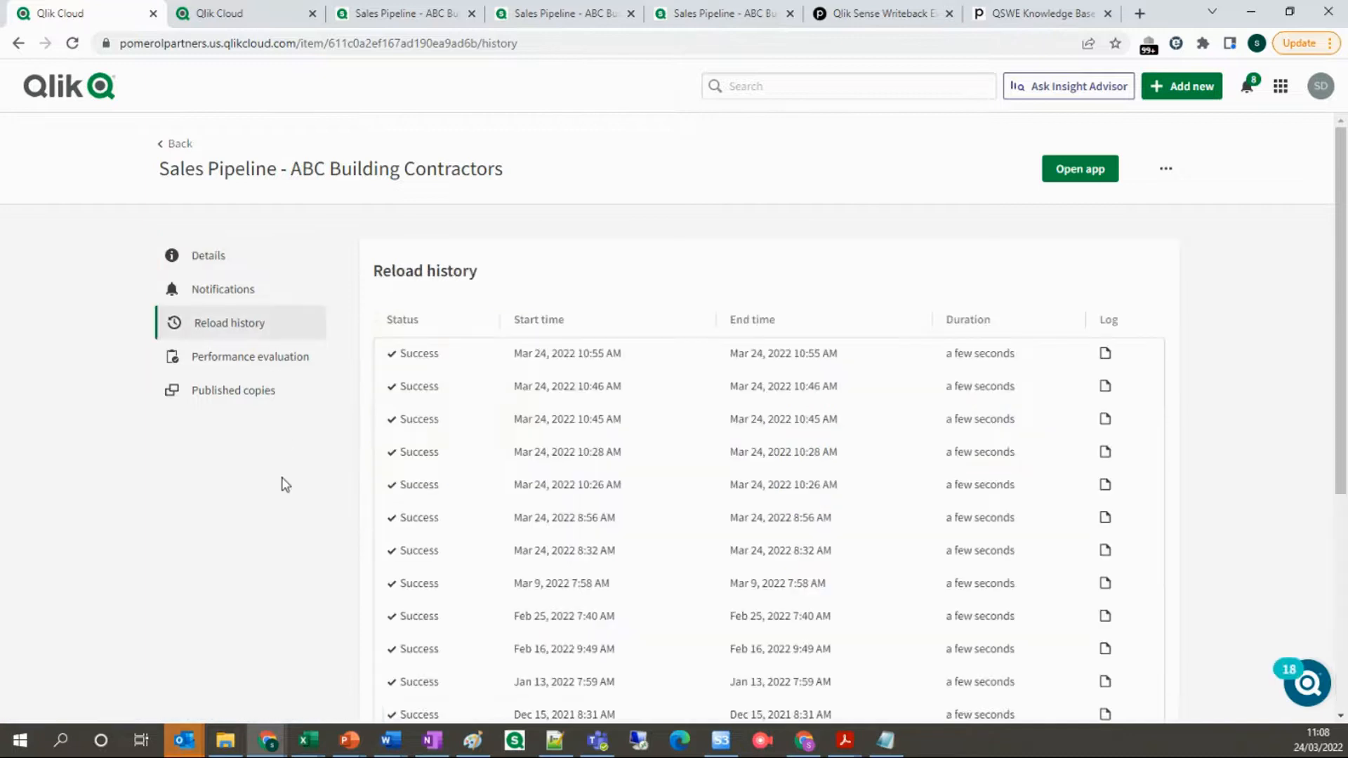
left_click(1105, 354)
left_click(787, 553)
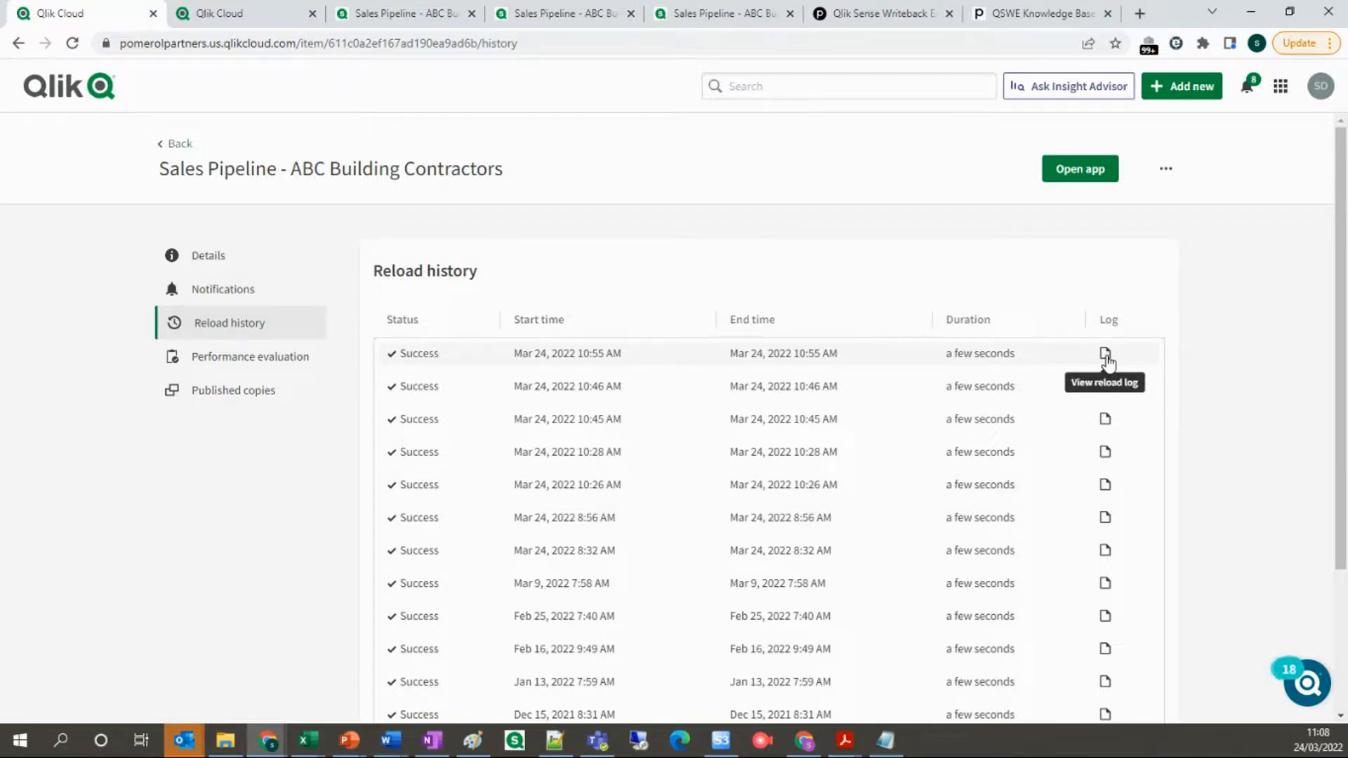
left_click(181, 145)
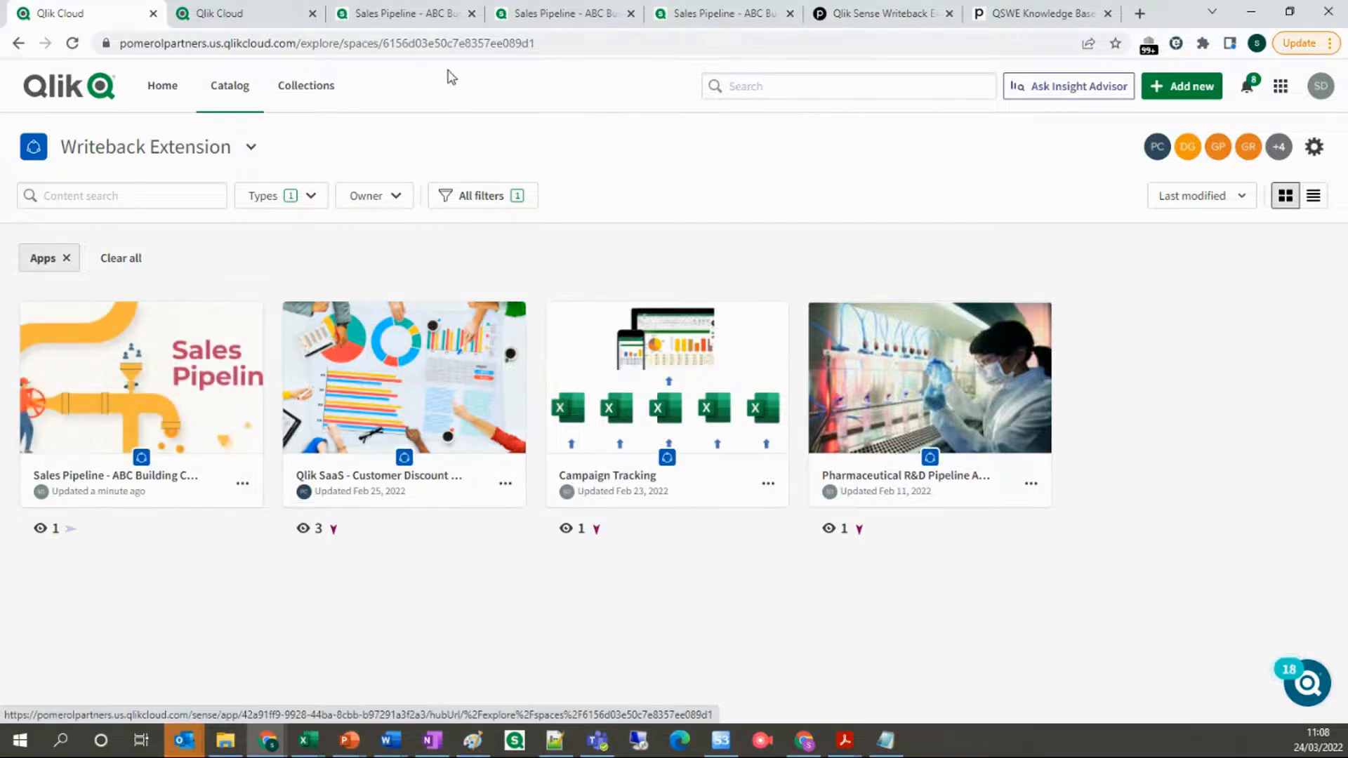
- Add a script section named Mapping Load after Set App Variables and fill it with placeholder lines reading d
left_click(550, 18)
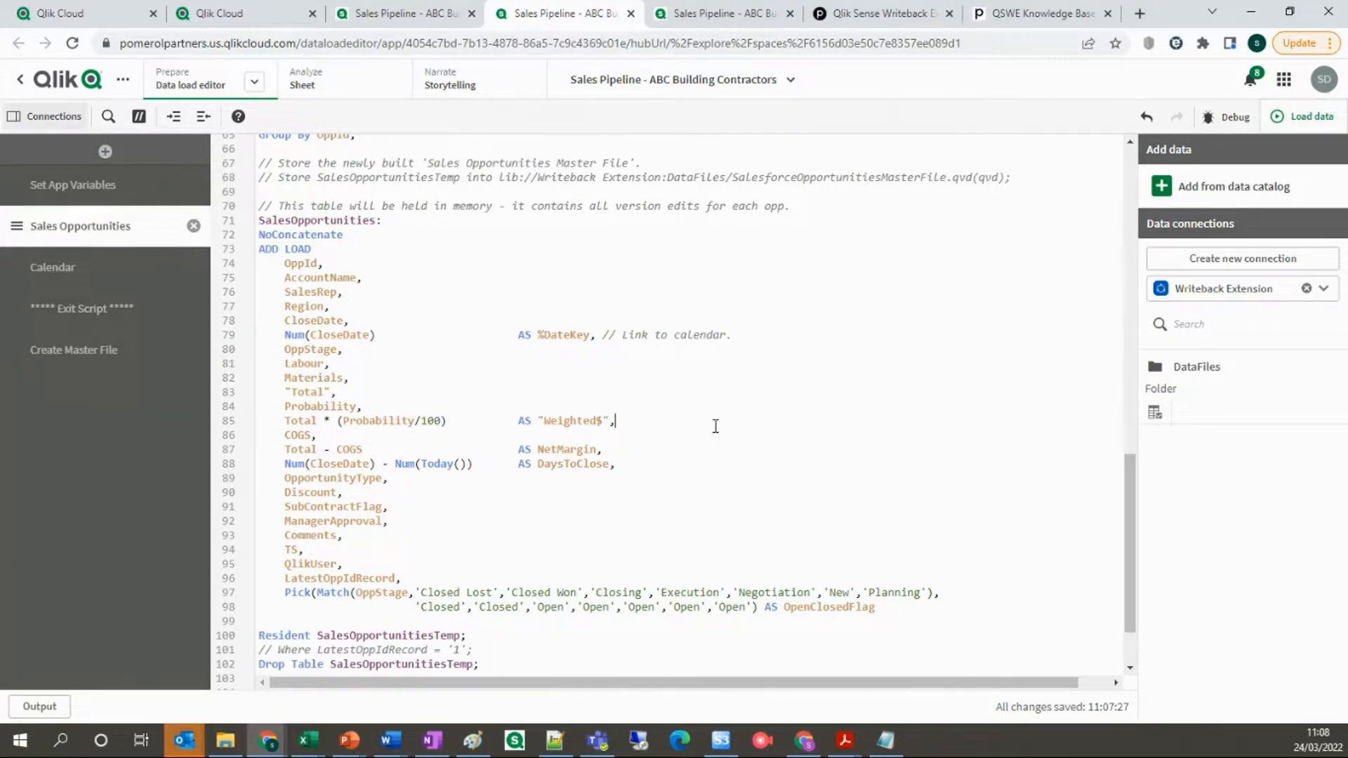
scroll(712, 436, "up", 8)
scroll(712, 436, "up", 14)
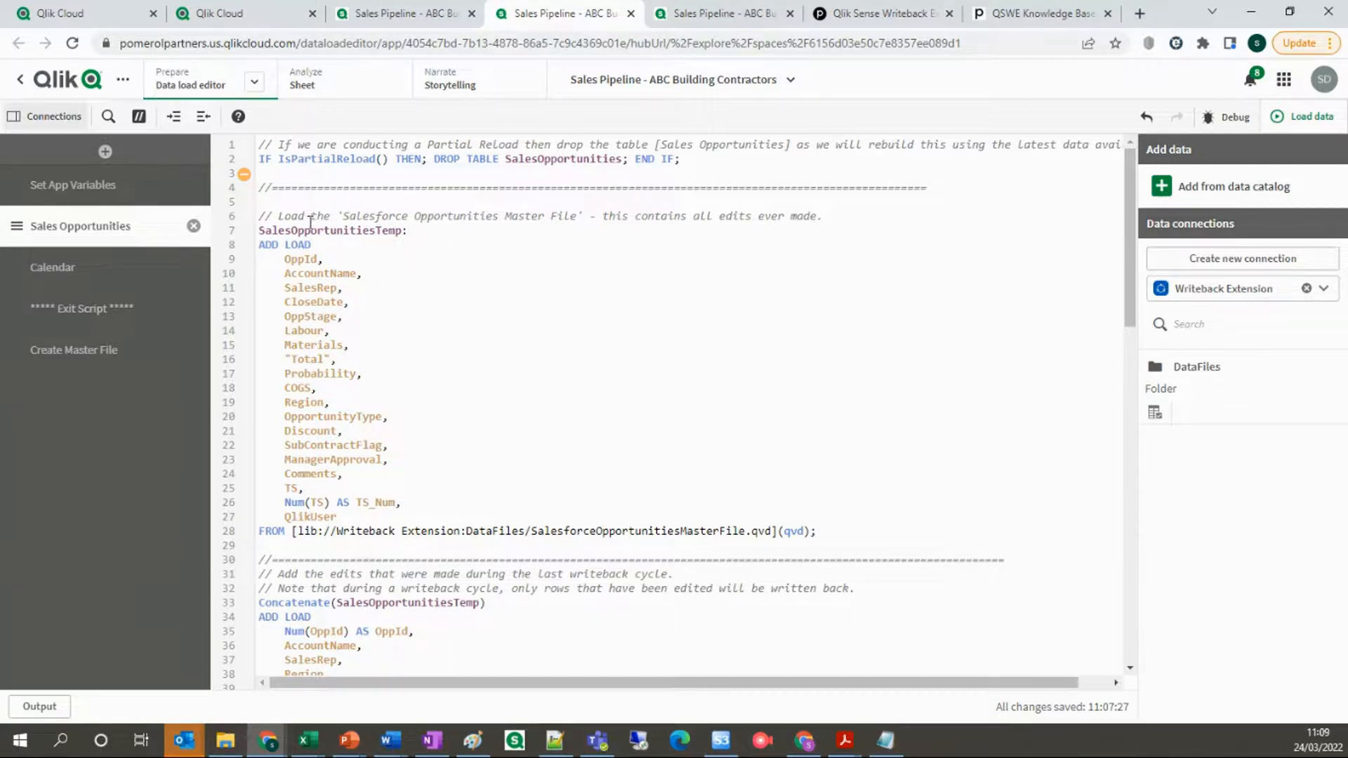
left_click(120, 186)
left_click(106, 152)
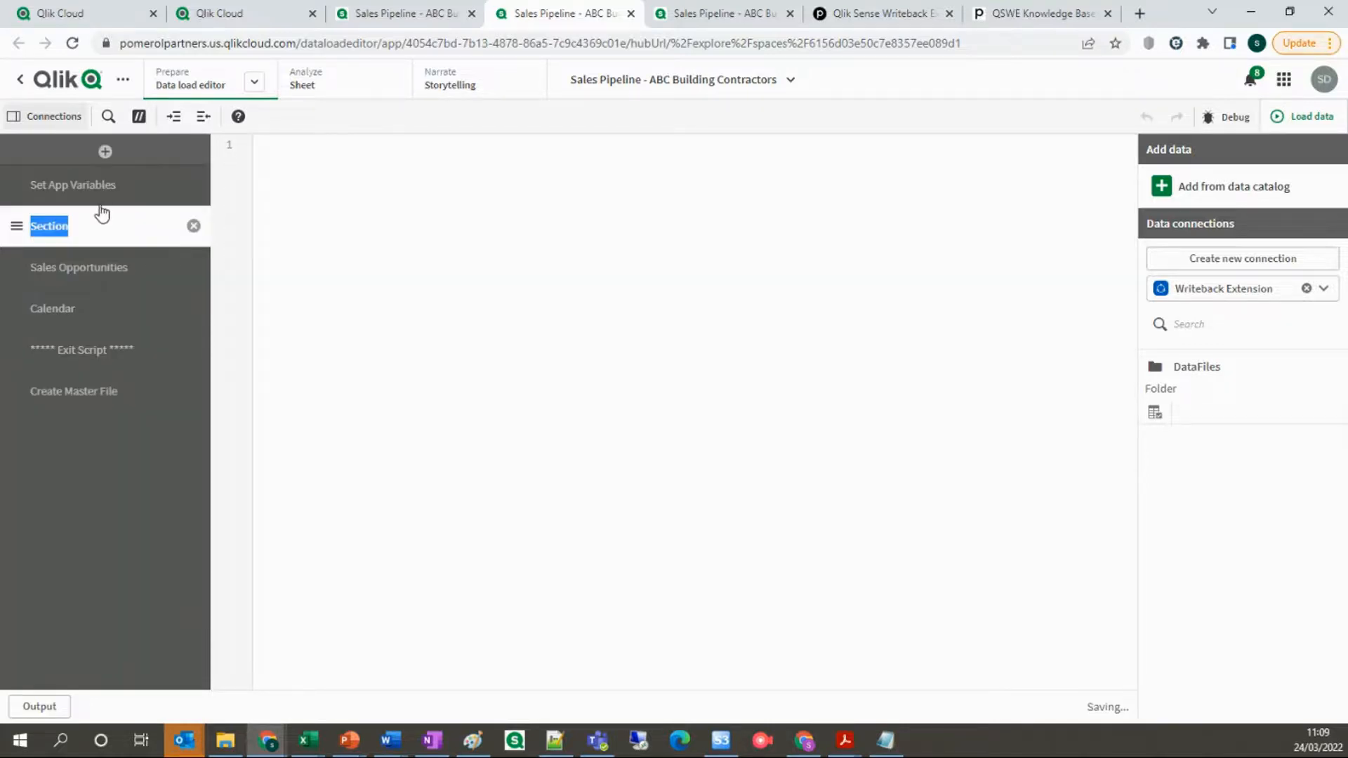
type("Mapping Load")
left_click(290, 168)
type("d d d  d d")
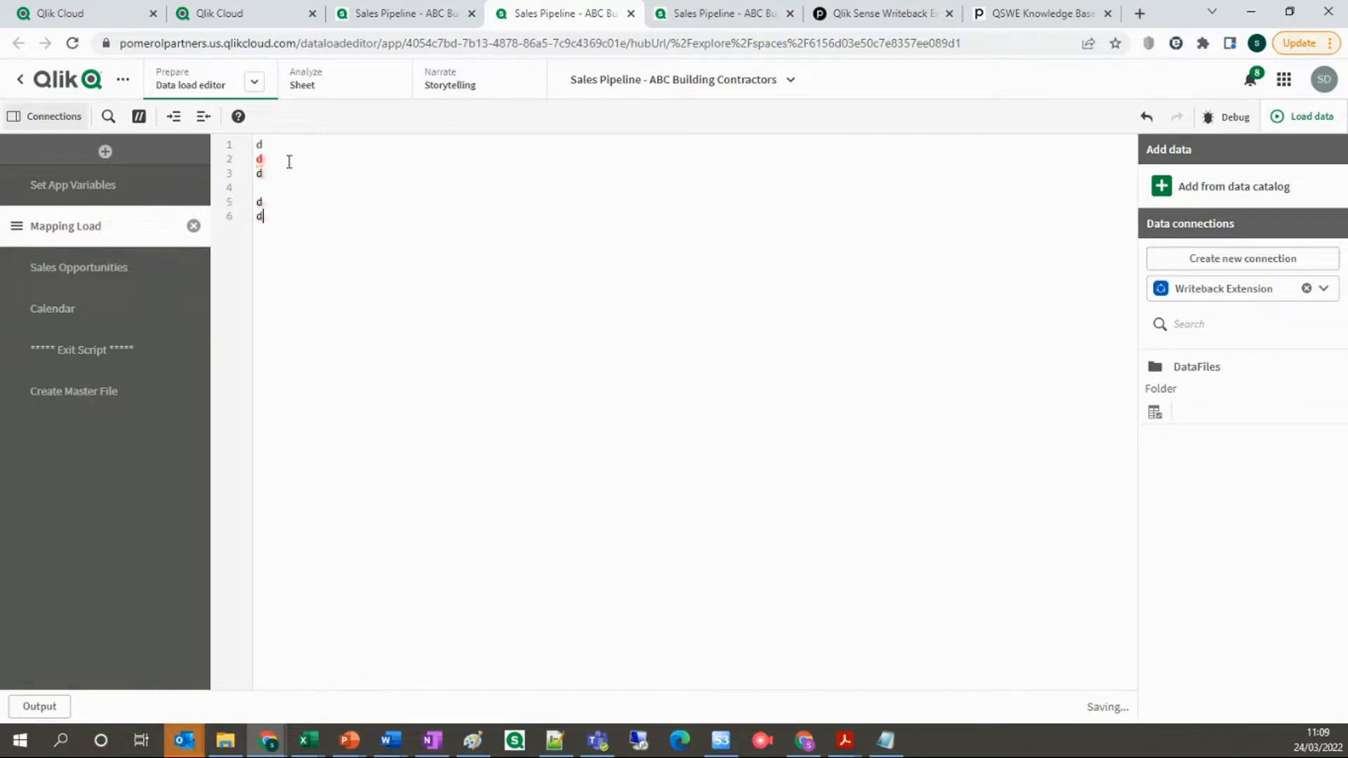
left_click_drag(261, 142, 288, 253)
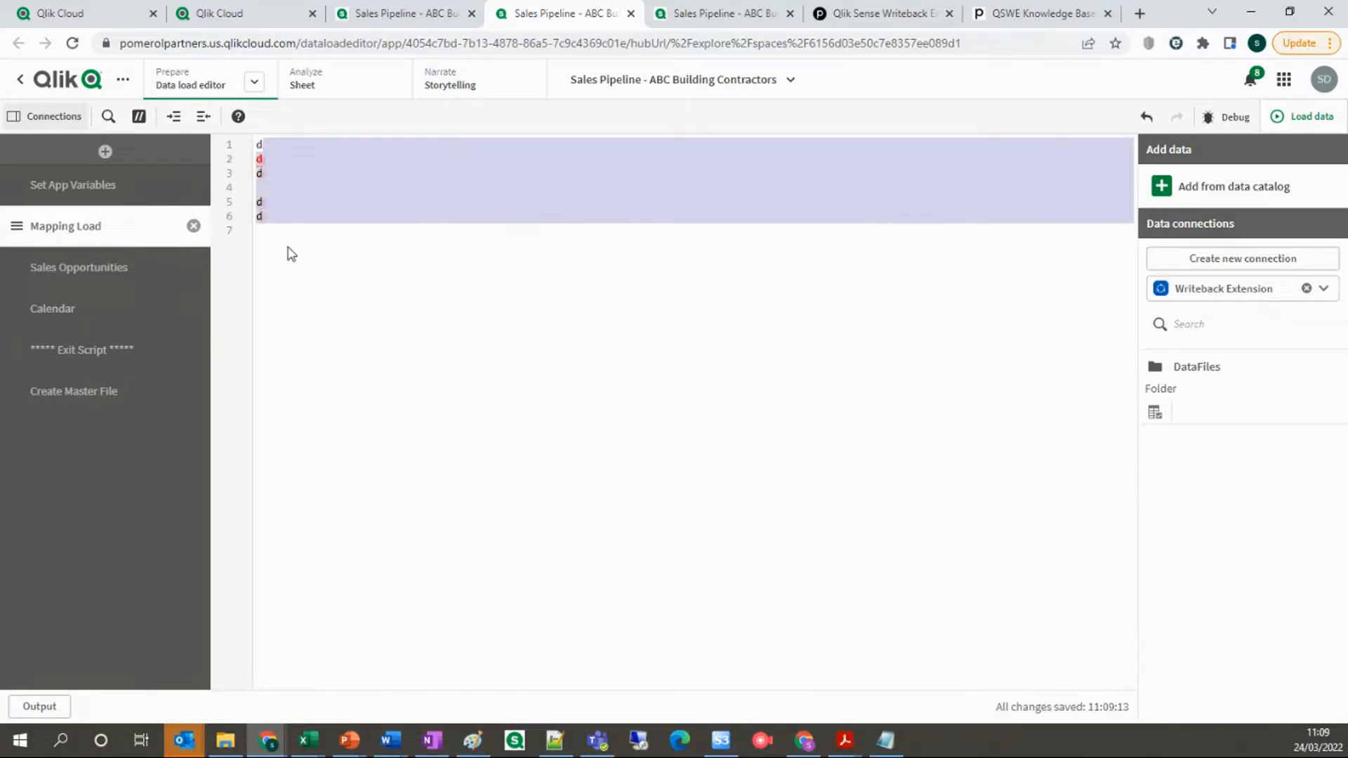
- Begin an ApplyMap('MyMapping', expression below LatestOppIdRecord in the SalesOpportunities load of the Sales Opportunities section
left_click(70, 277)
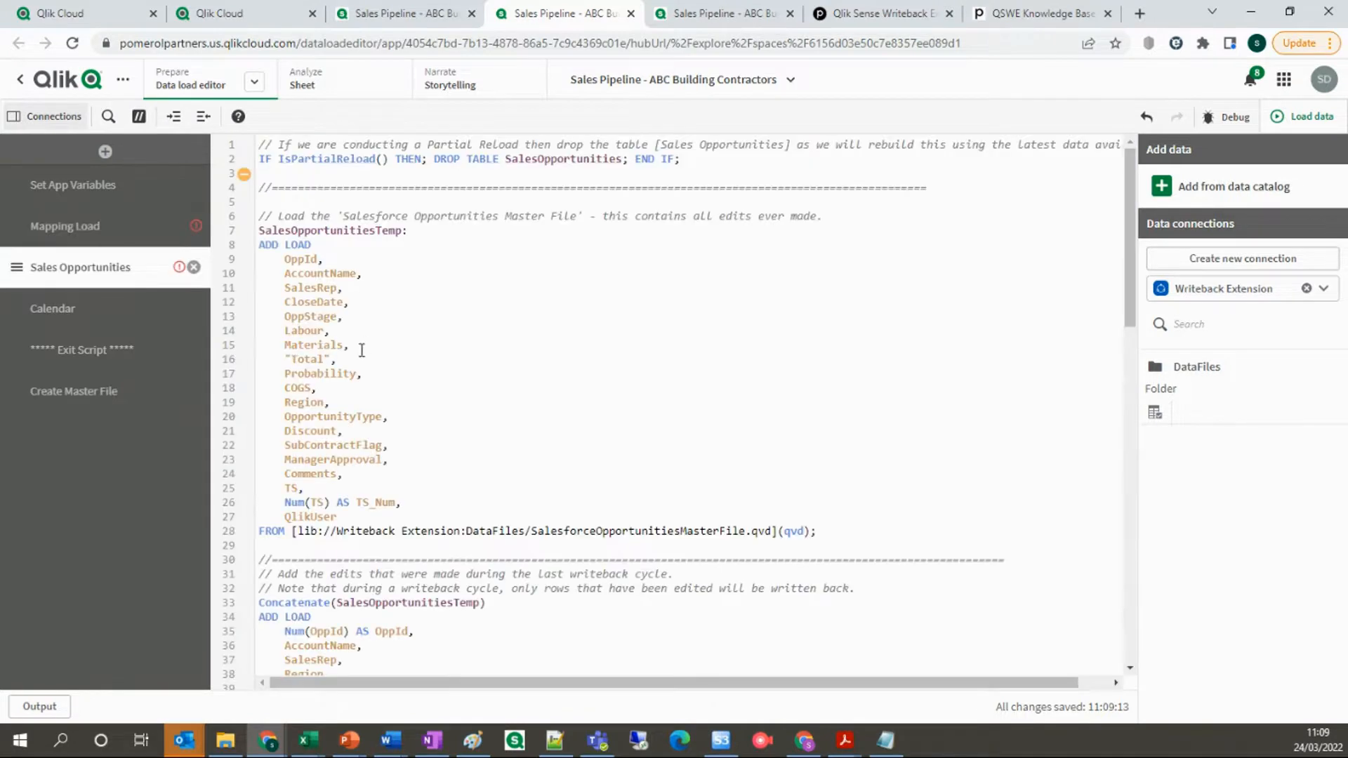
scroll(344, 361, "down", 13)
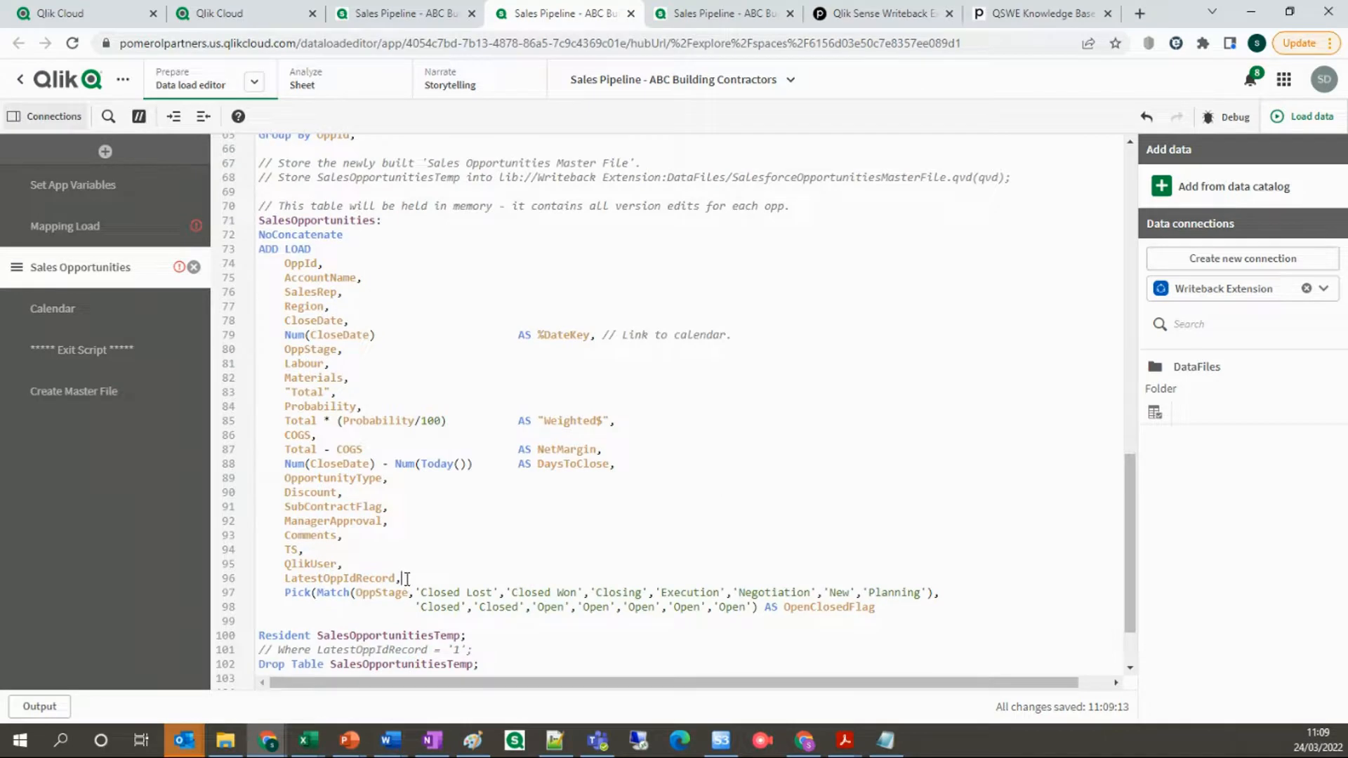
left_click(407, 578)
key("Return")
type("Appl")
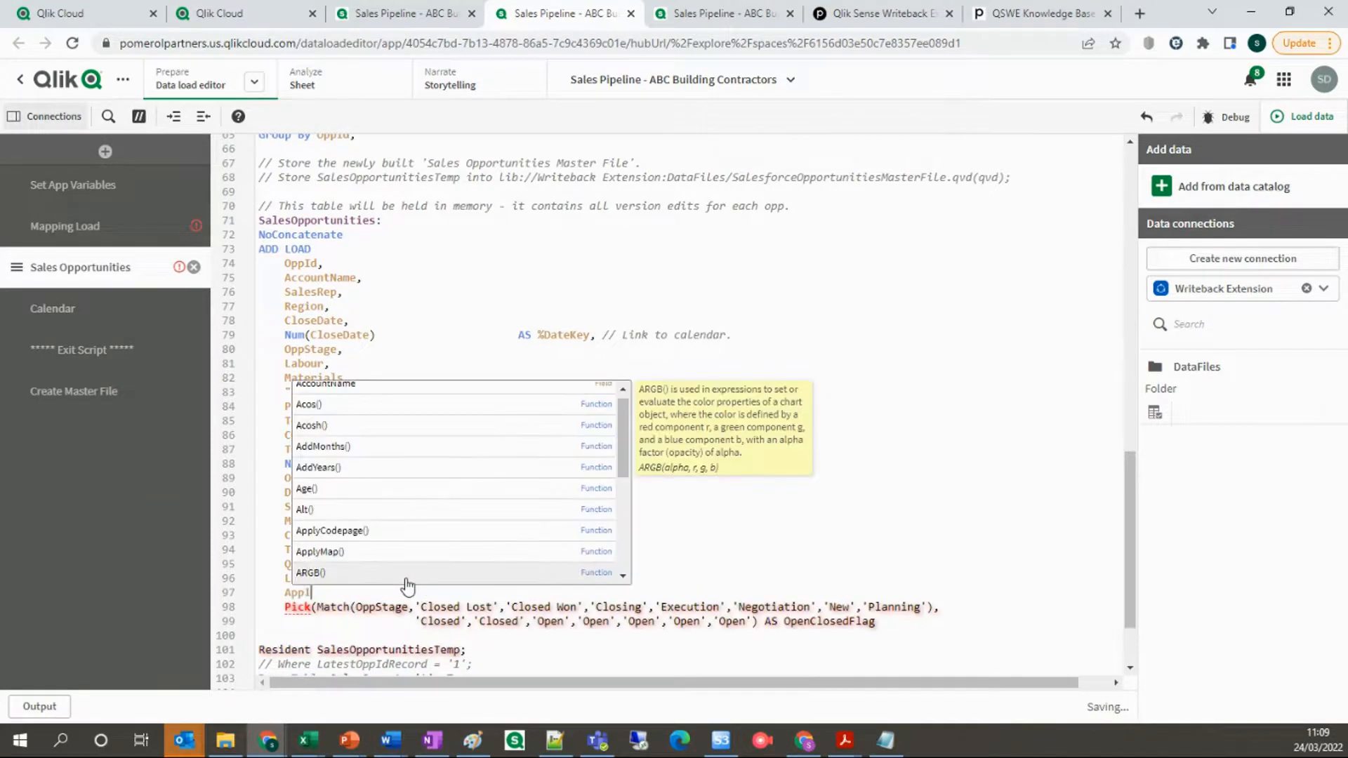
type("yMap(")
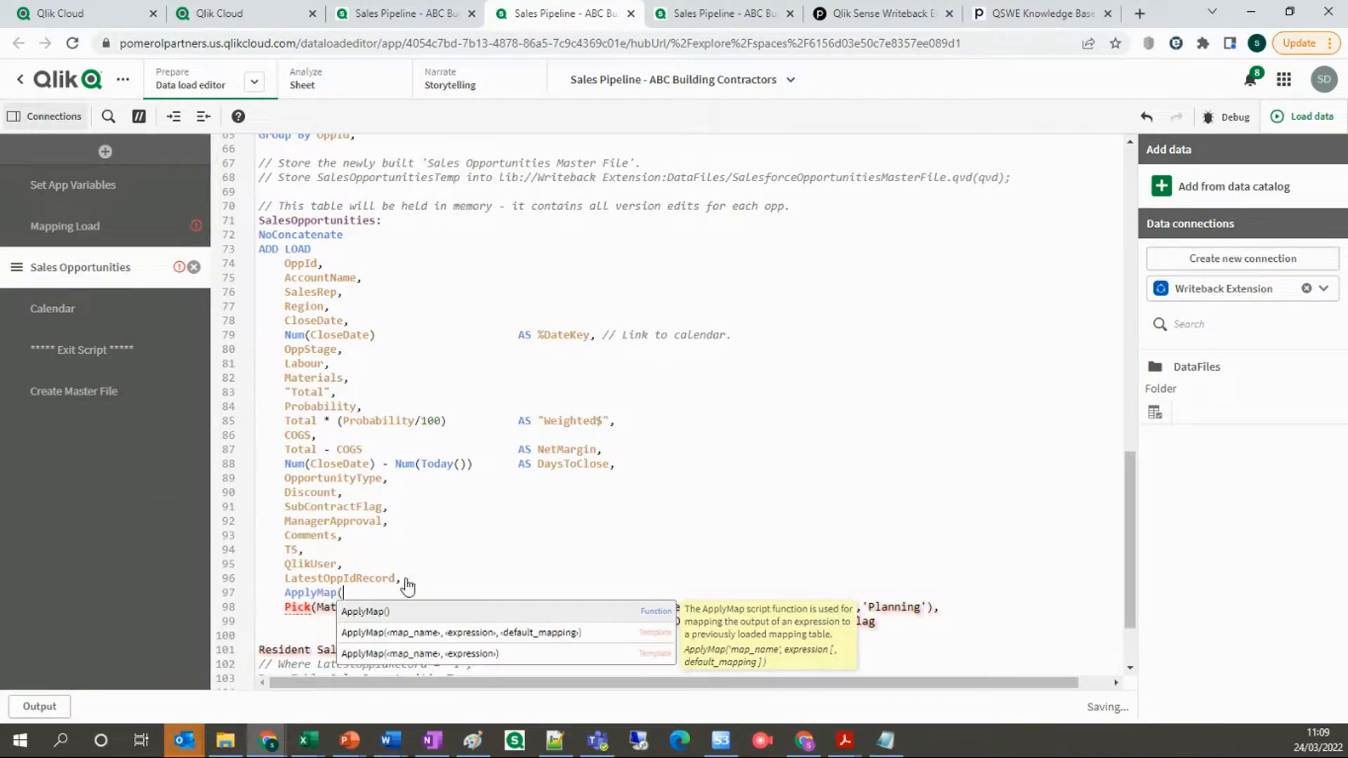
type("'MyMa")
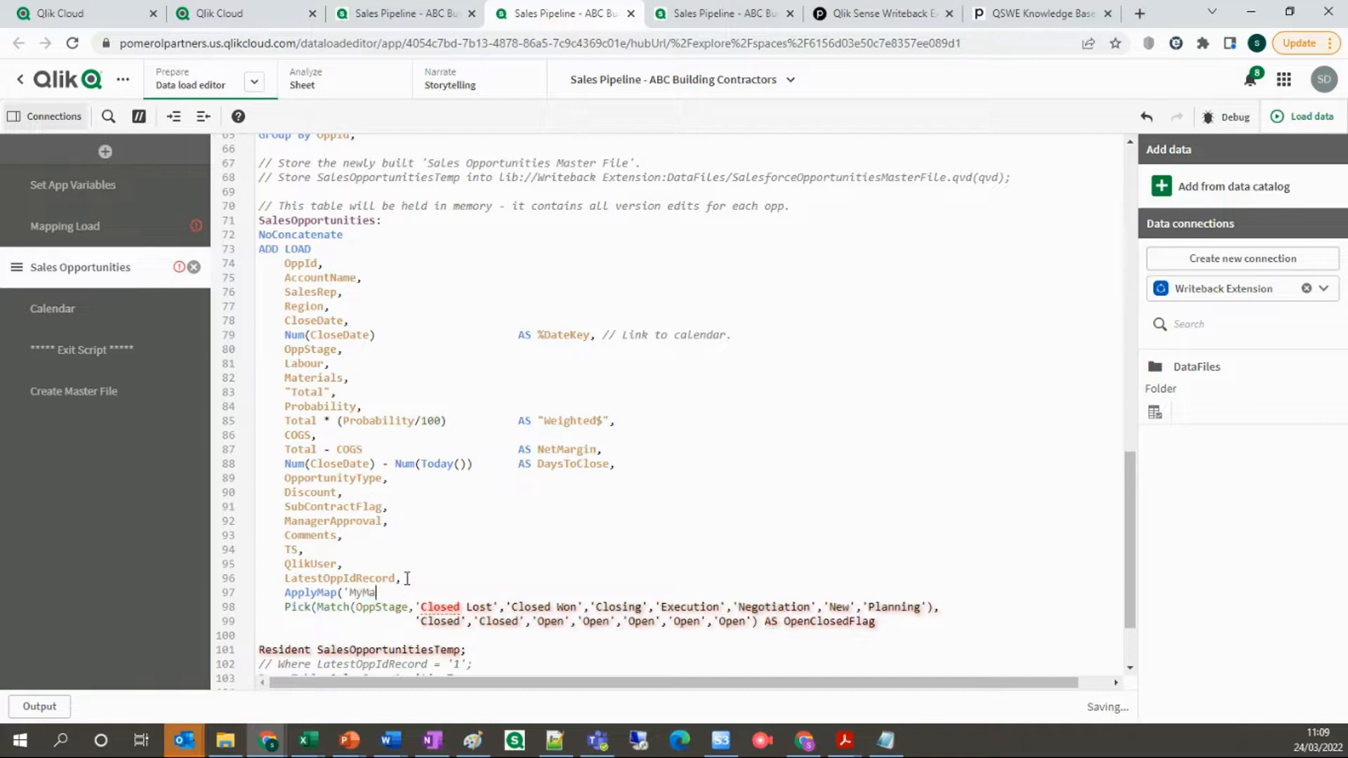
type("pping'")
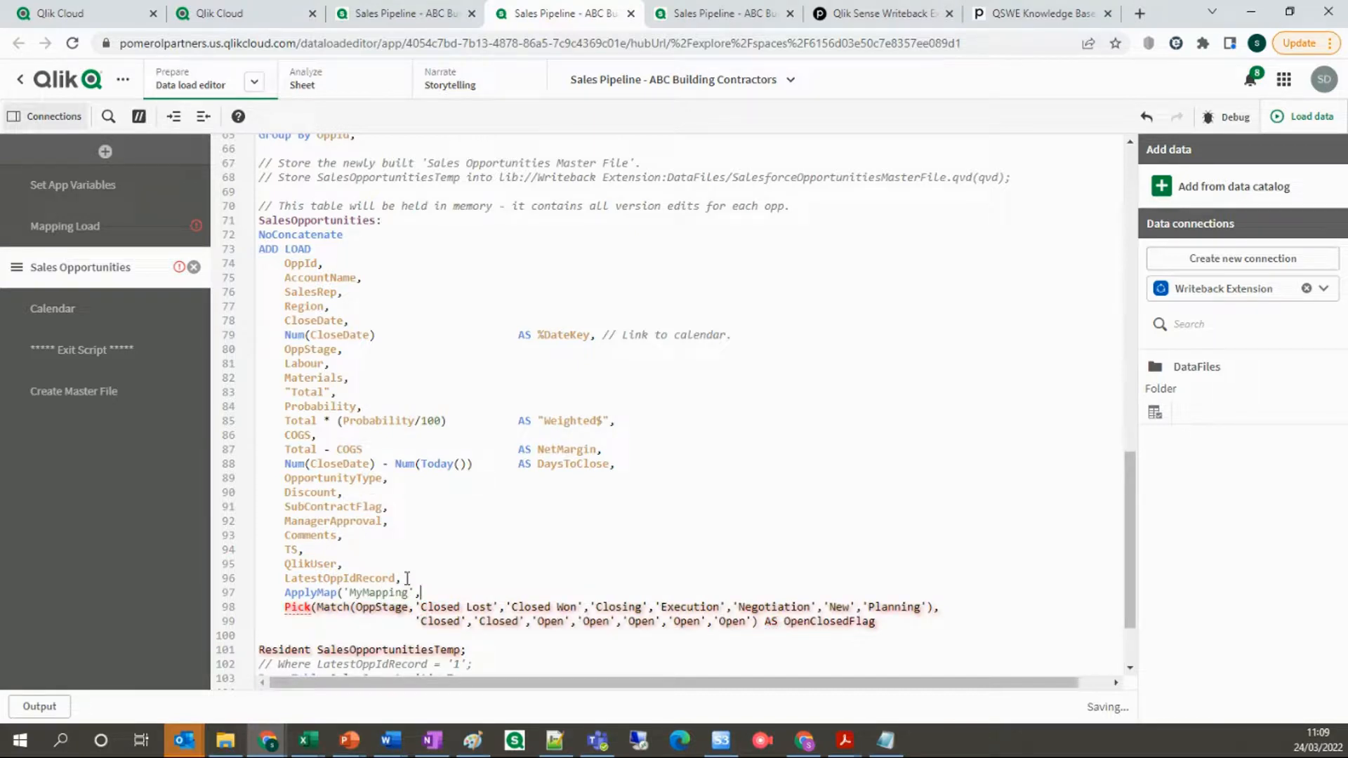
type(",")
- Complete the ApplyMap expression with the AccountName field, a Null() default and the alias Myfield
double_click(309, 281)
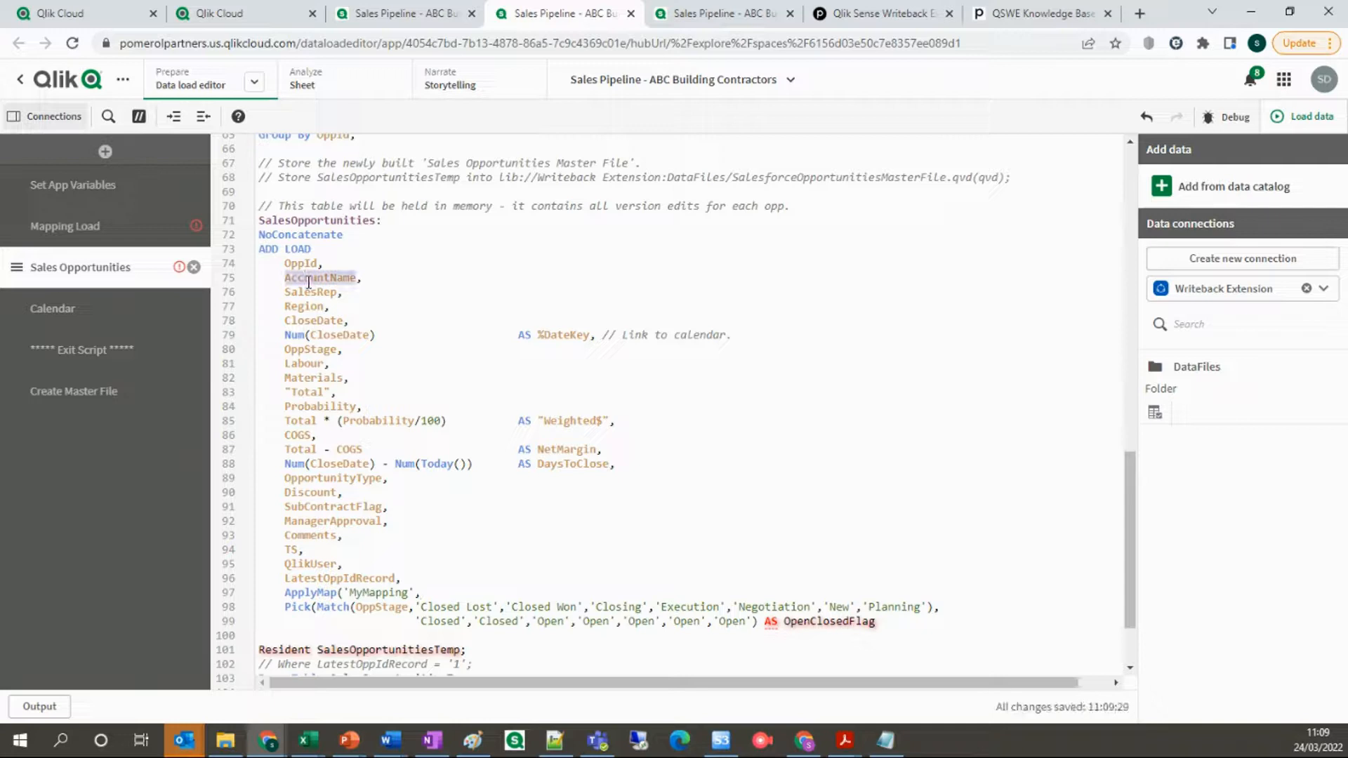
key("ctrl+c")
left_click(424, 594)
key("ctrl+v")
type("Nu")
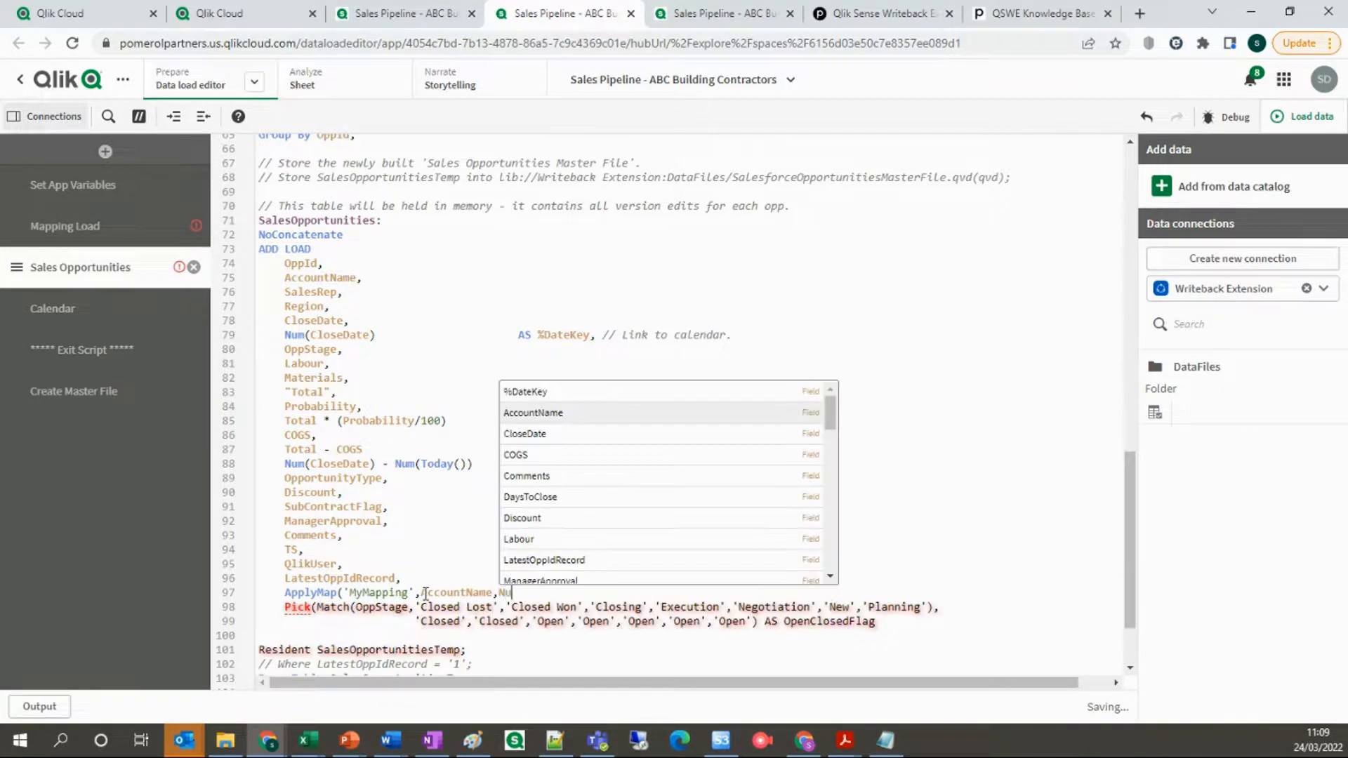
type("ll() a")
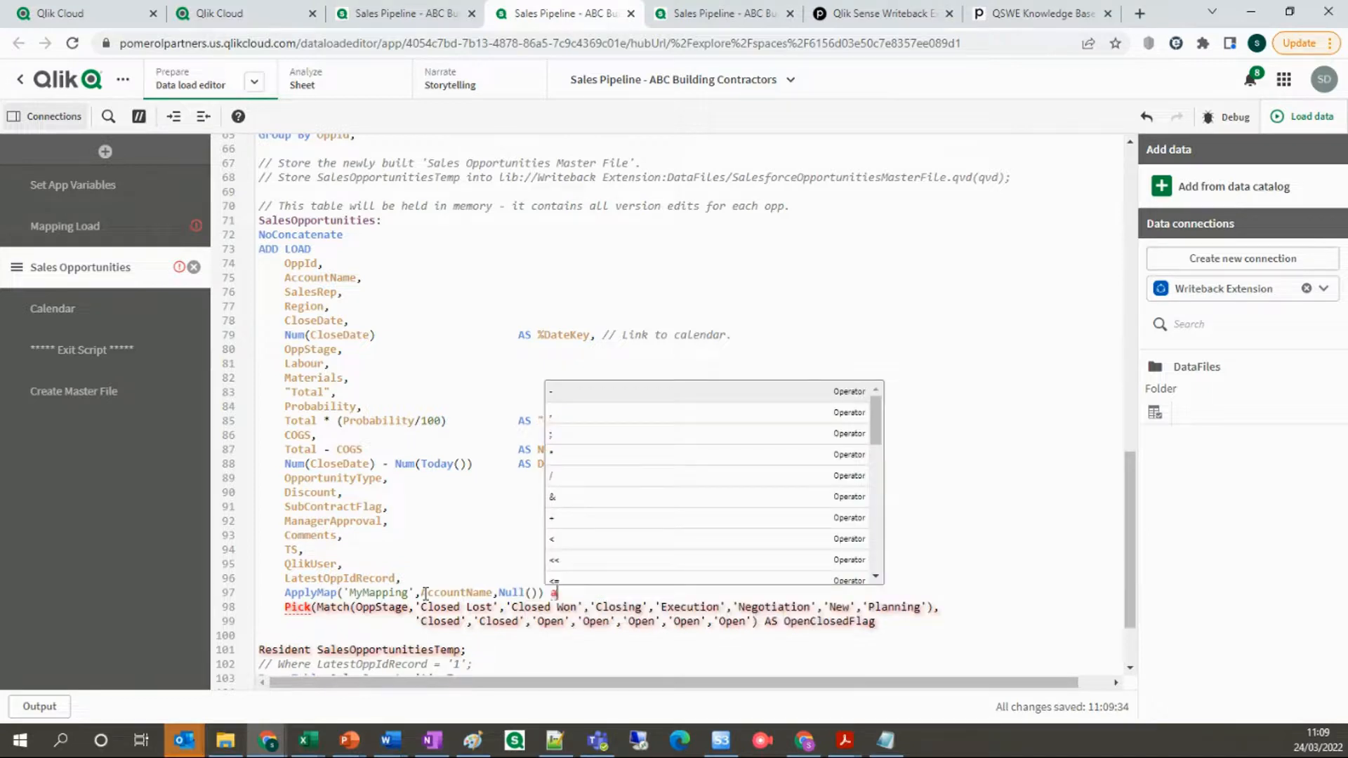
type("s Myfield,")
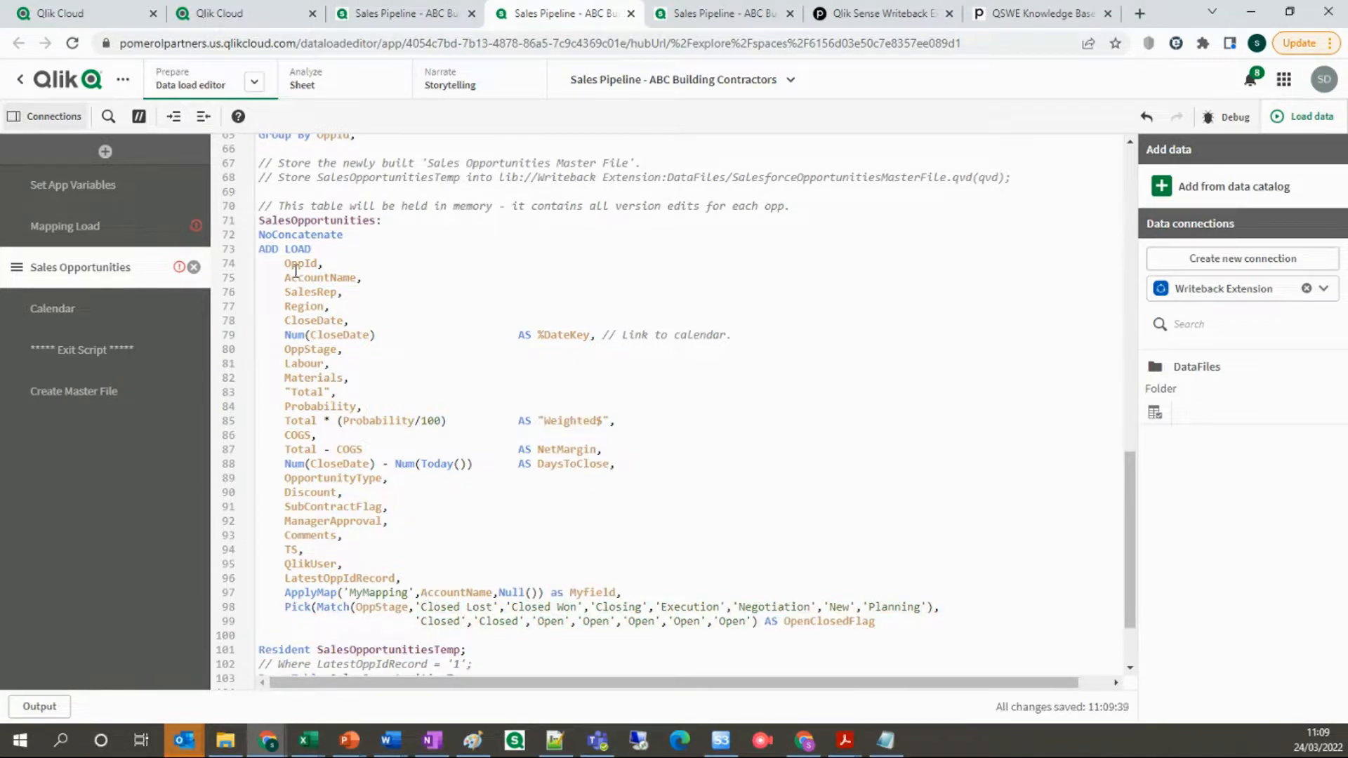
- Highlight the SalesOpportunities load, its MyMapping reference and the placeholder lines in the Mapping Load section
left_click_drag(261, 222, 479, 608)
left_click(417, 638)
double_click(362, 592)
left_click(91, 229)
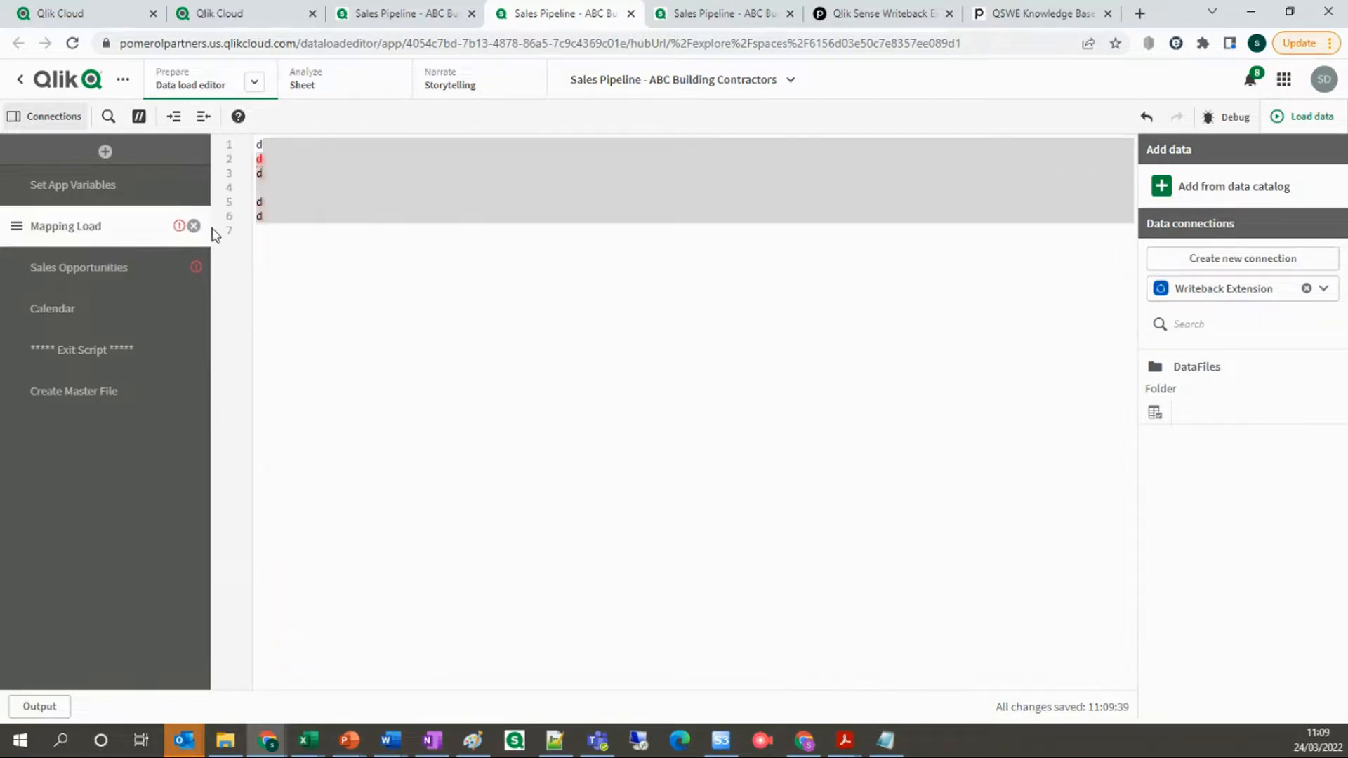
left_click_drag(257, 144, 292, 322)
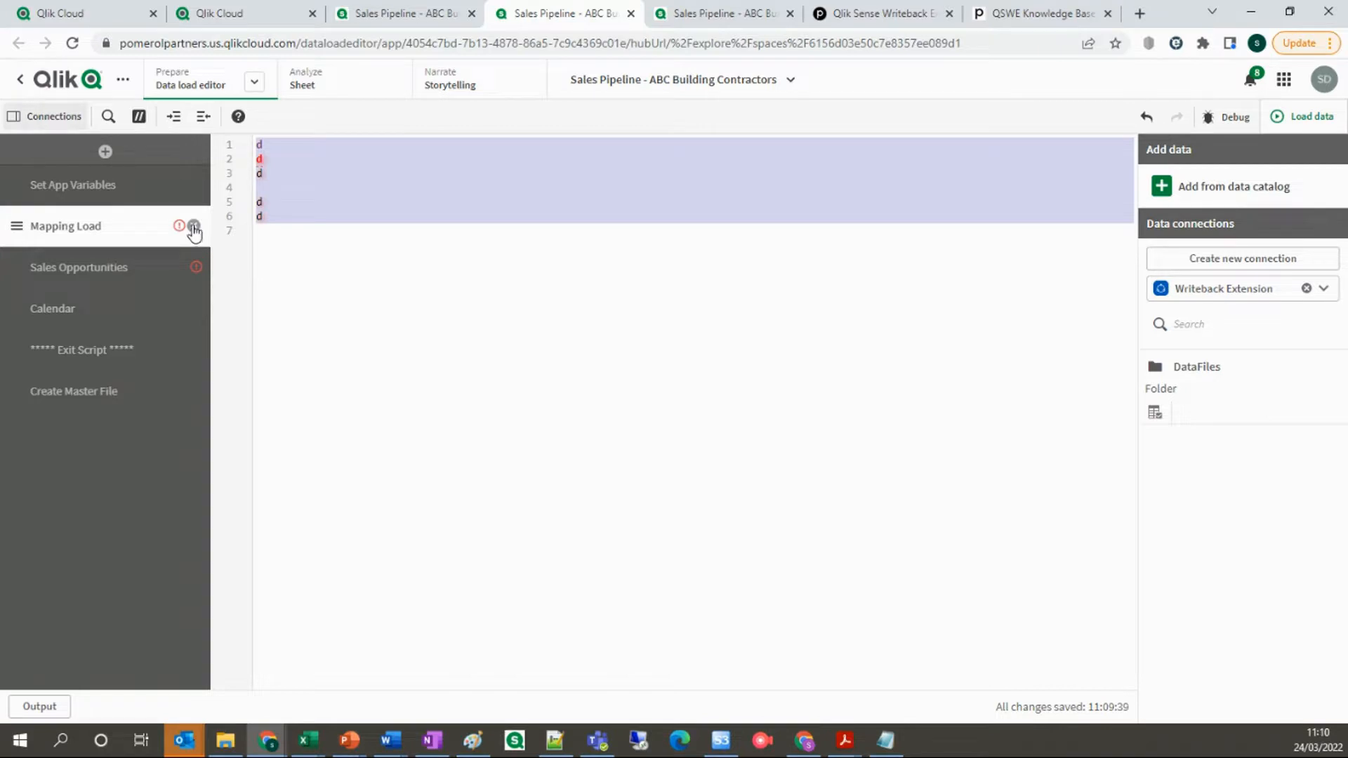
- Delete the ApplyMap line from the SalesOpportunities load in the Sales Opportunities section
left_click(99, 270)
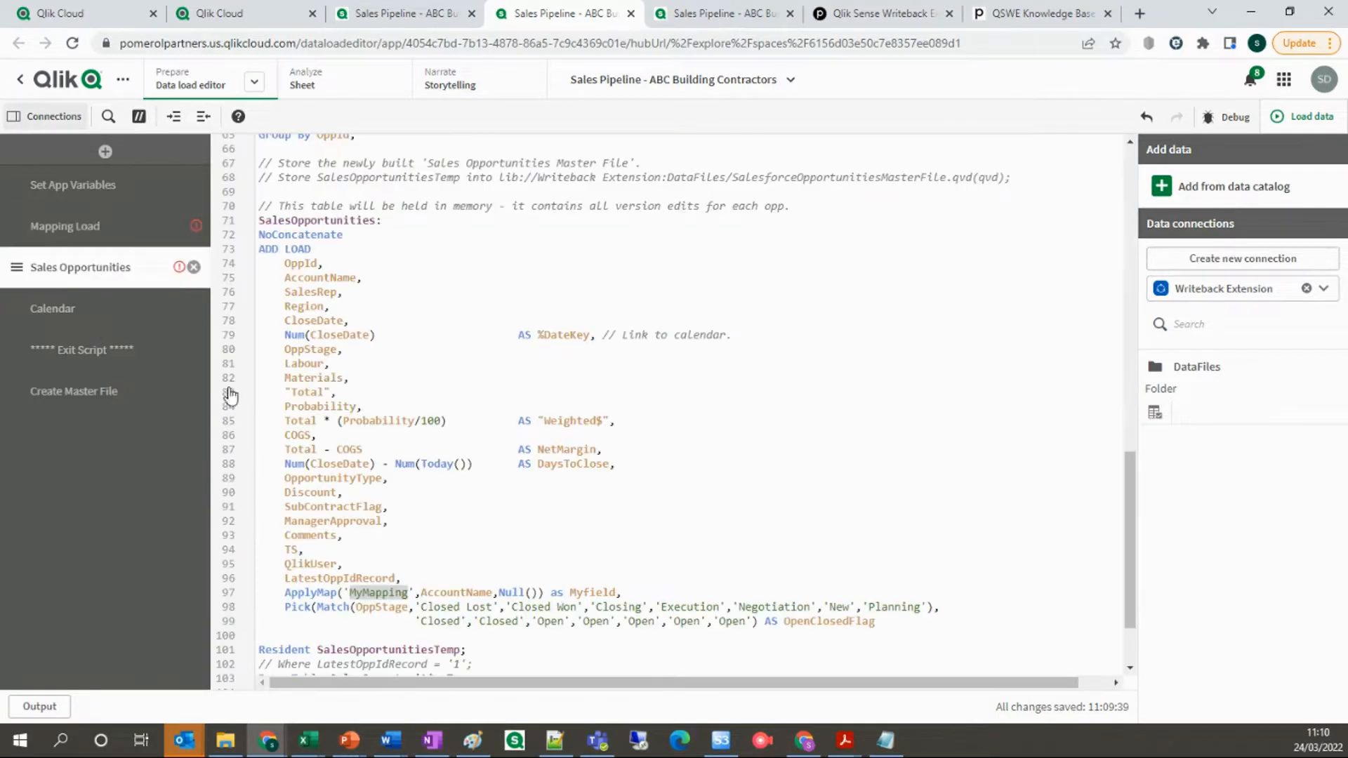
left_click_drag(288, 592, 625, 593)
key("BackSpace")
key("BackSpace")
key("BackSpace")
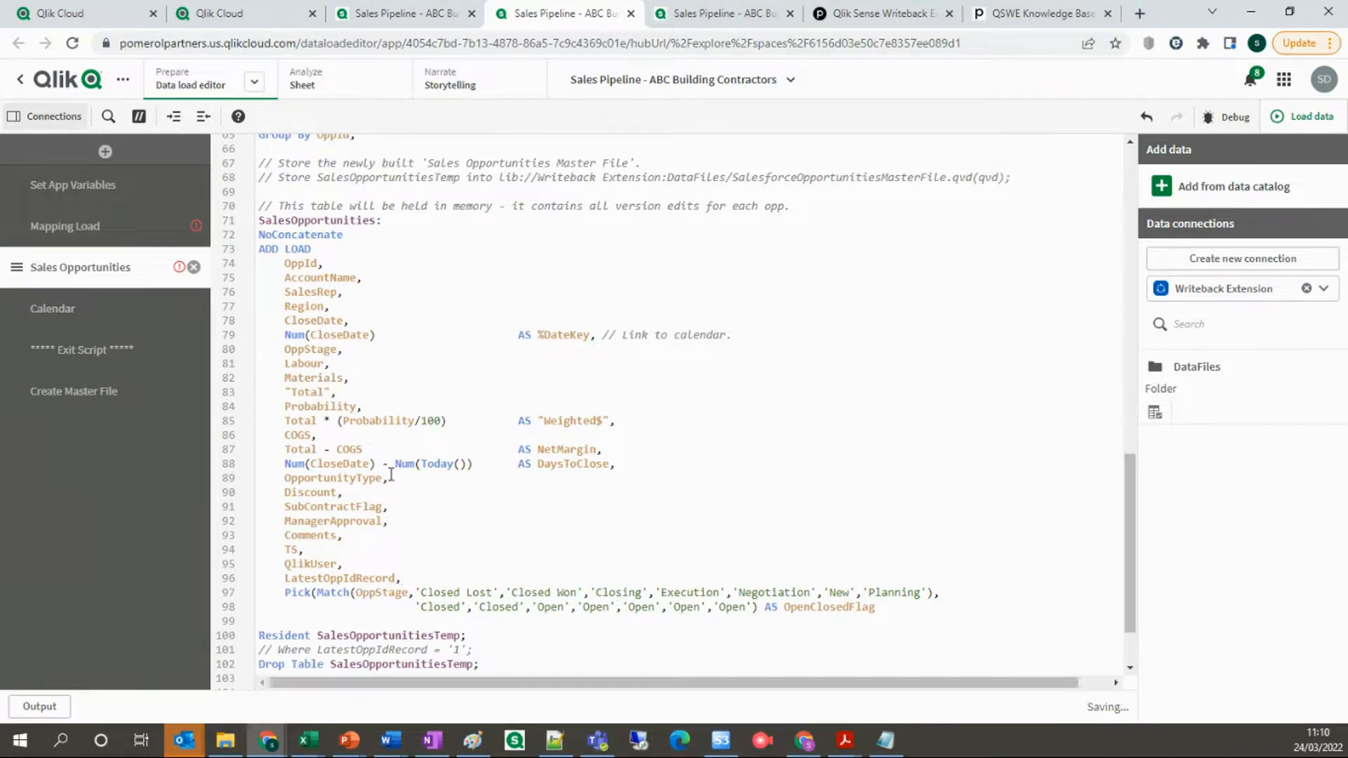
- Highlight the SalesOpportunities load through its Drop Table statement and examine the tables in the data model viewer
left_click_drag(262, 219, 504, 666)
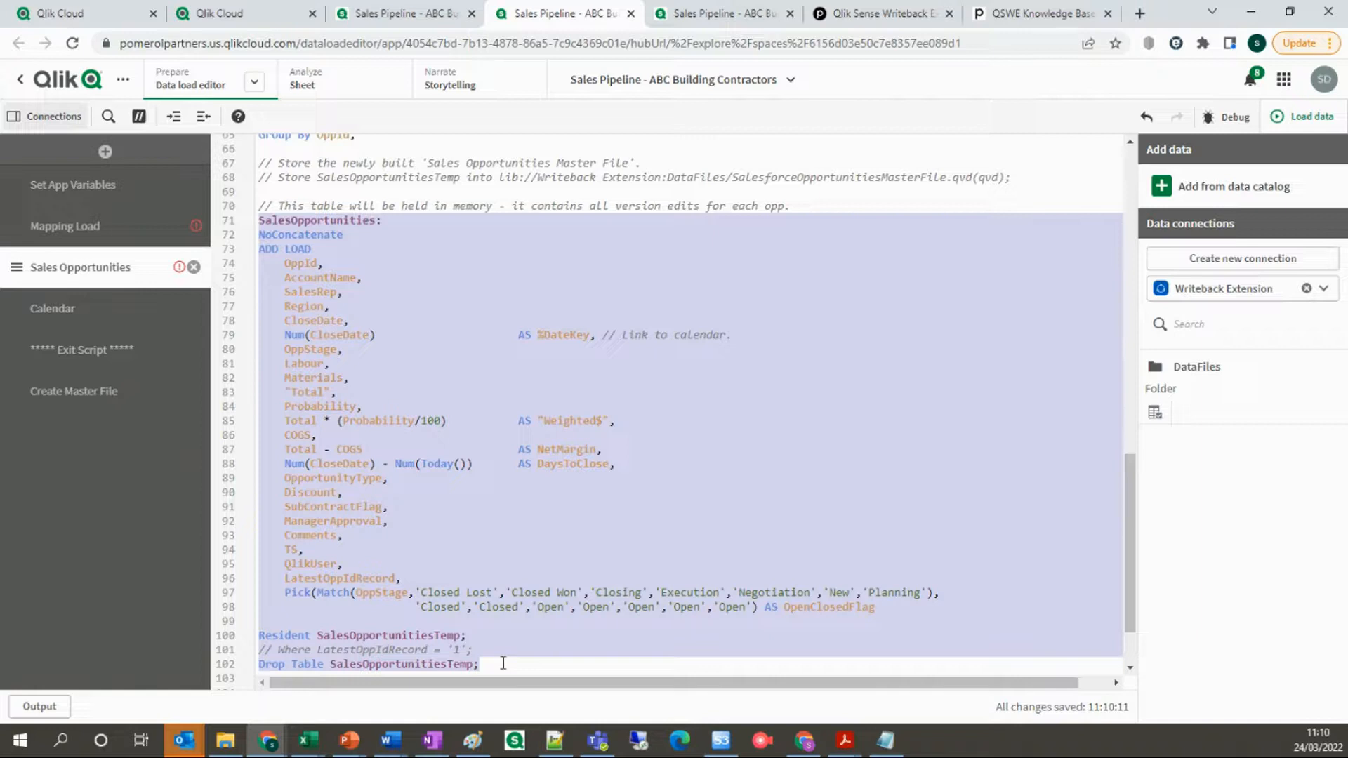
left_click(719, 24)
left_click(685, 493)
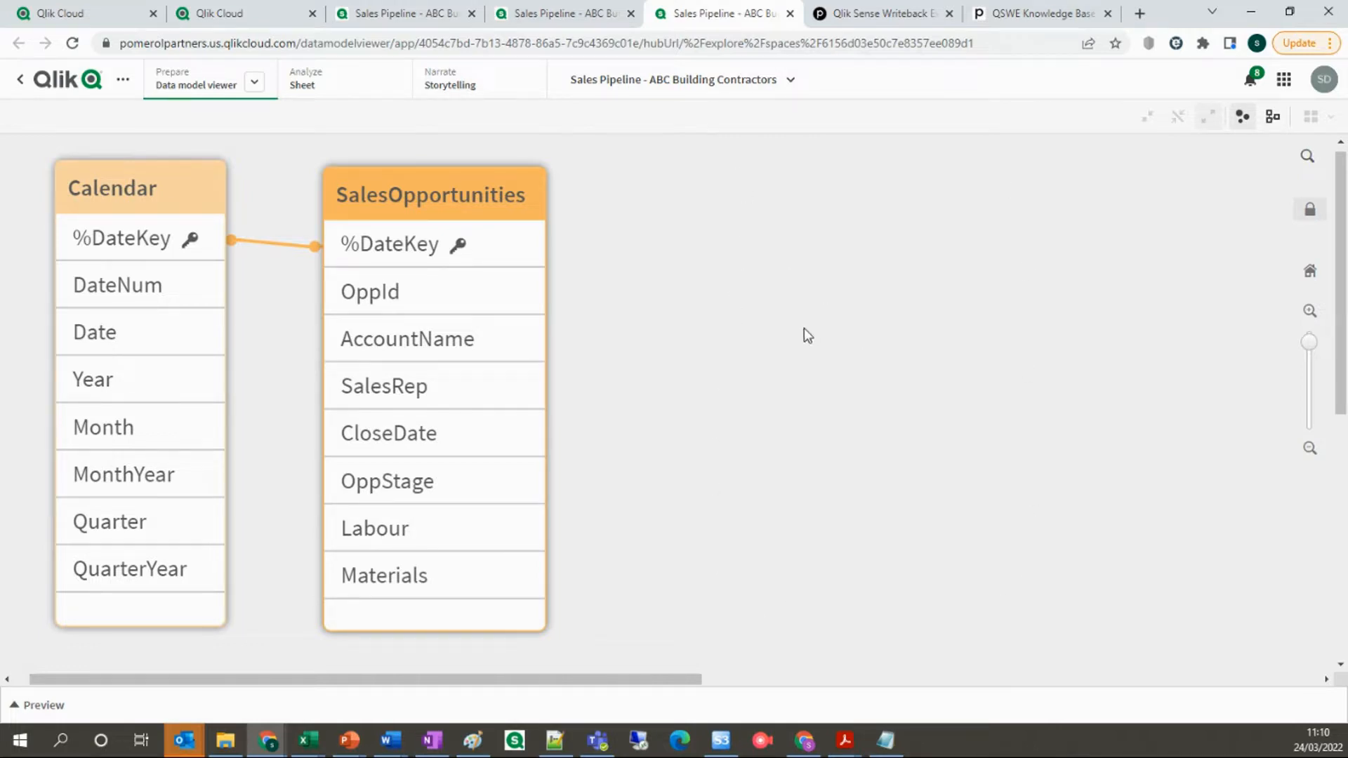
left_click(549, 14)
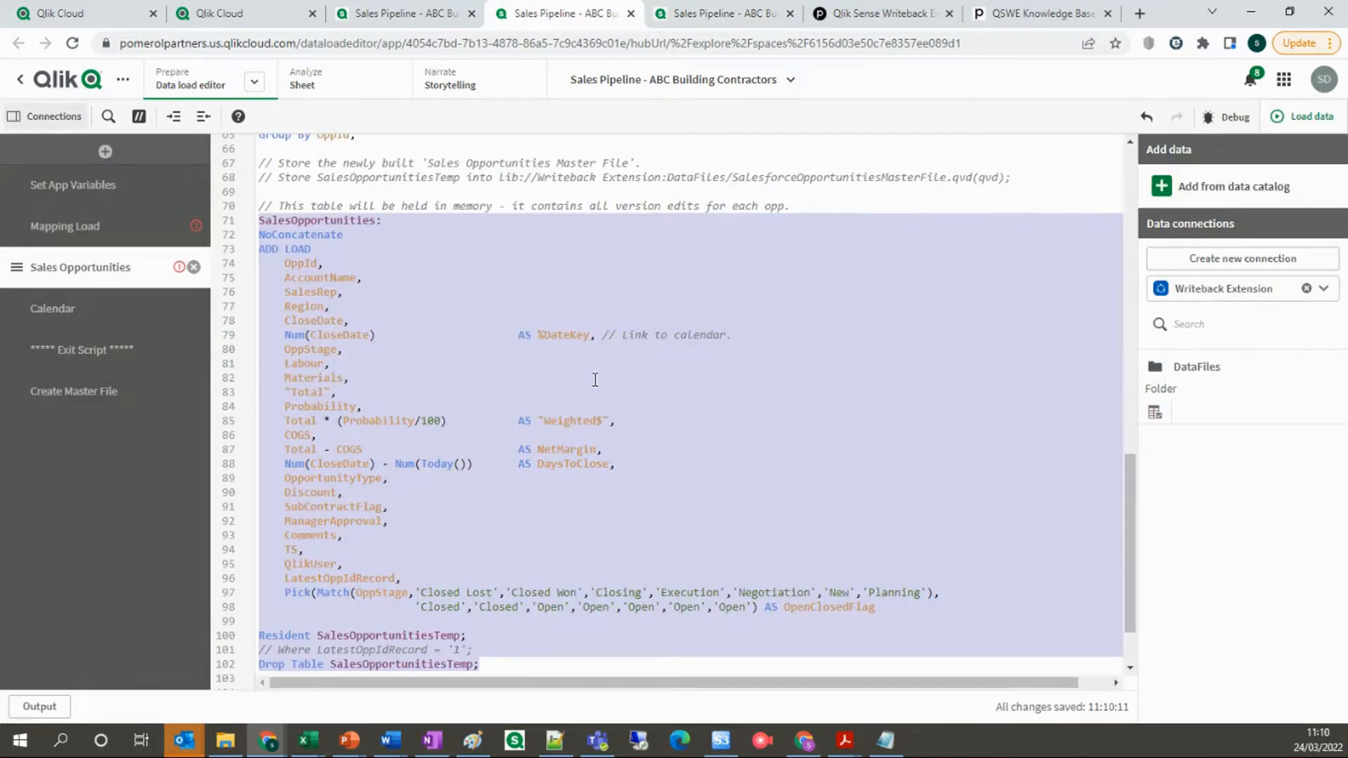
left_click(615, 536)
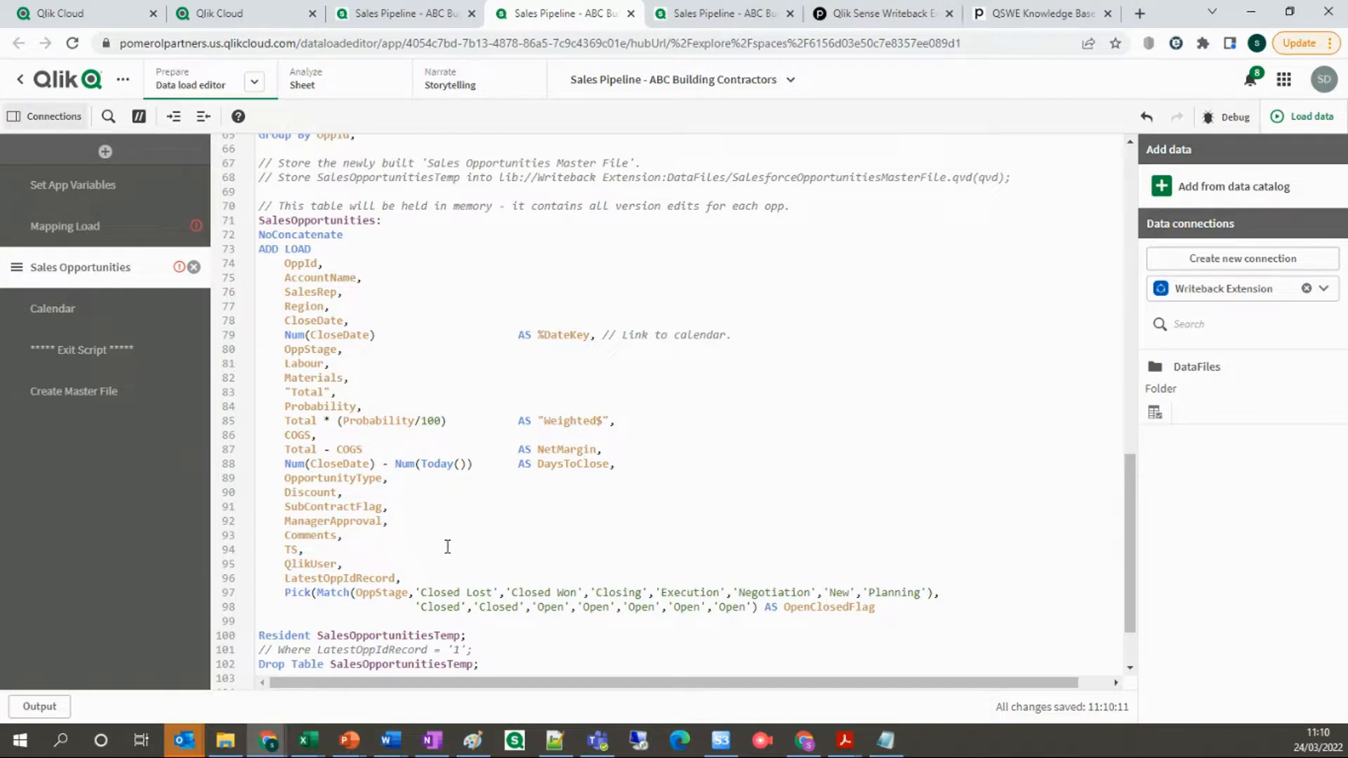
- Delete the Mapping Load script section
left_click(92, 223)
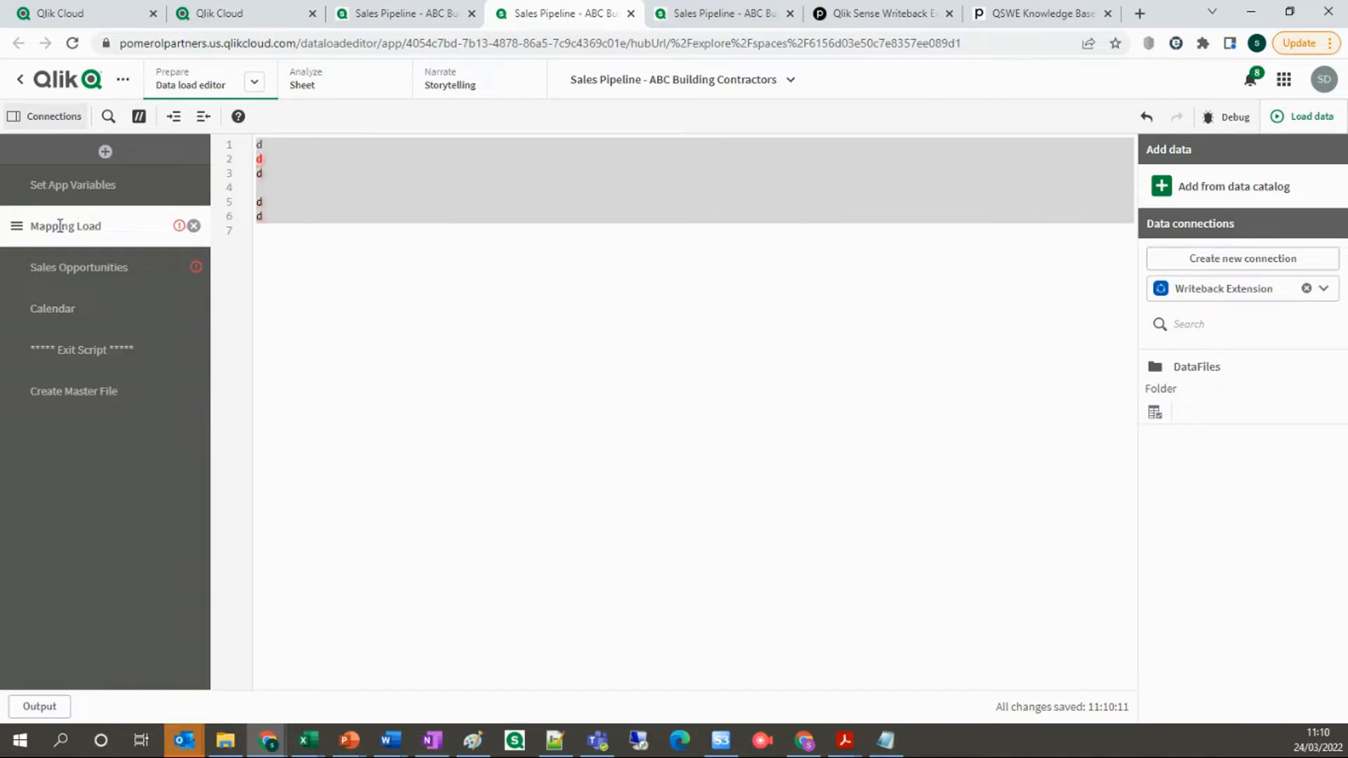
left_click(193, 226)
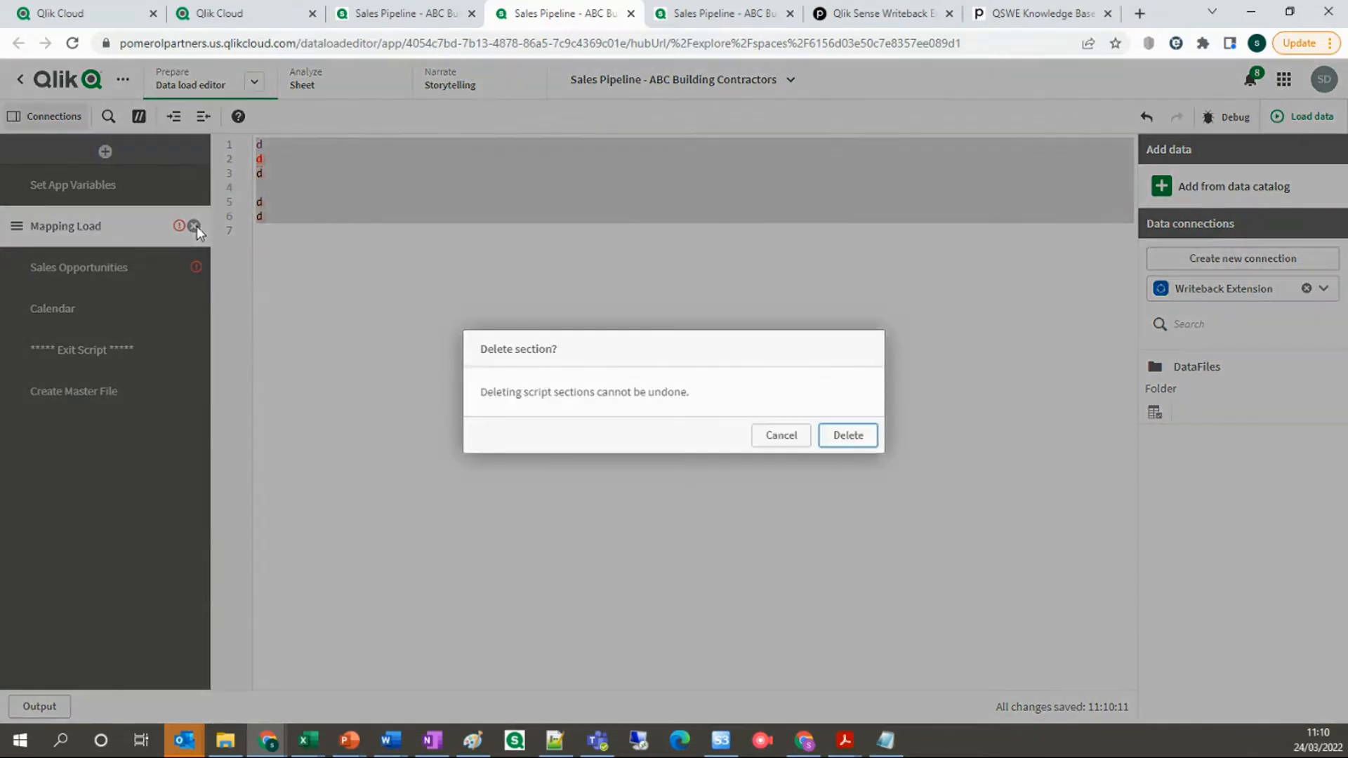
left_click(846, 435)
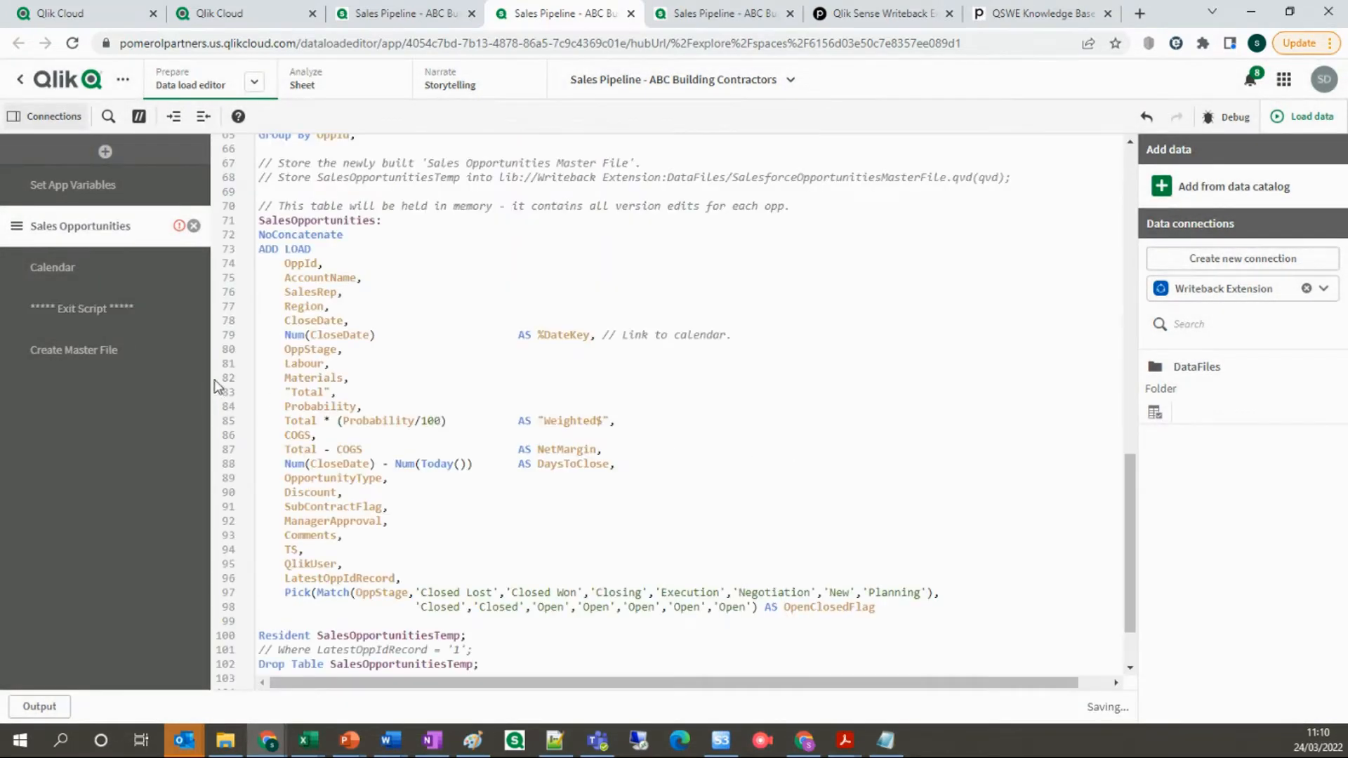
- Highlight the IsPartialReload drop-table statement, followed by the Sales Opportunities script from its first line down to the concatenated load
scroll(461, 350, "up", 13)
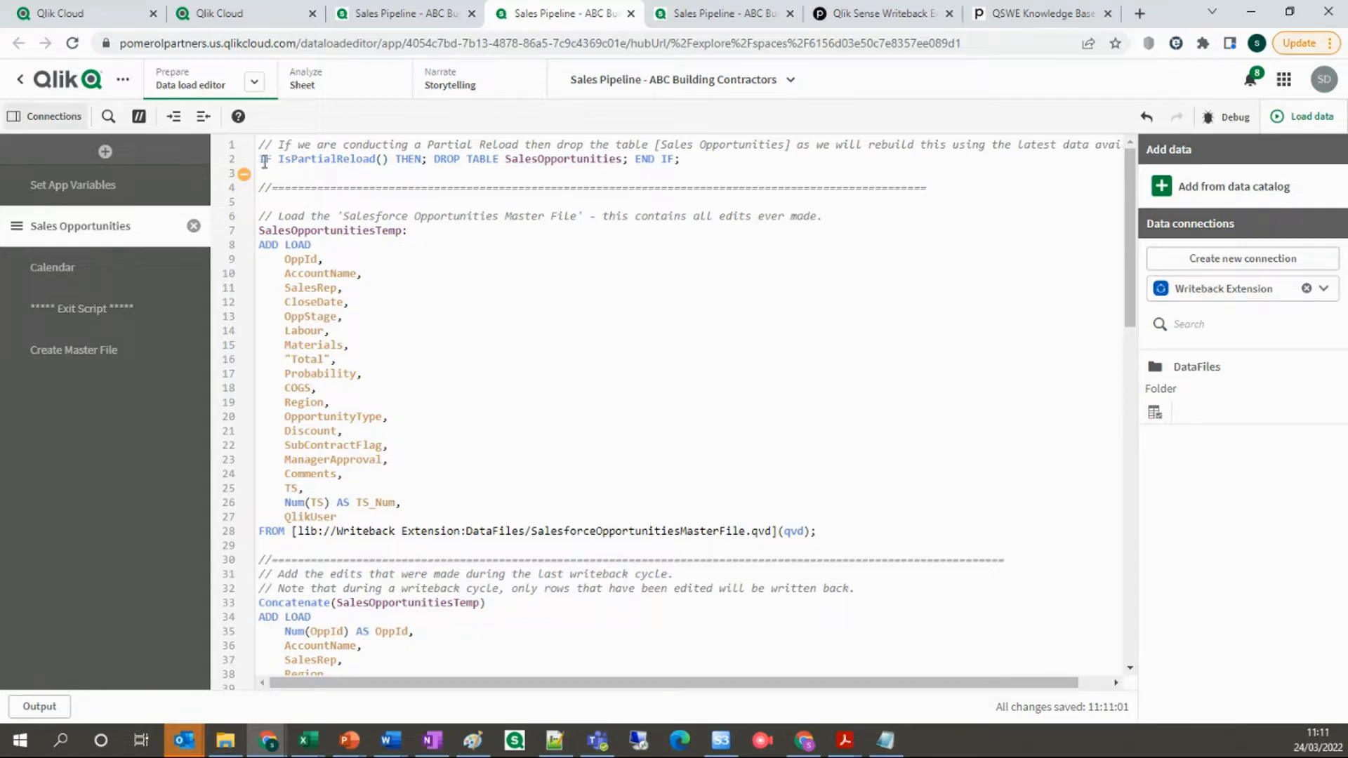
left_click_drag(263, 161, 689, 163)
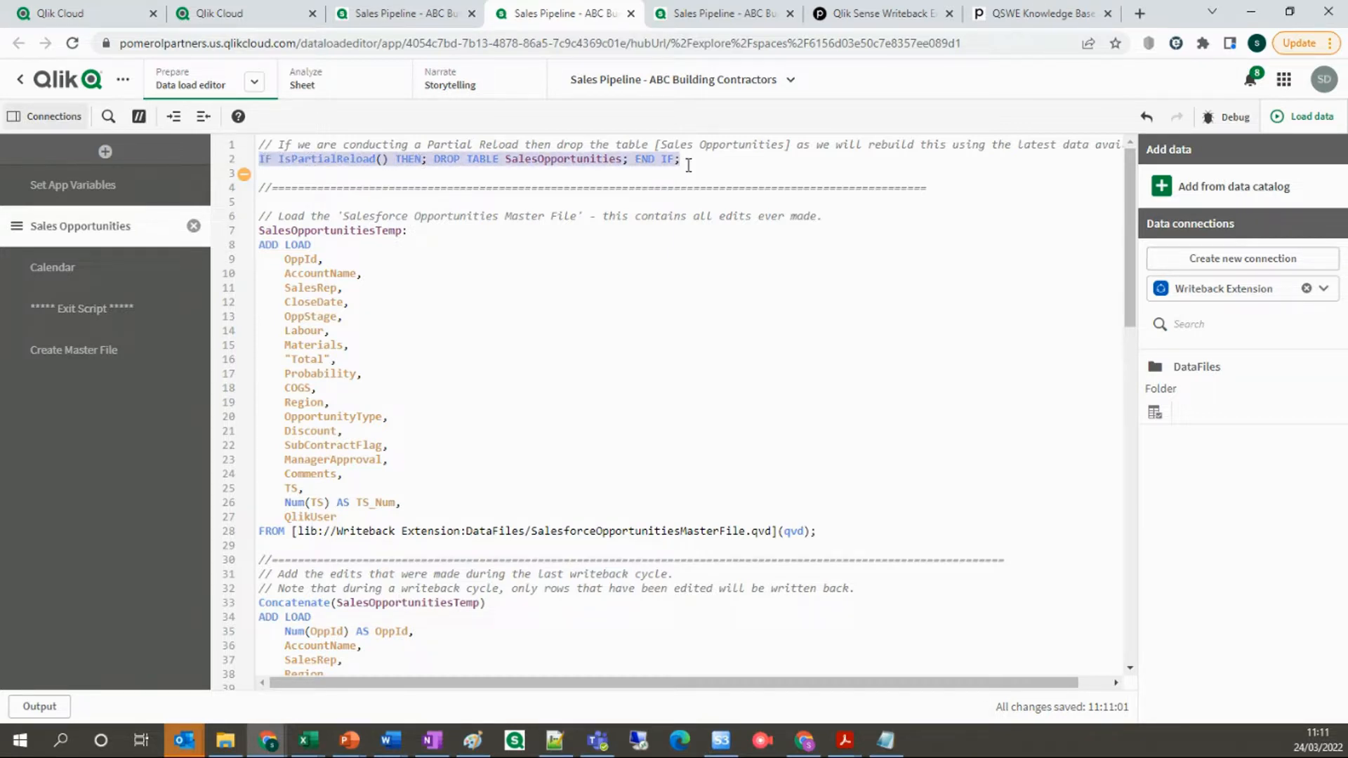
left_click(261, 144)
left_click_drag(262, 144, 548, 664)
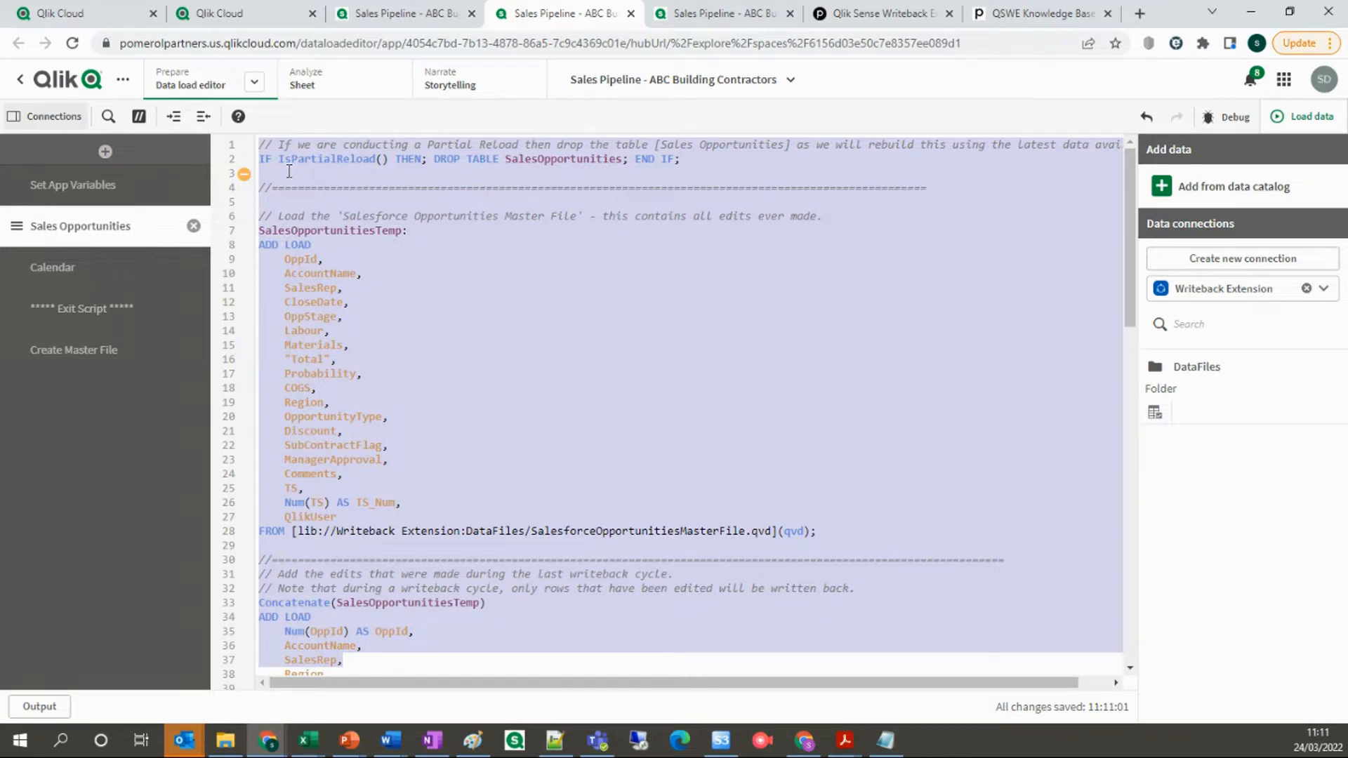
- Review the Set App Variables and Calendar sections and highlight the IF IsPartialReload() condition in Sales Opportunities
left_click(101, 184)
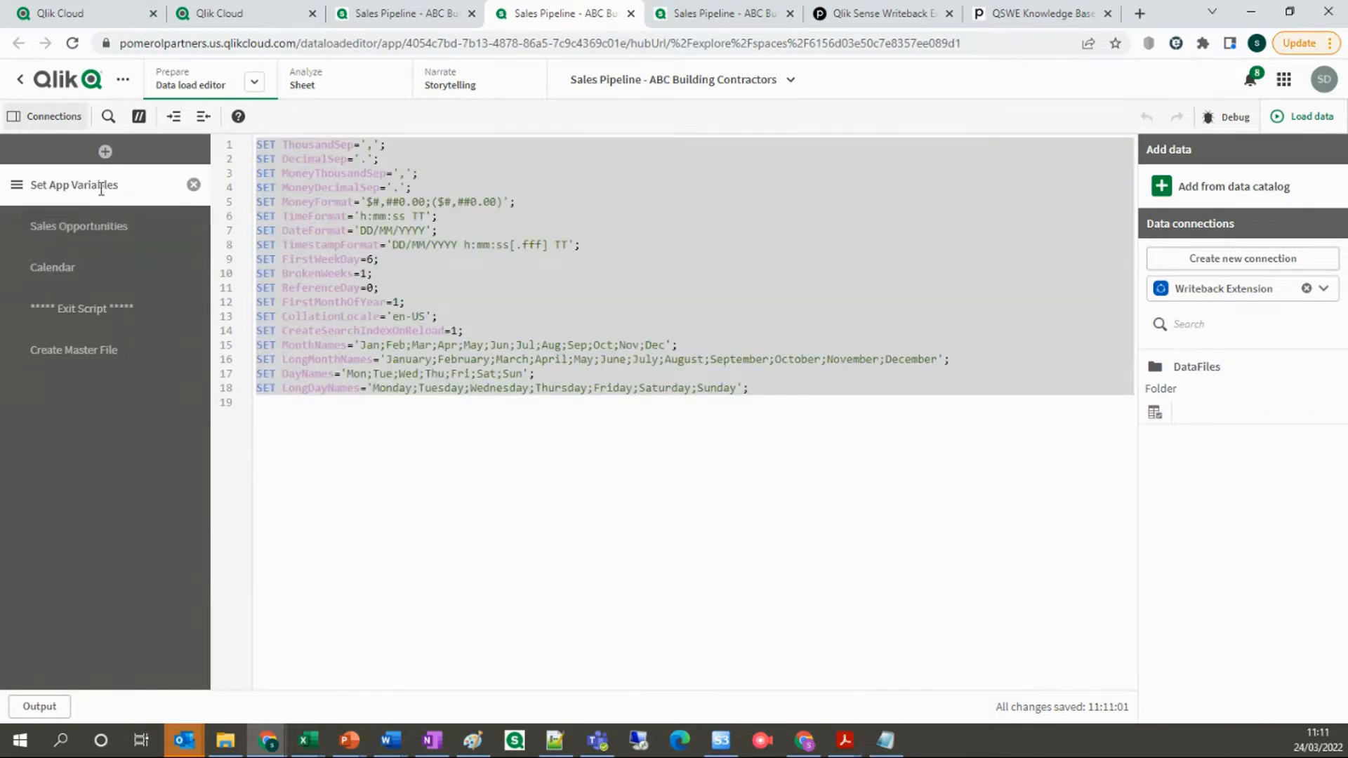
left_click(95, 228)
left_click(93, 267)
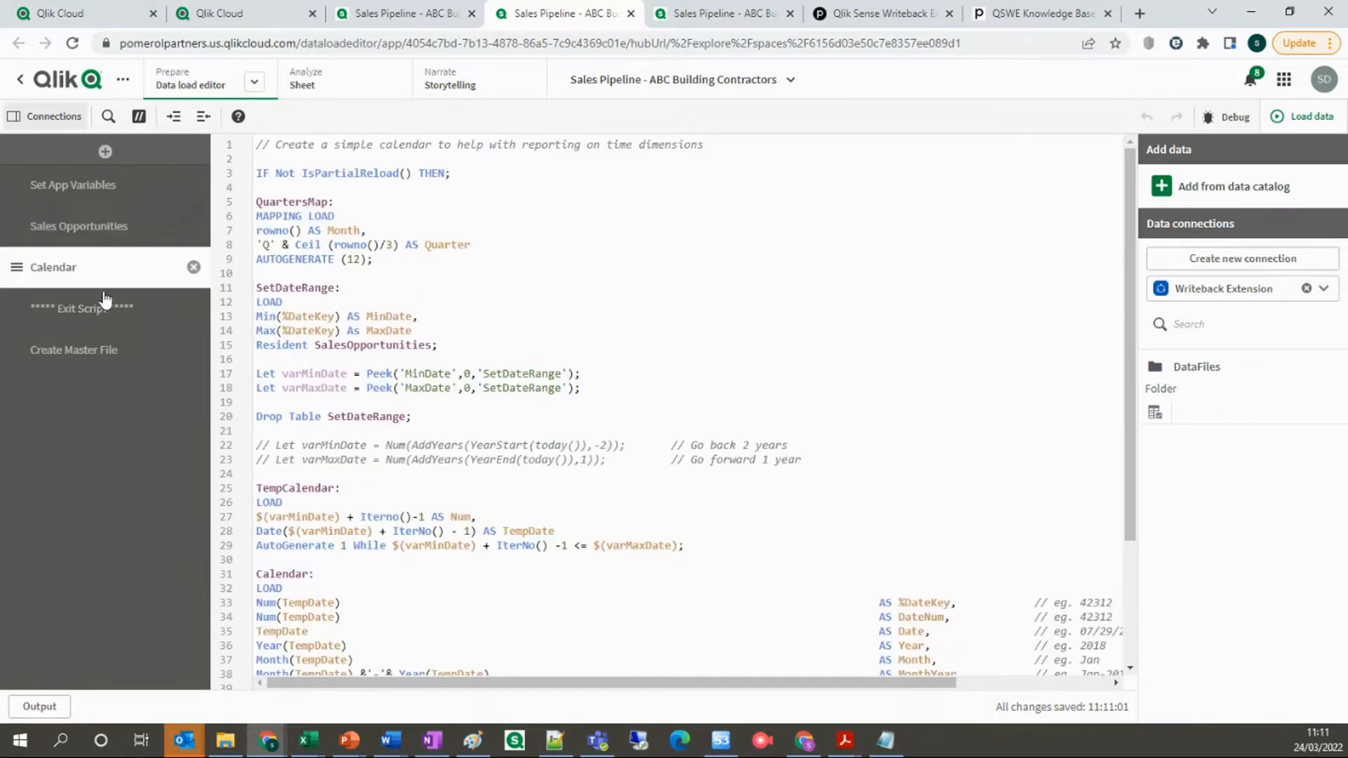
left_click(106, 226)
left_click(270, 174)
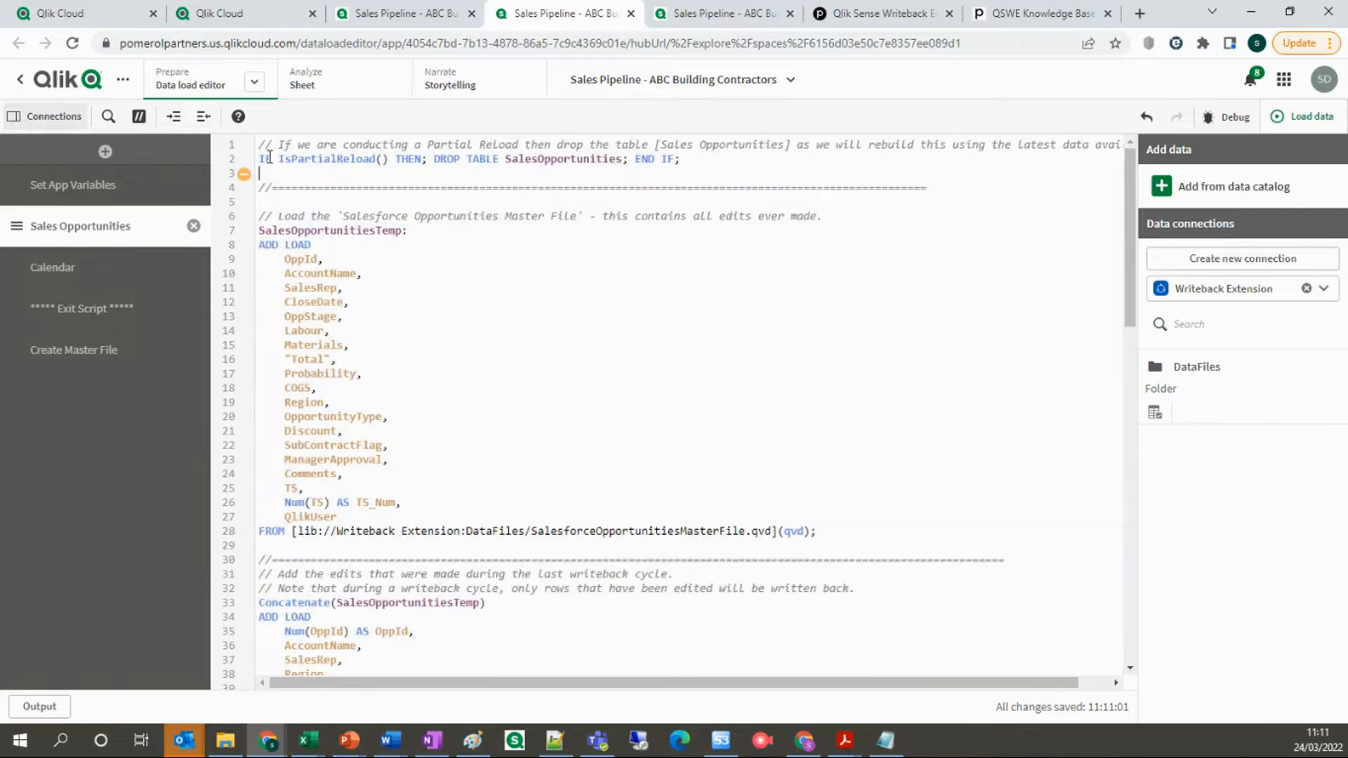
left_click_drag(258, 159, 386, 163)
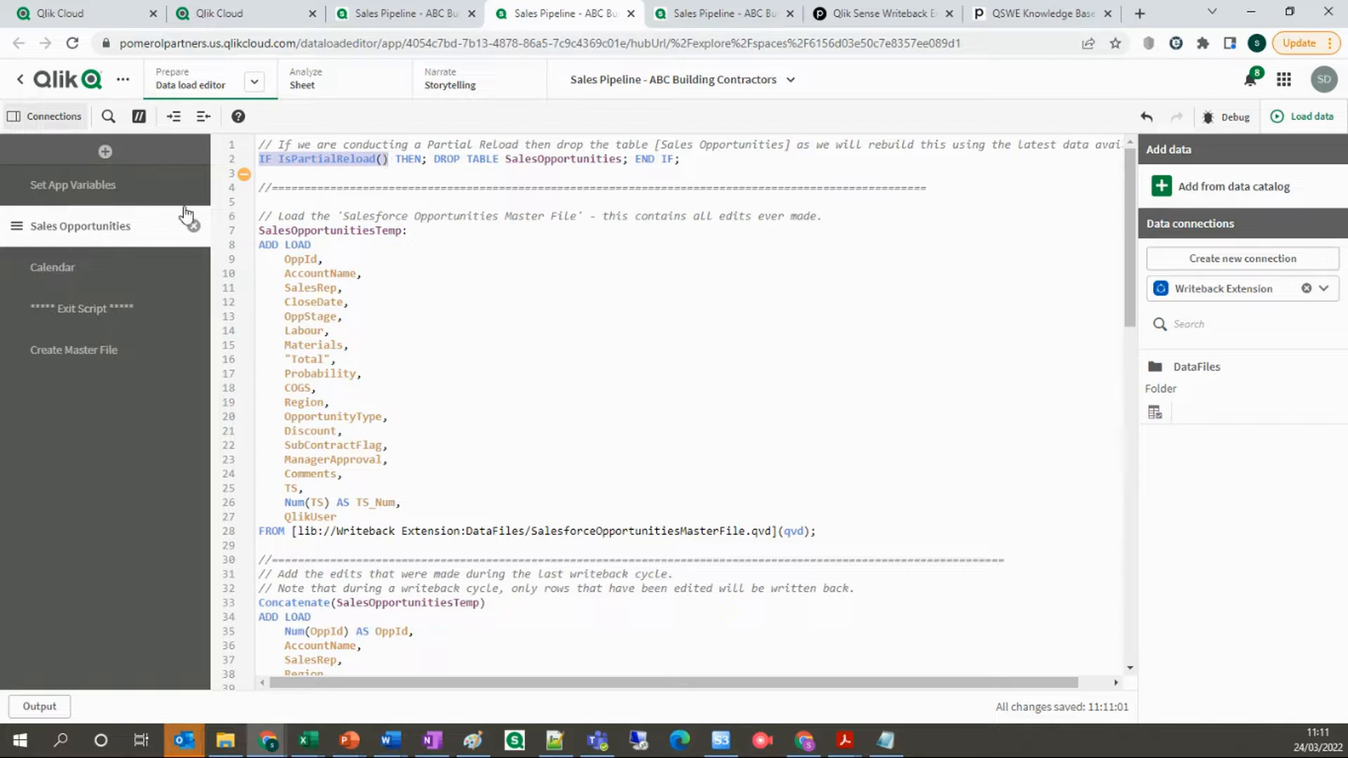
- Go through the script sections in order from Set App Variables to Exit Script
left_click(134, 196)
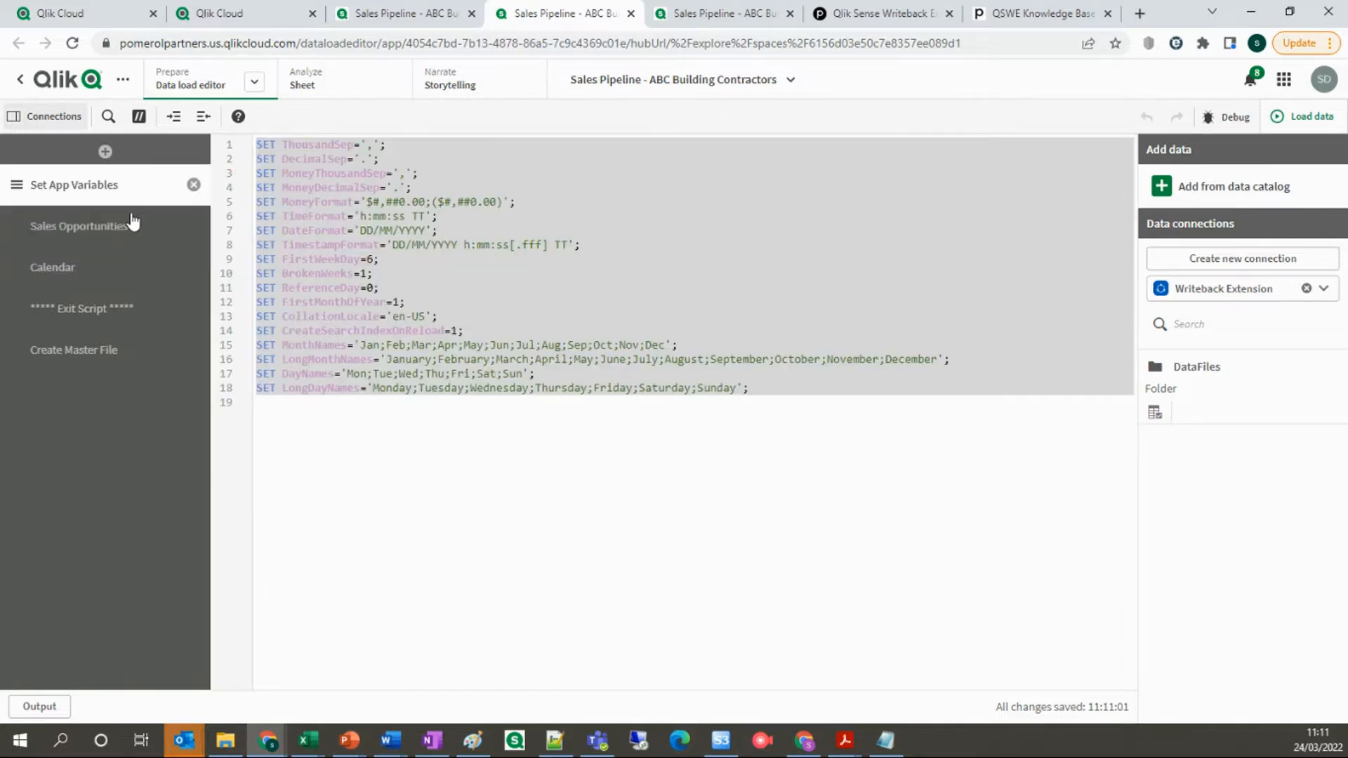
left_click(132, 225)
left_click(103, 267)
left_click(107, 307)
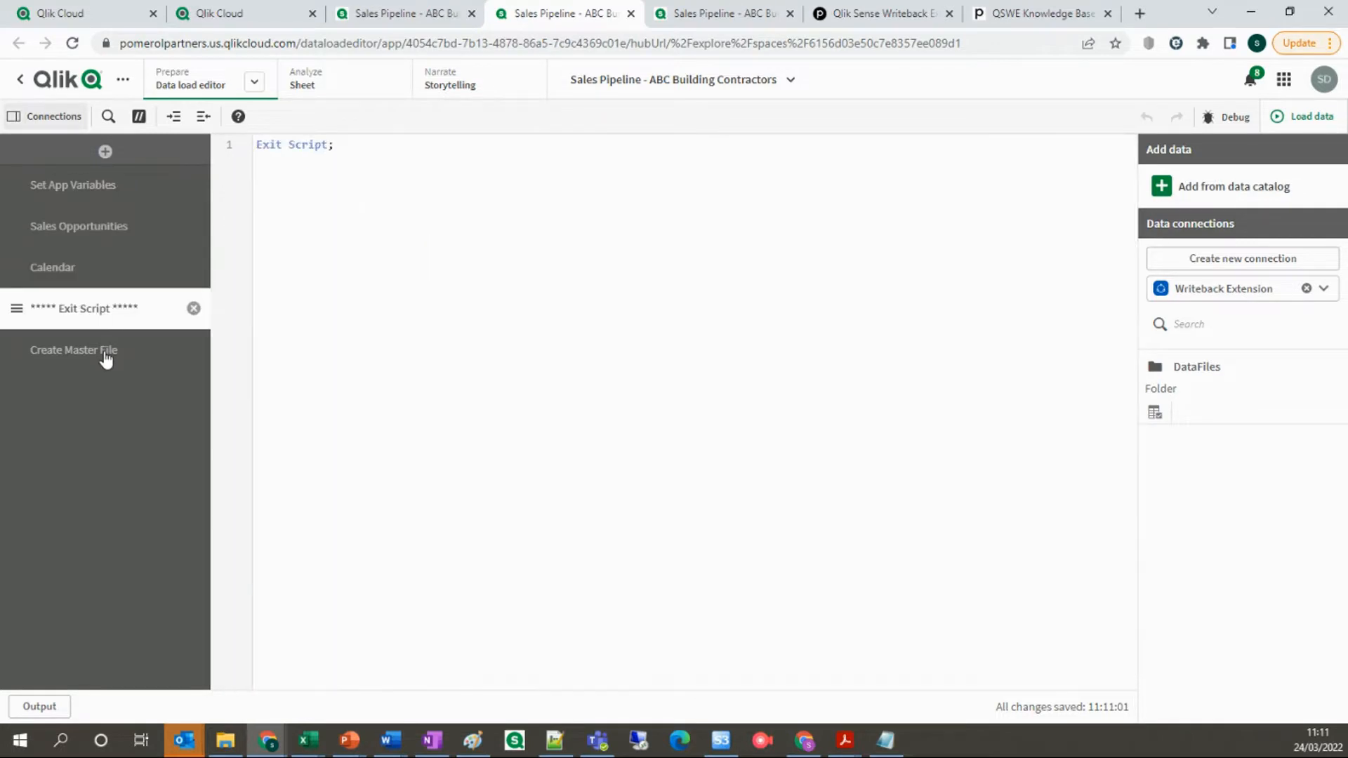
- Review the Create Master File section, and highlight the Salesforce Opportunities Master File load in the Sales Opportunities section
left_click(108, 351)
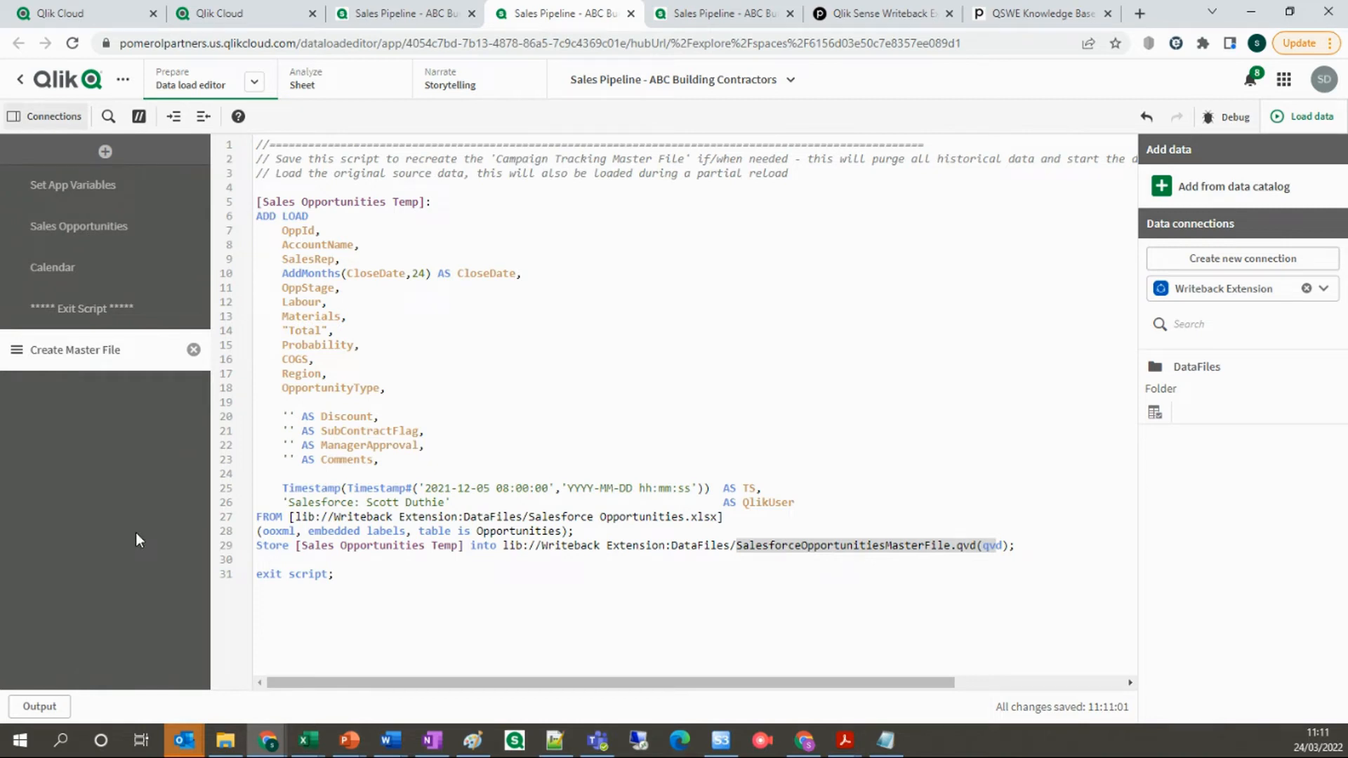
left_click(98, 227)
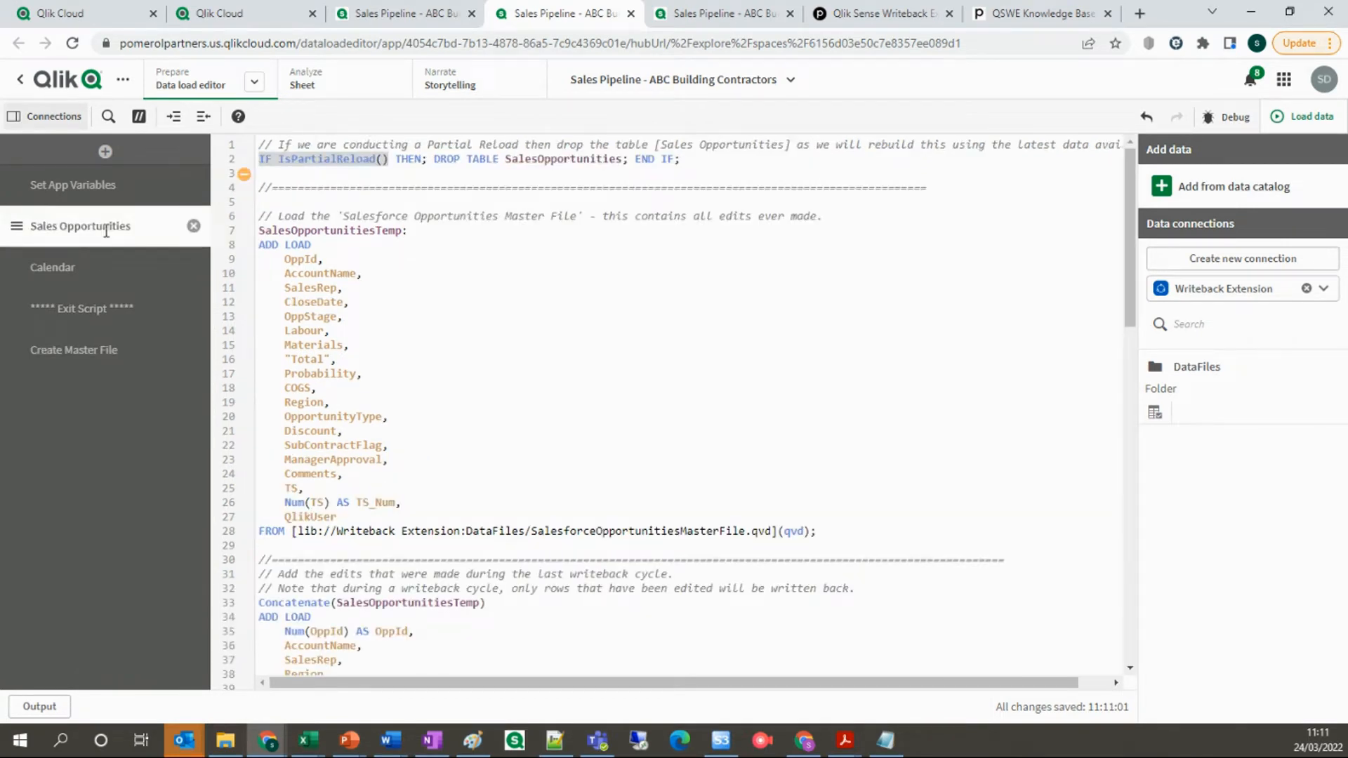
left_click(260, 232)
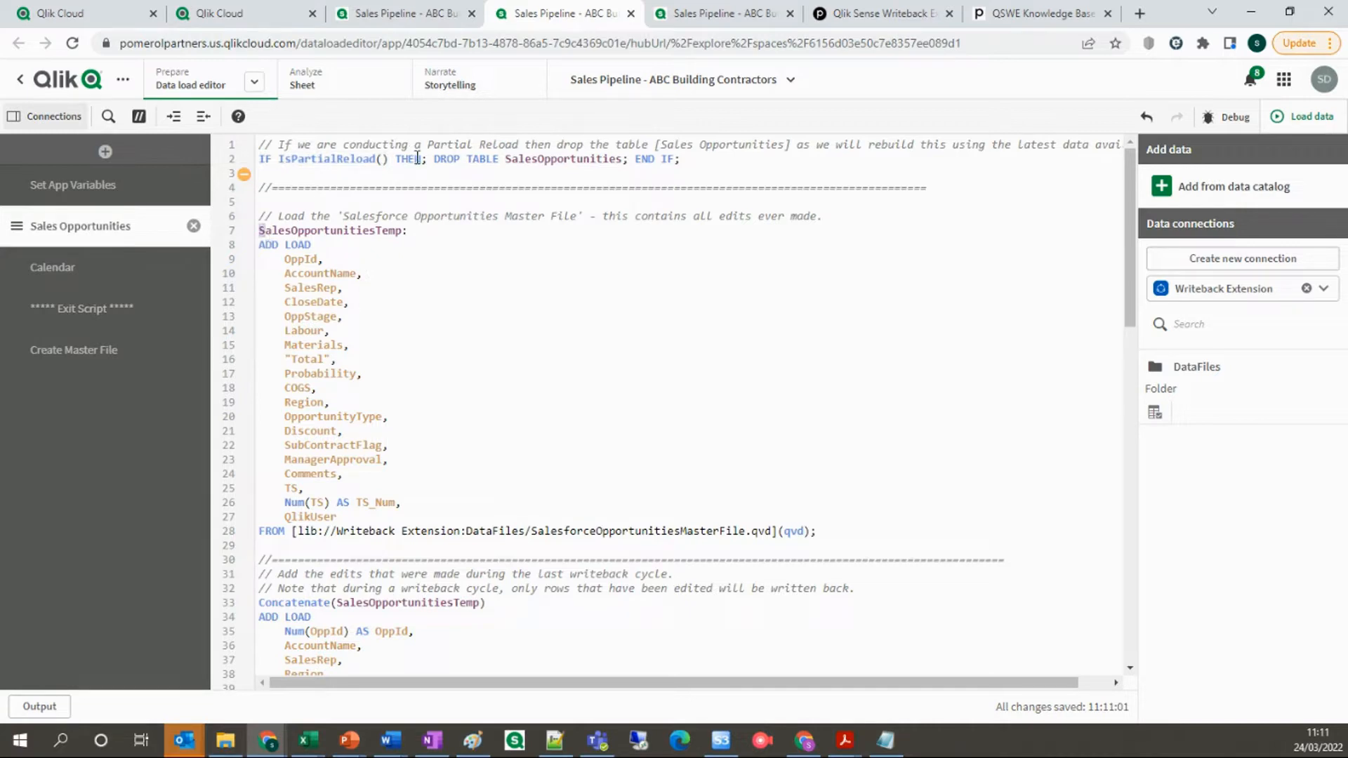
left_click_drag(267, 215, 539, 582)
left_click(595, 418)
- Show the Sales Opportunities Overview and Editing sheet, and switch to the QSWE Knowledge Base to look over its Help Topics
left_click(383, 14)
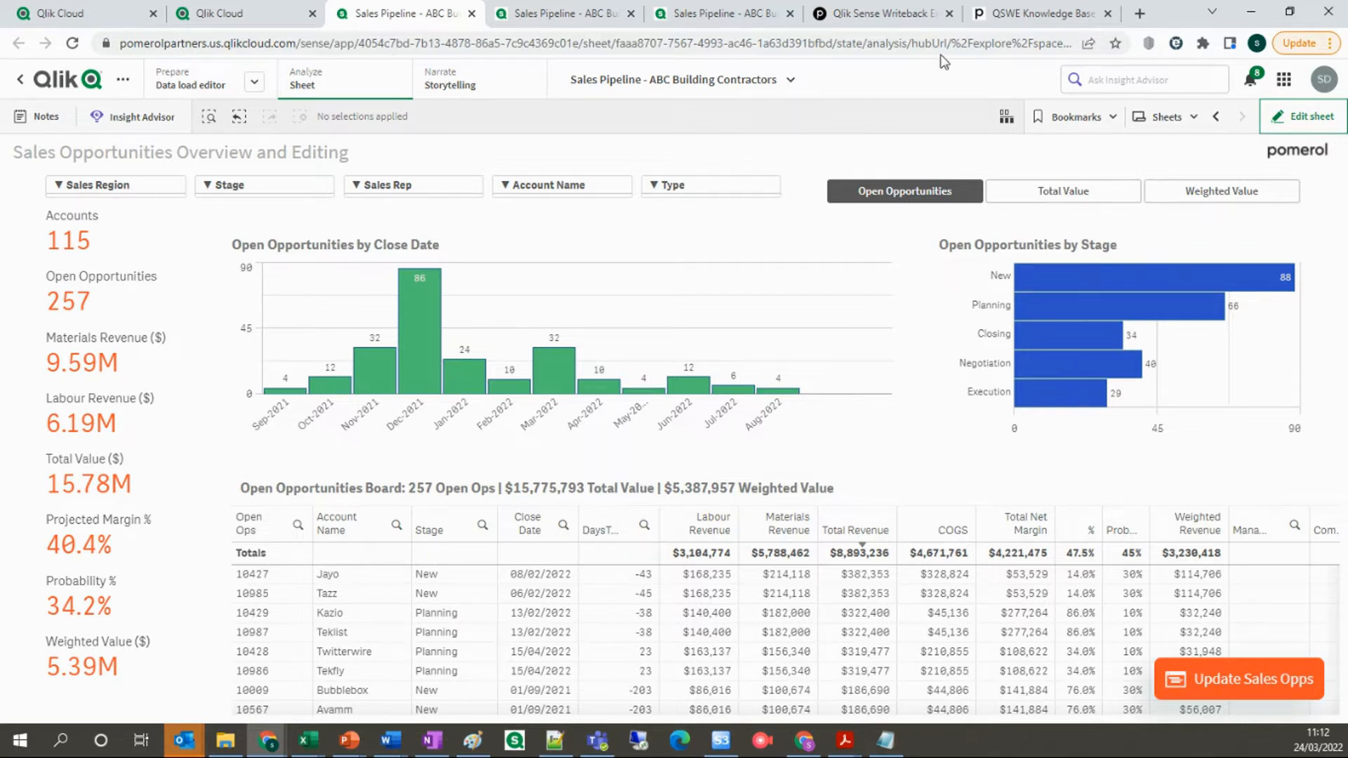
left_click(1011, 14)
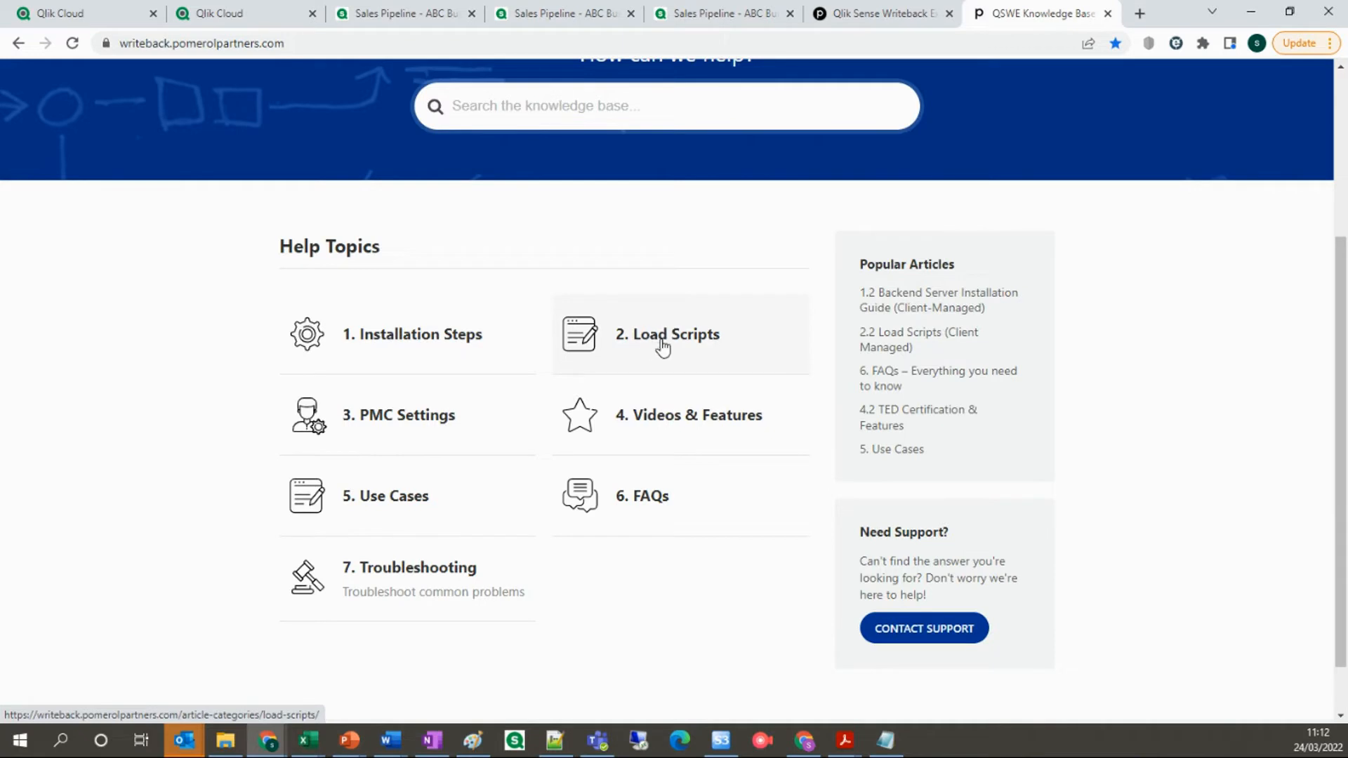
scroll(667, 344, "up", 2)
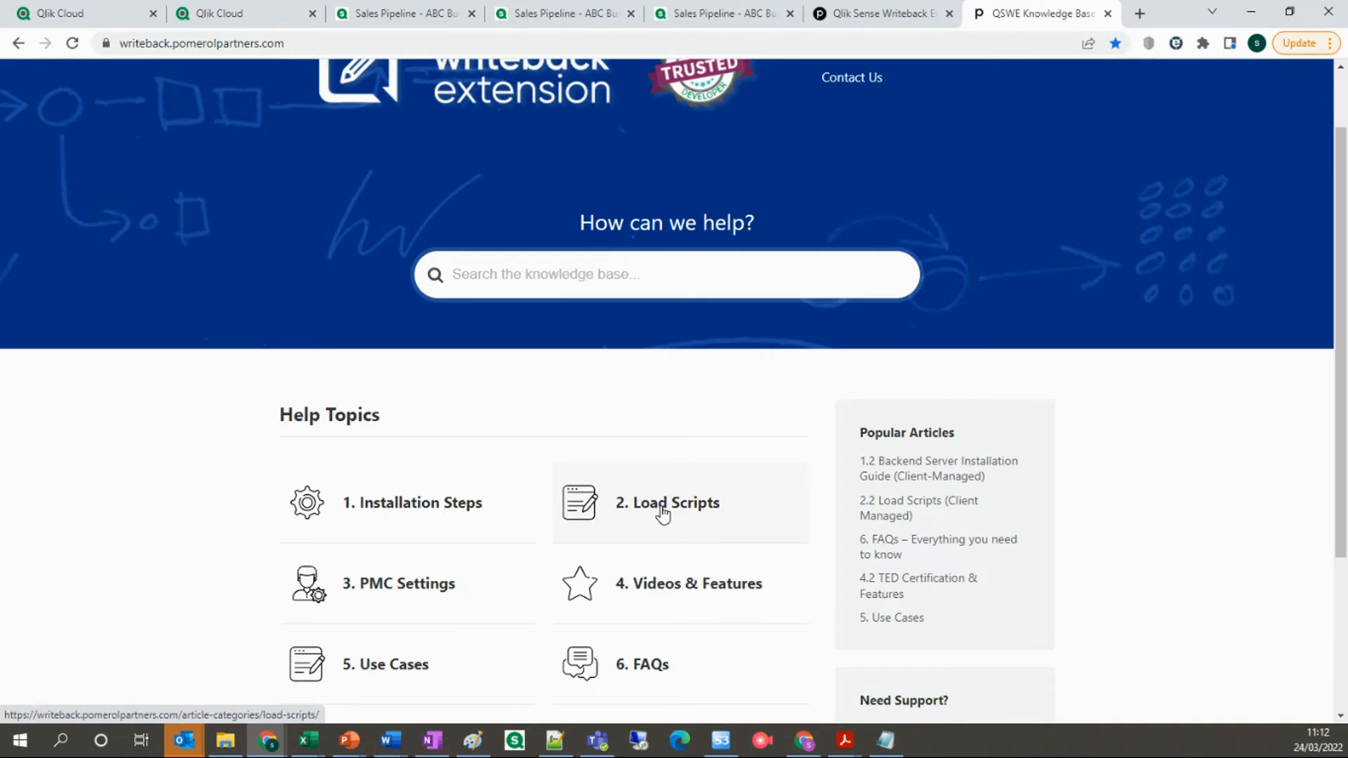
scroll(662, 514, "down", 1)
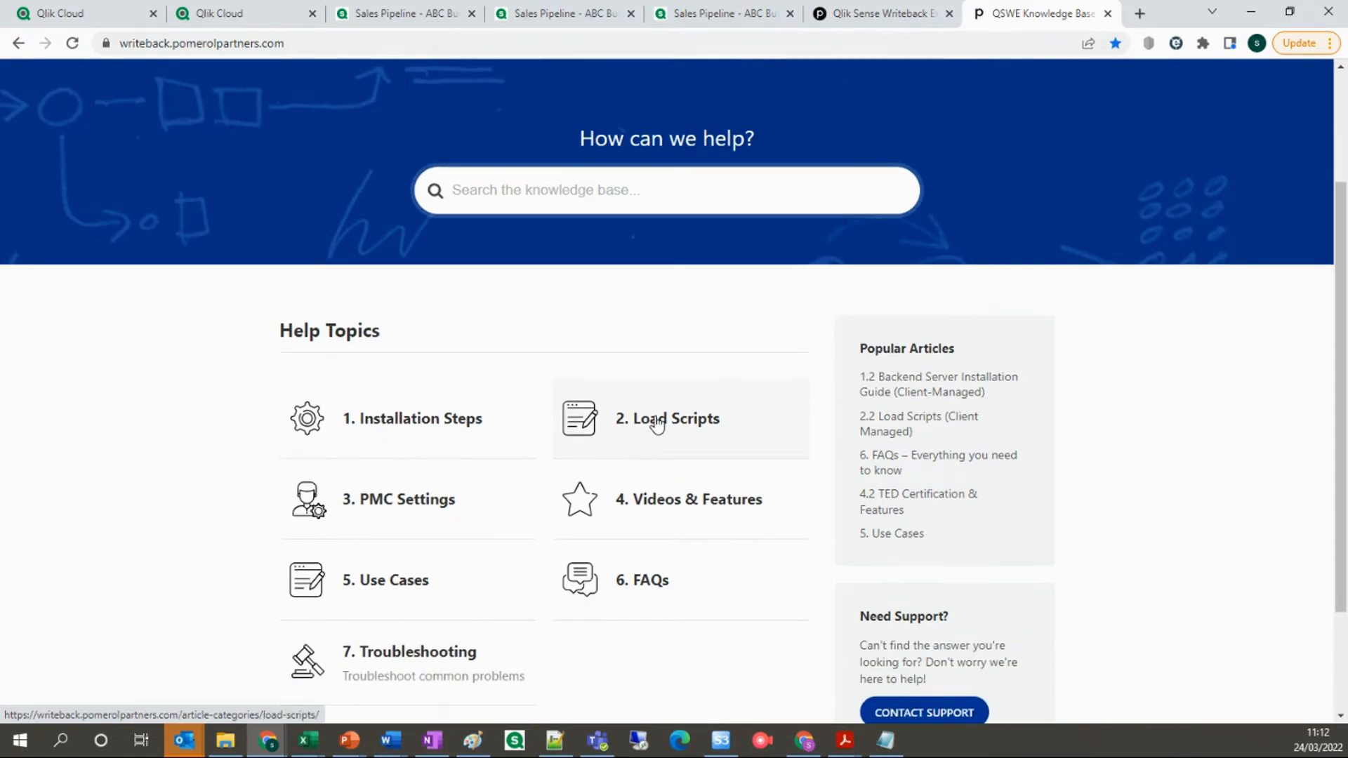